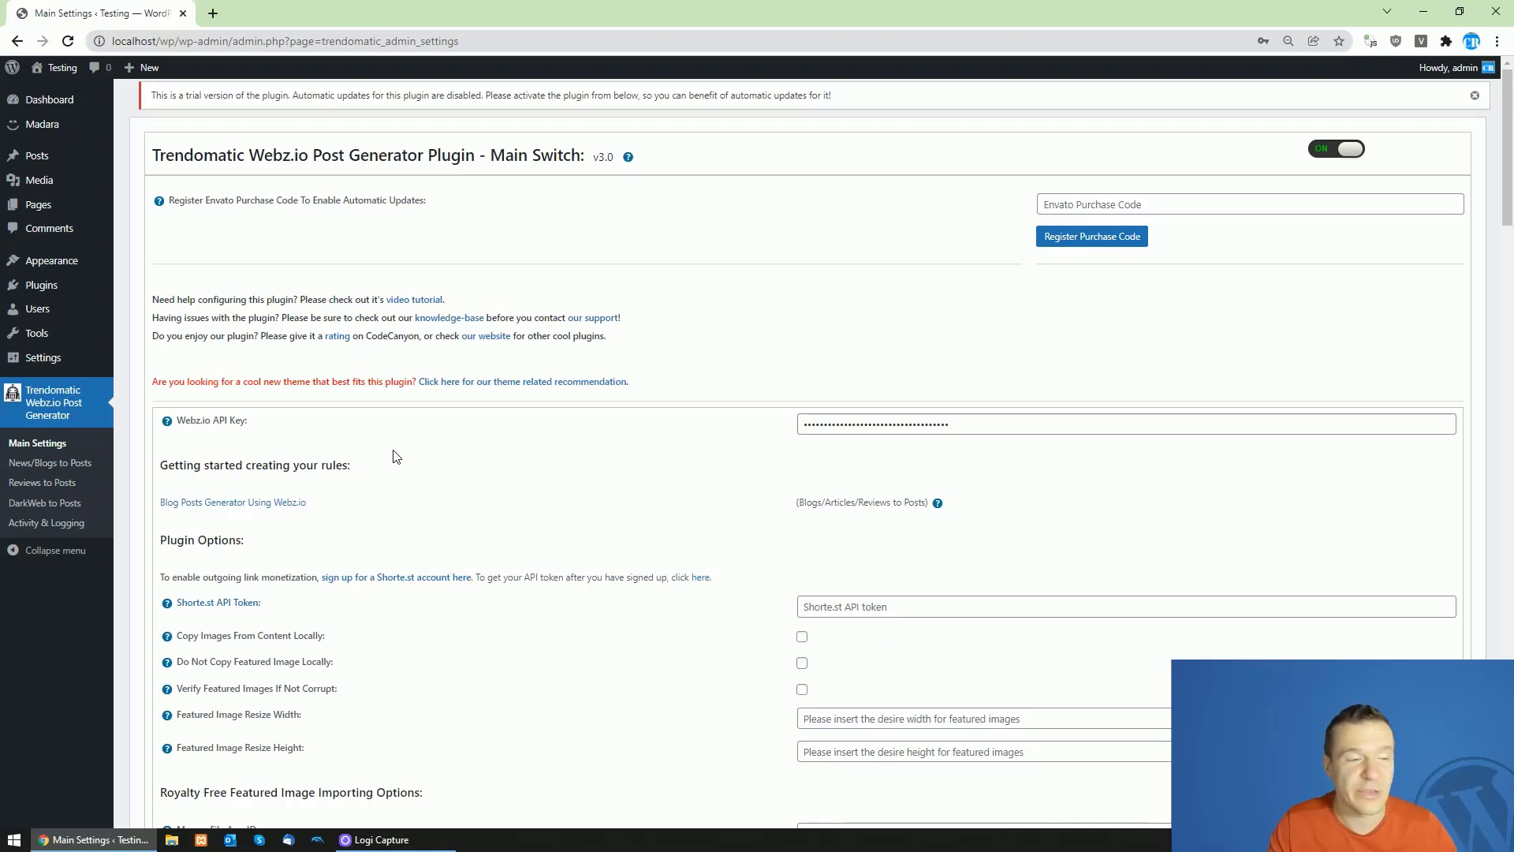
Step: Open the Add Plugins page in a new browser tab and show the form for uploading a plugin zip
mouse_move(65, 291)
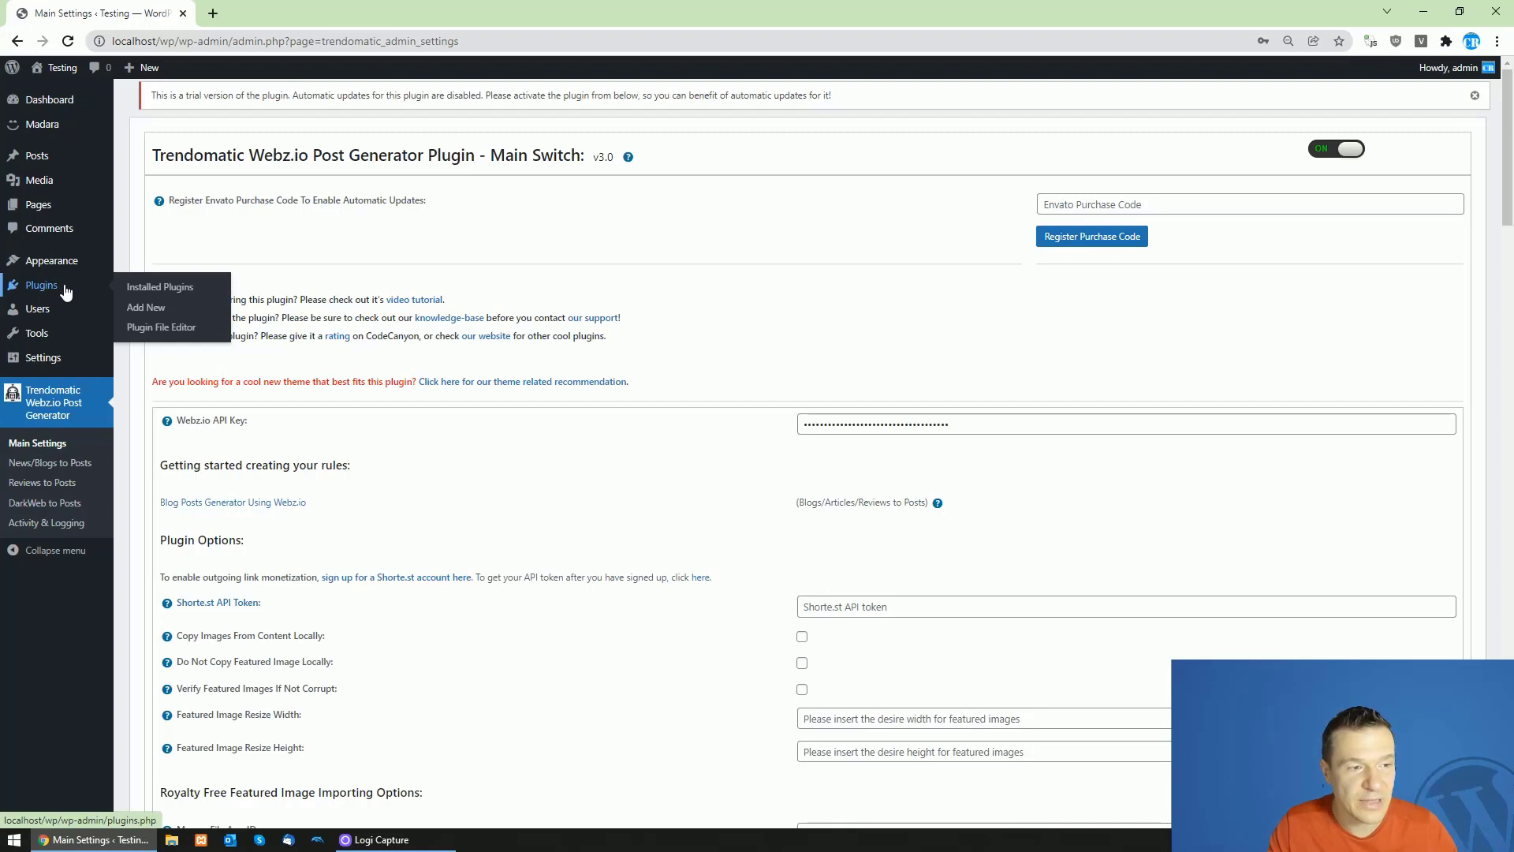
middle_click(148, 307)
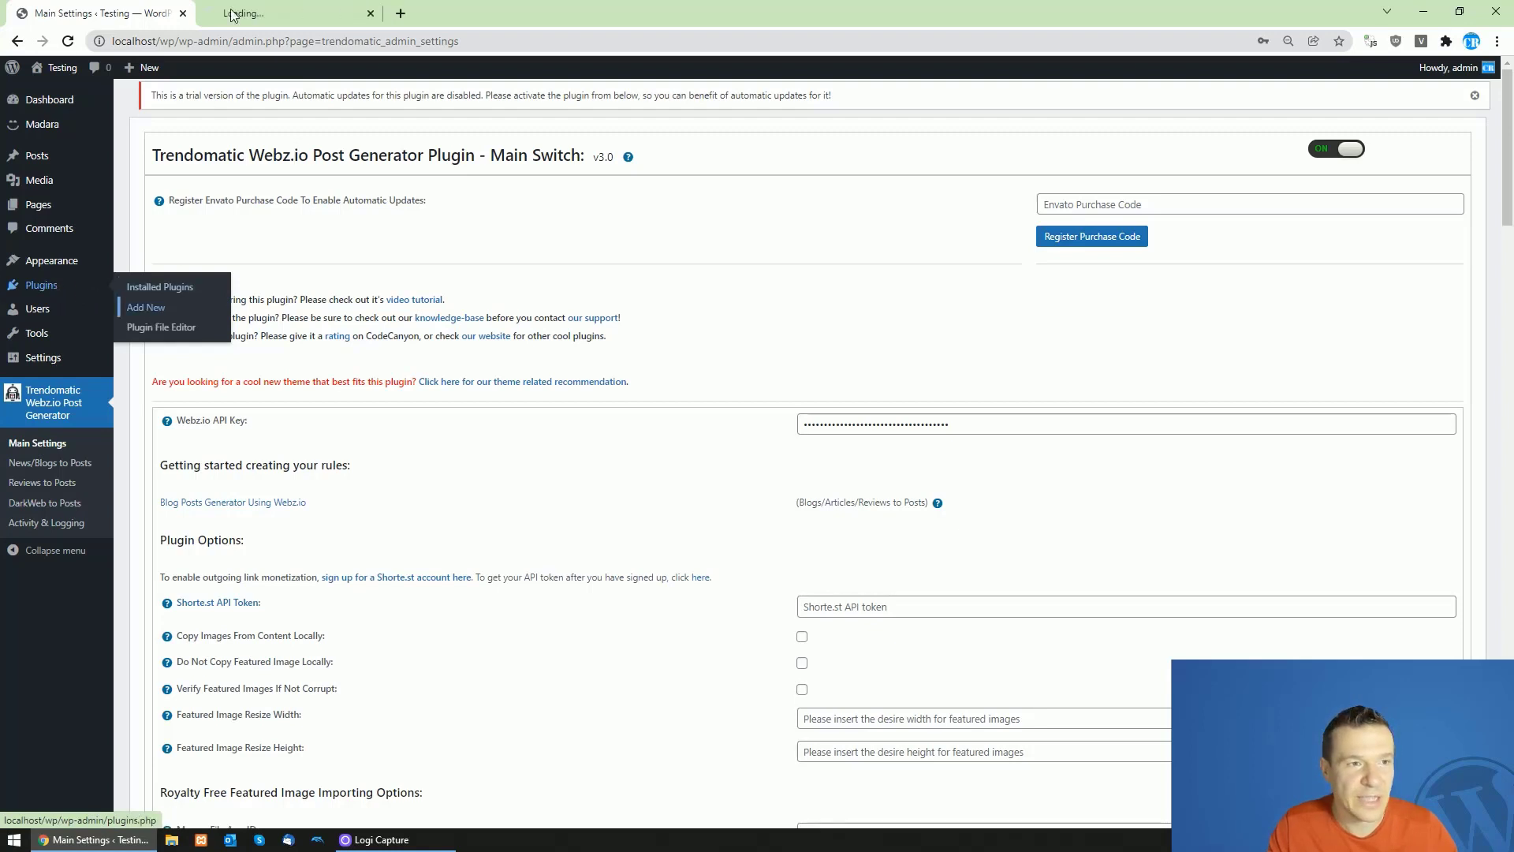
click(233, 14)
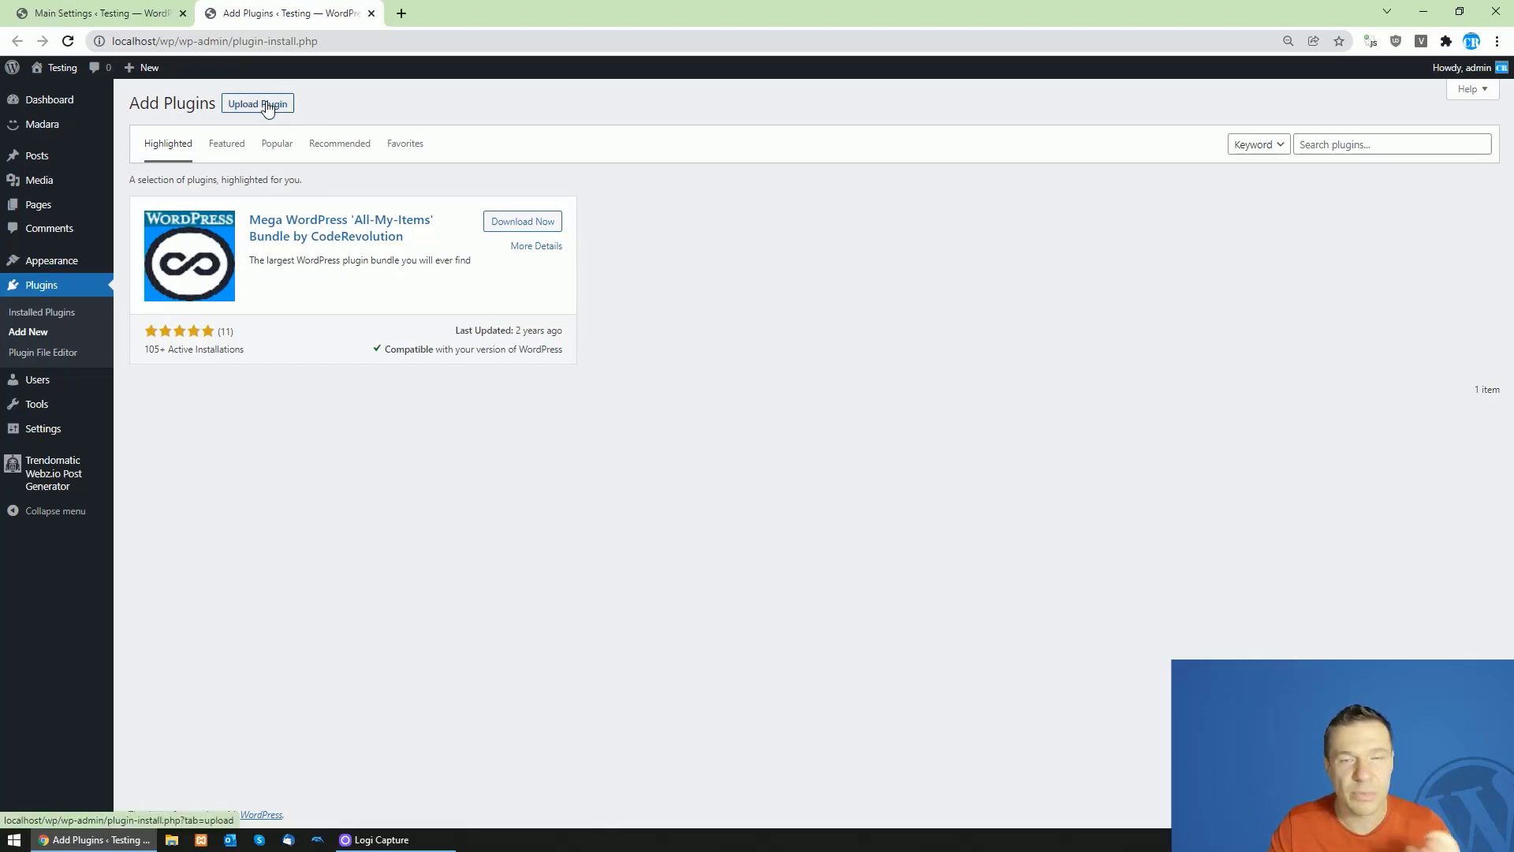
click(264, 107)
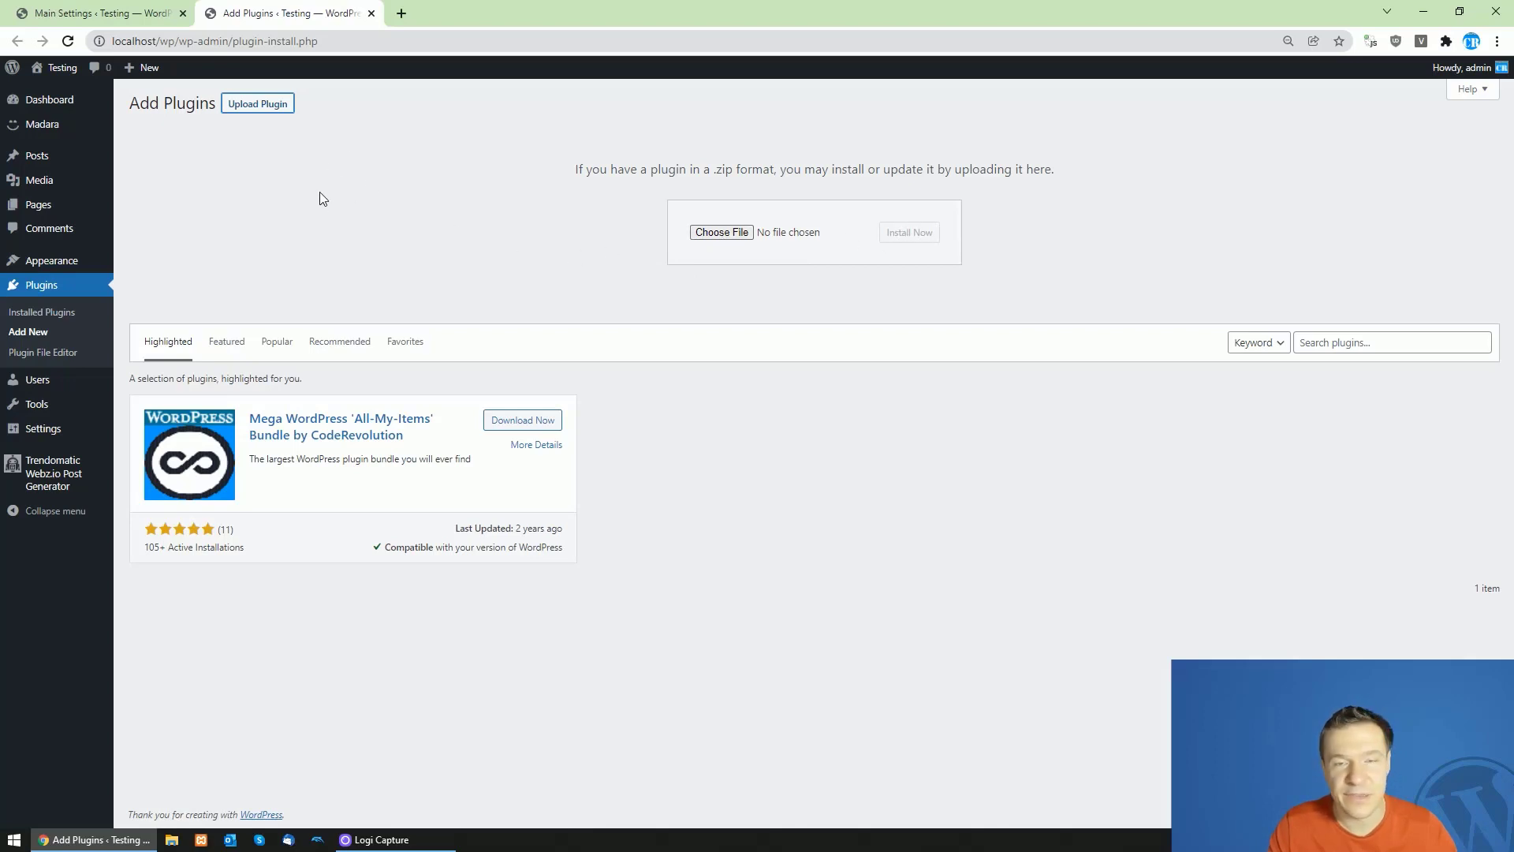
Step: Open the Trendomatic plugin's main settings and follow the Webz.io API Key help link for getting a key
click(38, 469)
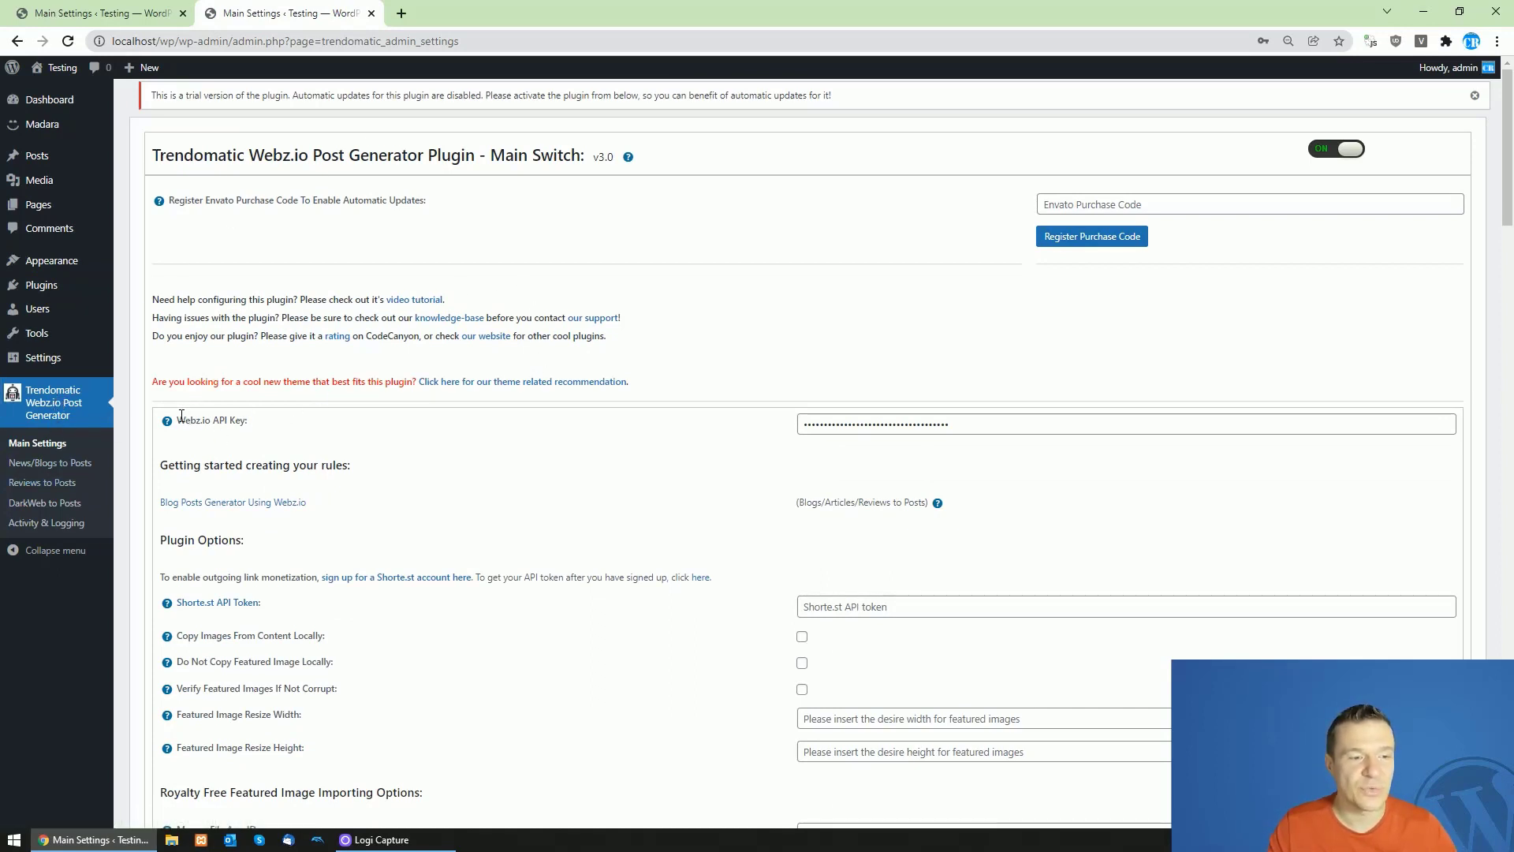
drag(176, 420, 249, 424)
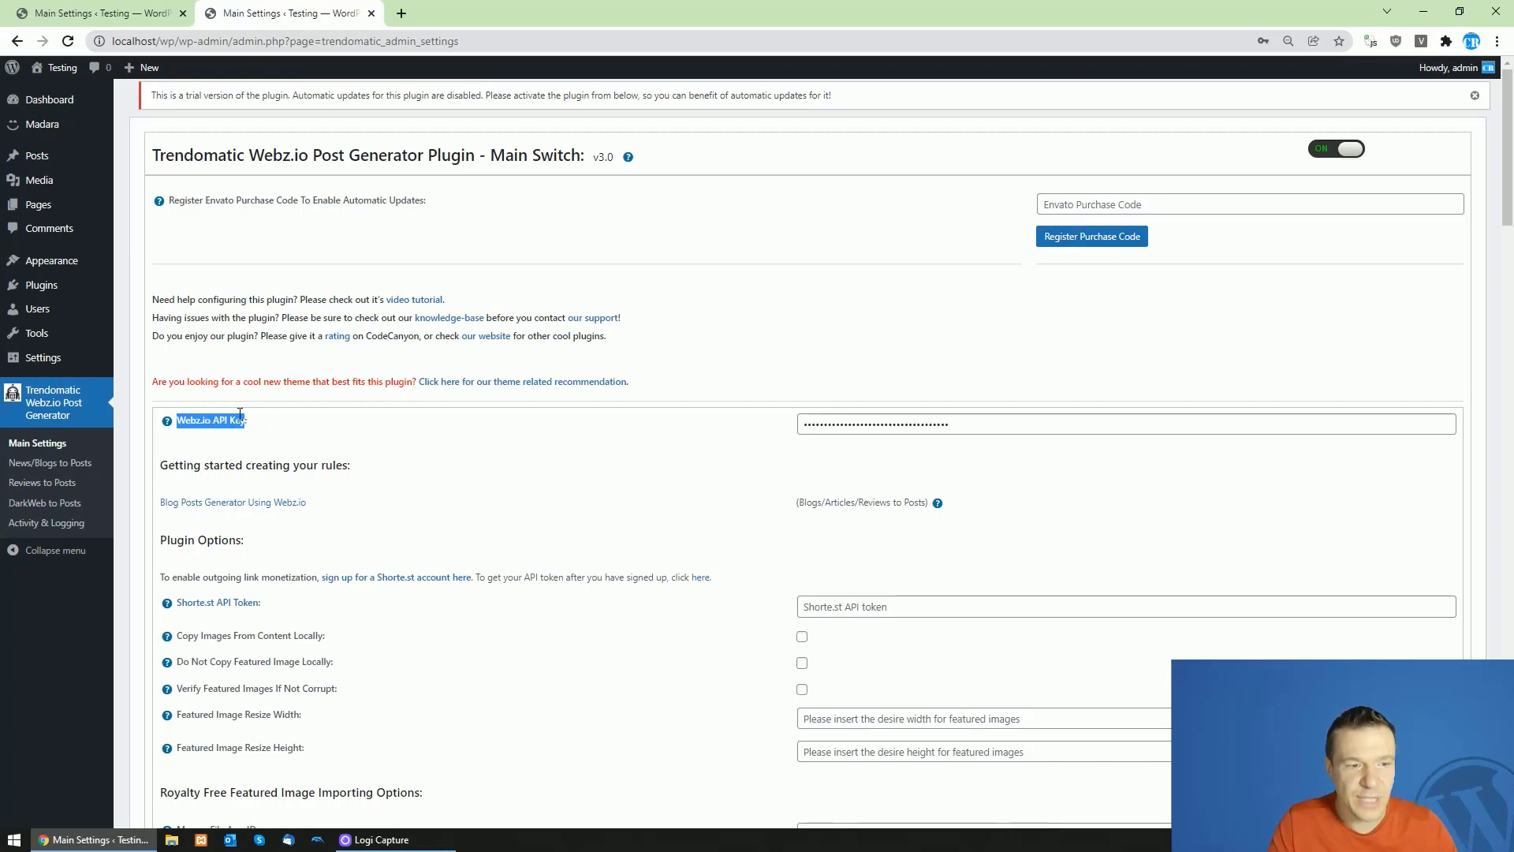
mouse_move(168, 429)
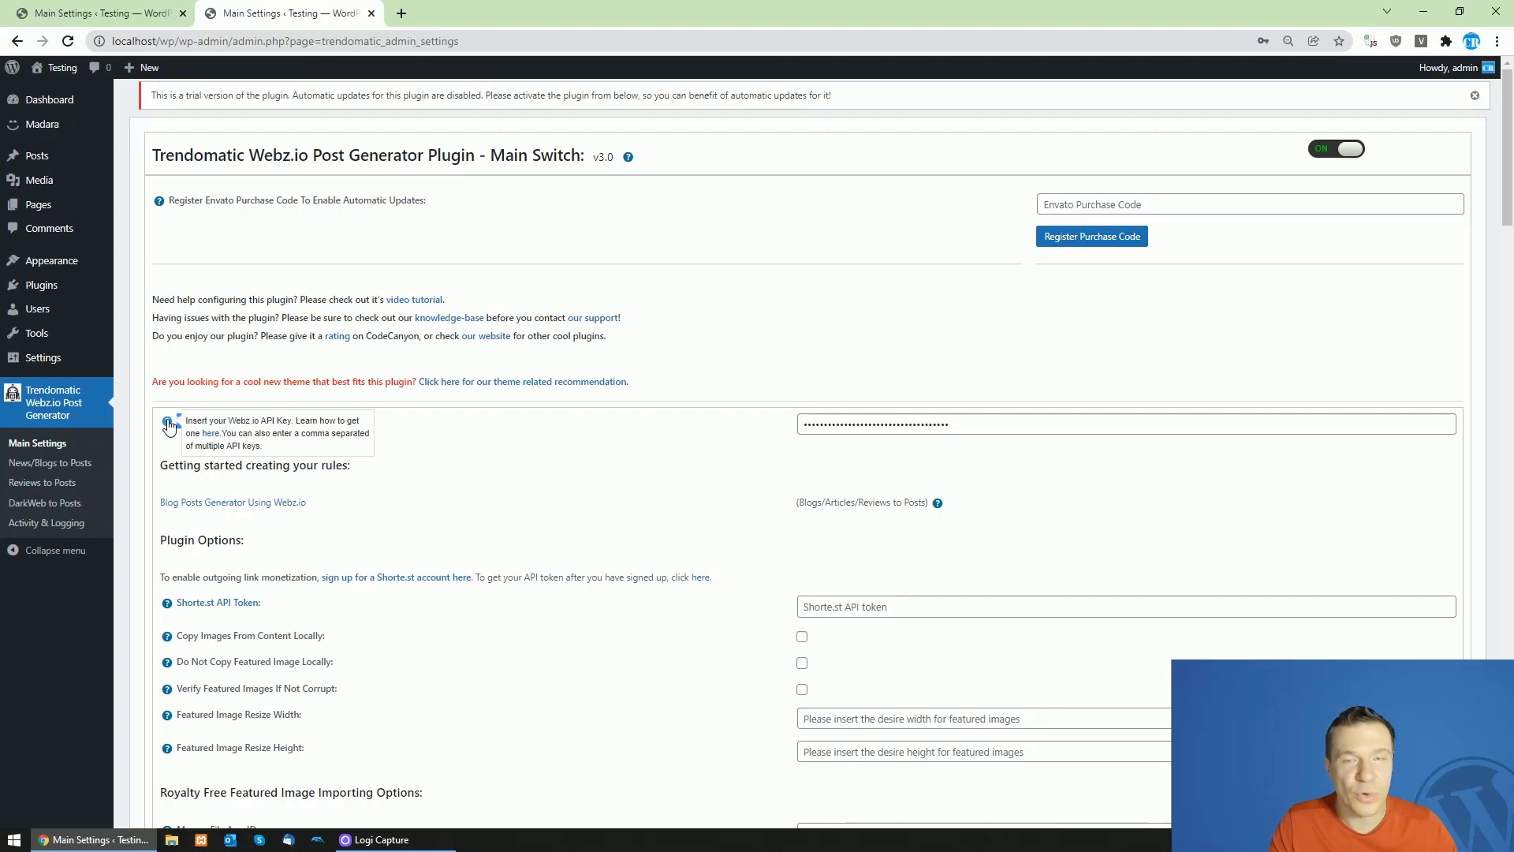
click(211, 435)
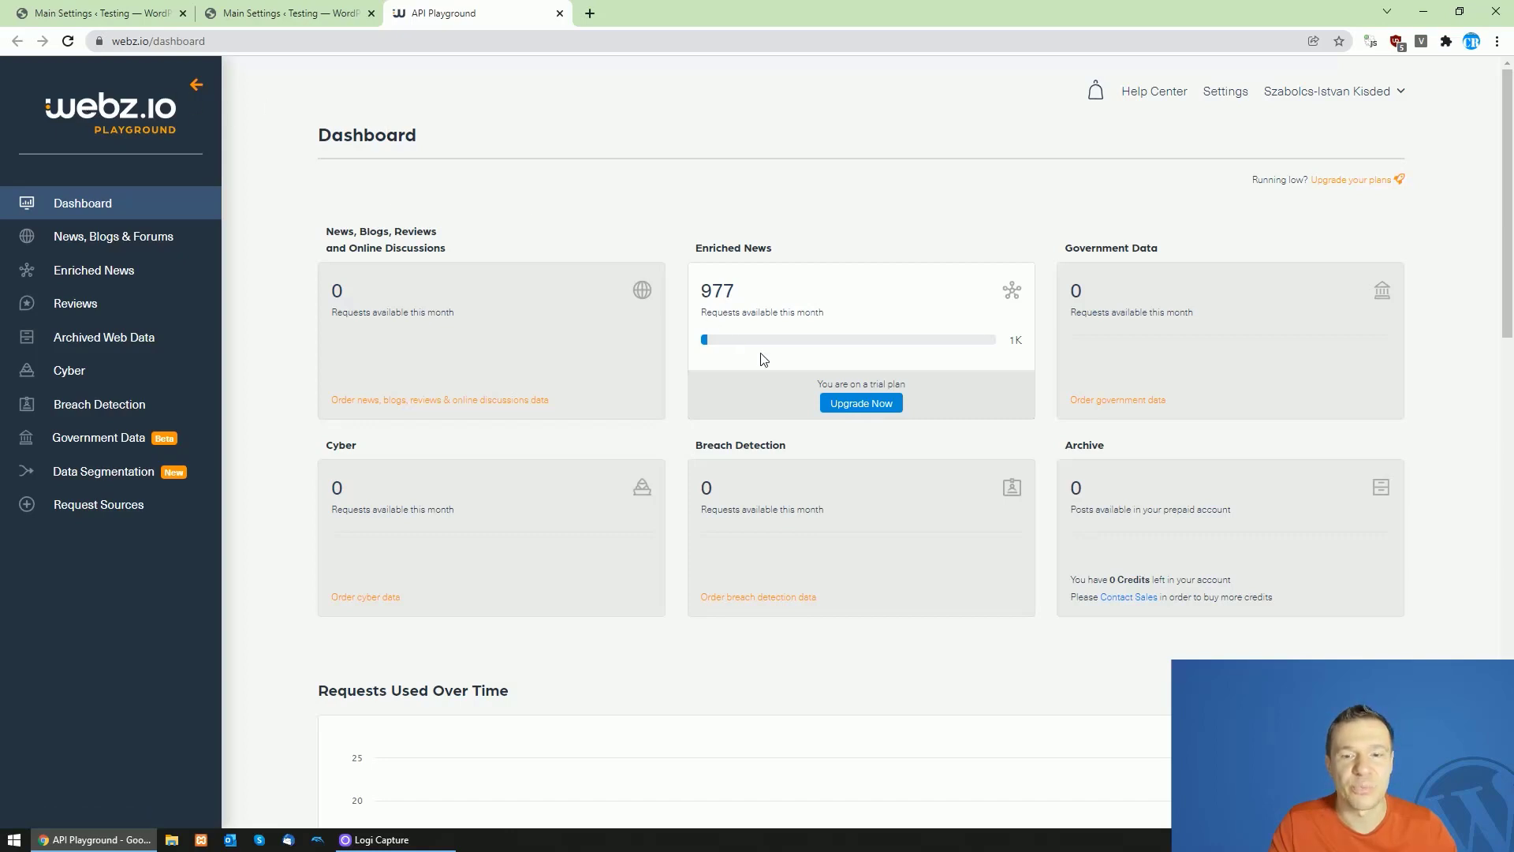
Step: View the contact page for upgrading the Enriched News trial plan, comparing it with the Webz.io dashboard
click(848, 405)
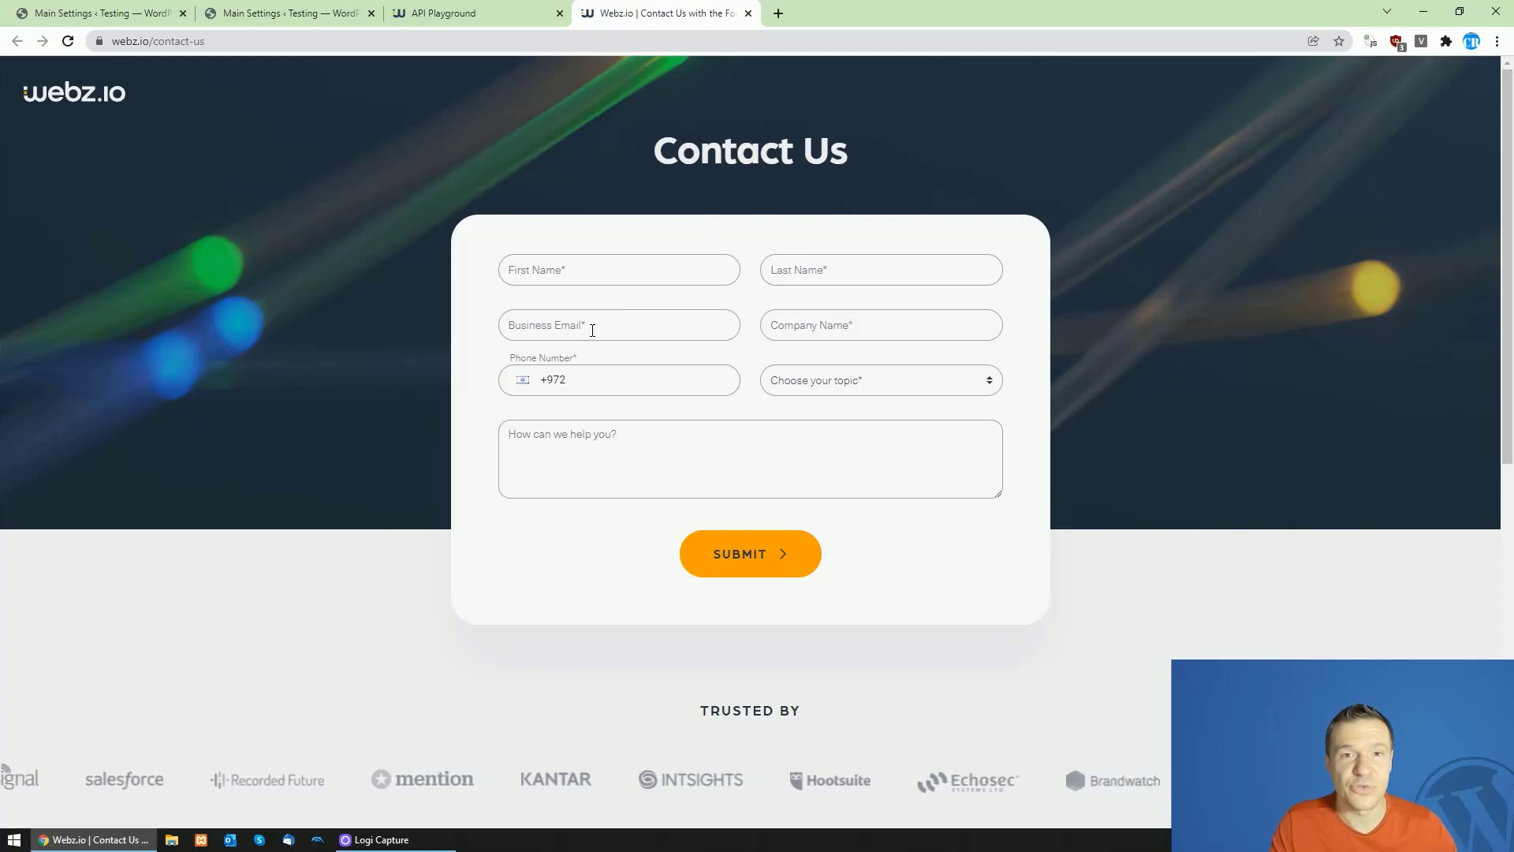
click(444, 14)
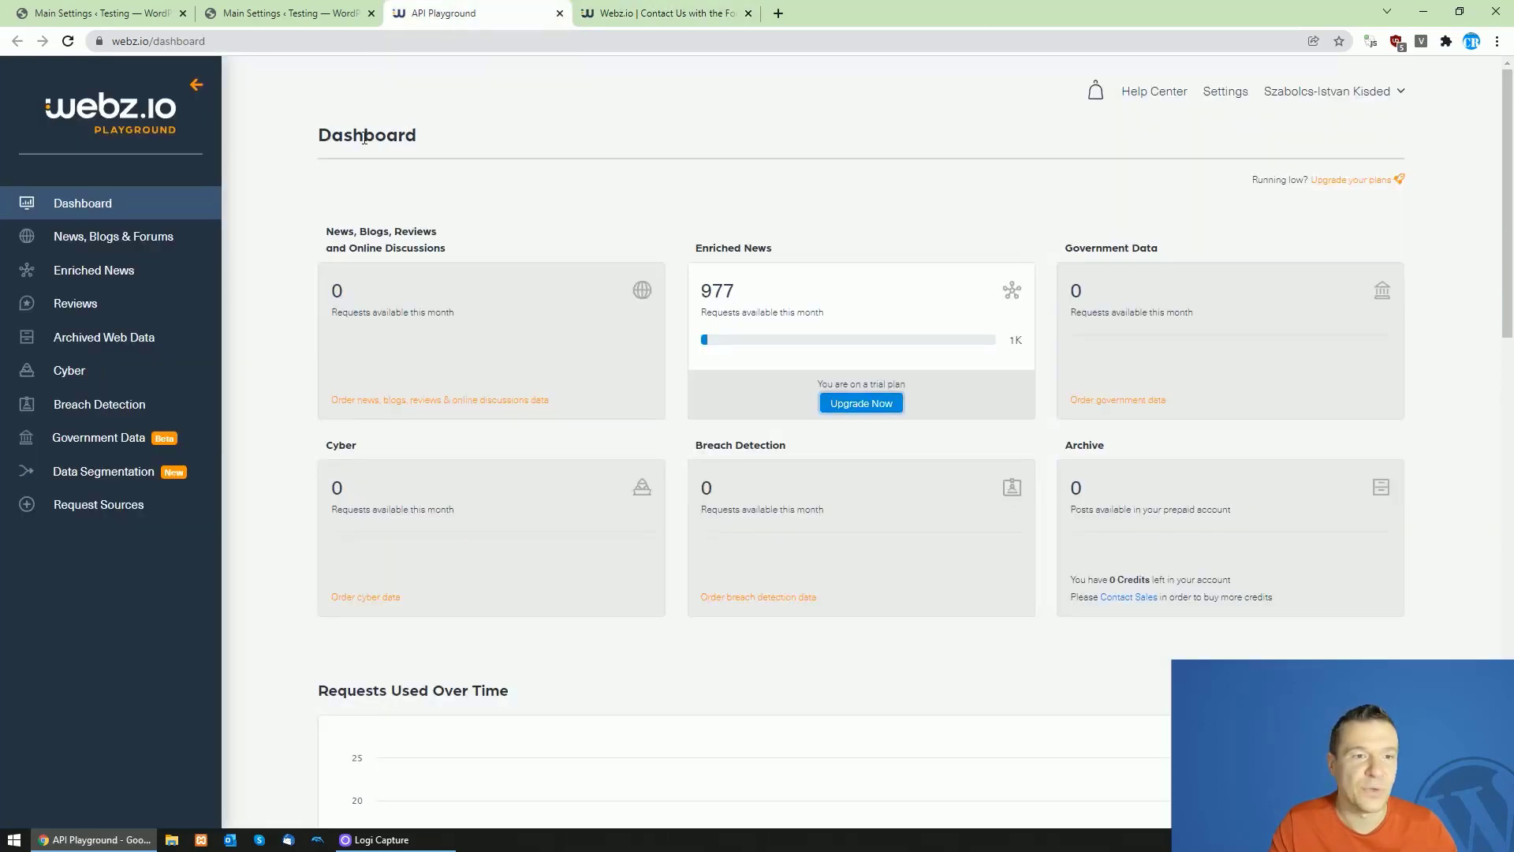
drag(322, 132, 415, 135)
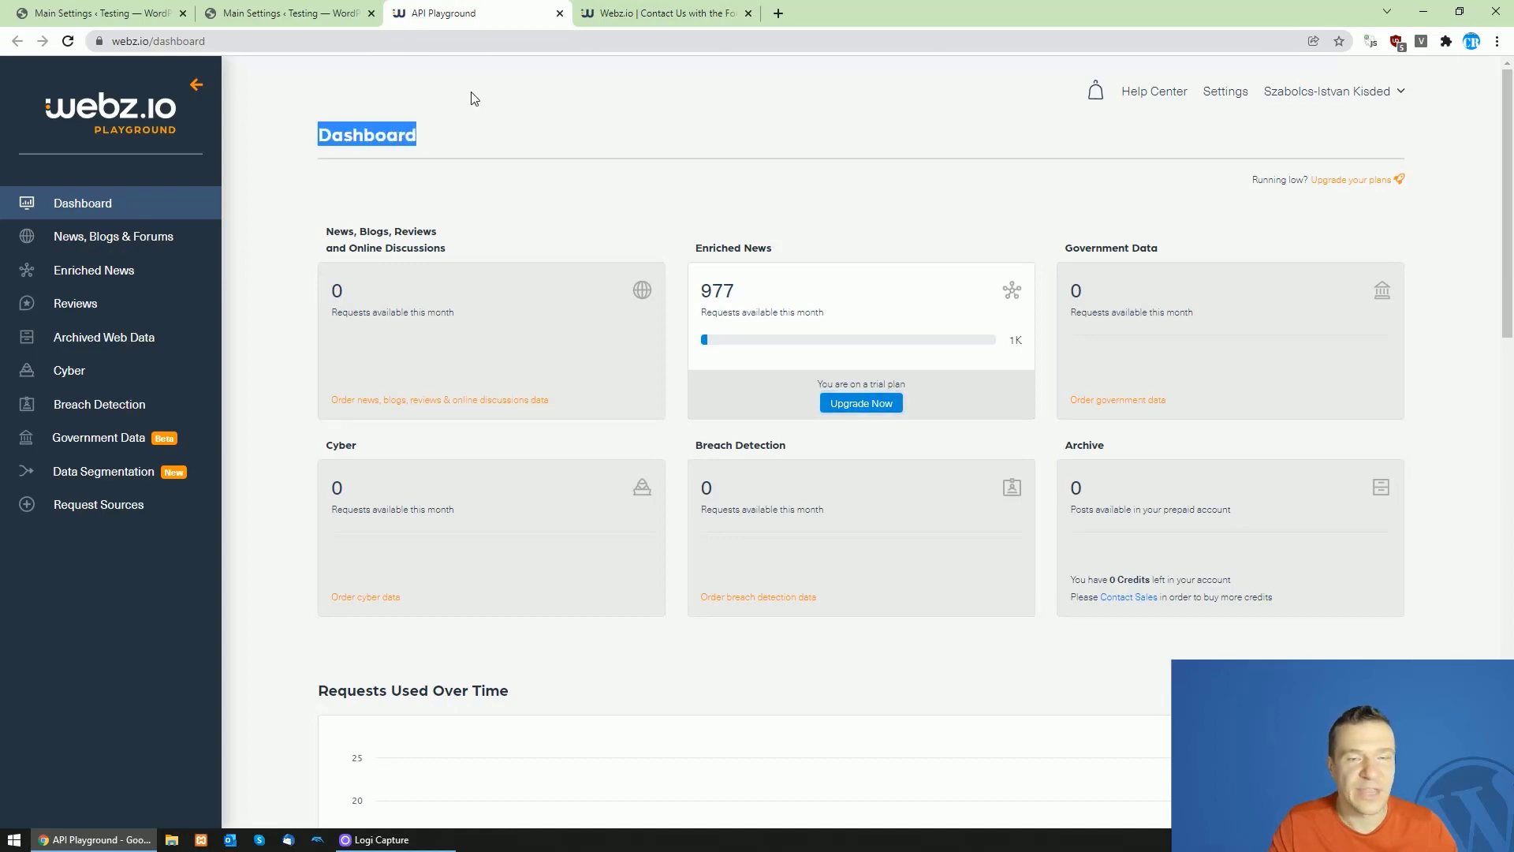
click(623, 11)
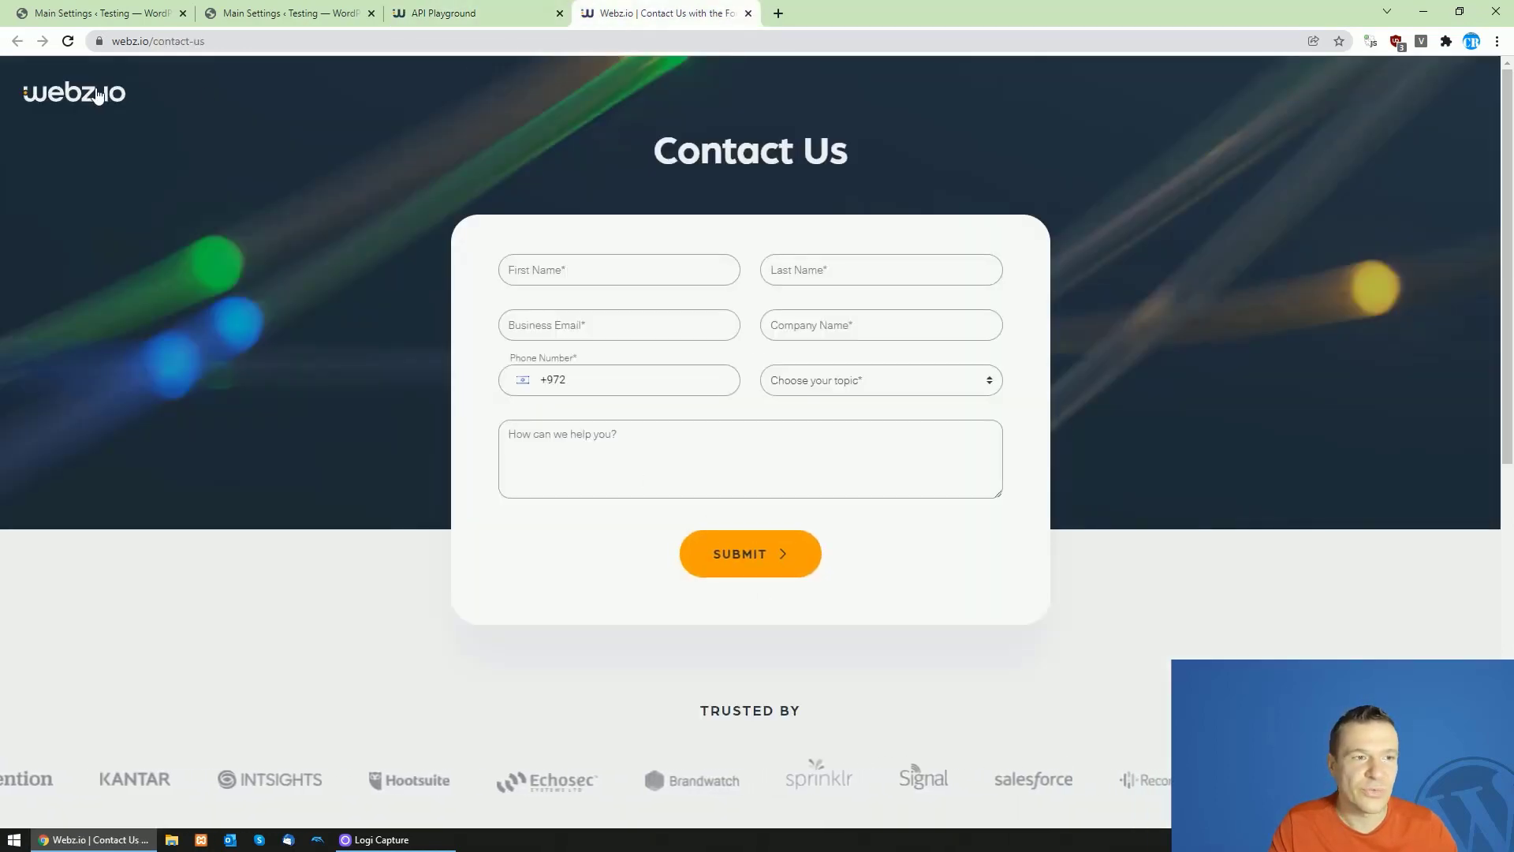
click(420, 8)
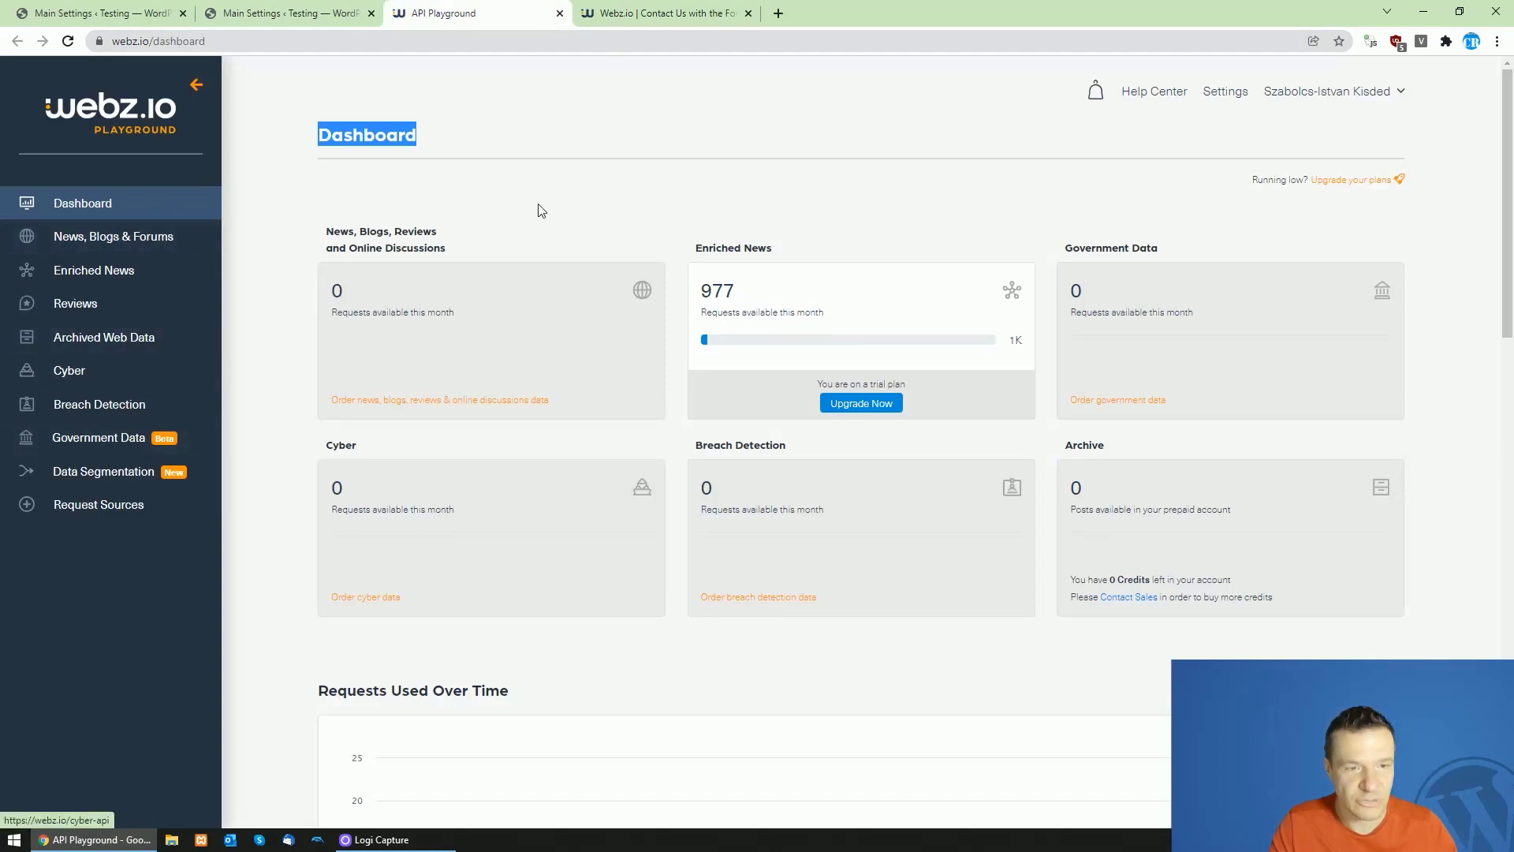
Step: Examine the Webz.io dashboard's request quotas, usage chart and latest queries down to the Active API Key section
click(579, 182)
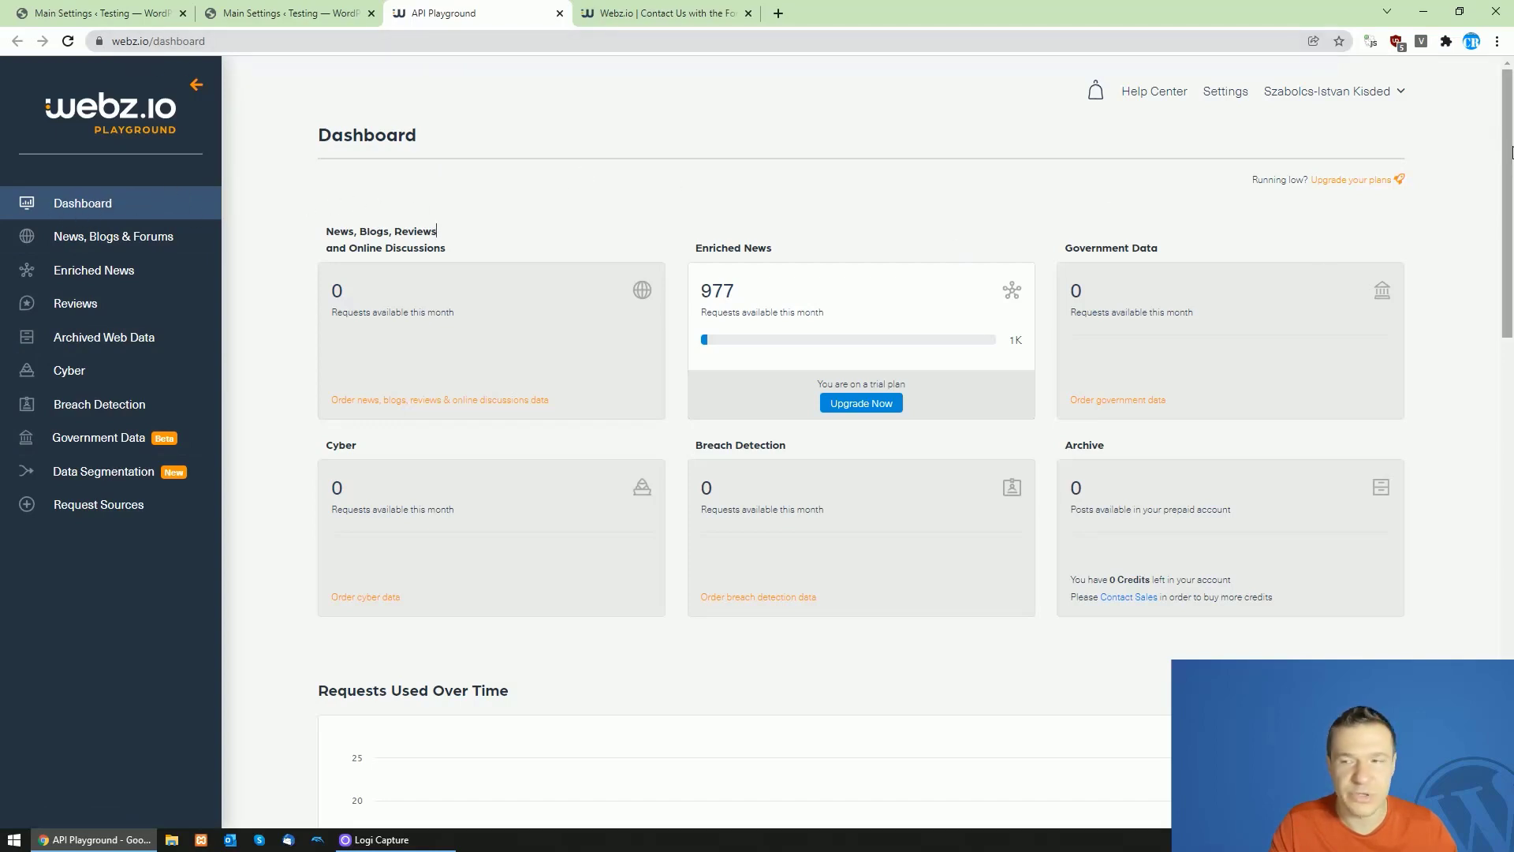
drag(1510, 152, 1491, 331)
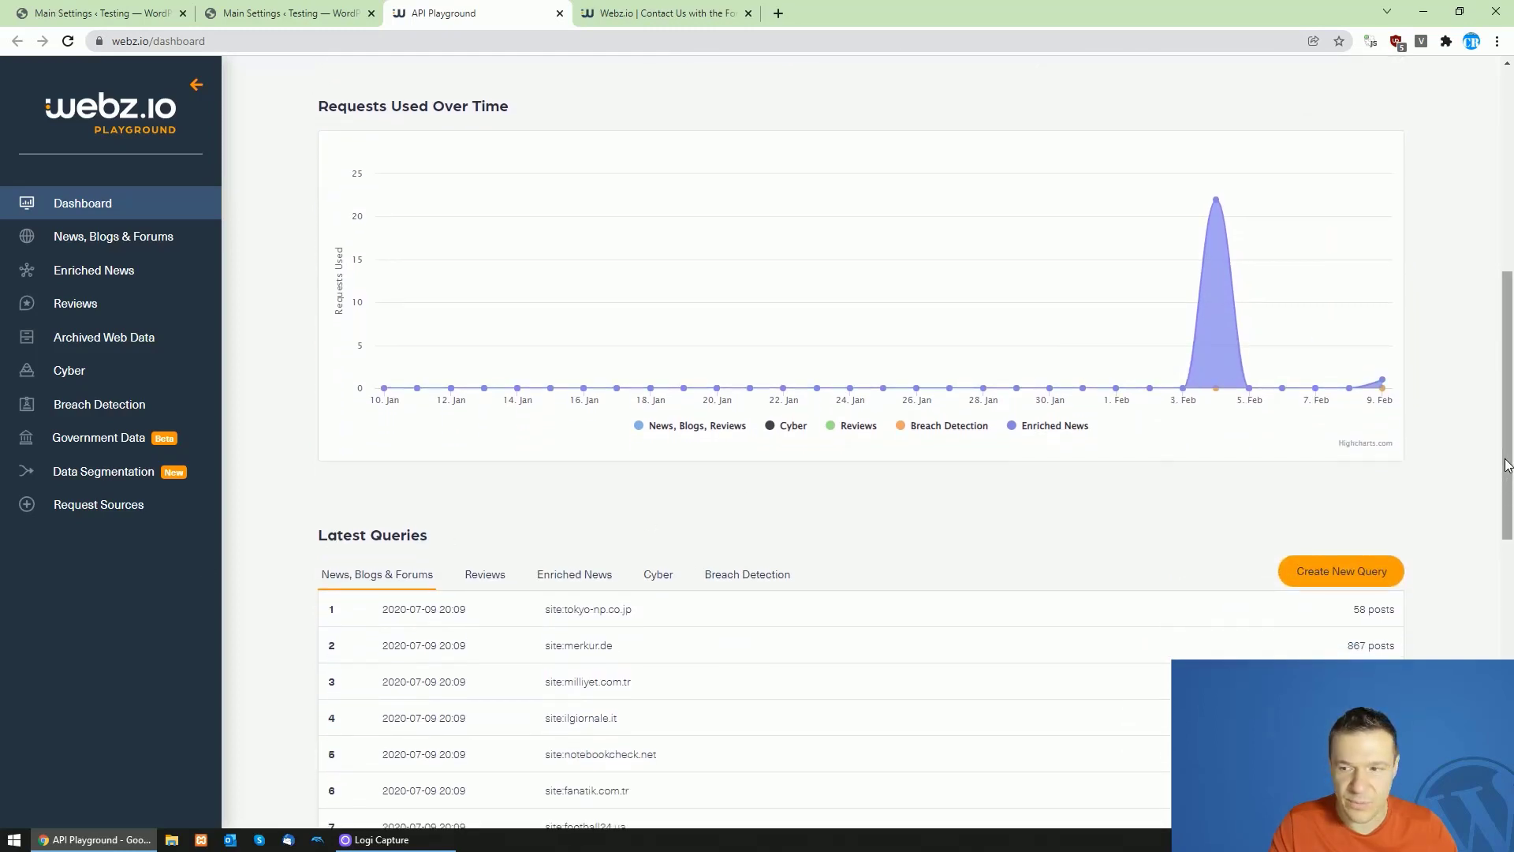
drag(1506, 465, 1497, 536)
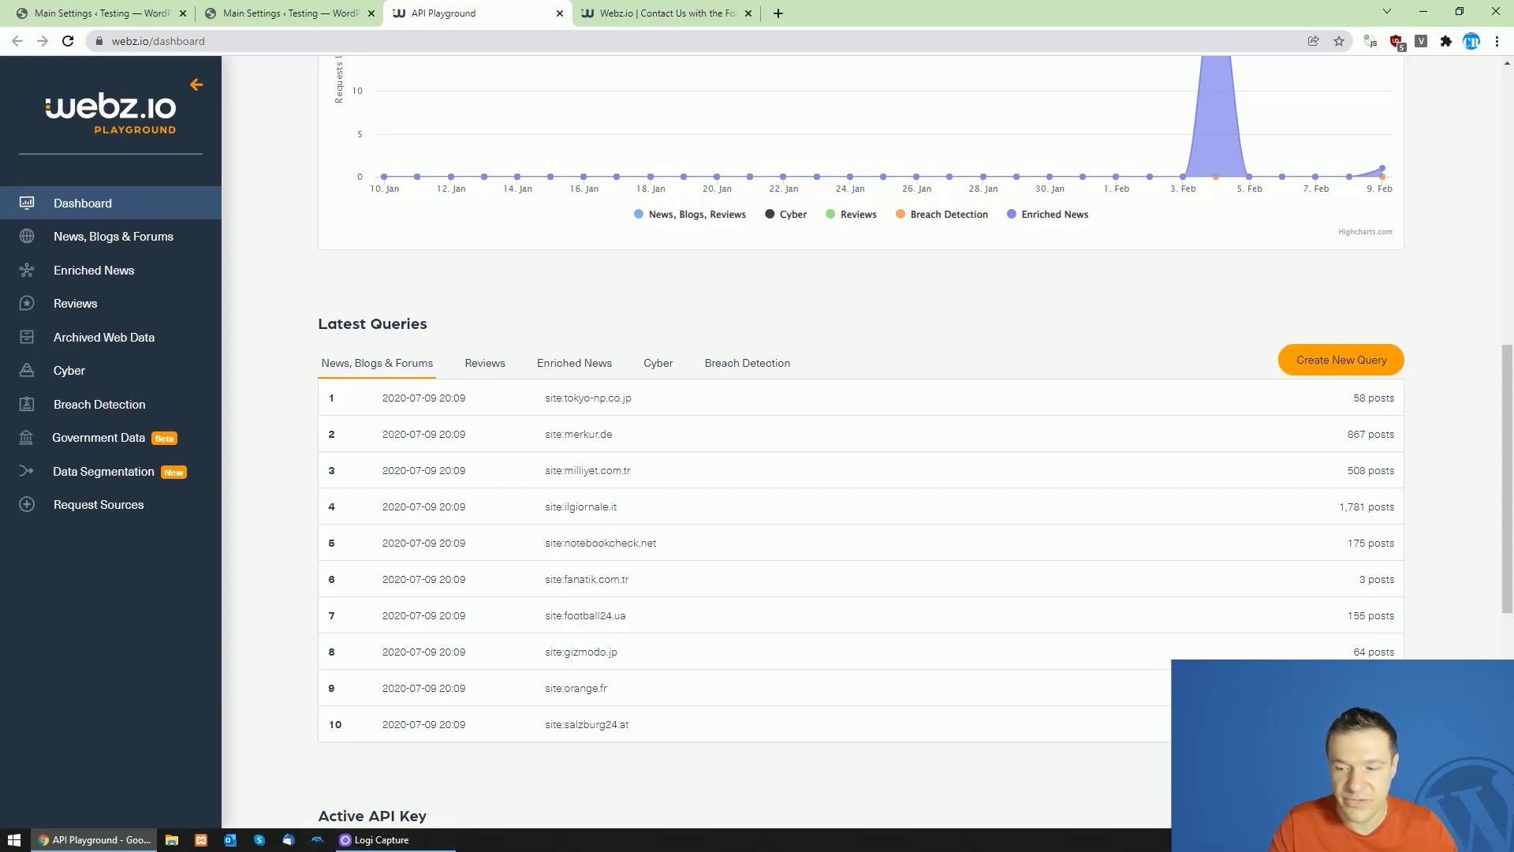
drag(1506, 550, 1506, 558)
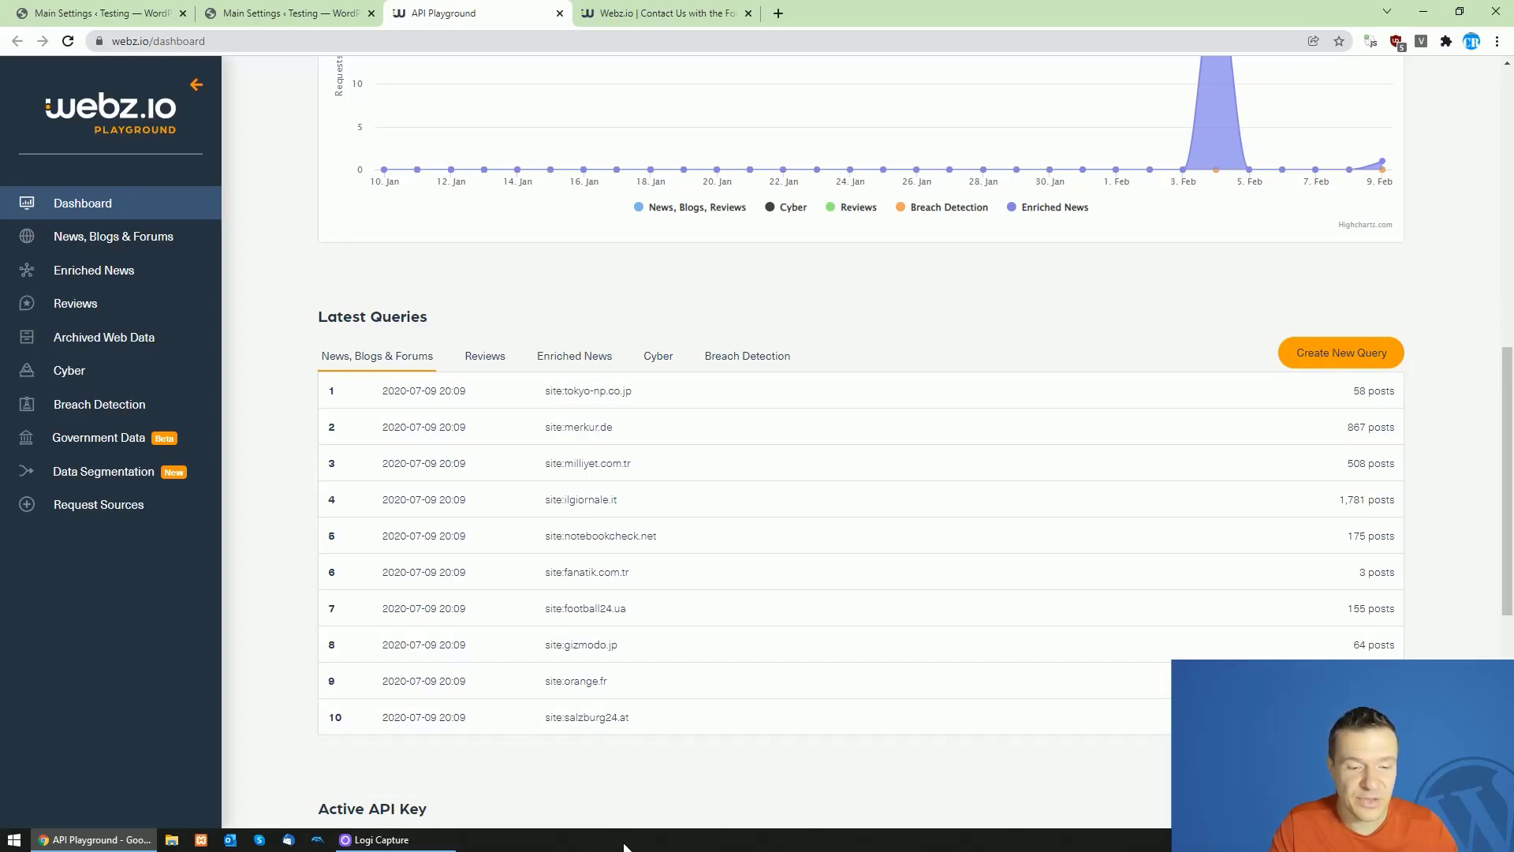
click(344, 17)
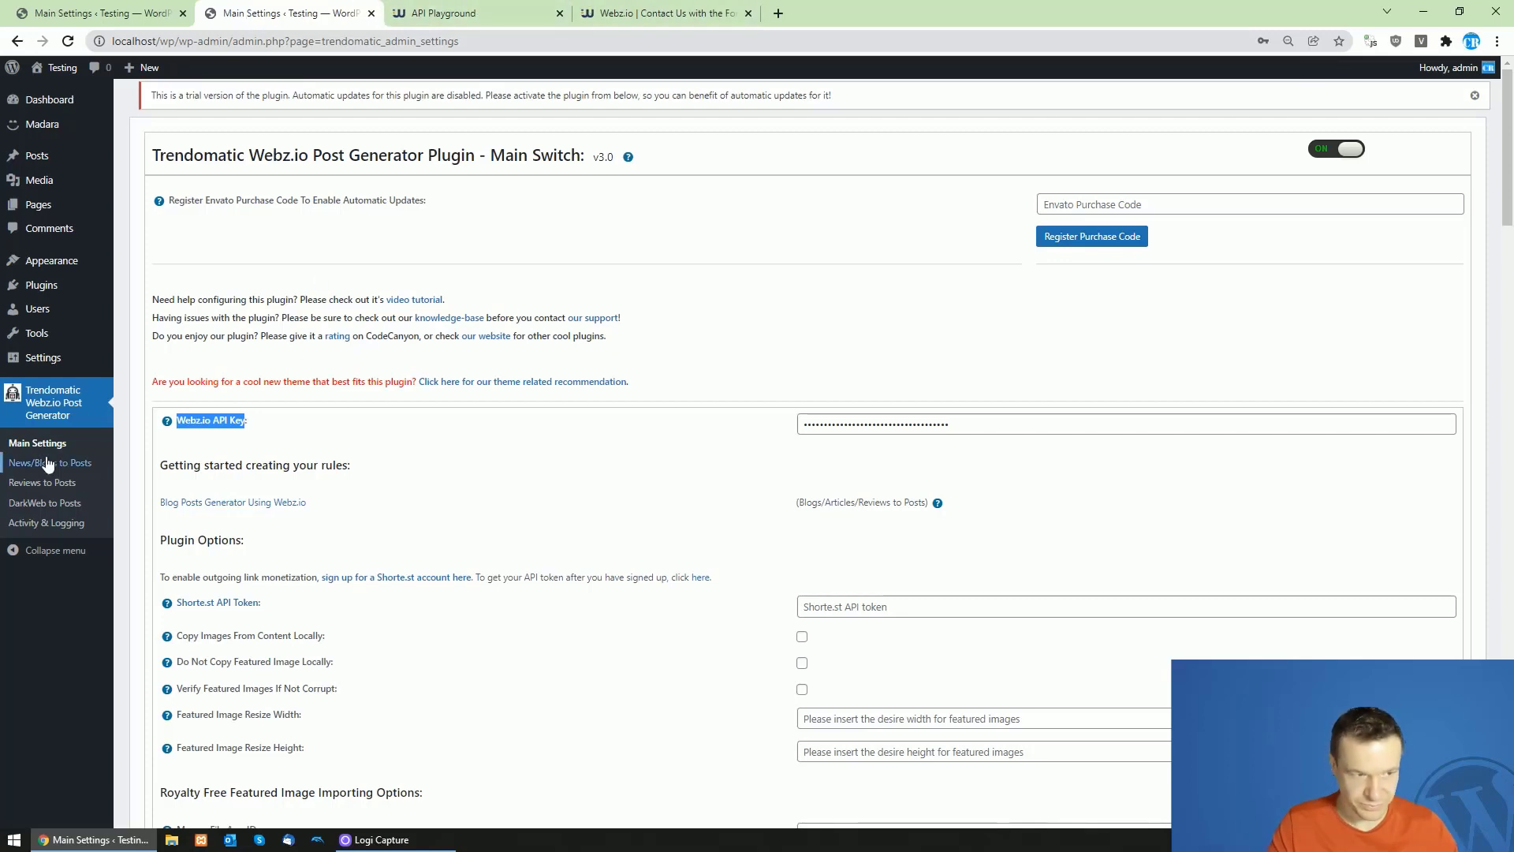
click(430, 8)
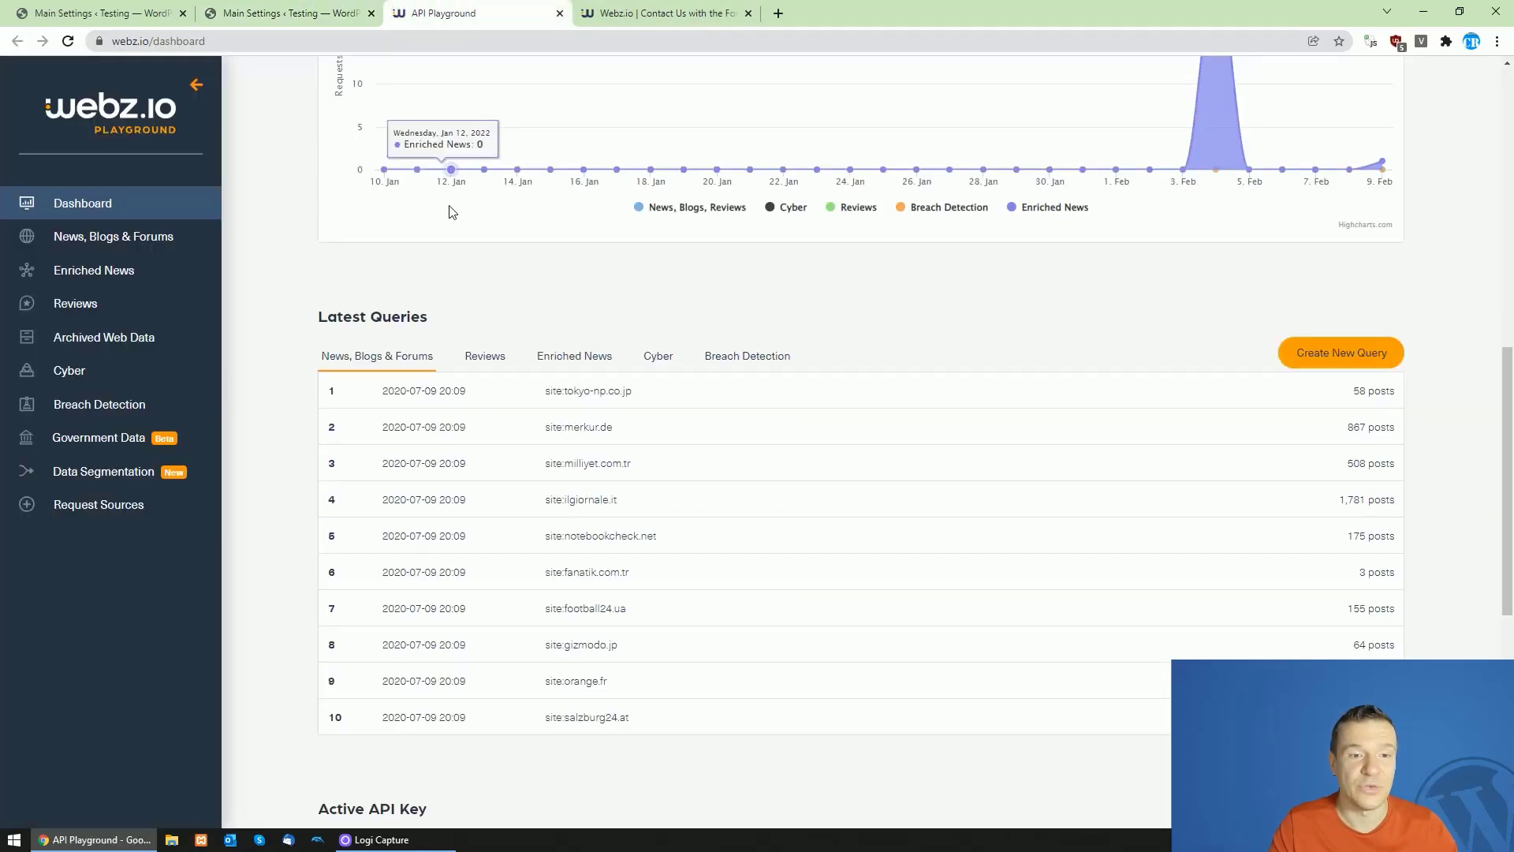
scroll(466, 294, up, 10)
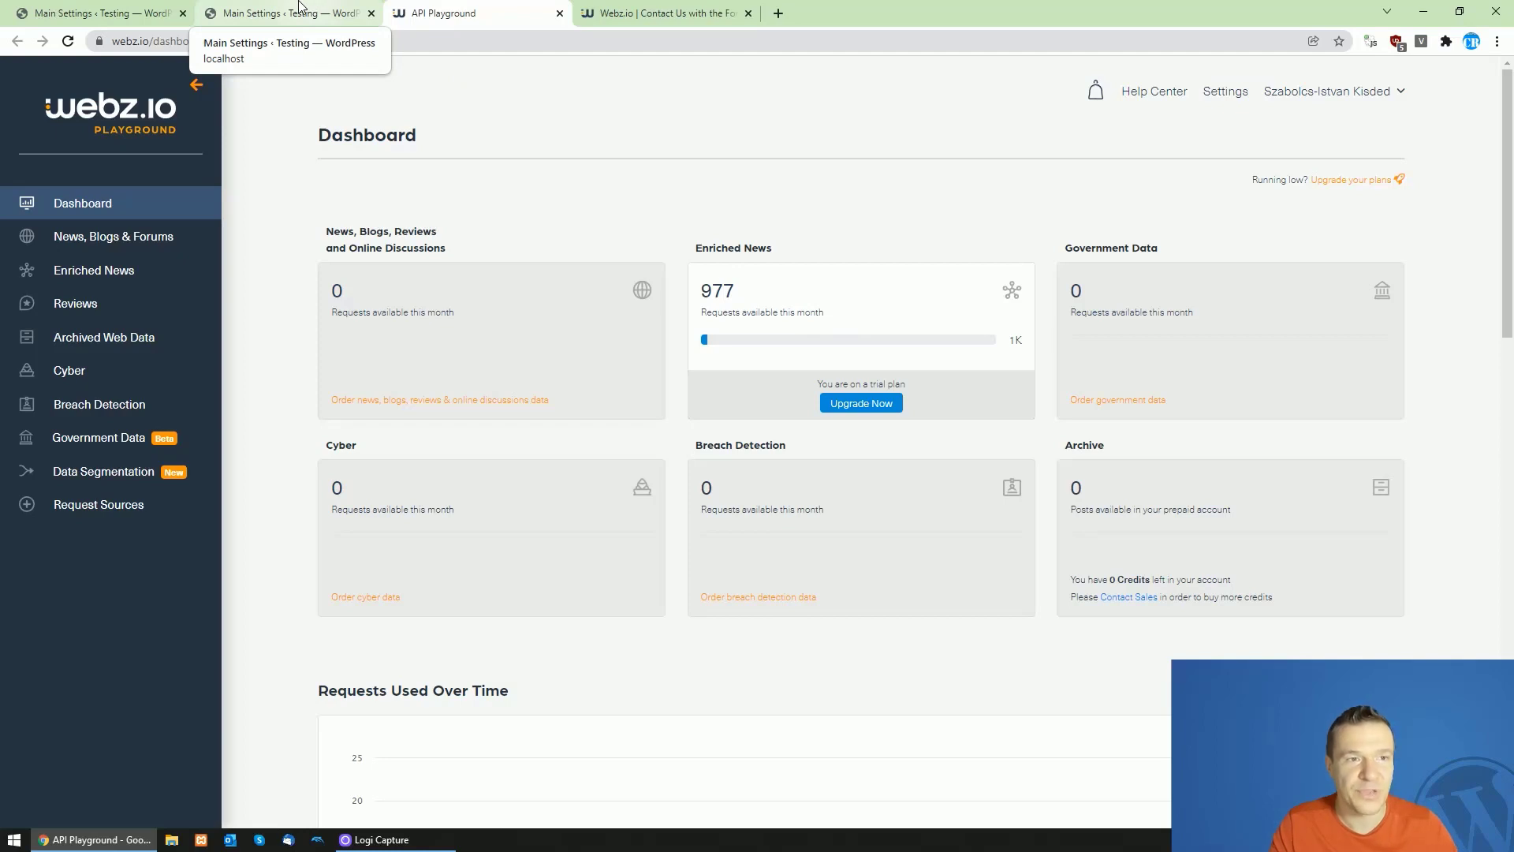
Step: Look through the options on the Trendomatic plugin's Main Settings page
click(139, 6)
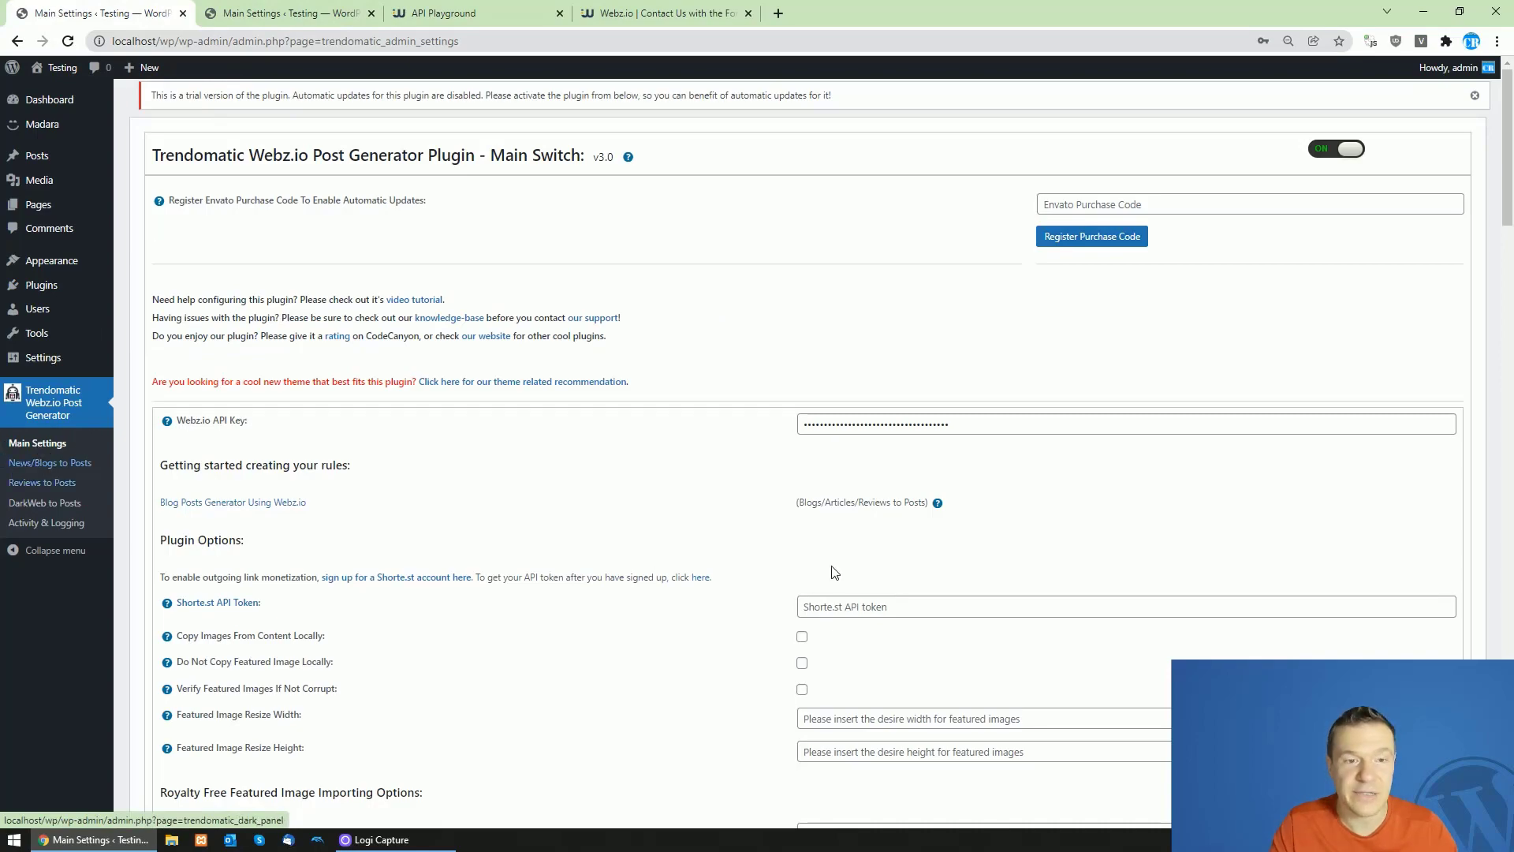
drag(1507, 175, 1494, 400)
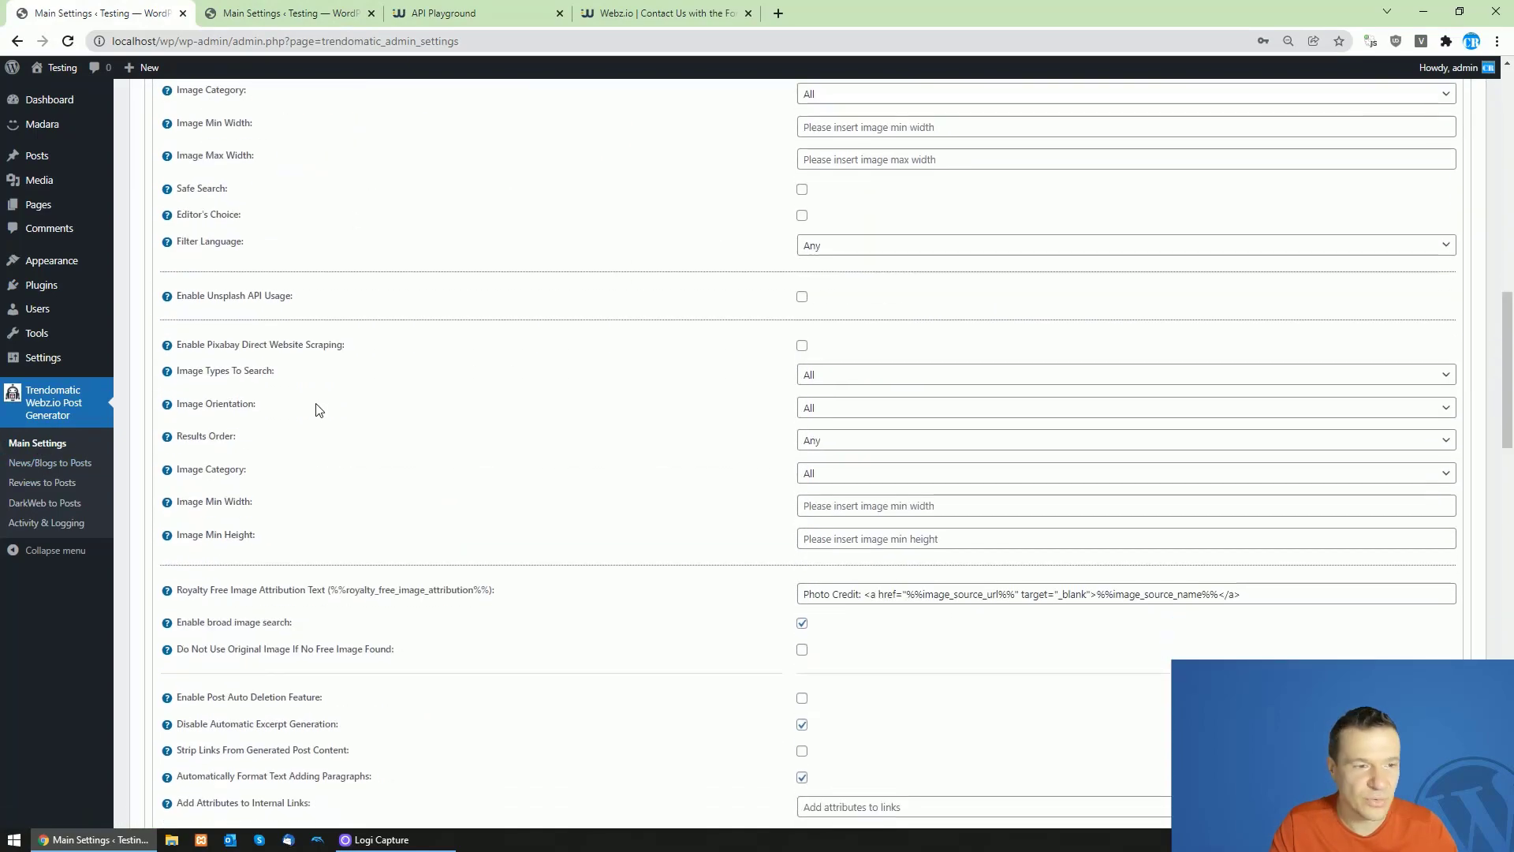
scroll(297, 513, down, 20)
scroll(295, 514, up, 20)
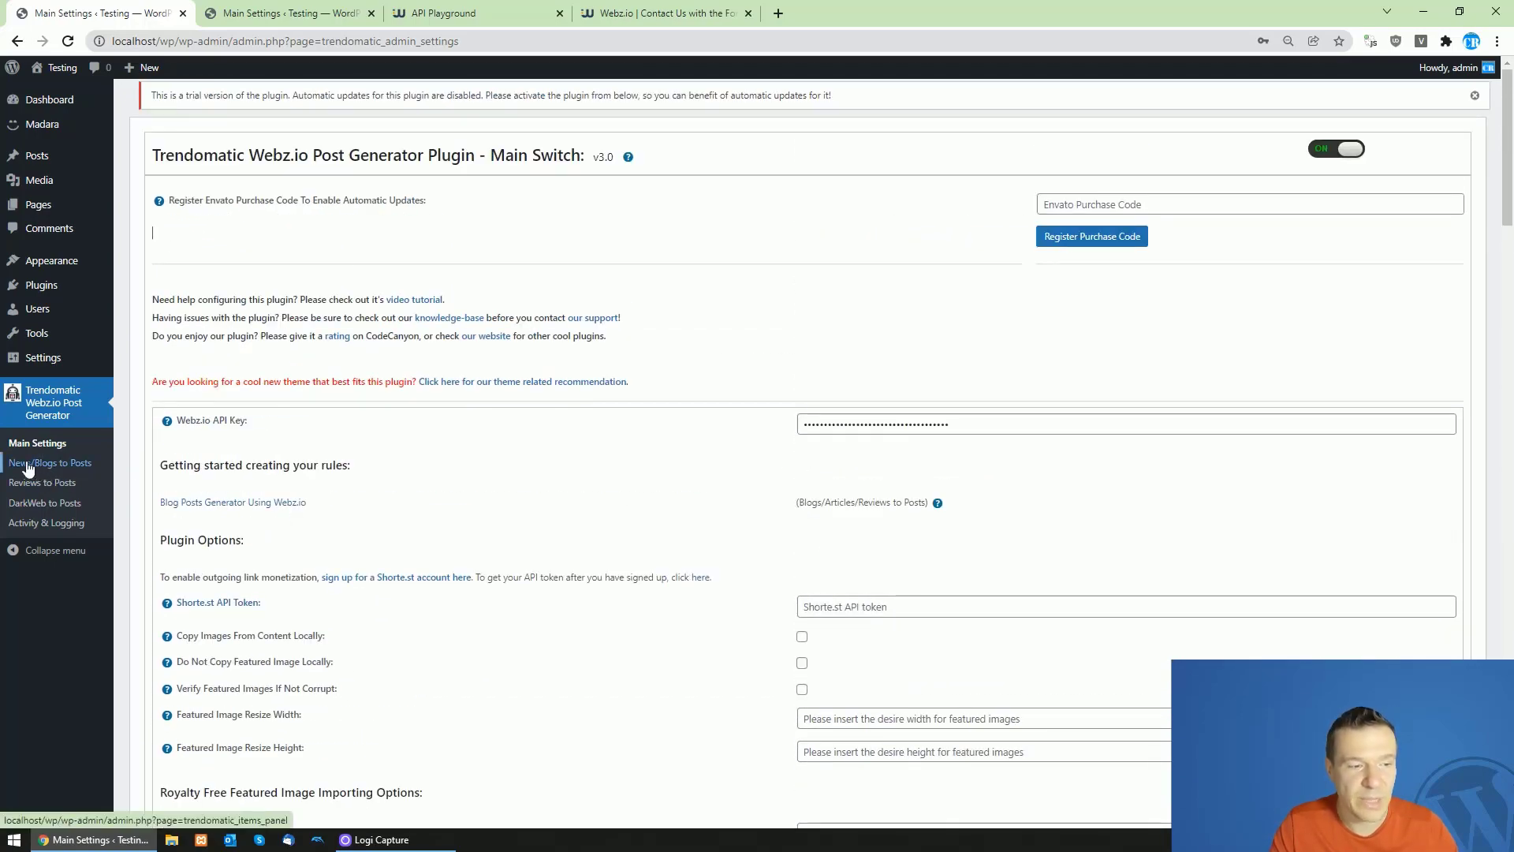
Step: Open the News/Blogs to Posts rules and set the new rule's query string to language:english
click(26, 466)
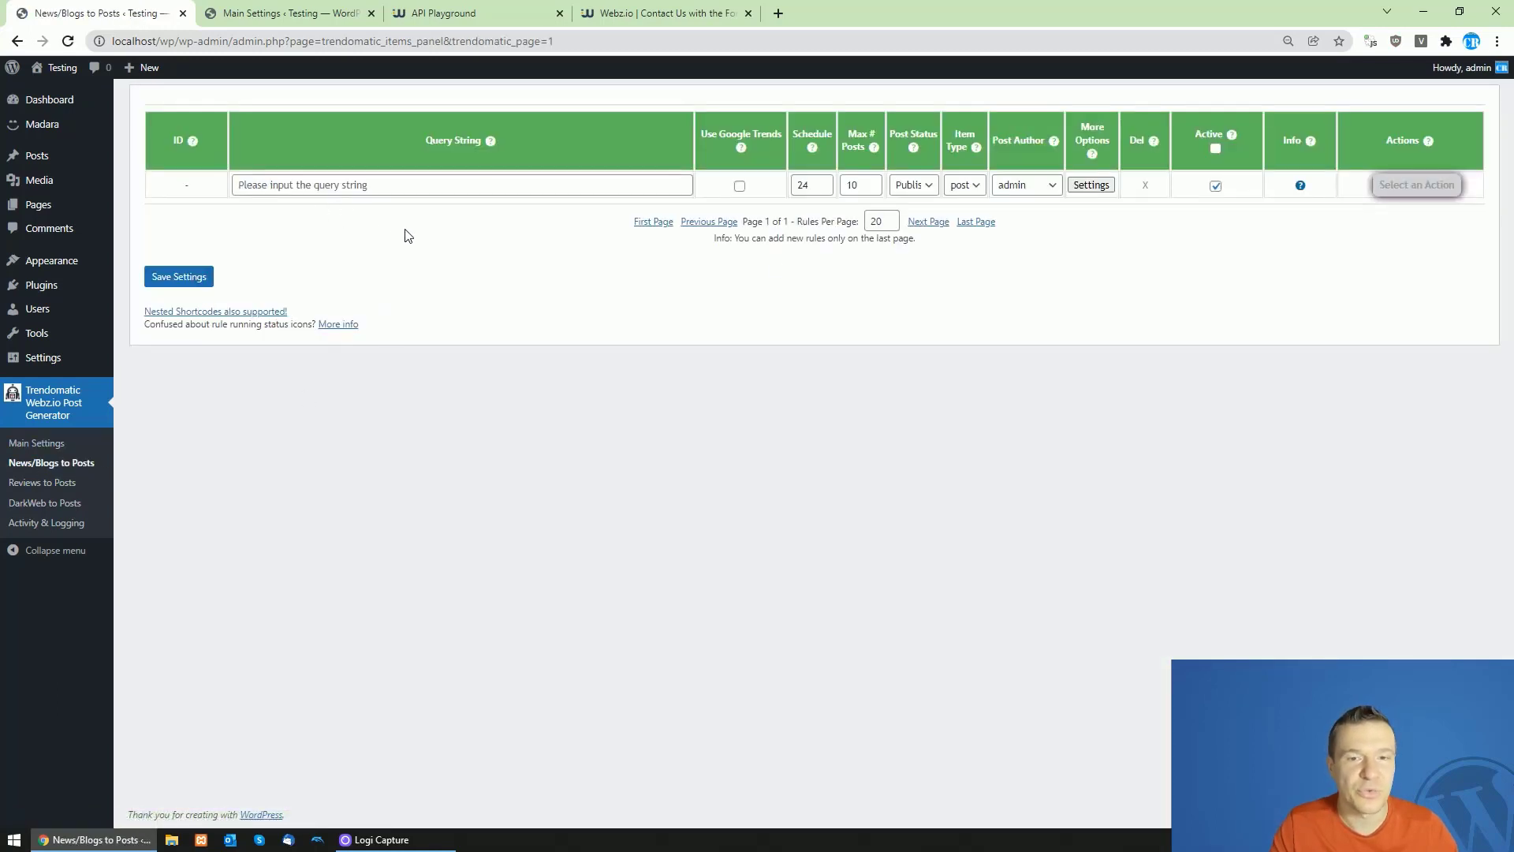
click(498, 9)
click(98, 13)
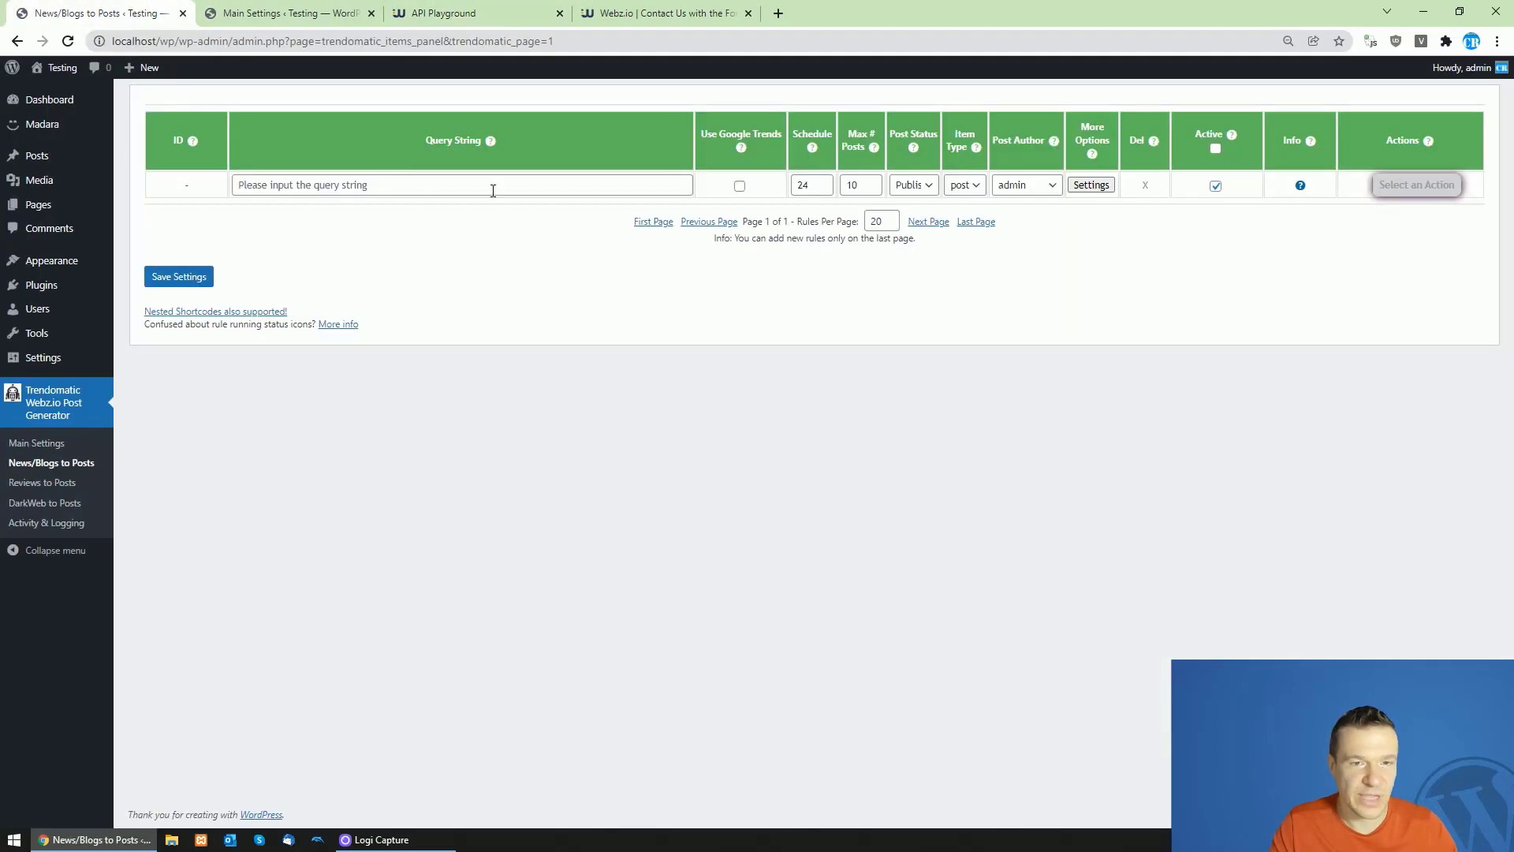
click(326, 182)
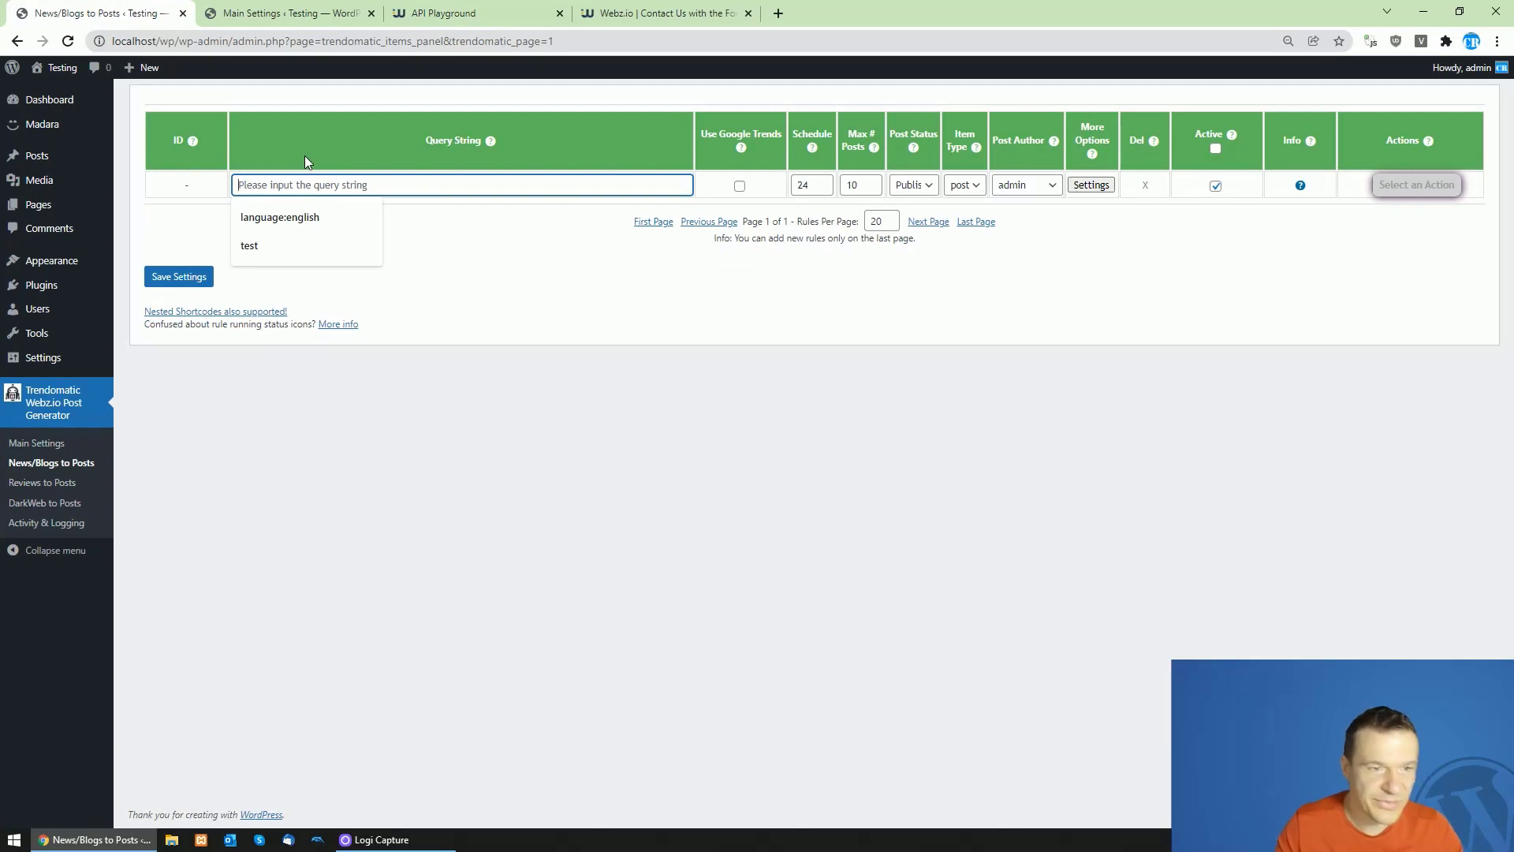
click(296, 219)
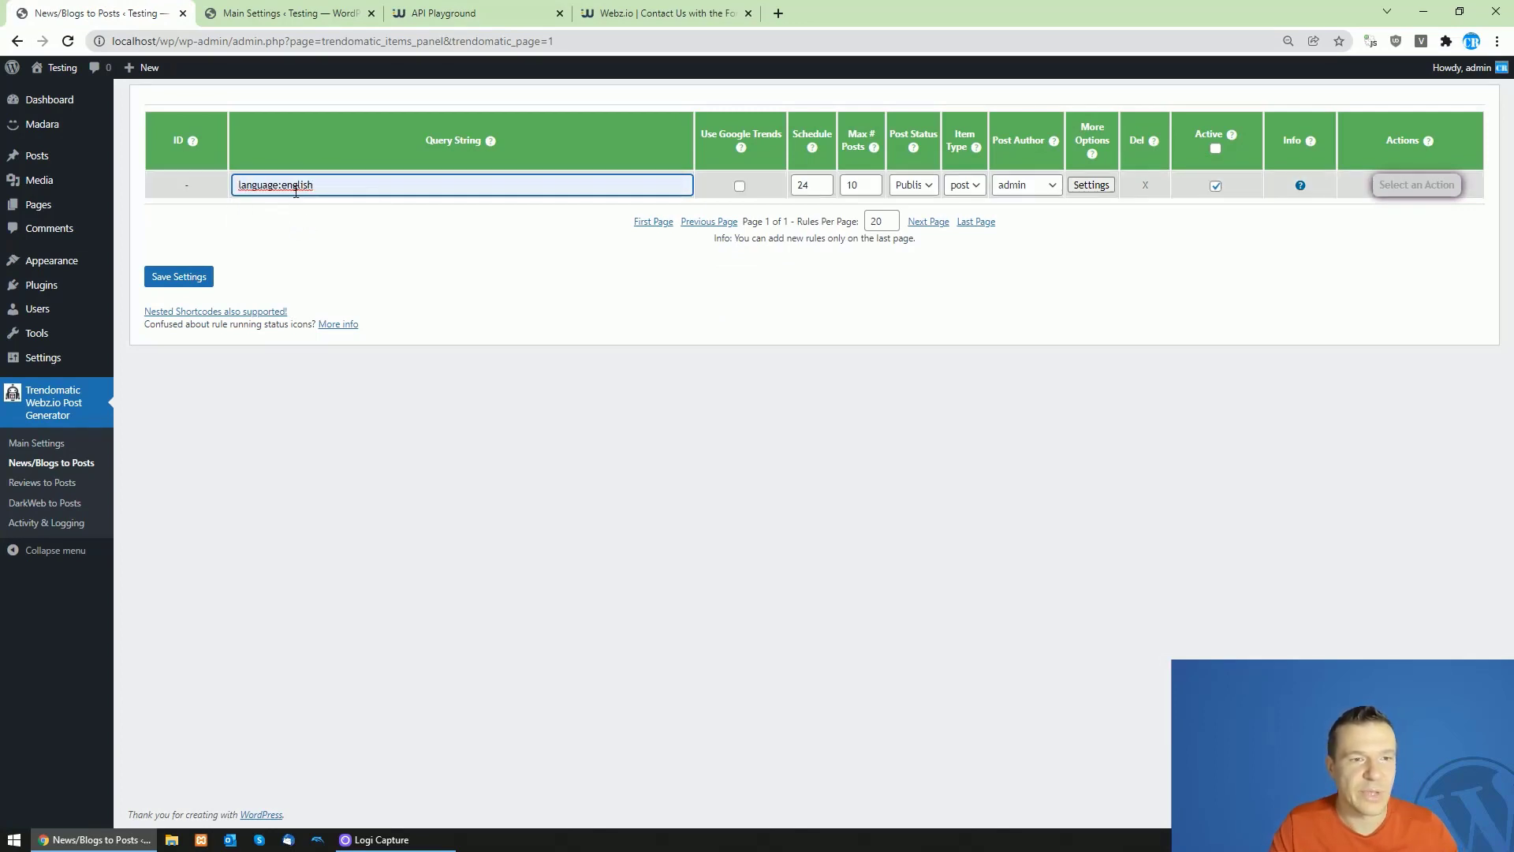
Step: Examine the Query String help text, including its OR operators and the language, has_video, country and site_type filter examples
mouse_move(491, 144)
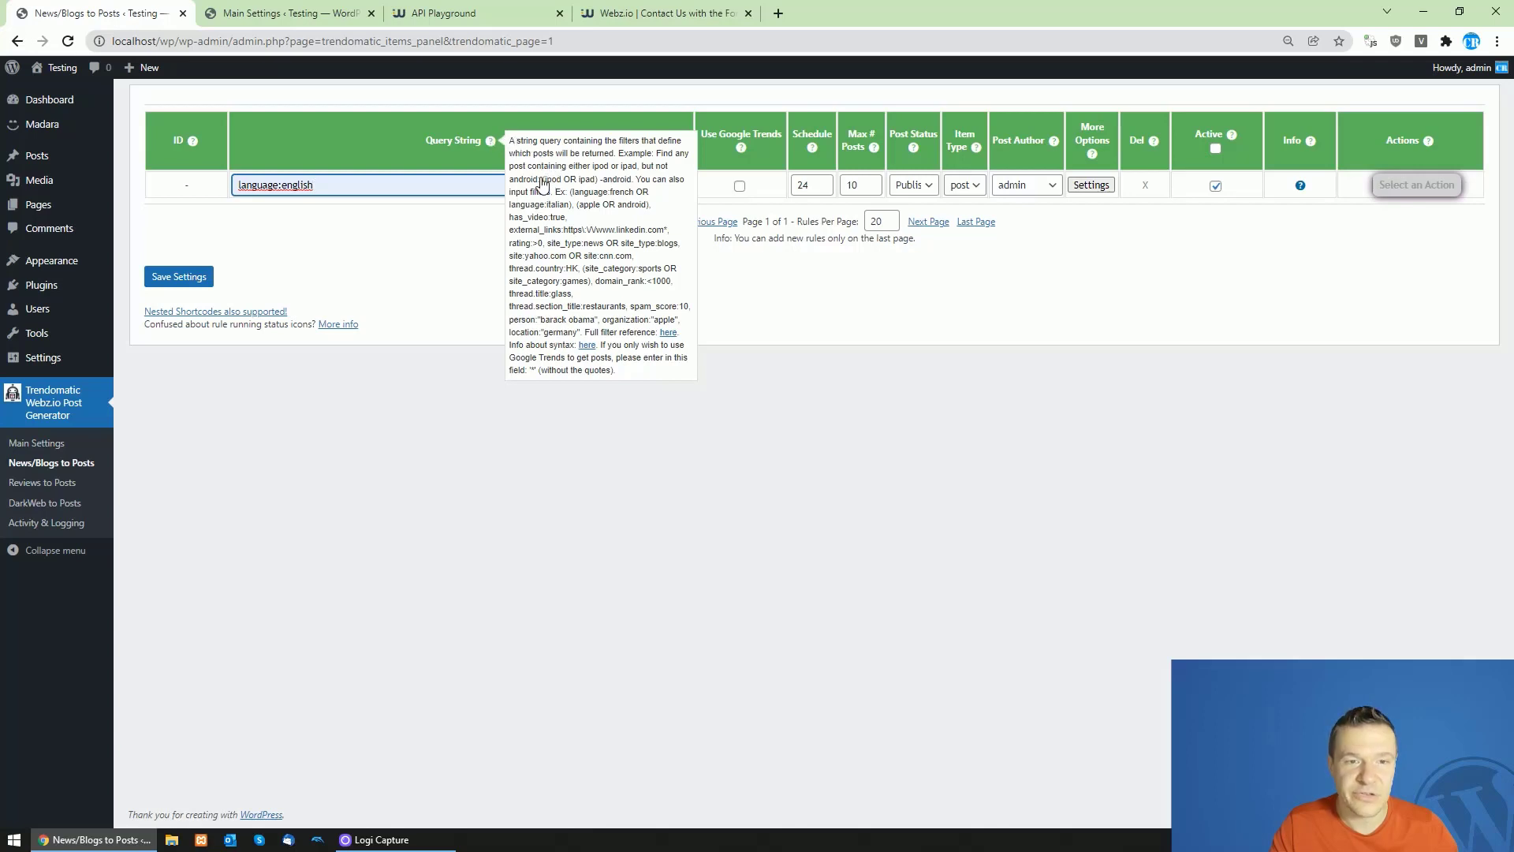
drag(551, 181, 542, 189)
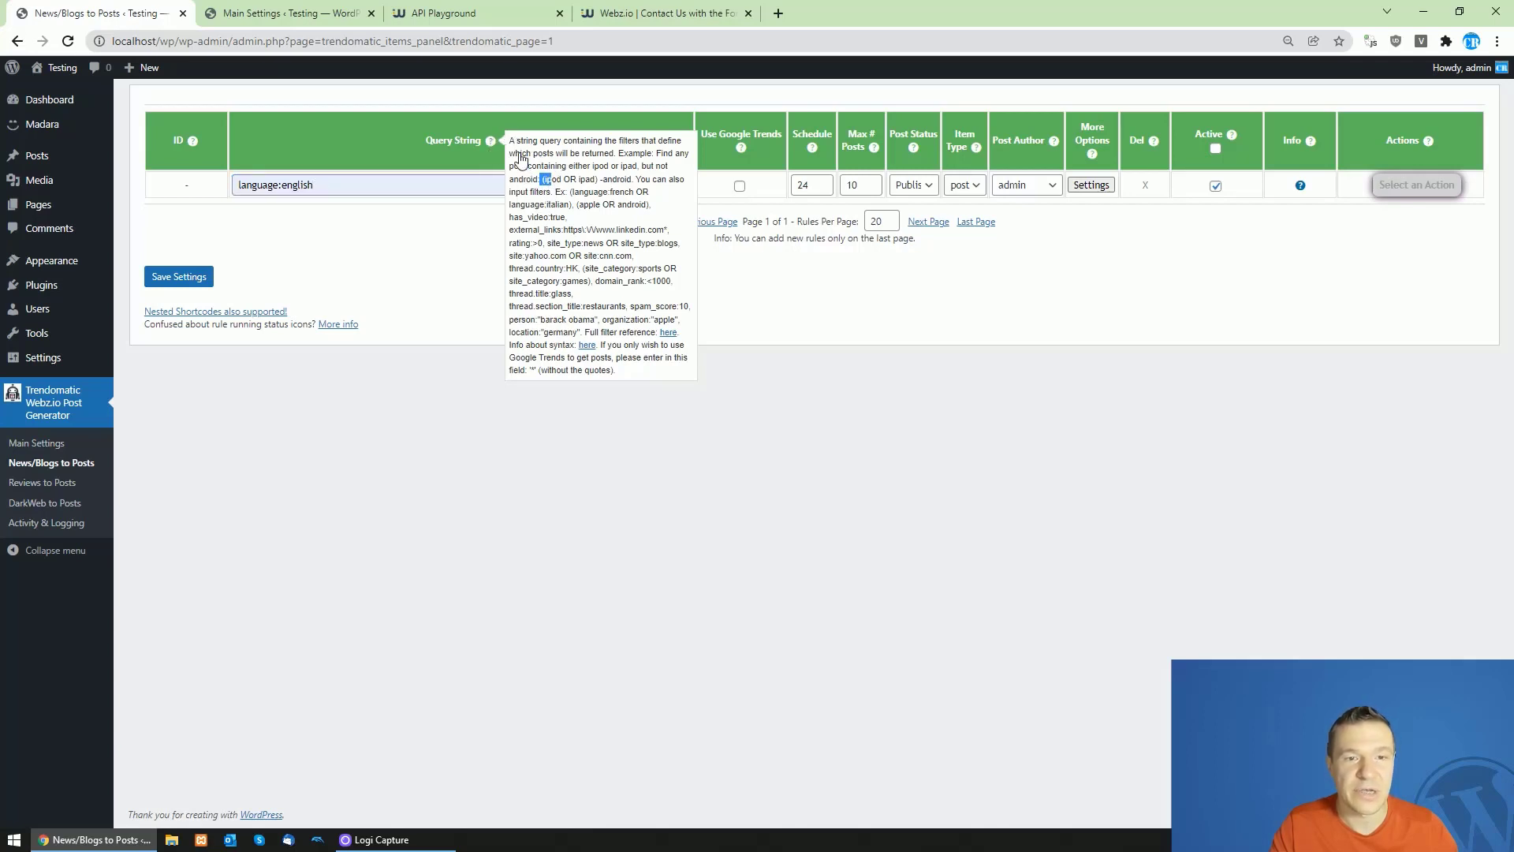
click(547, 199)
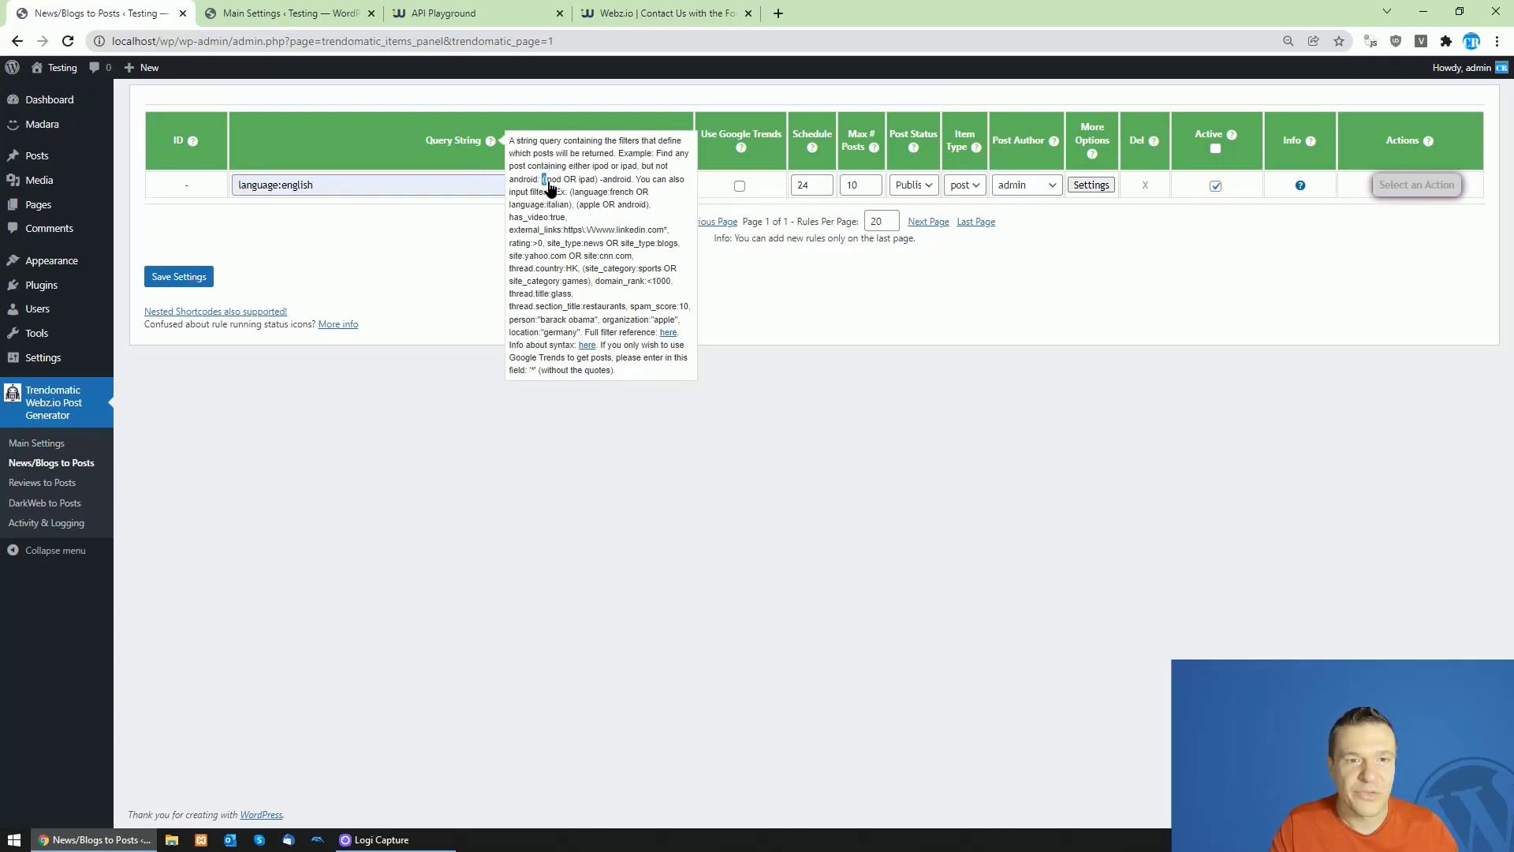
drag(552, 187, 578, 186)
click(565, 190)
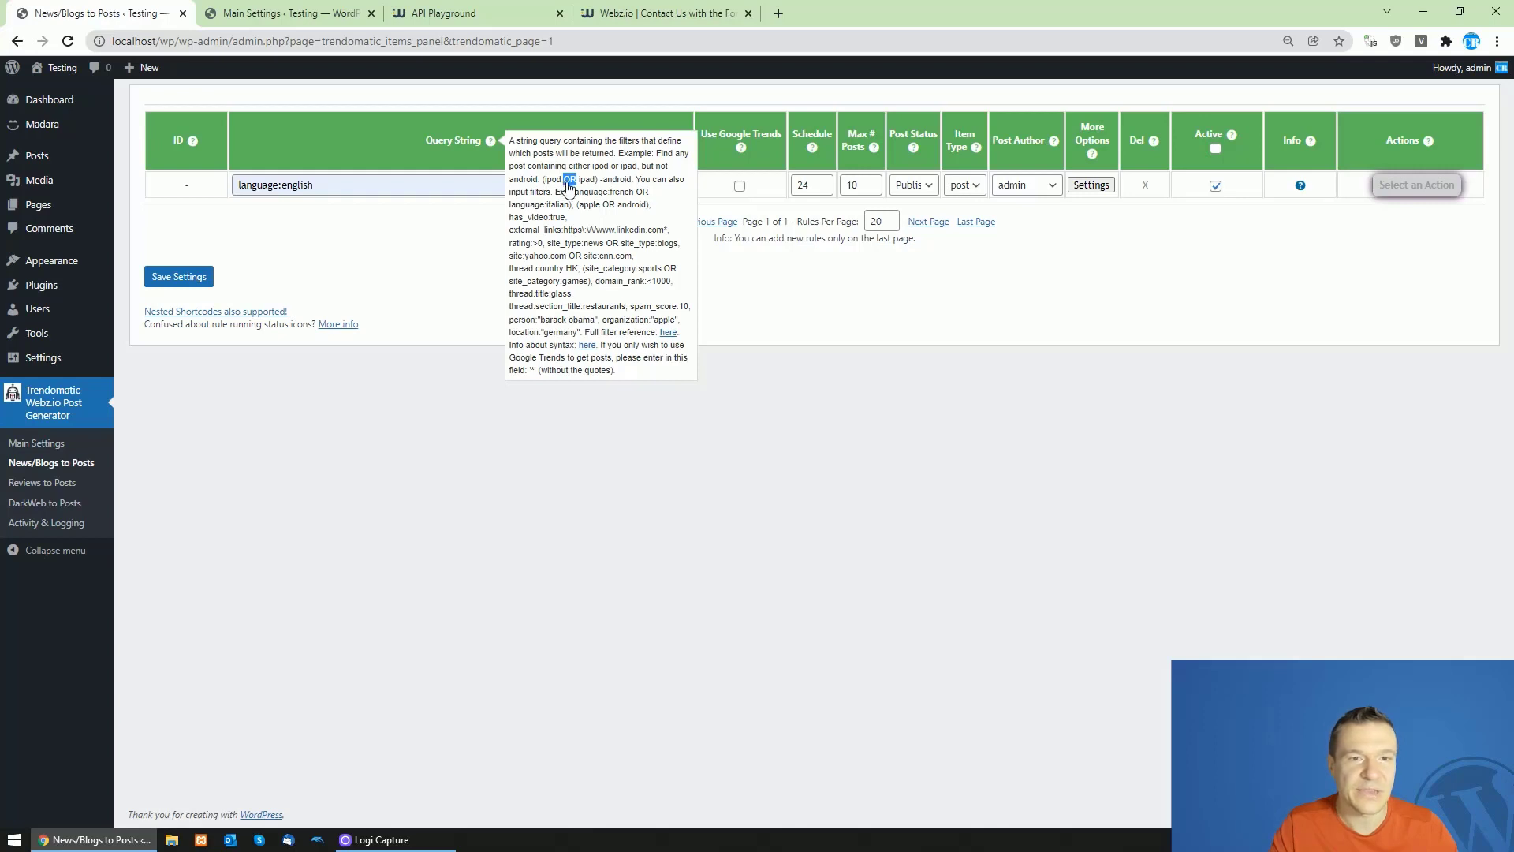
click(581, 209)
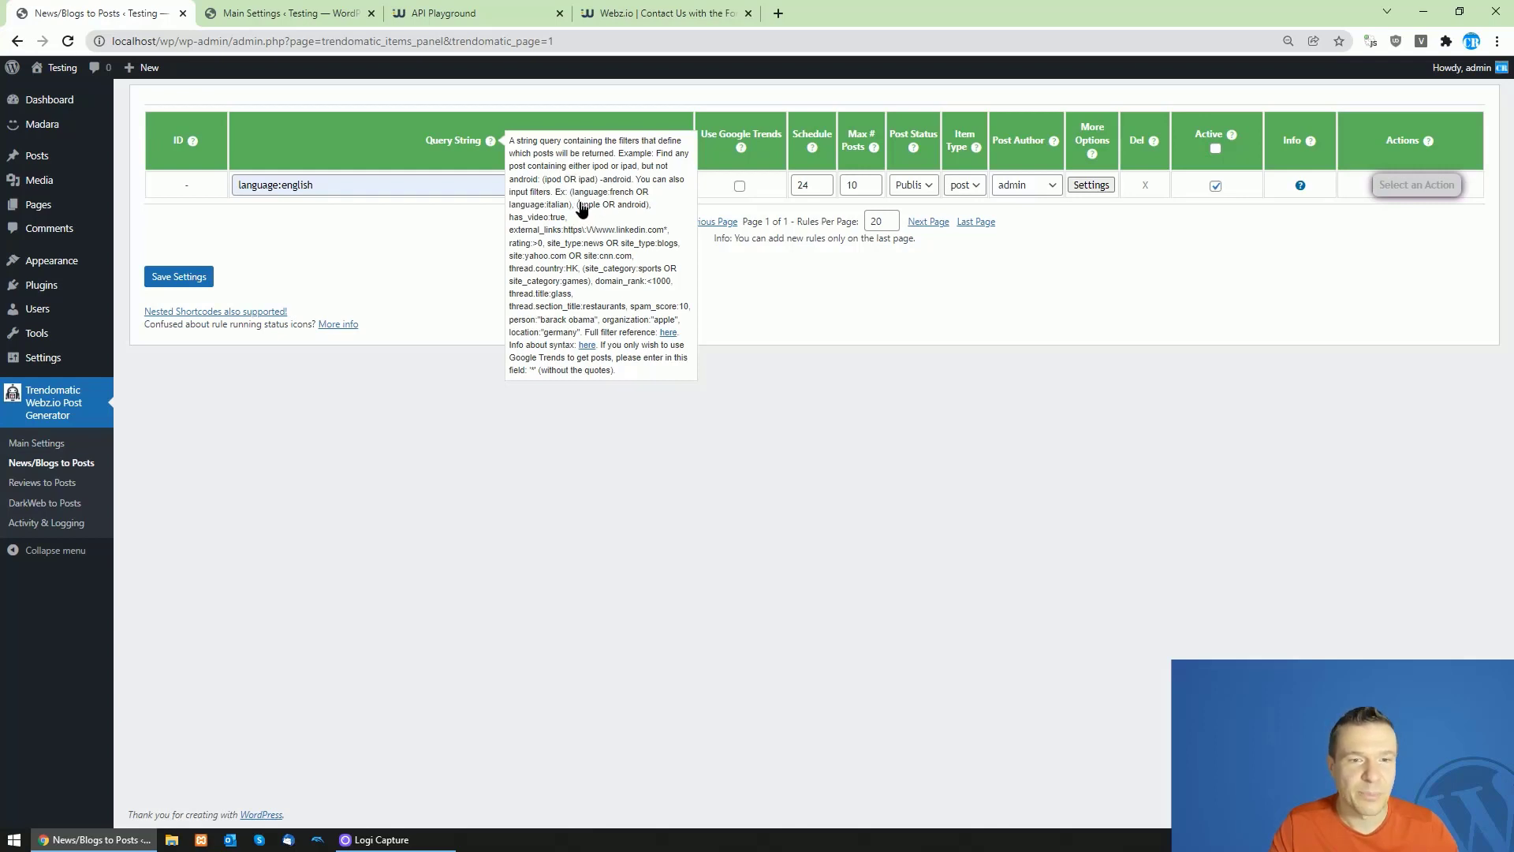
drag(510, 206, 547, 211)
click(522, 211)
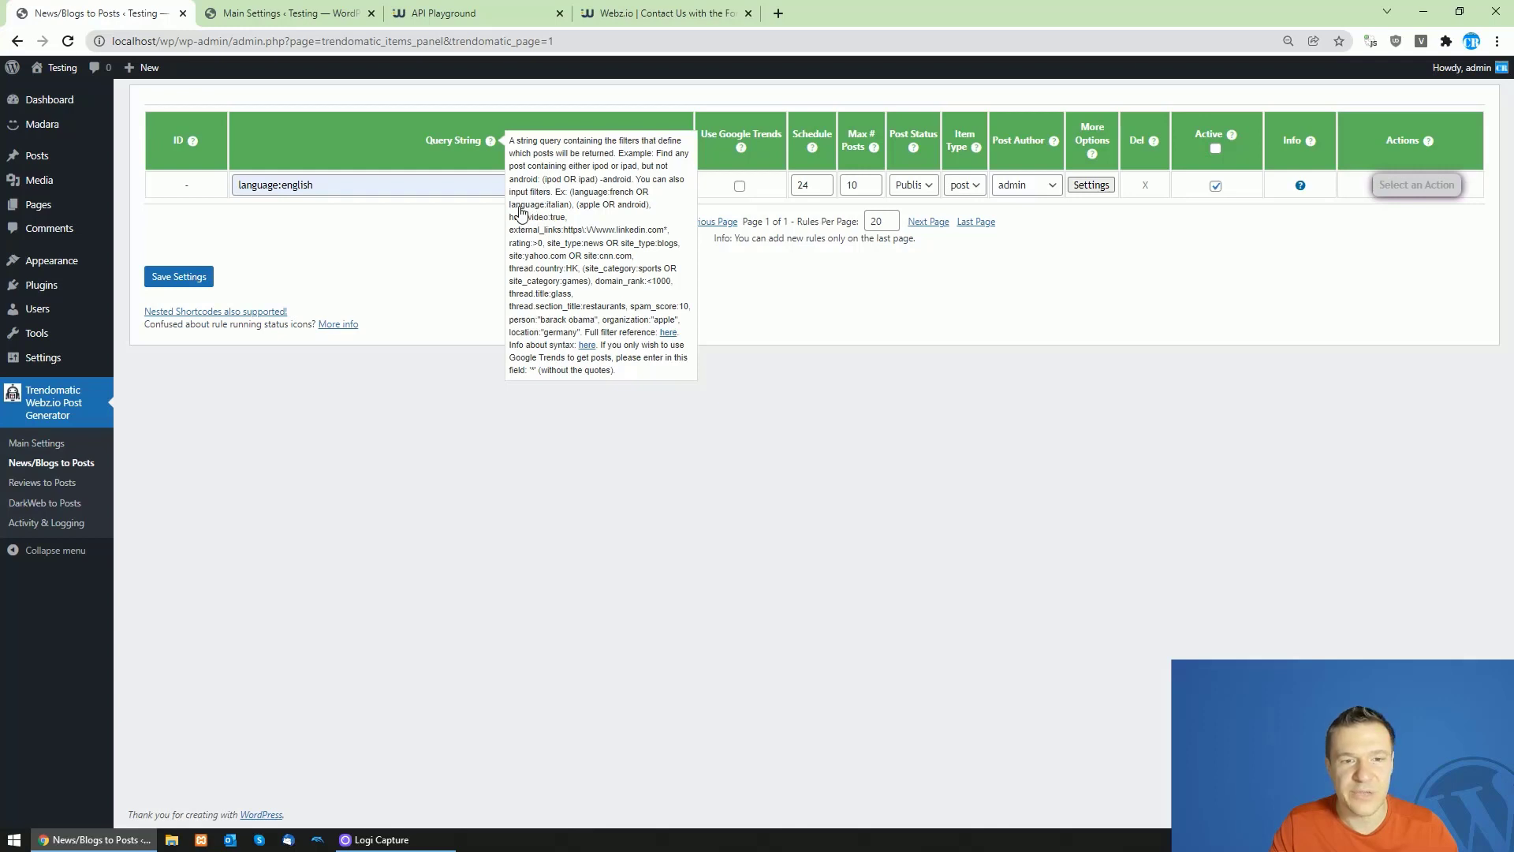
double_click(515, 206)
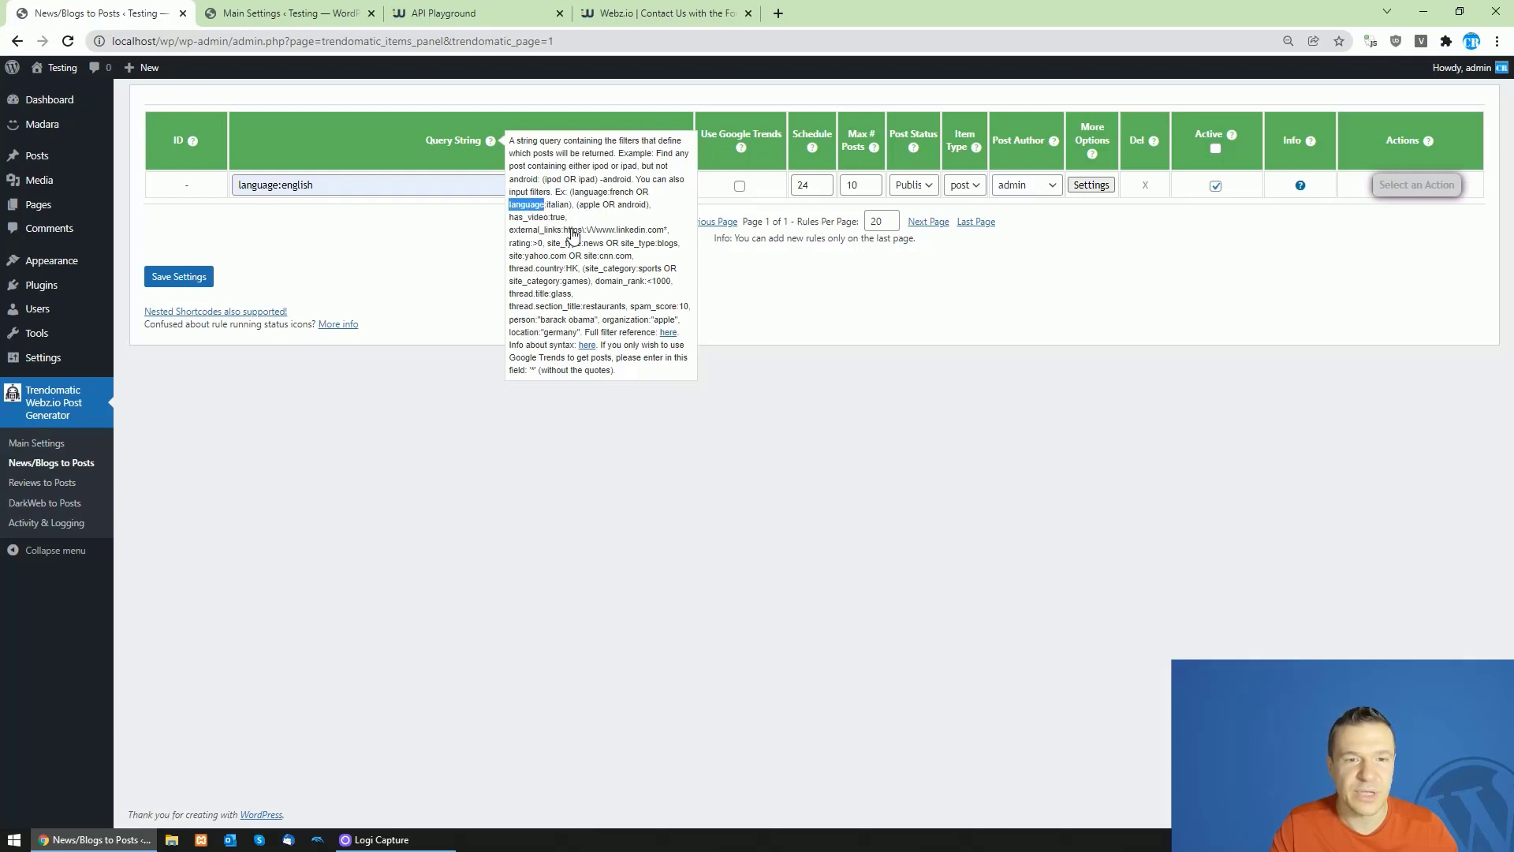
double_click(517, 219)
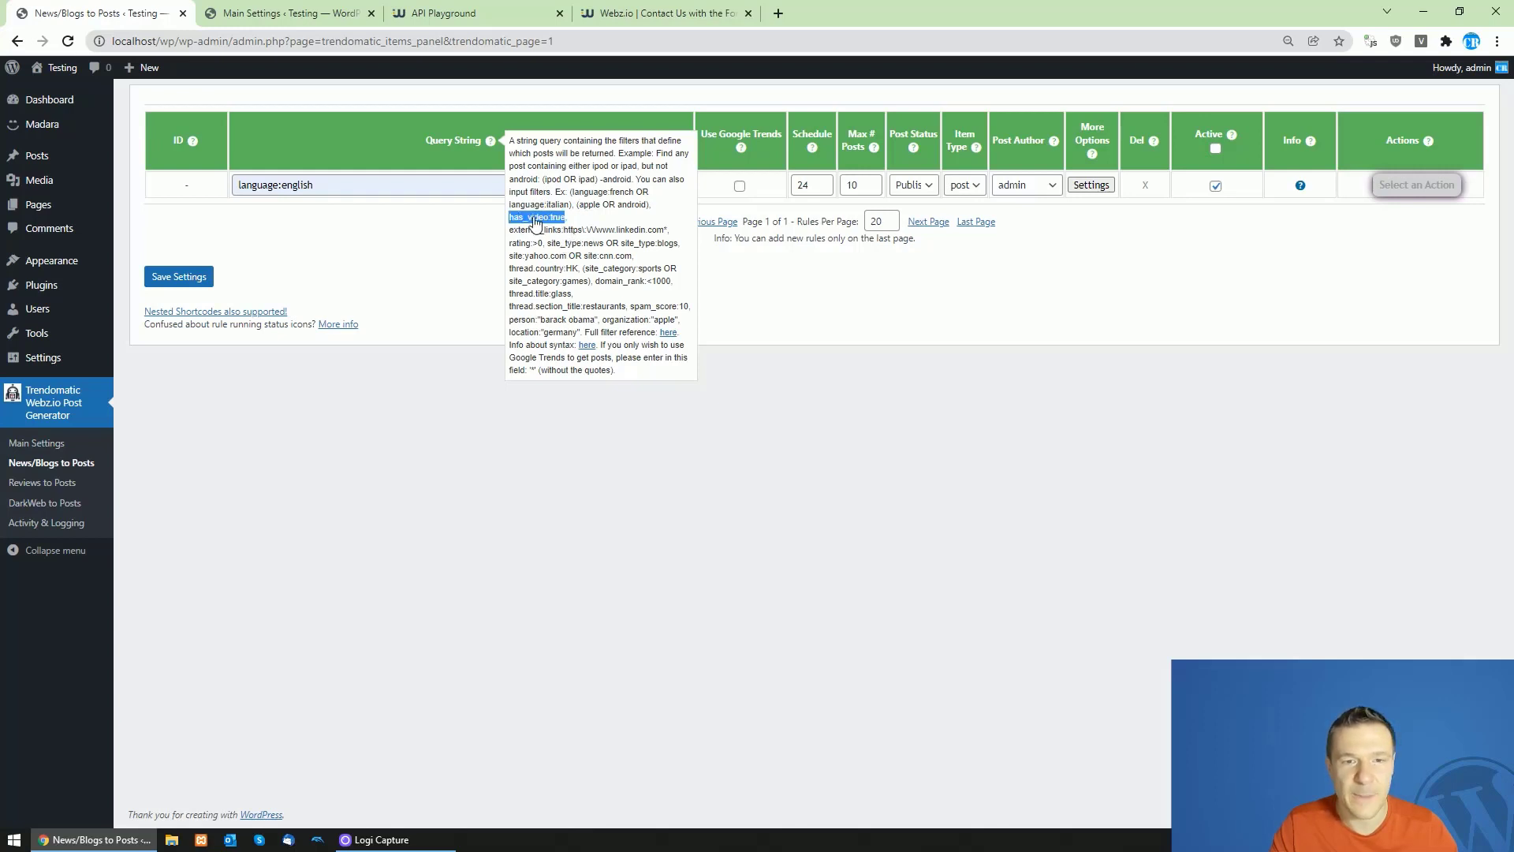
click(518, 225)
double_click(522, 218)
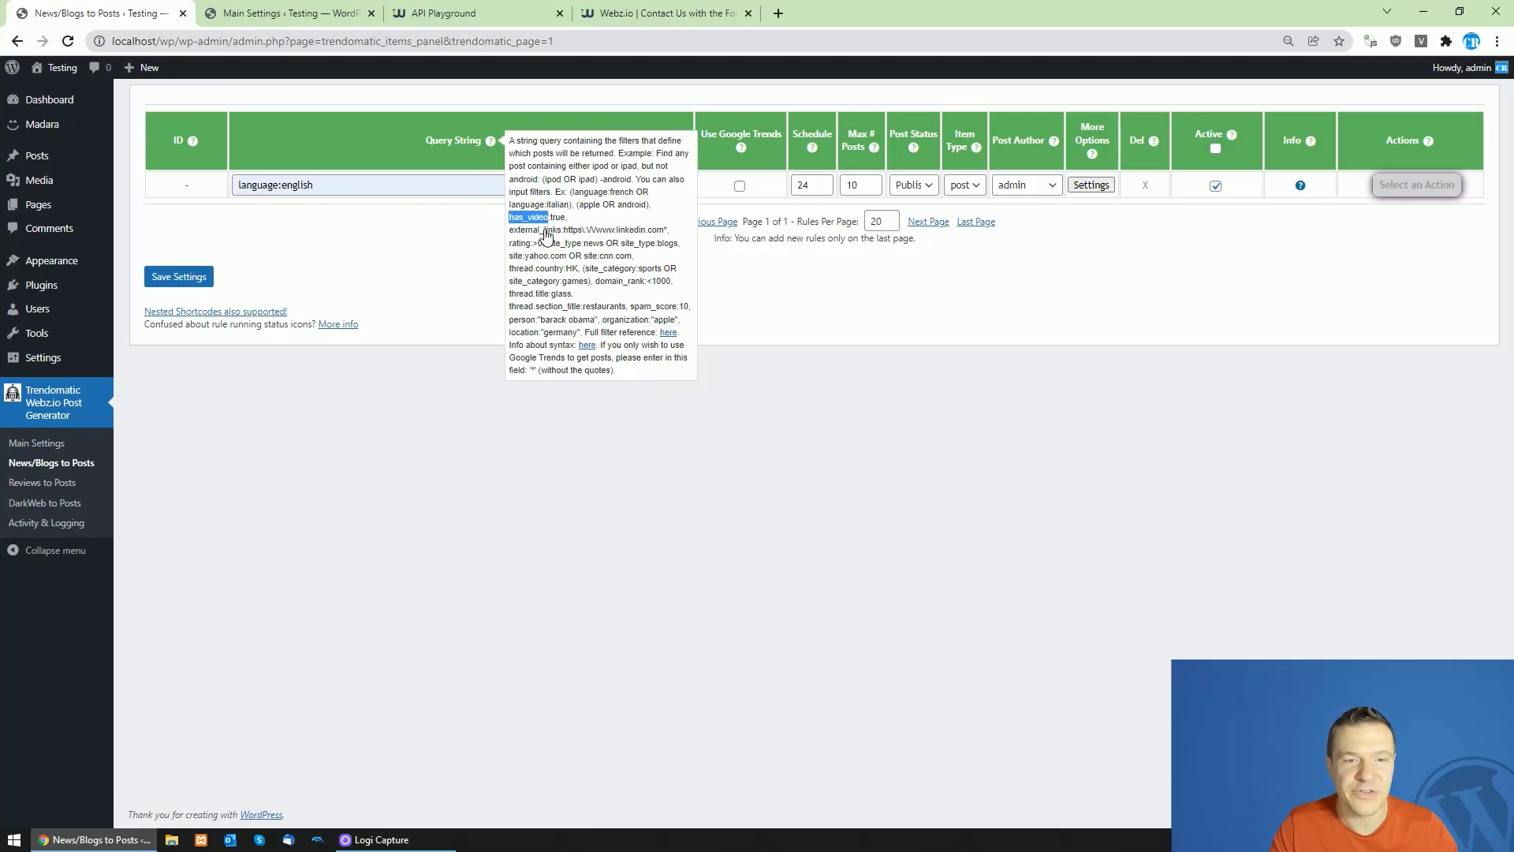
double_click(548, 269)
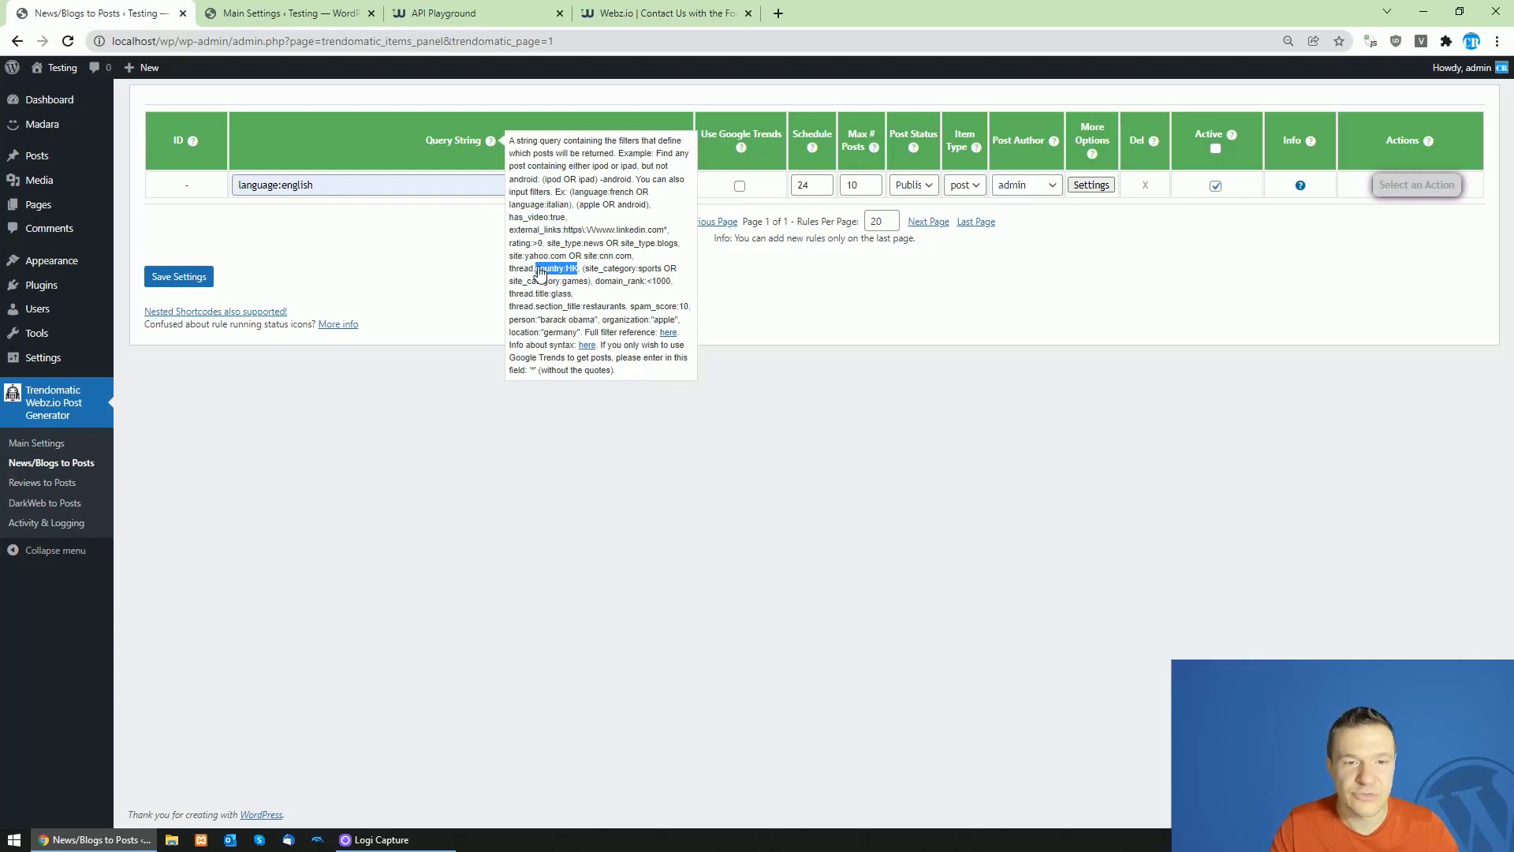
double_click(575, 243)
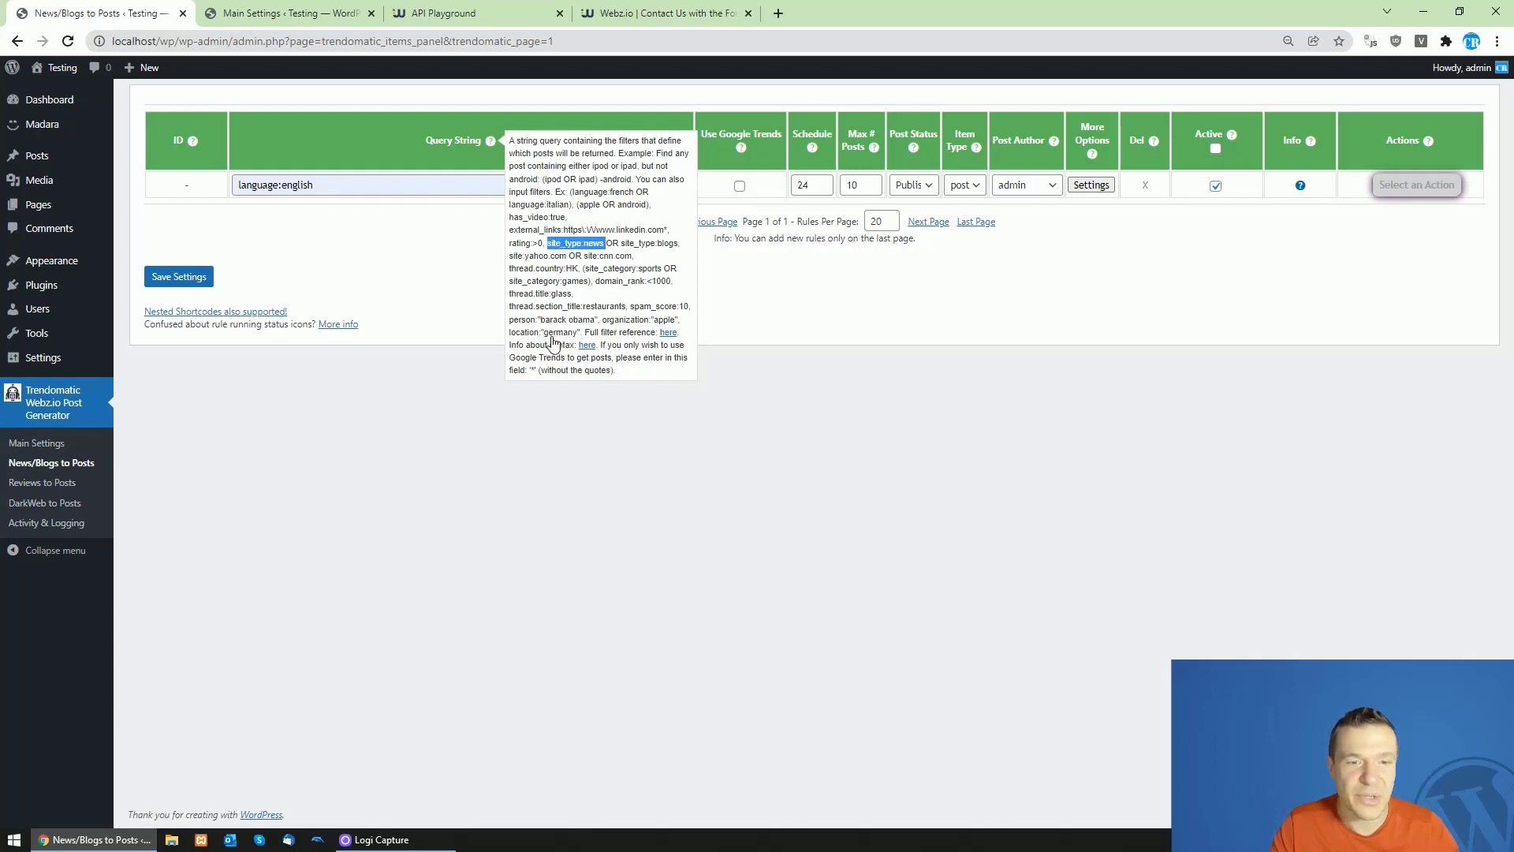
Step: Open the full filter reference and the syntax documentation linked in the Query String help, and bring up the filter reference
ctrl+click(668, 333)
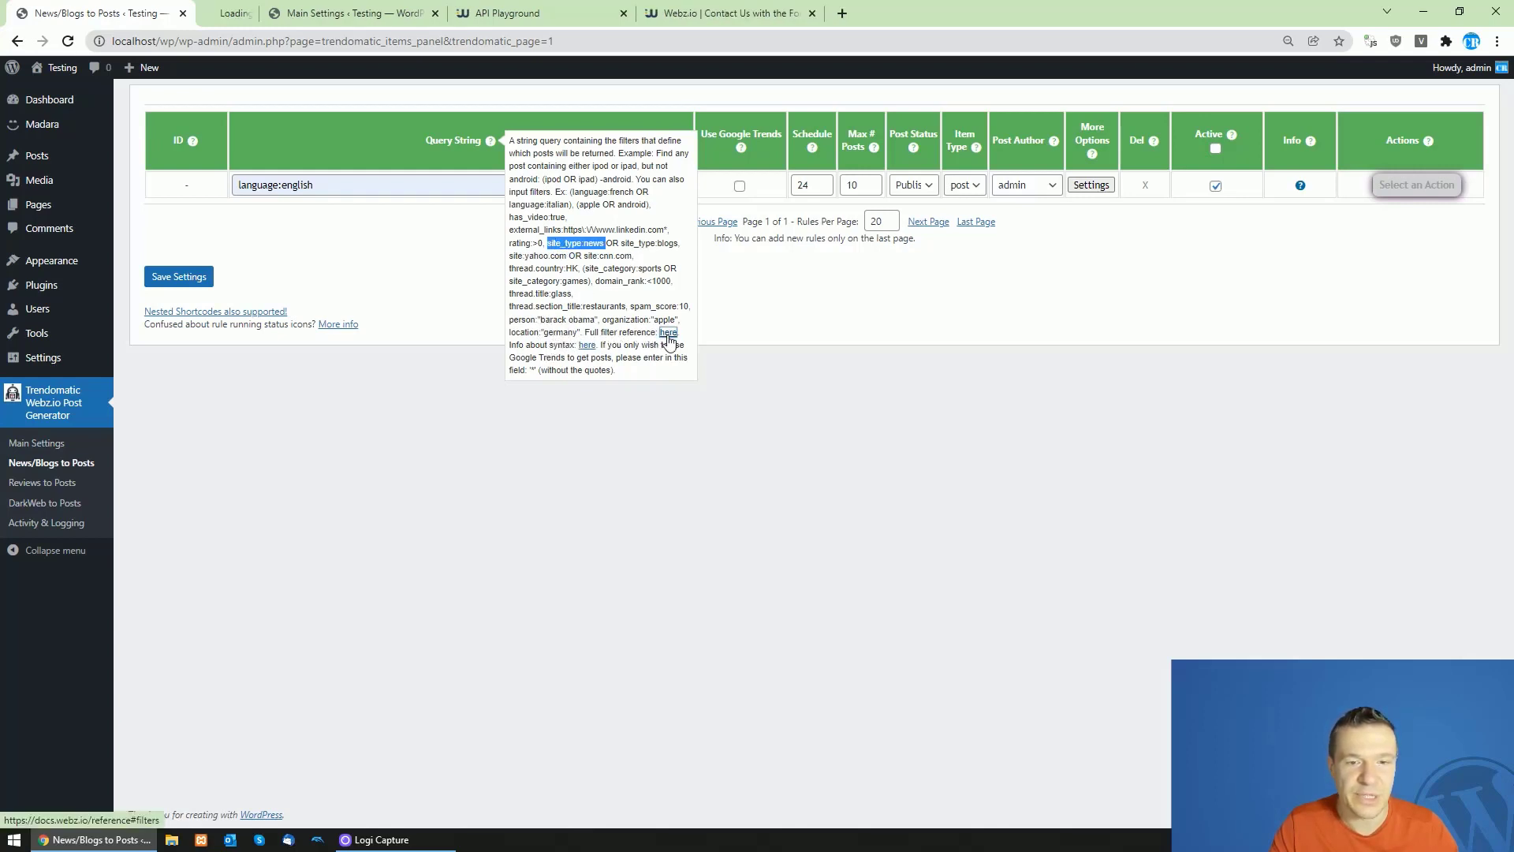
ctrl+click(587, 347)
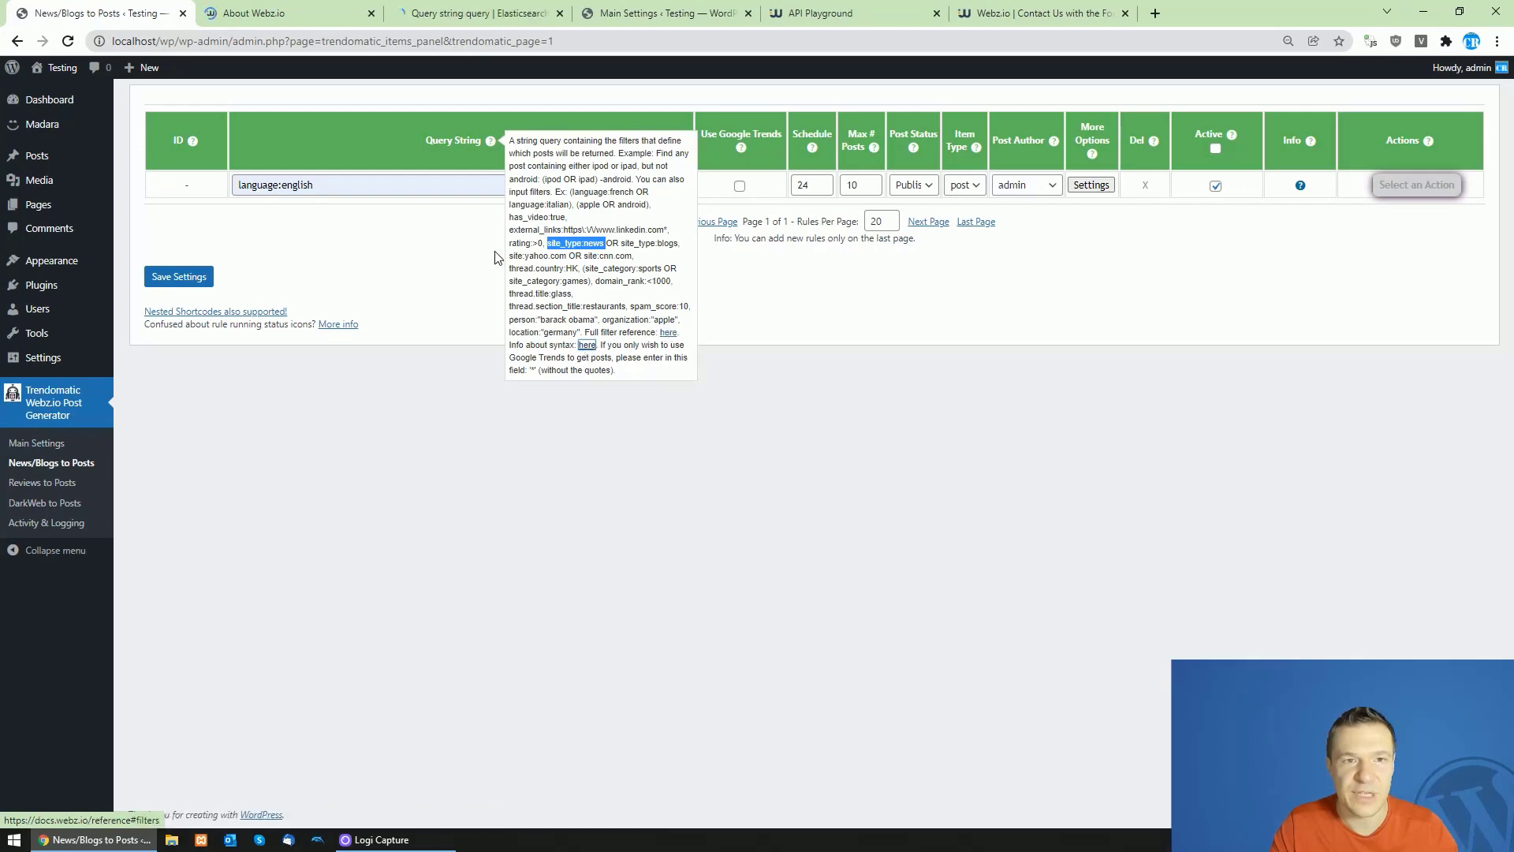
click(319, 6)
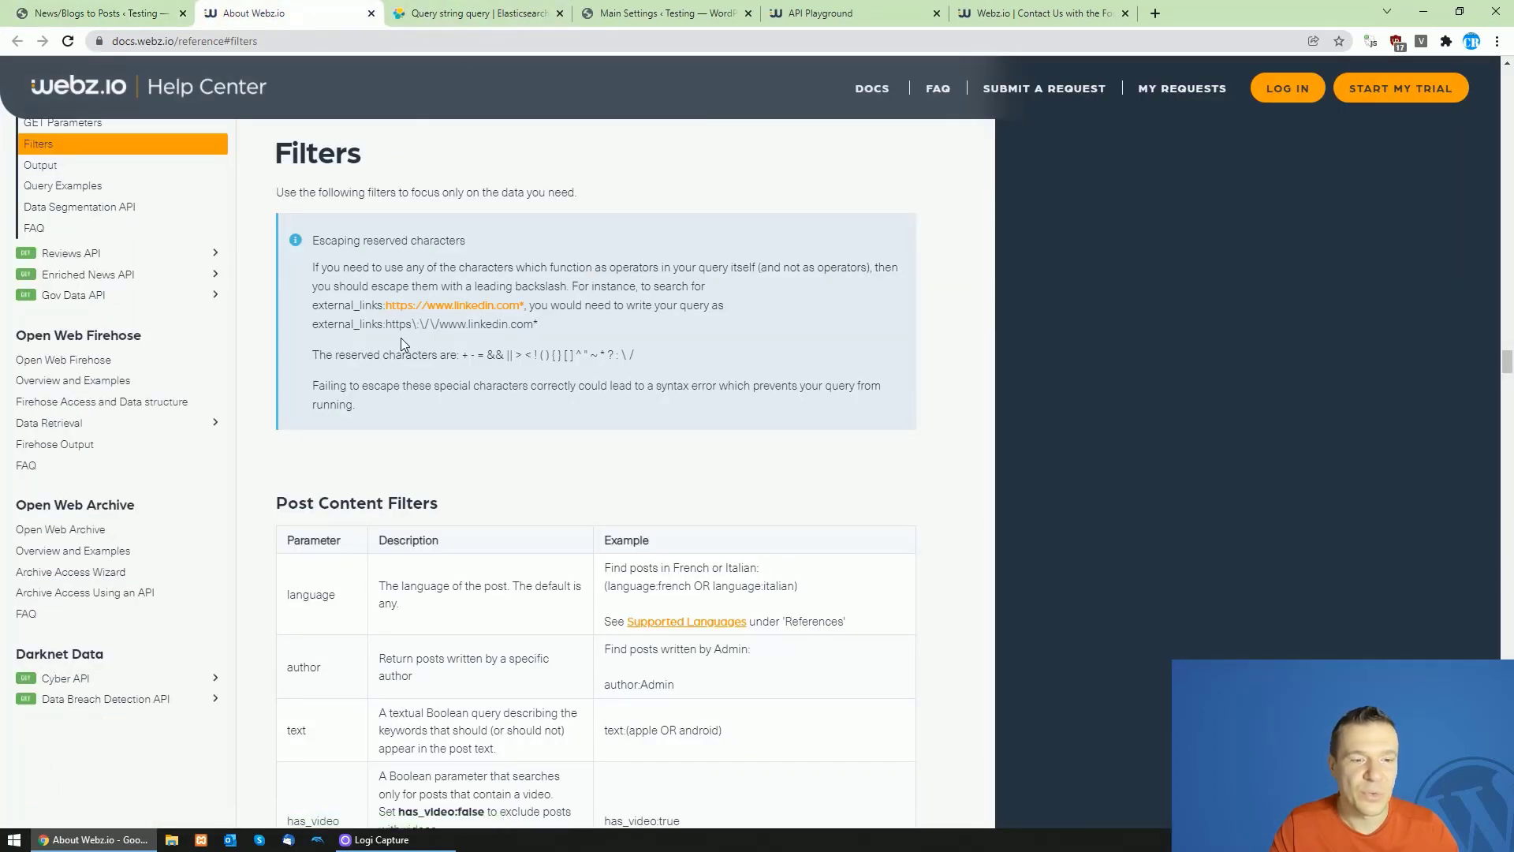
Step: Examine the Post Content Filters table, including language, author, text, has_video and external_links, and glance at the query string syntax page
scroll(489, 528, down, 4)
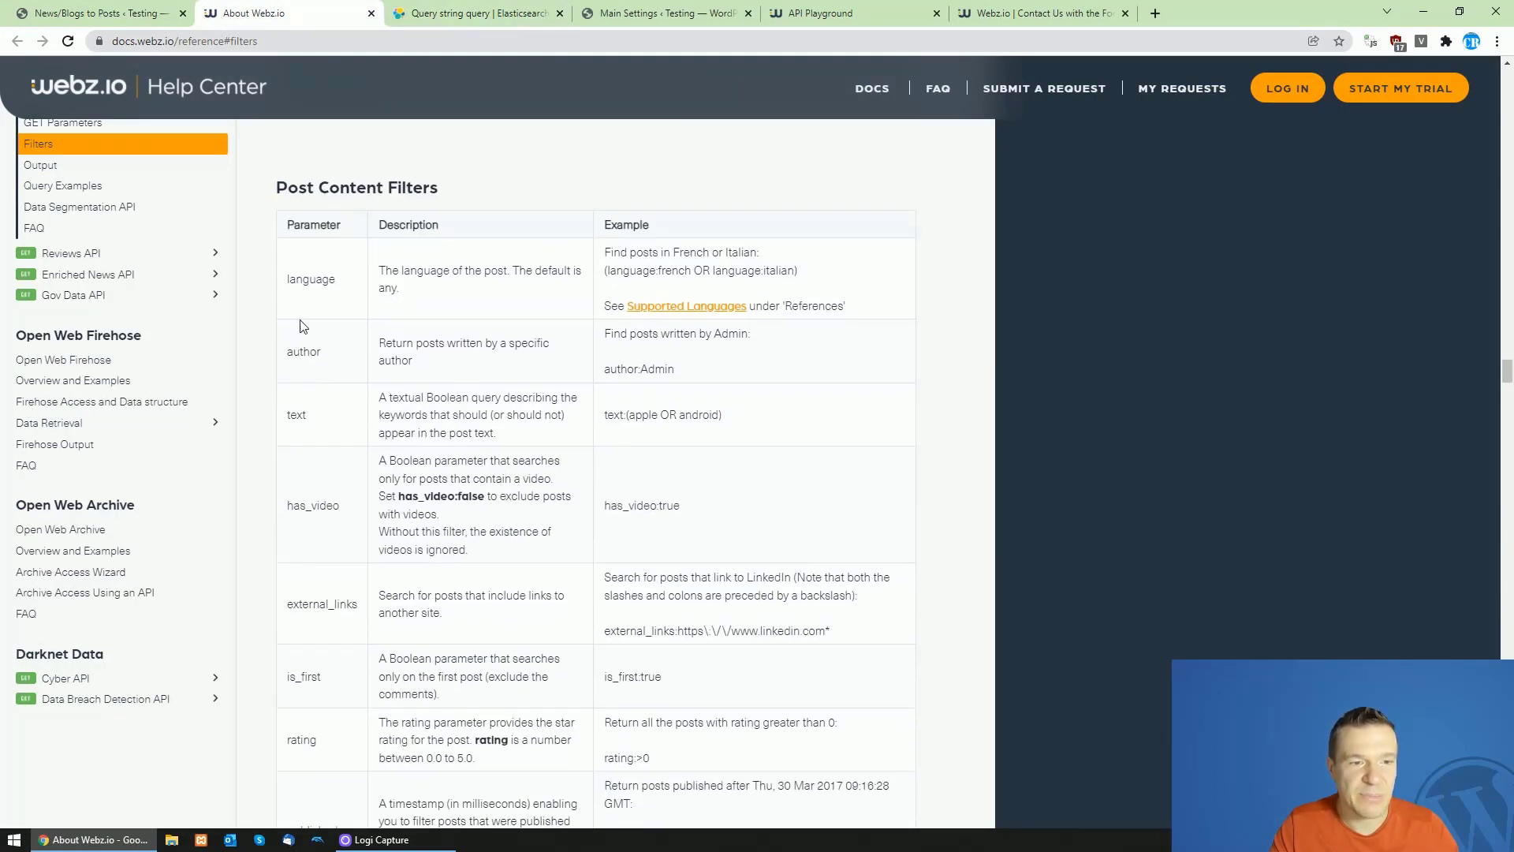
double_click(310, 280)
double_click(304, 351)
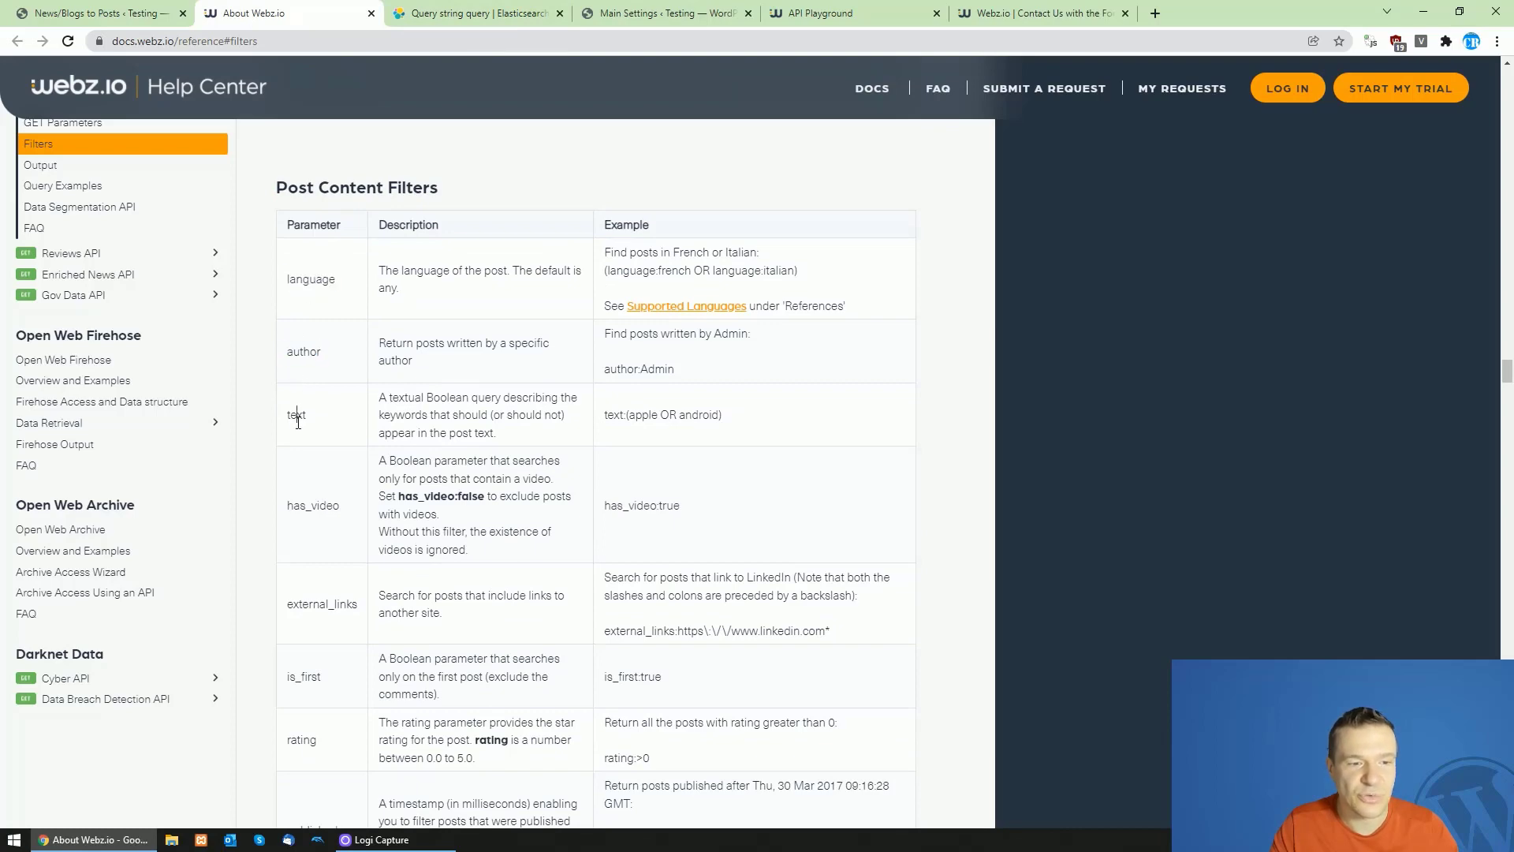
double_click(296, 414)
double_click(312, 505)
double_click(321, 604)
scroll(310, 418, down, 4)
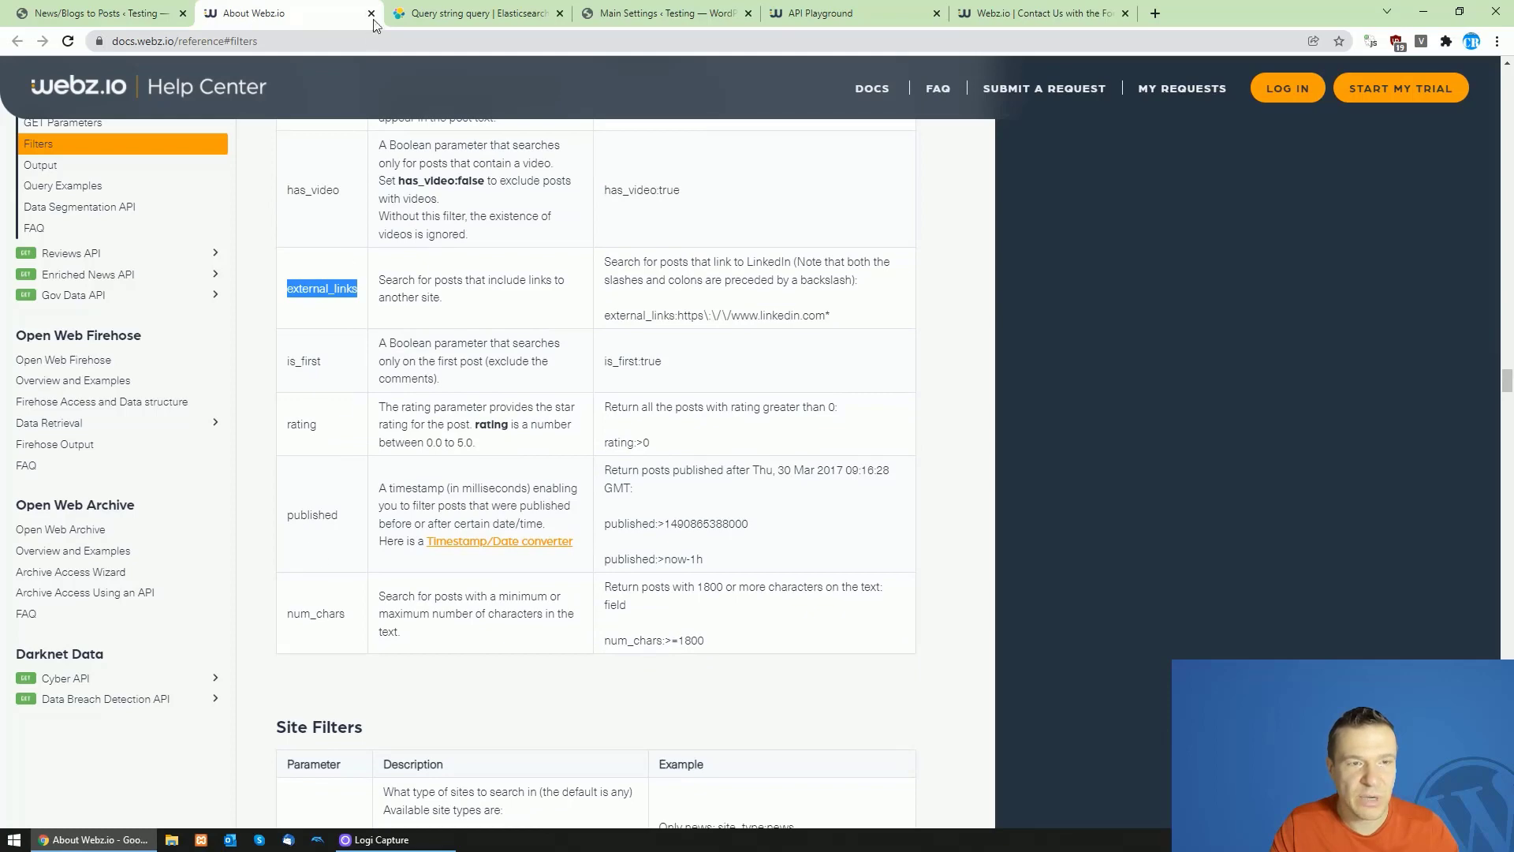
click(416, 6)
click(307, 13)
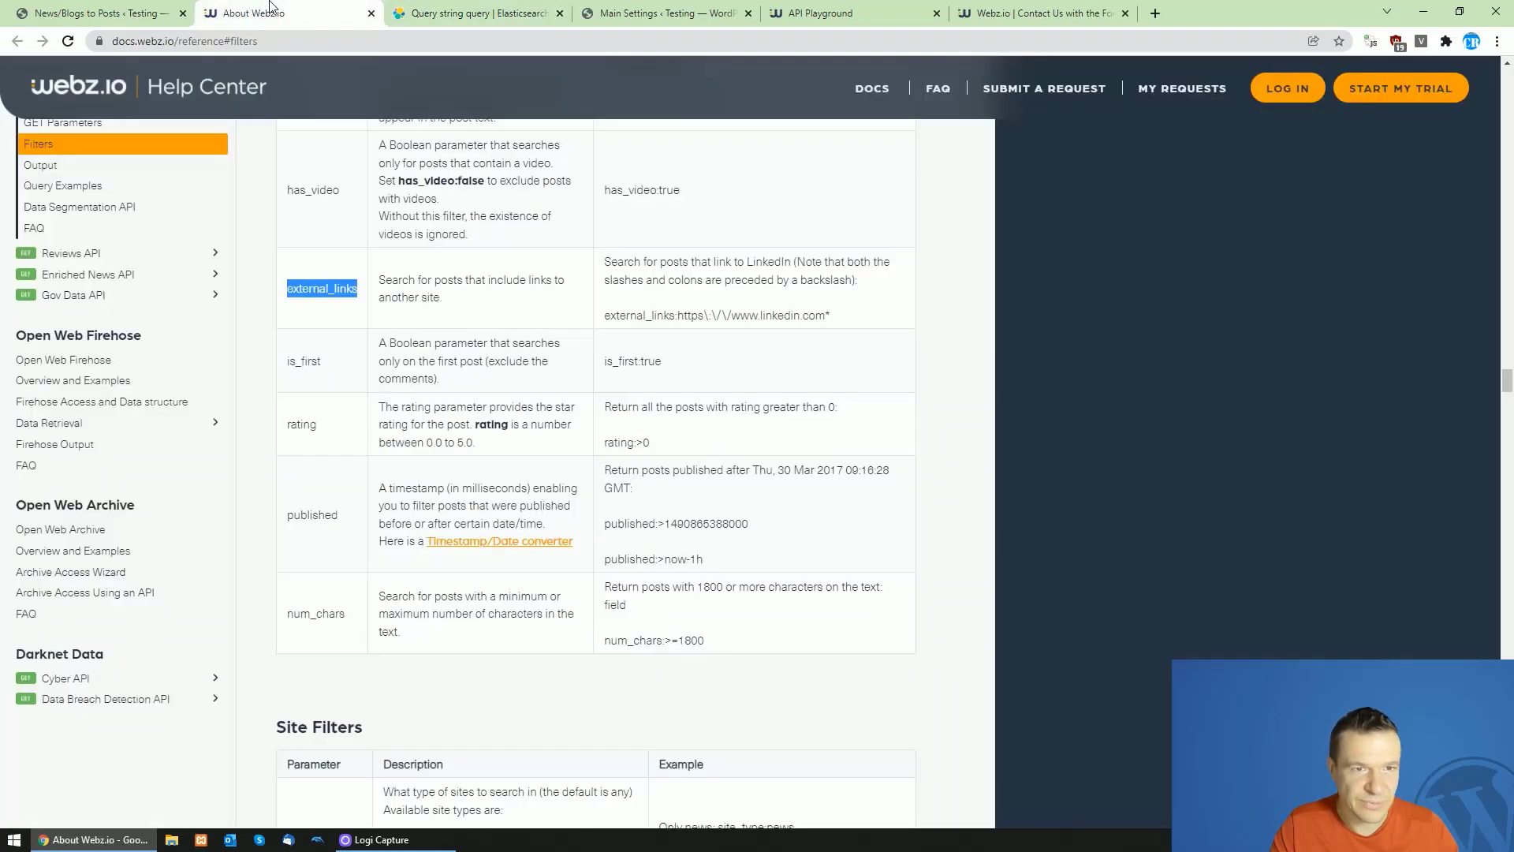
click(118, 13)
Step: Reread the site_type and apple OR android examples in the rule's Query String help
mouse_move(490, 141)
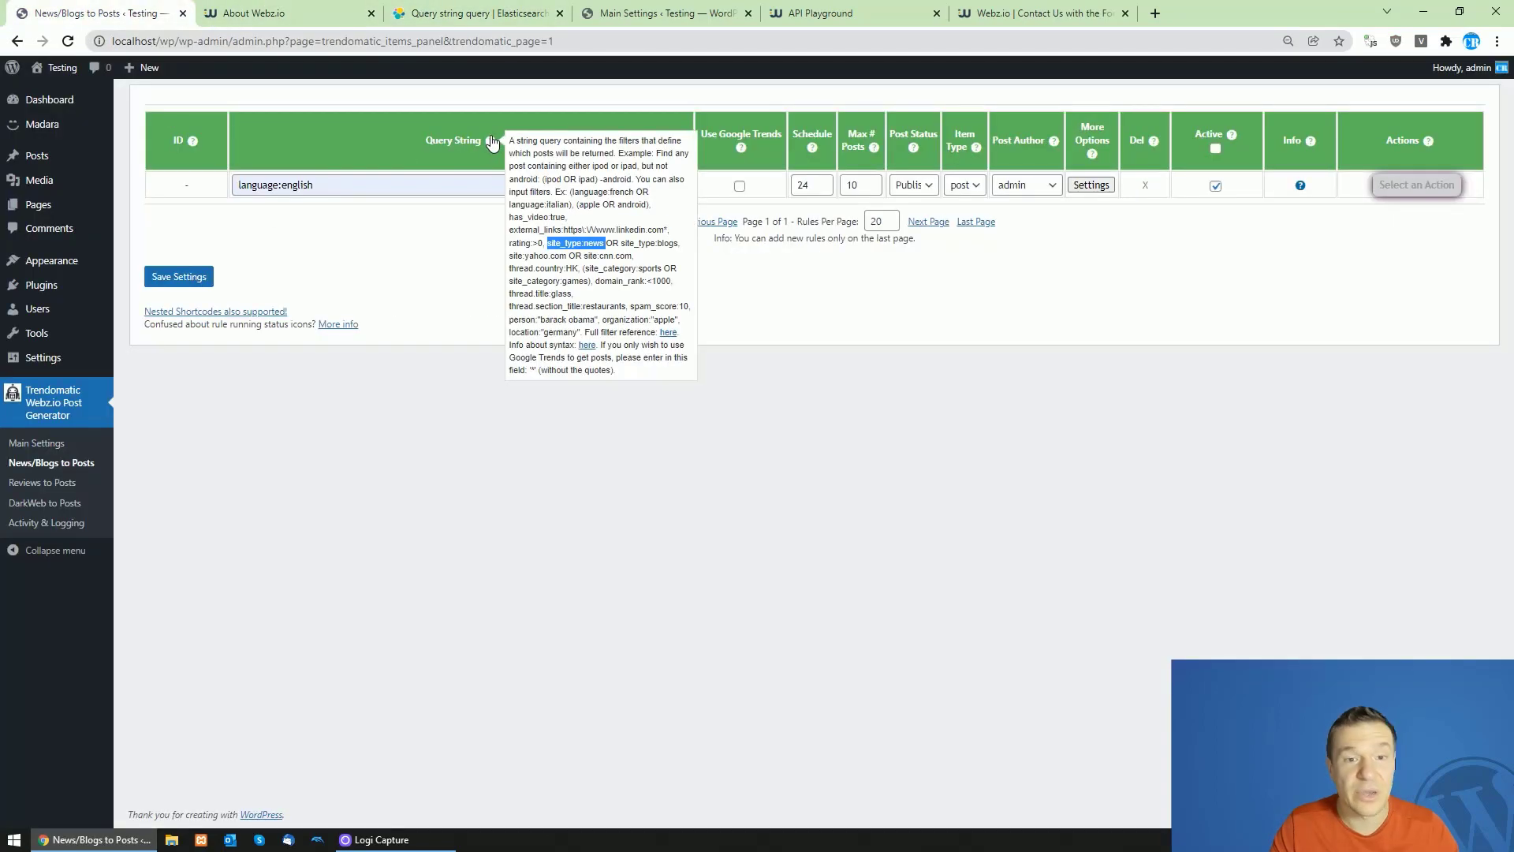
click(612, 246)
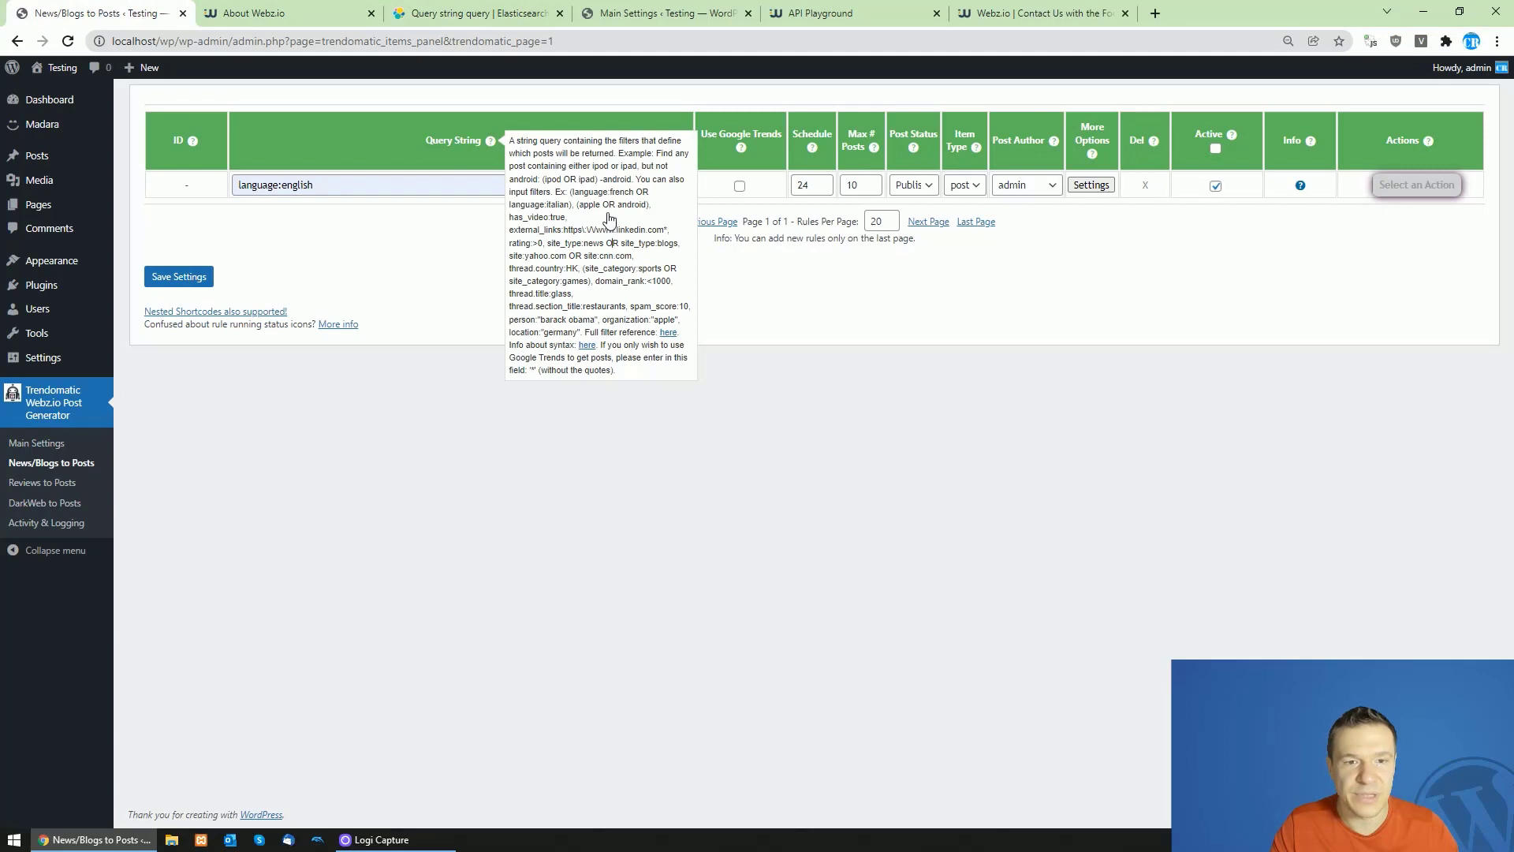
double_click(607, 205)
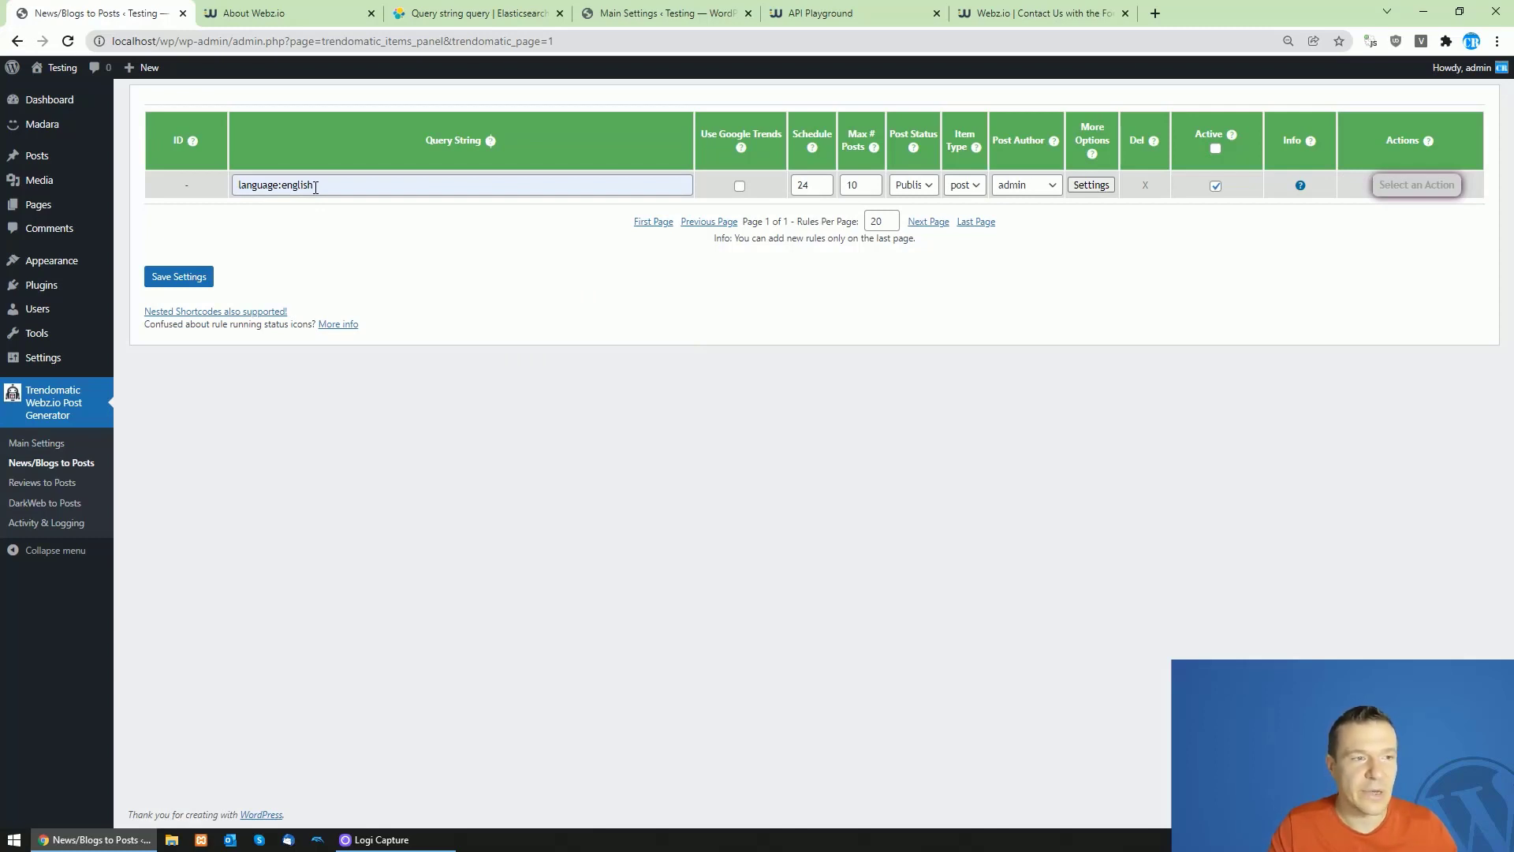
Step: Open the Testing site's front page in a separate tab beside the rules page, and return to the rules
middle_click(54, 88)
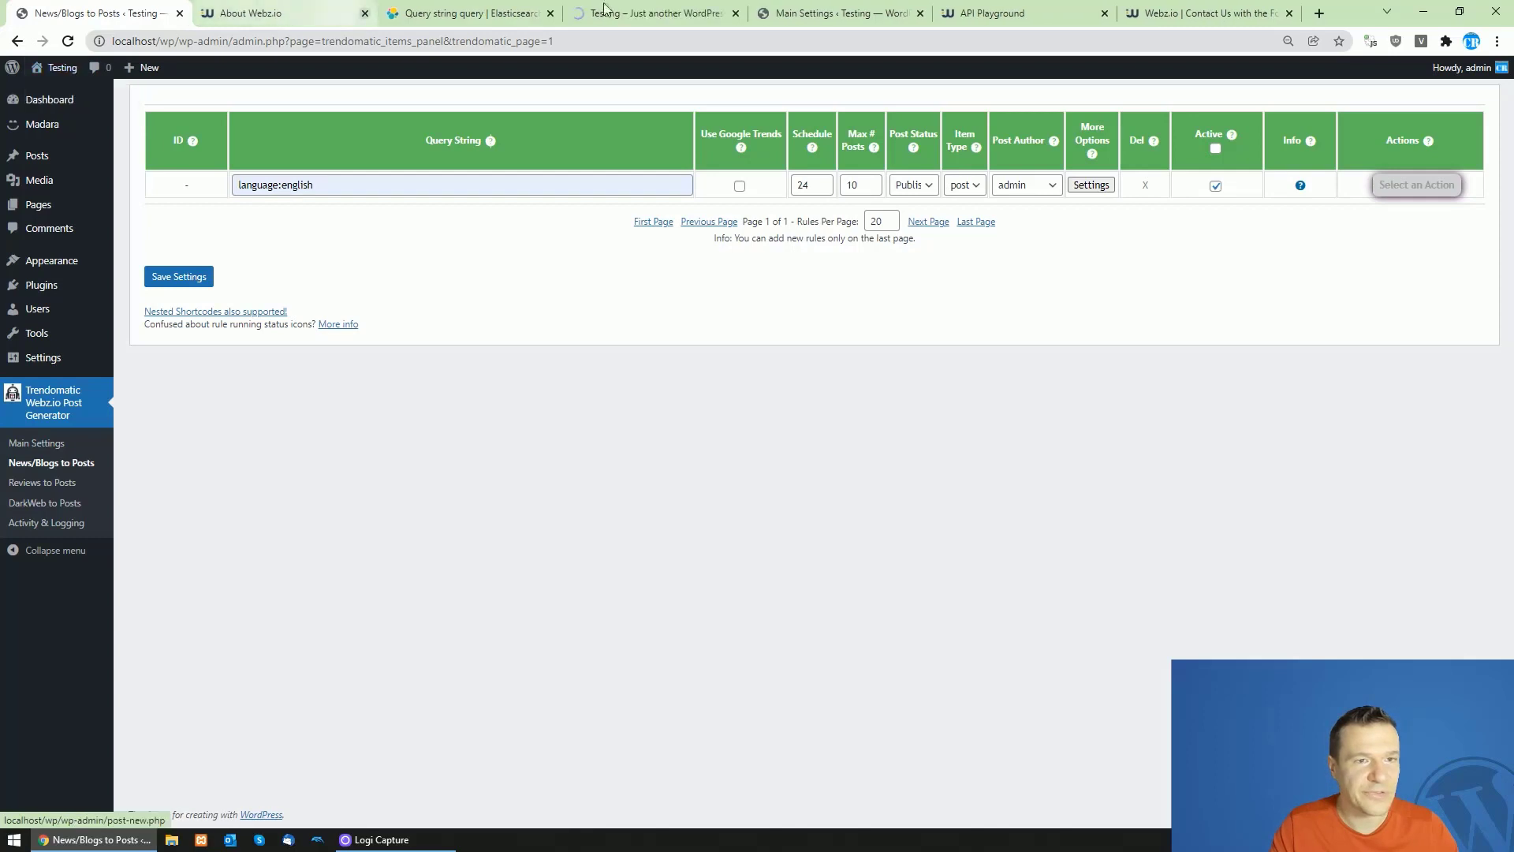
drag(604, 8, 230, 9)
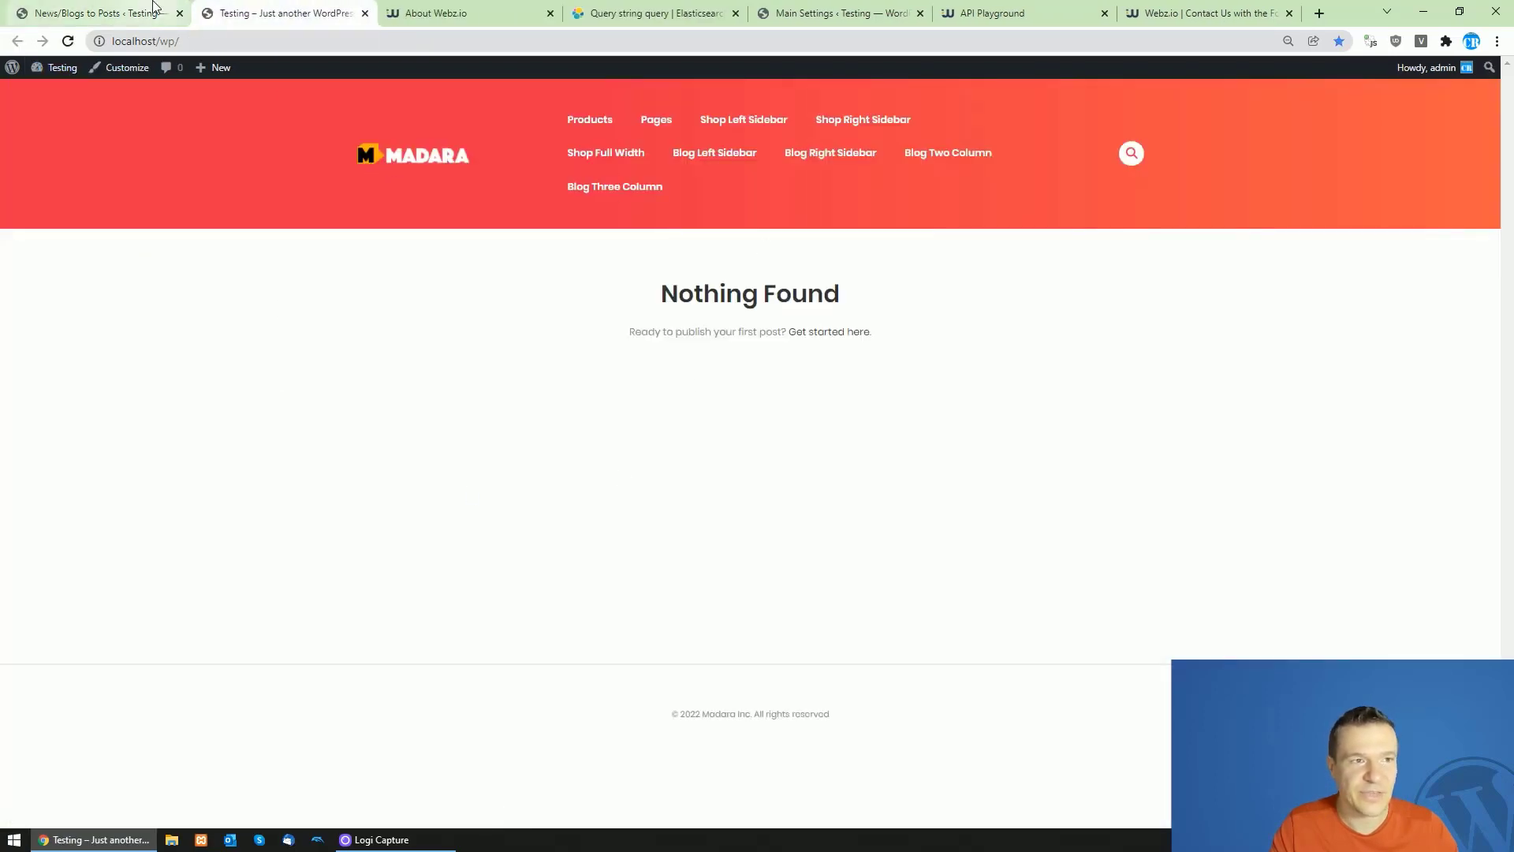
click(154, 7)
Step: Limit the language:english rule to a maximum of 1 post and choose Published as its post status
drag(332, 185, 238, 184)
click(359, 192)
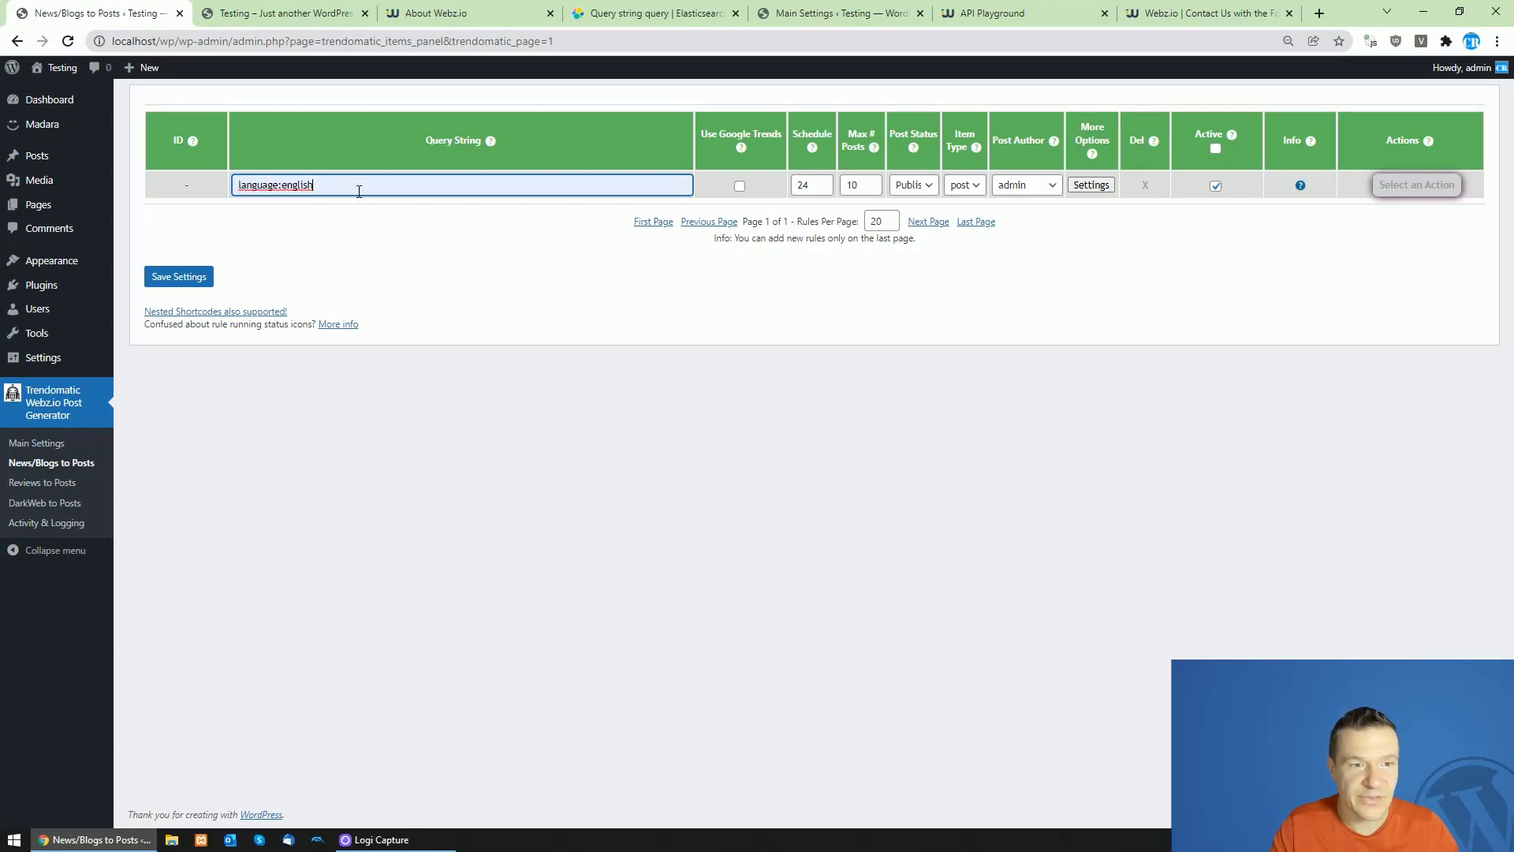
click(849, 185)
key(Delete)
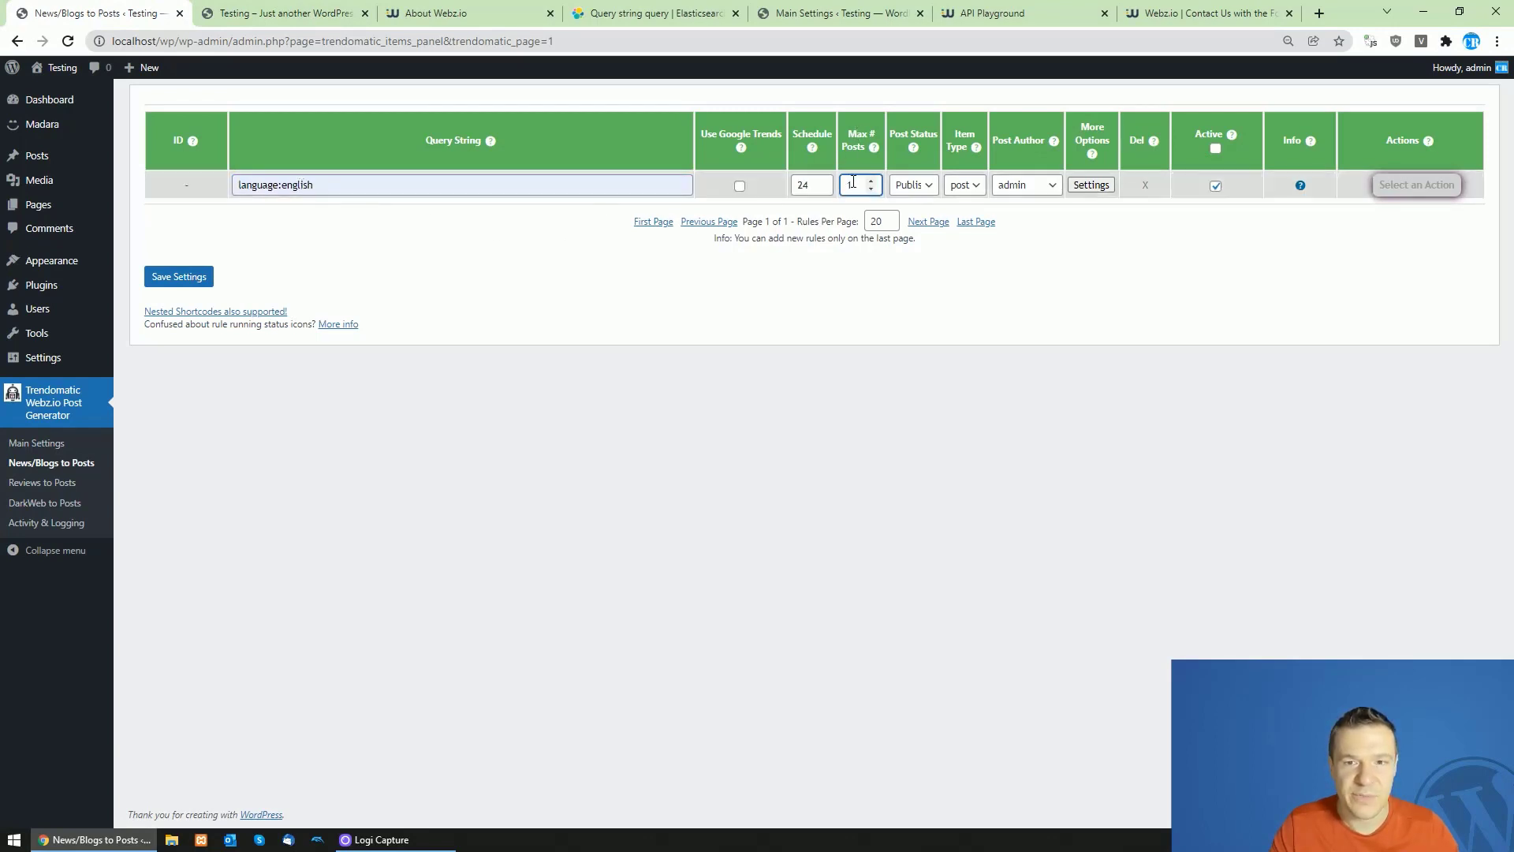
click(917, 187)
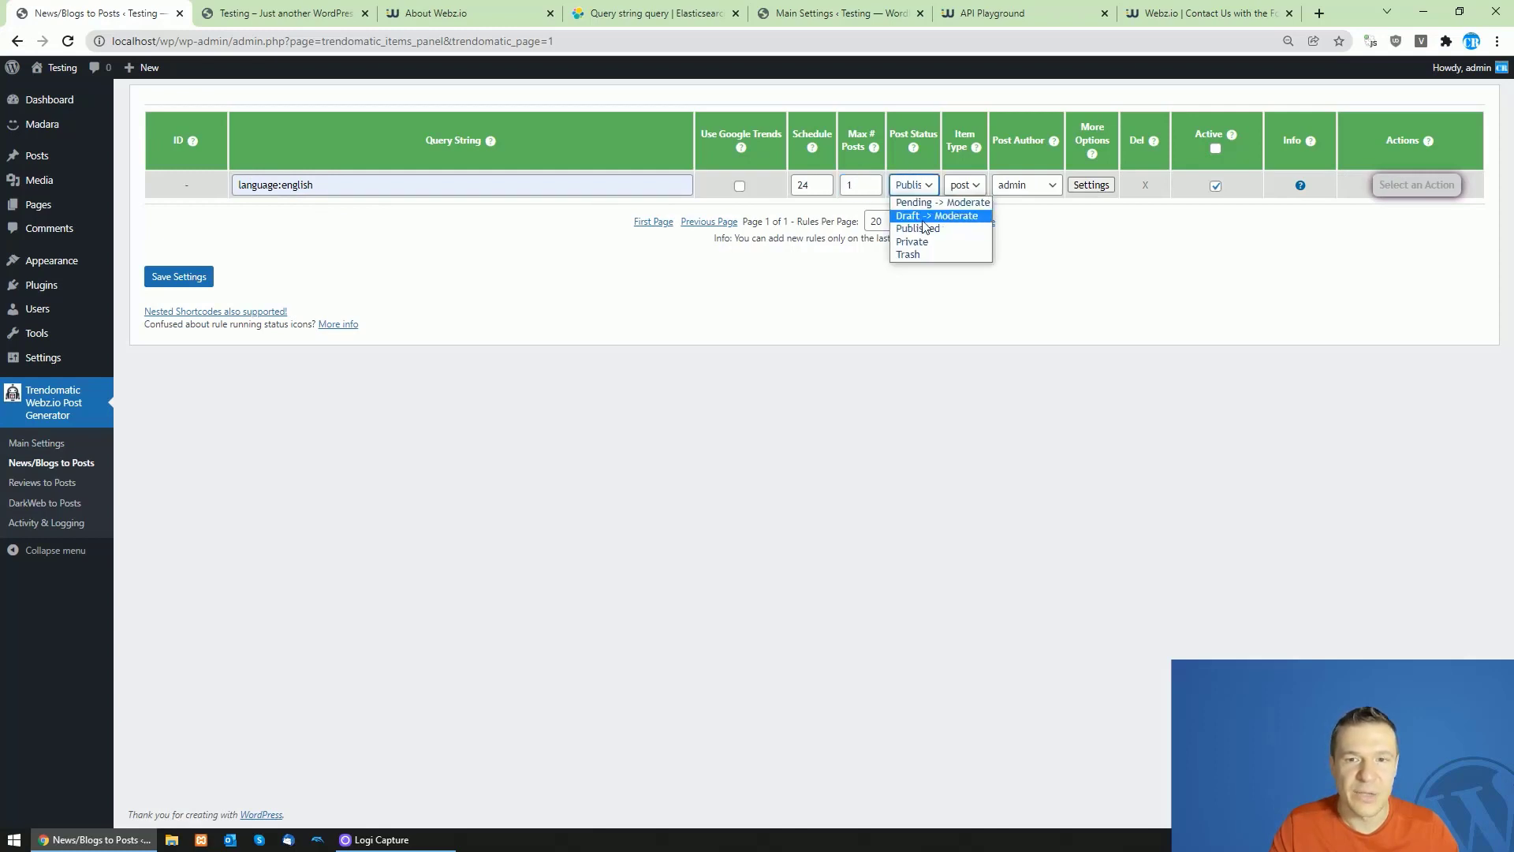
click(913, 228)
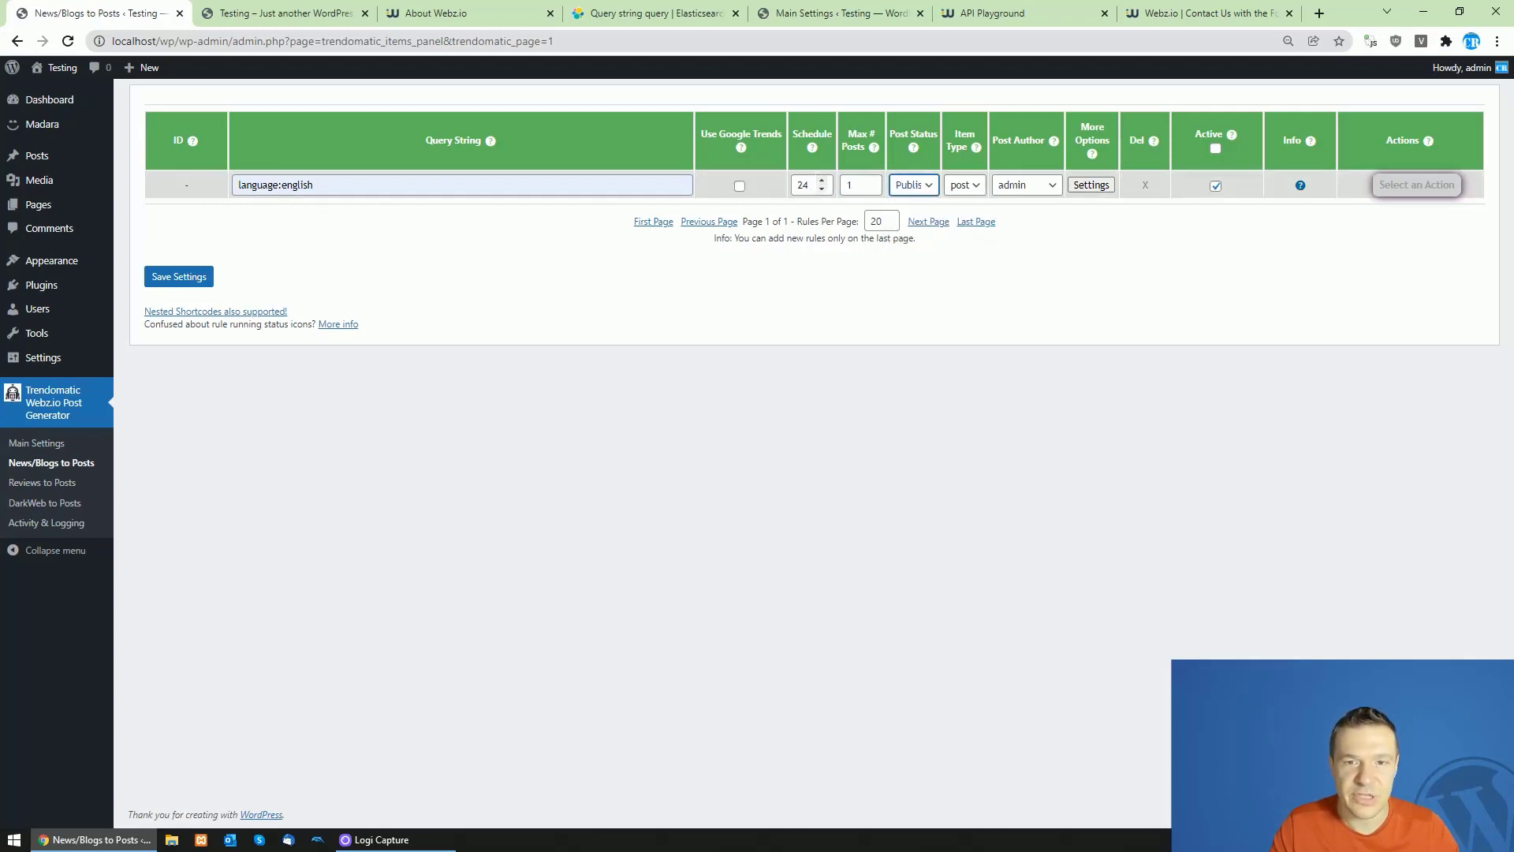
Step: Check the rule's schedule, and choose post as the item type and admin as the post author
double_click(803, 185)
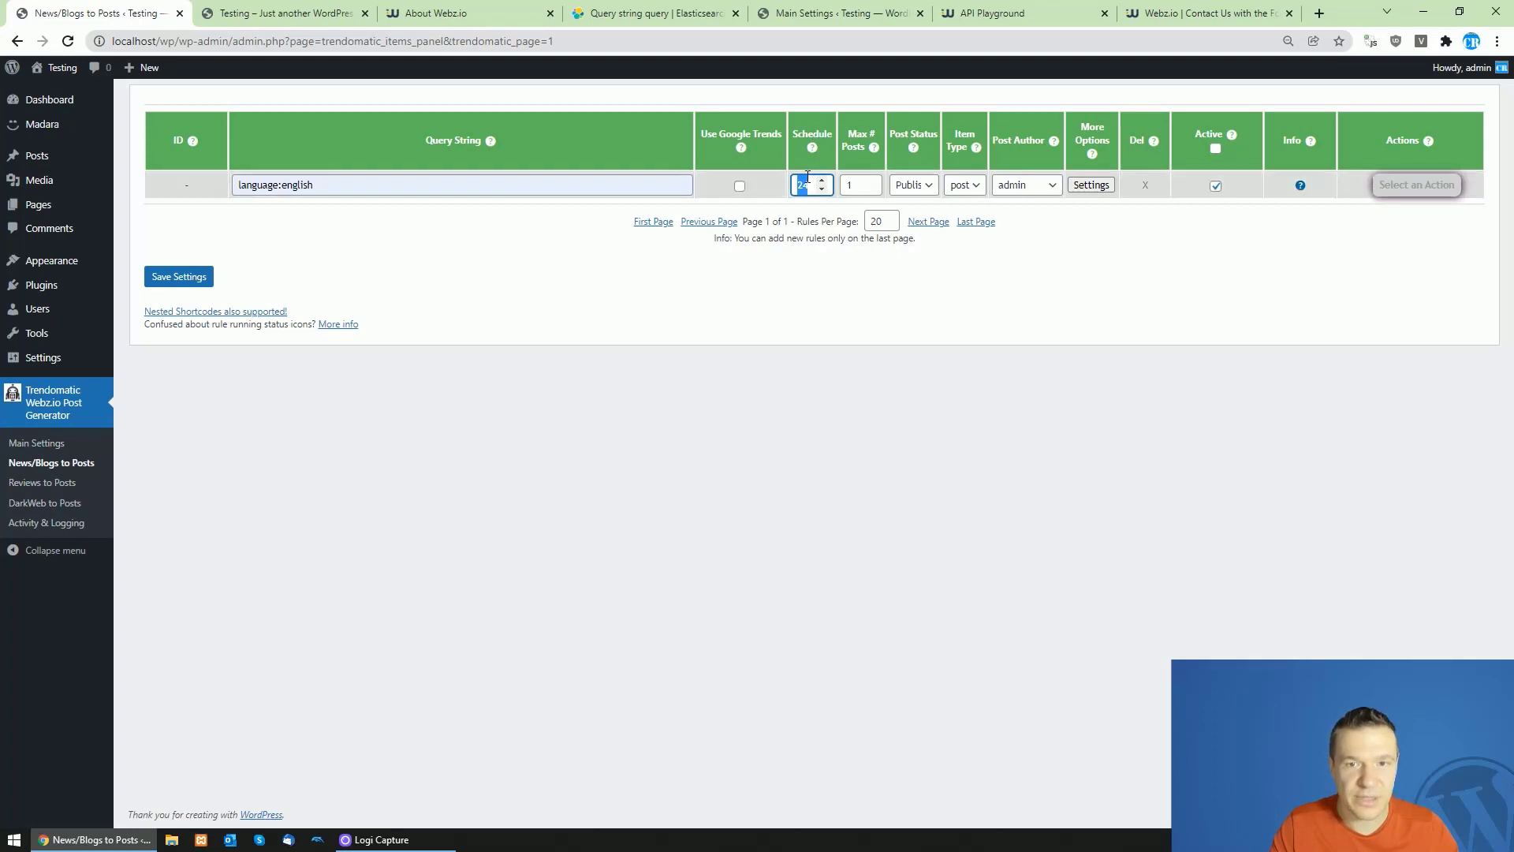
click(963, 185)
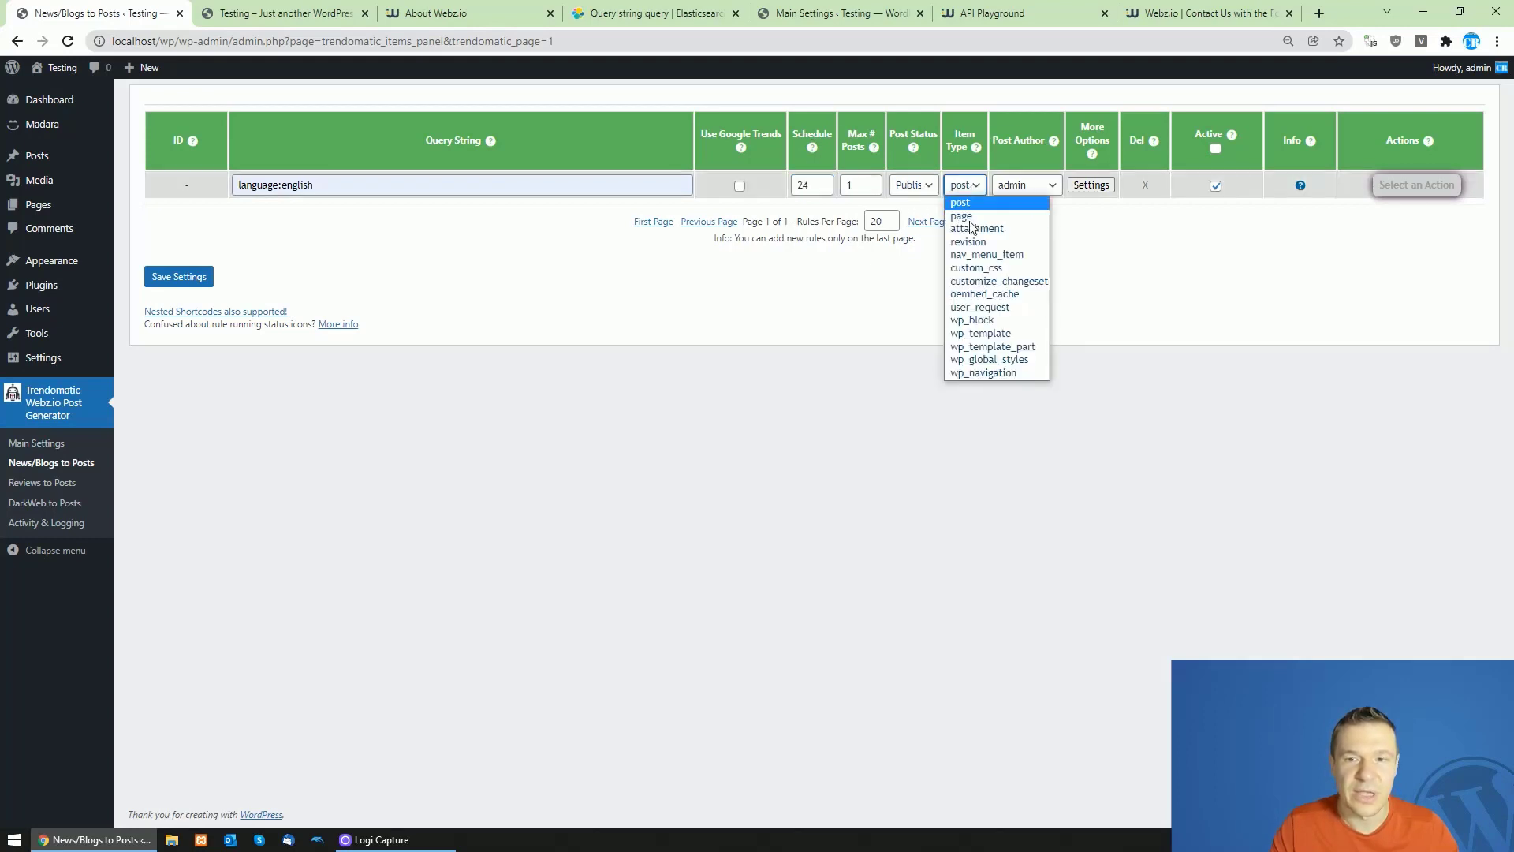
click(975, 206)
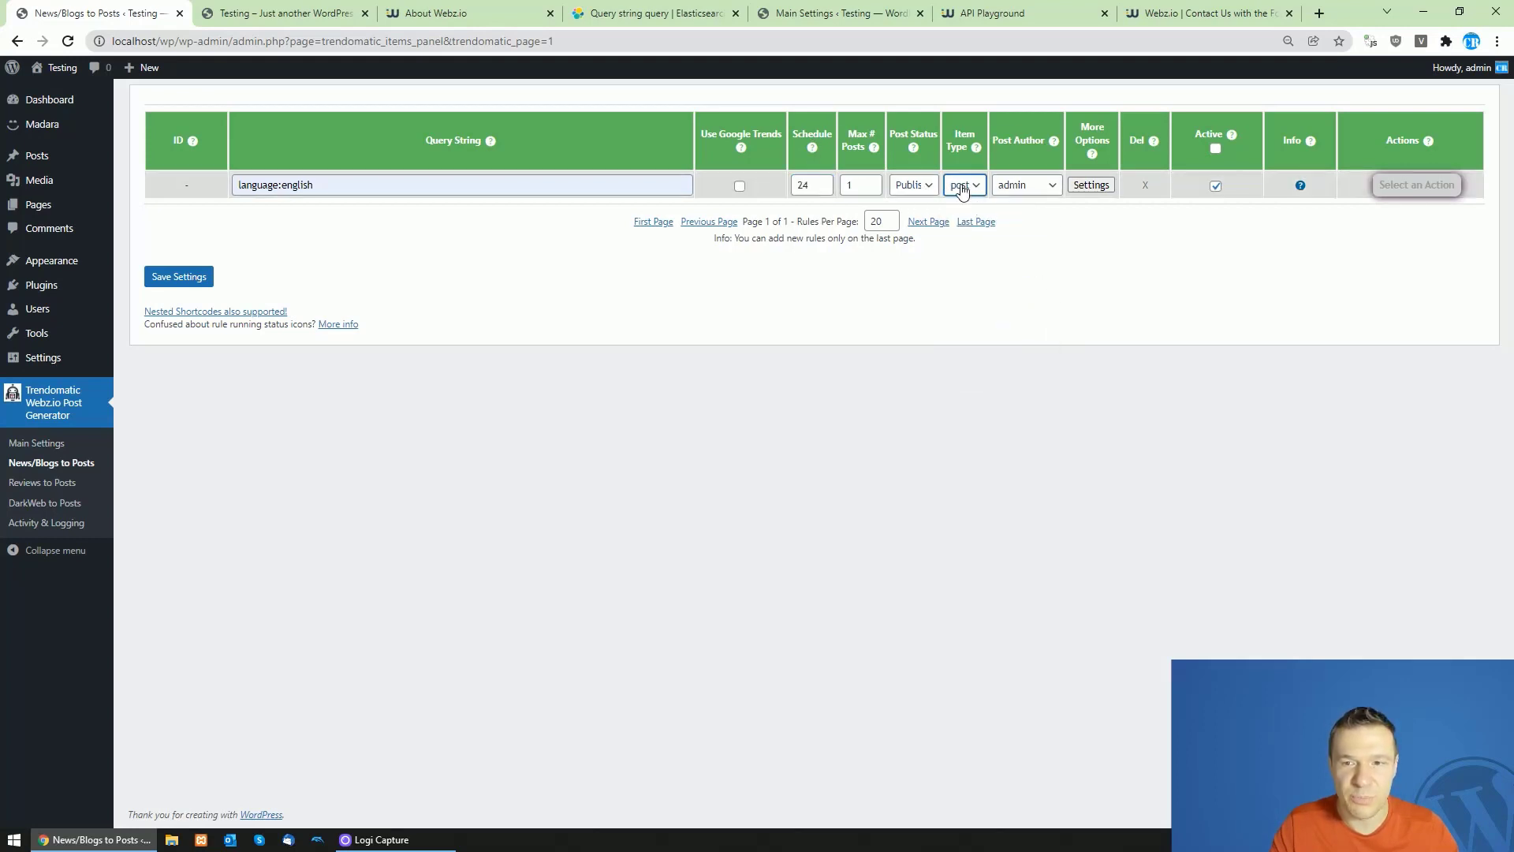
click(1026, 190)
click(1019, 205)
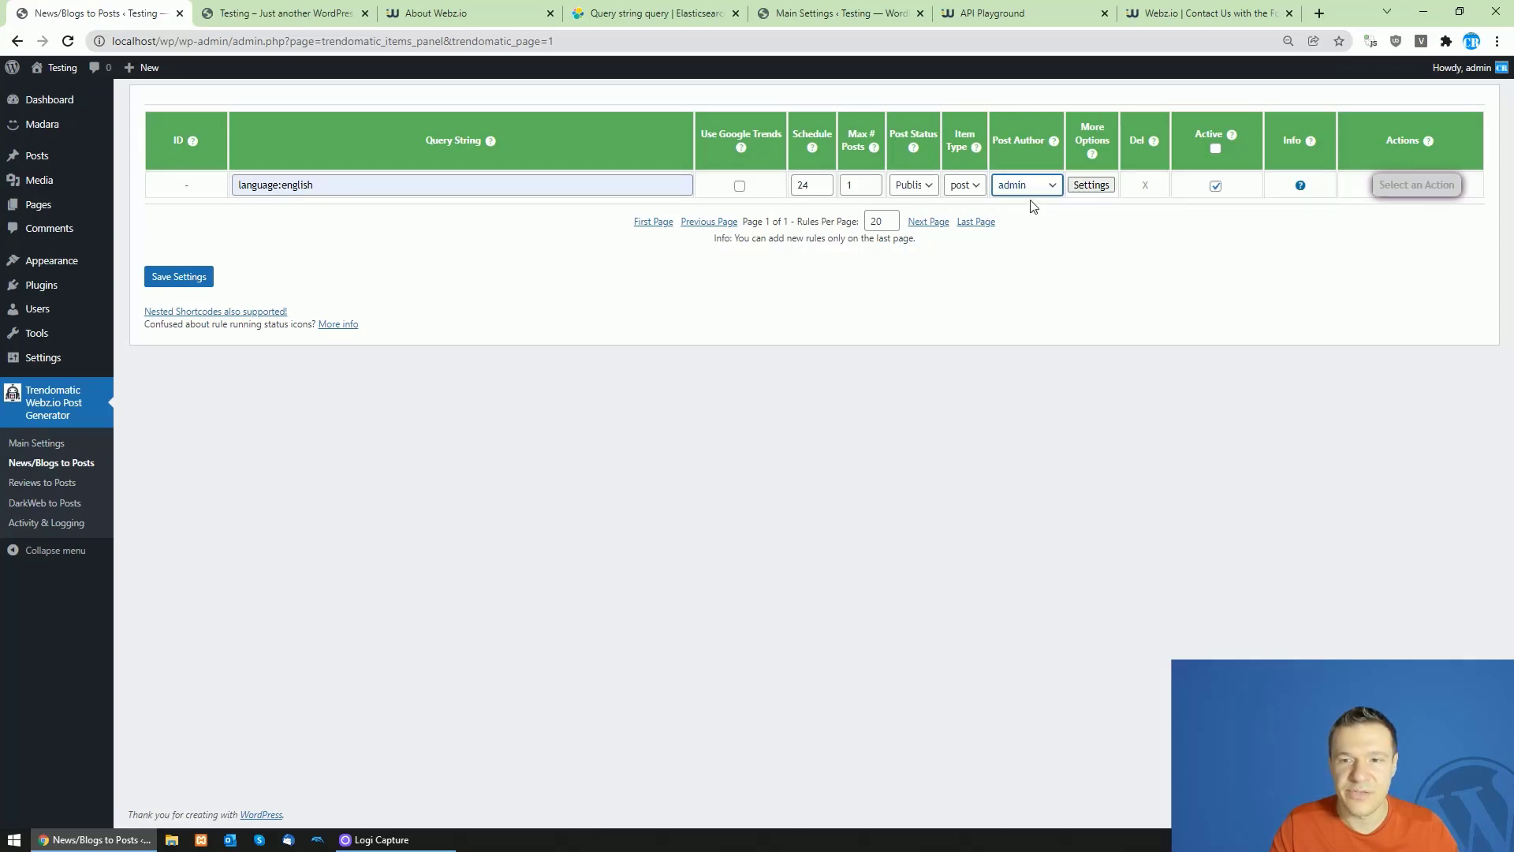
Step: Open the new rule's advanced settings and enable Use Enriched API (nseFilter endpoint)
click(1089, 186)
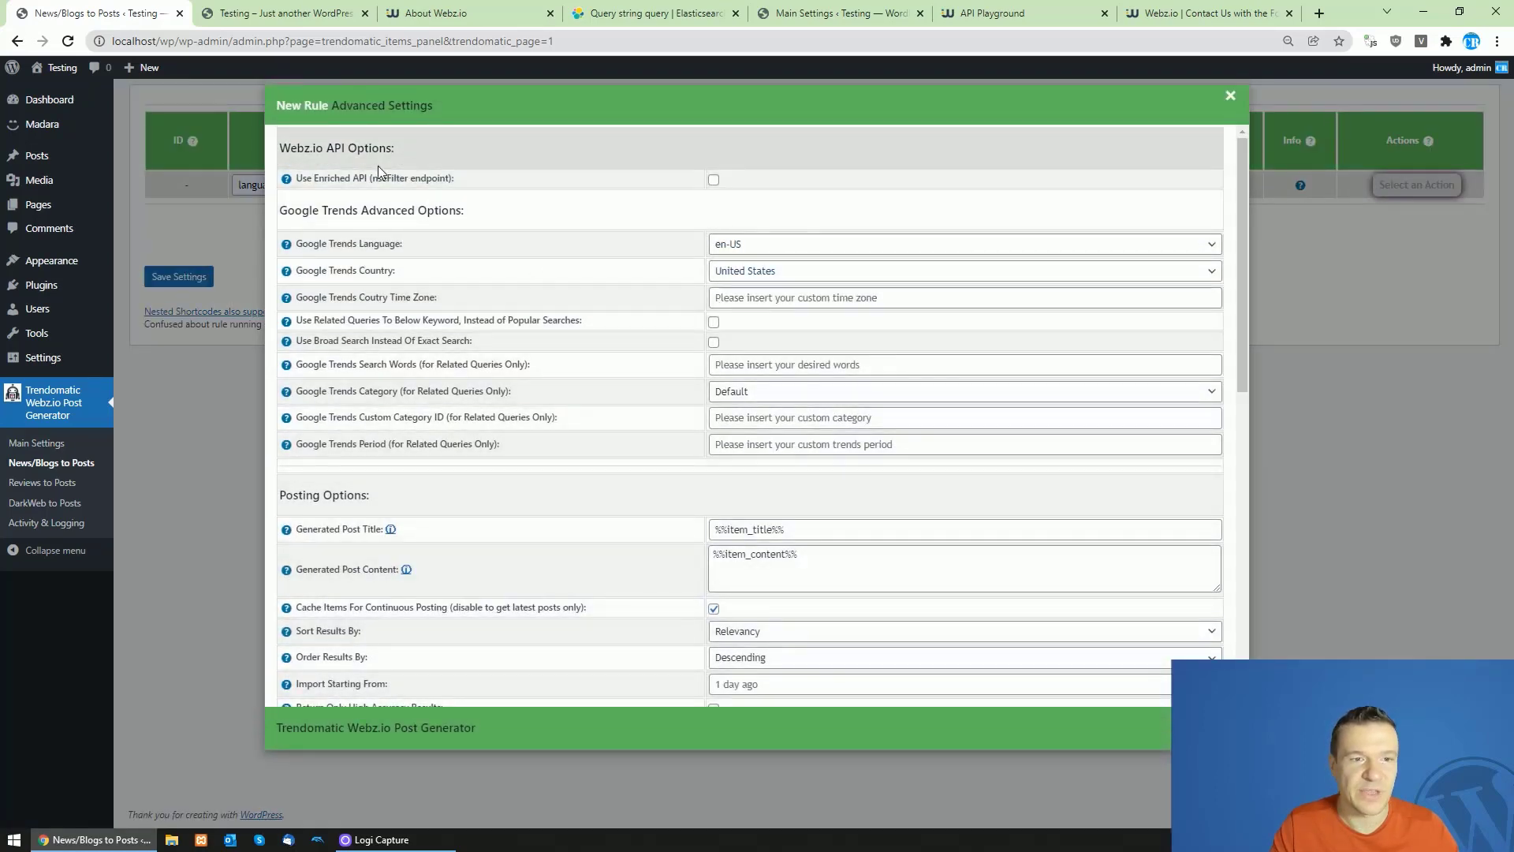
drag(373, 178, 396, 178)
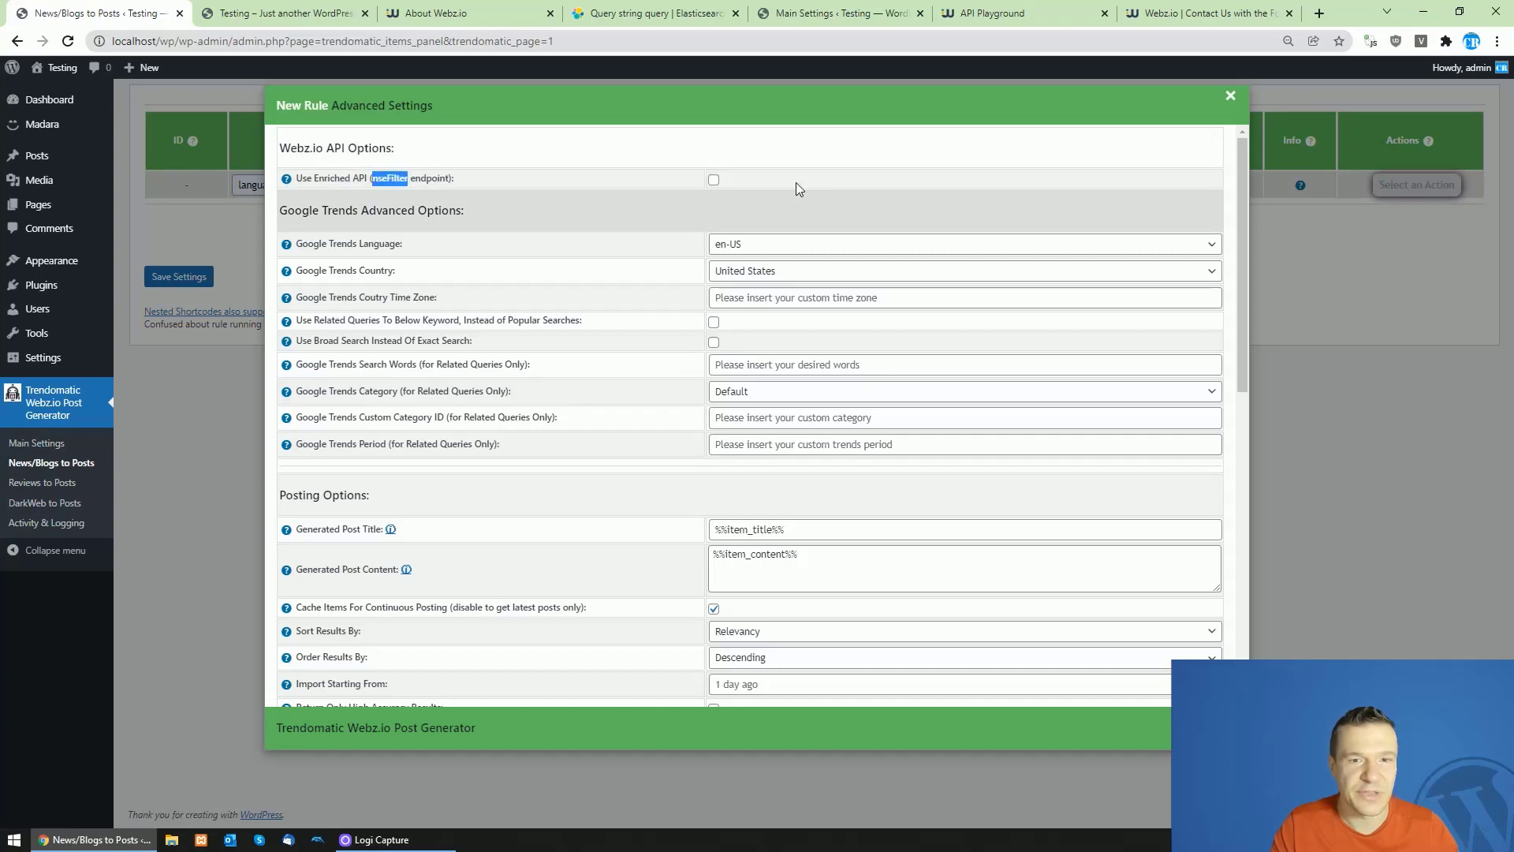
click(713, 180)
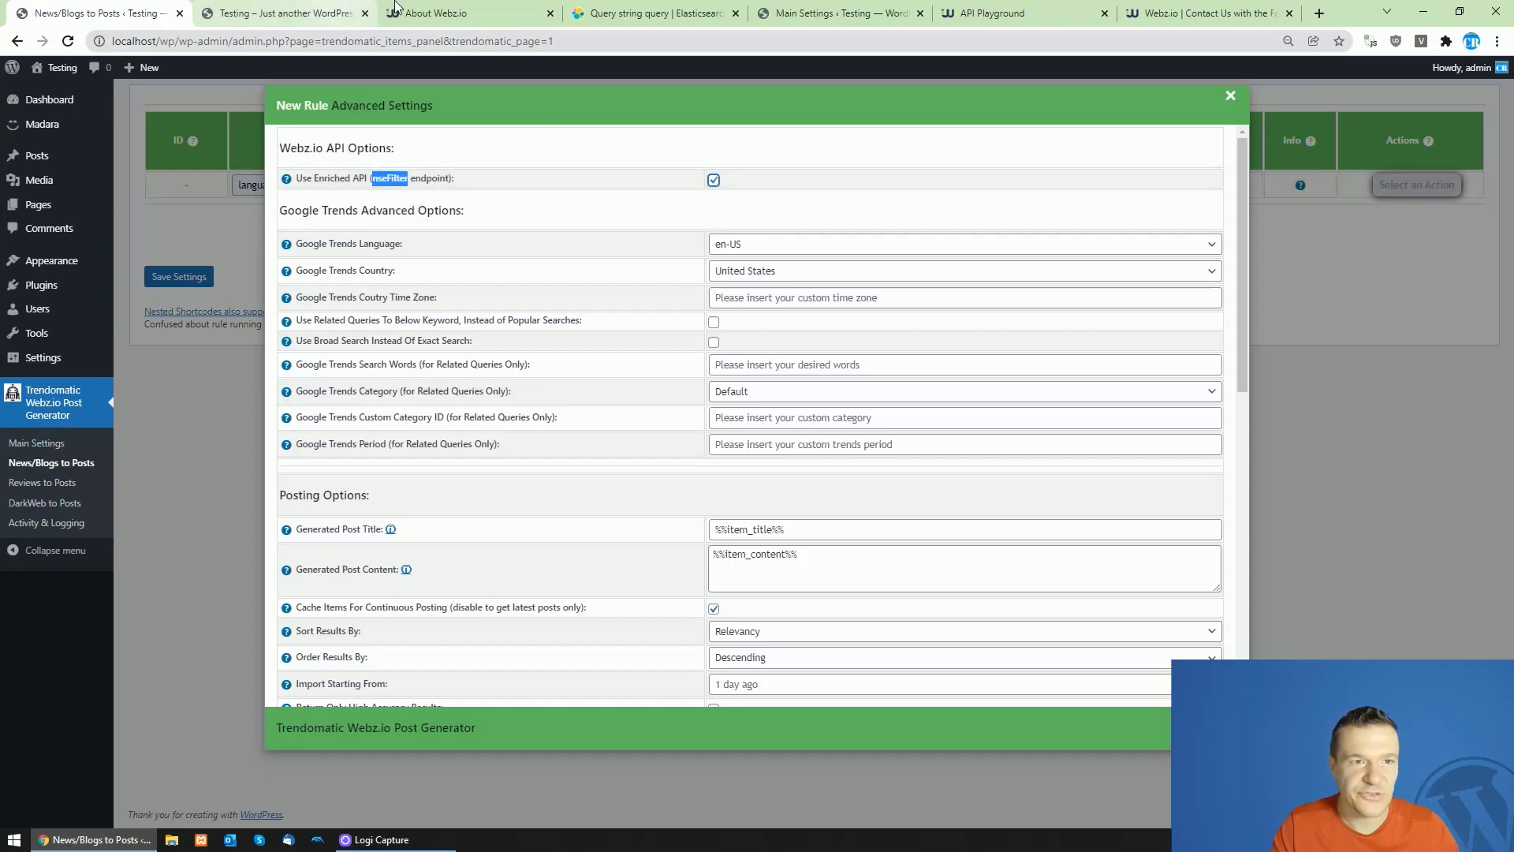
Step: Check the Enriched News request quota on the Webz.io dashboard, and return to the new rule's advanced settings
click(655, 13)
click(770, 8)
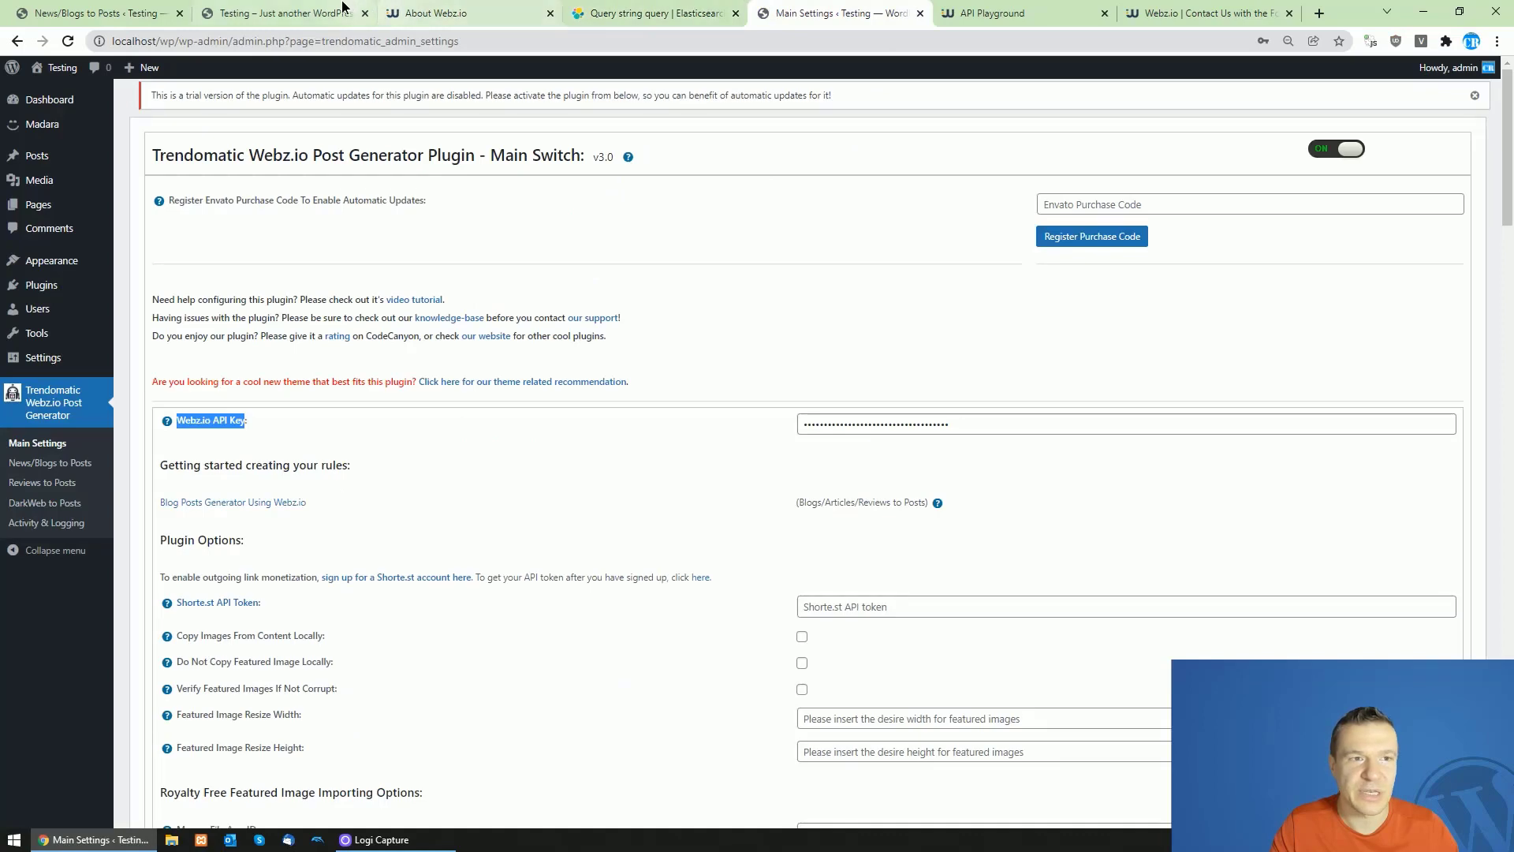
click(316, 13)
click(992, 13)
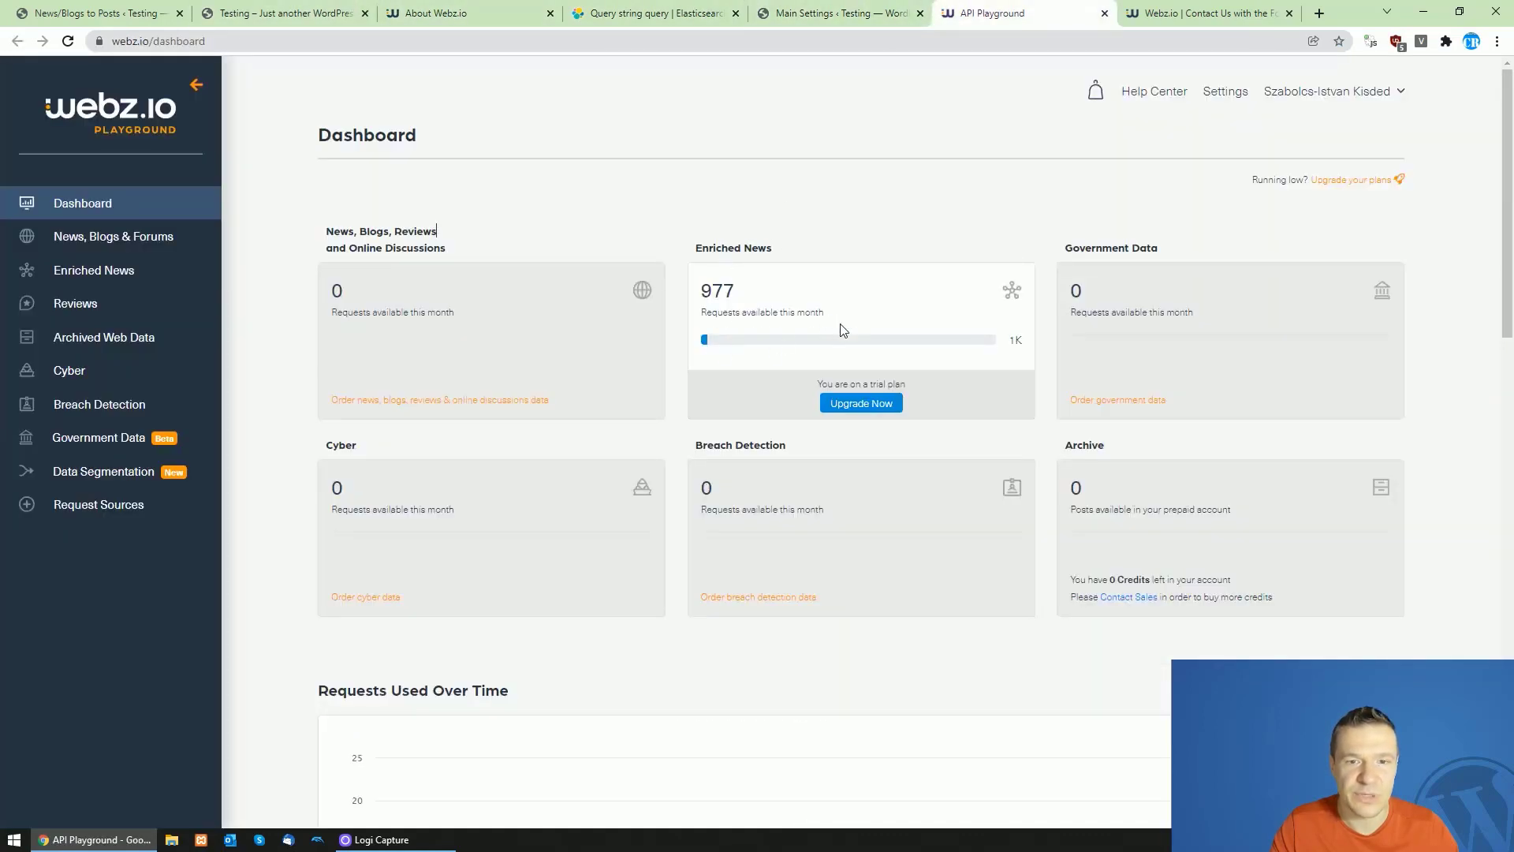
click(95, 13)
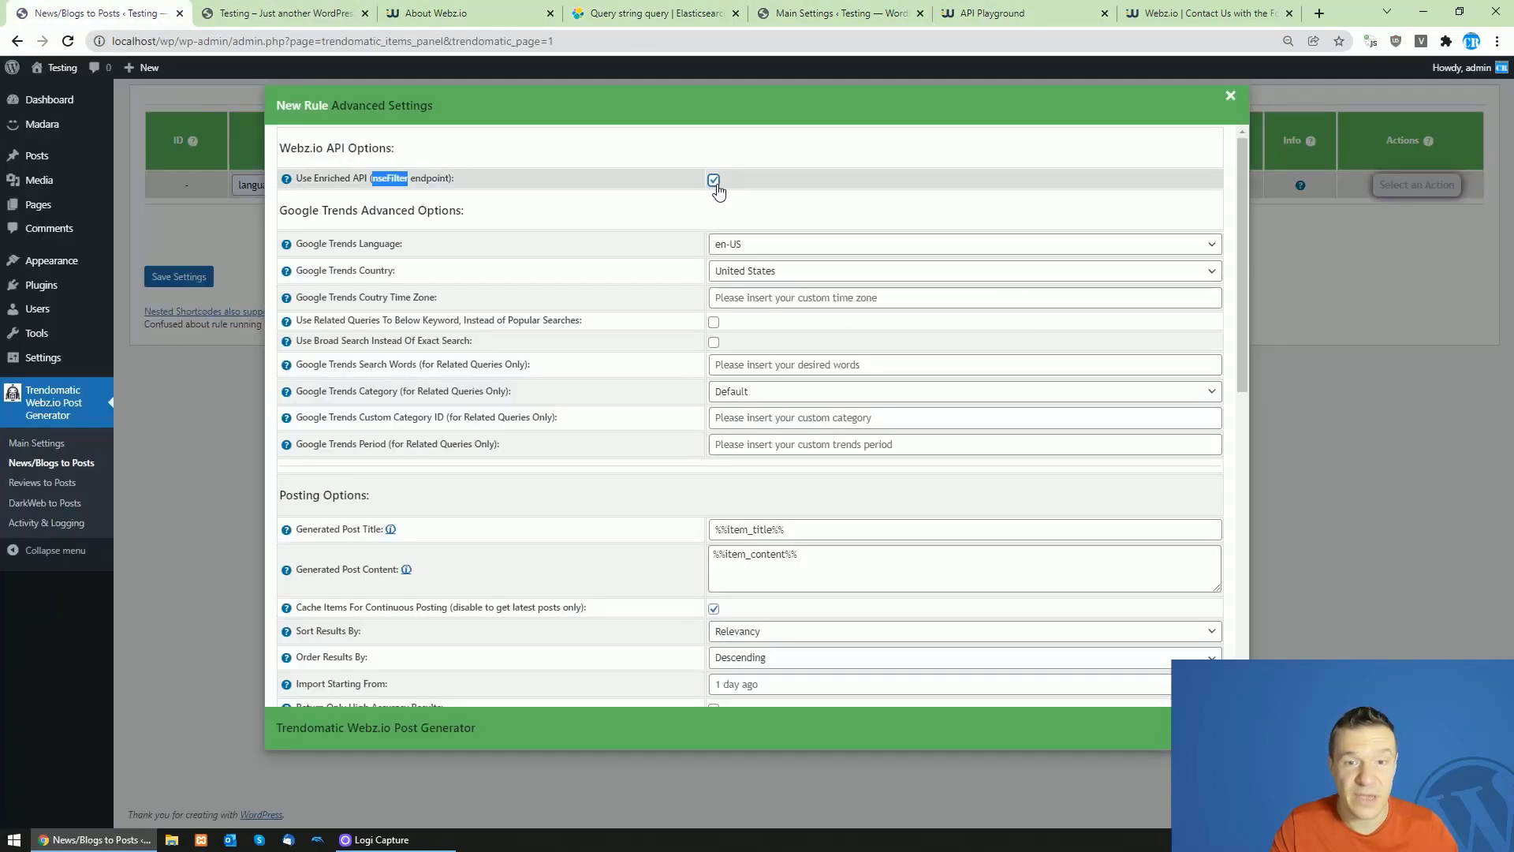
key(ctrl+6)
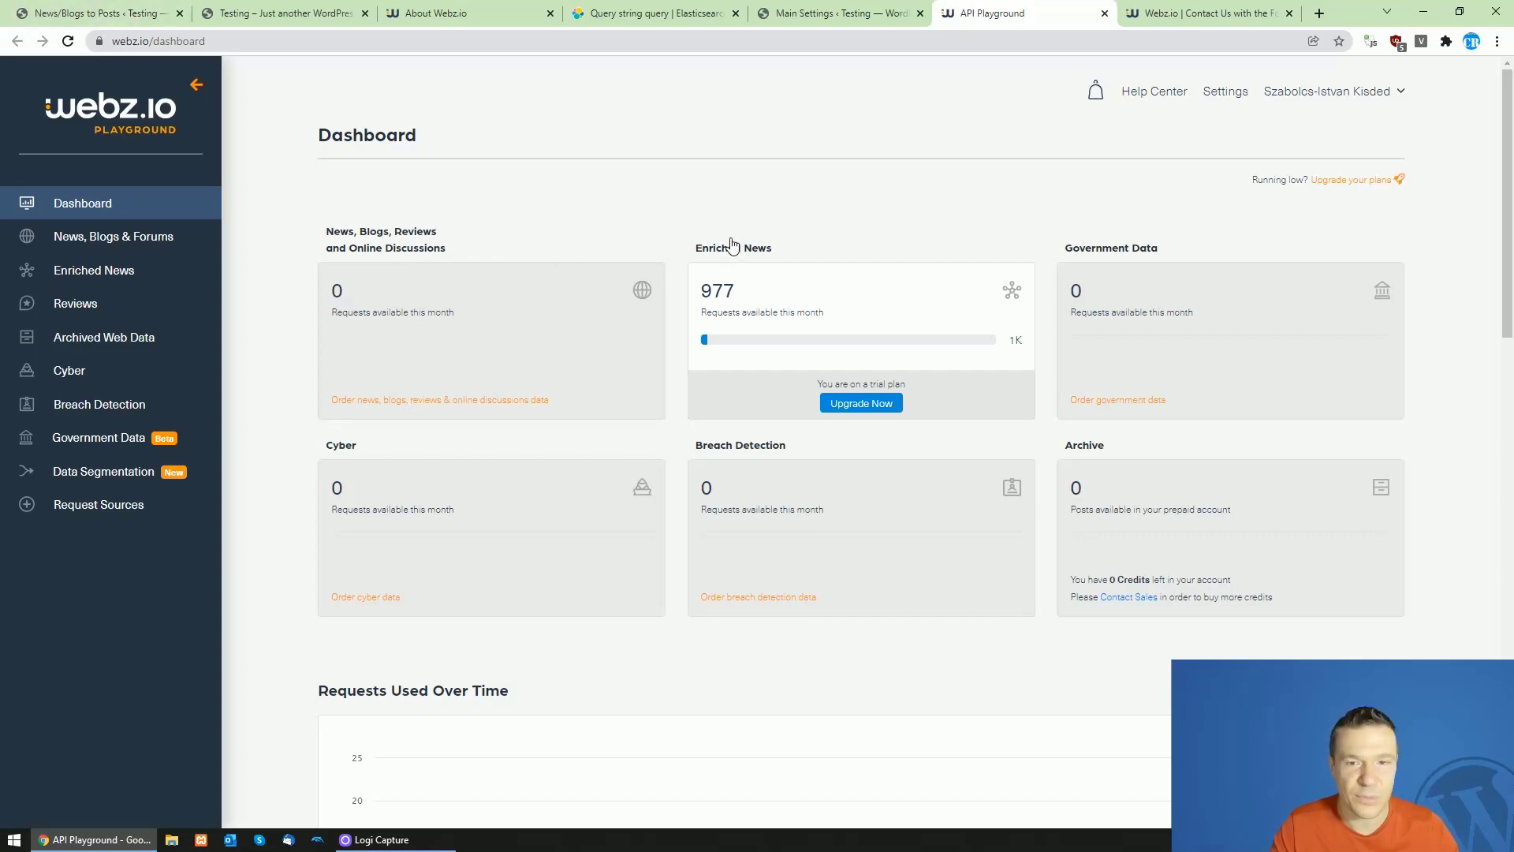
click(183, 4)
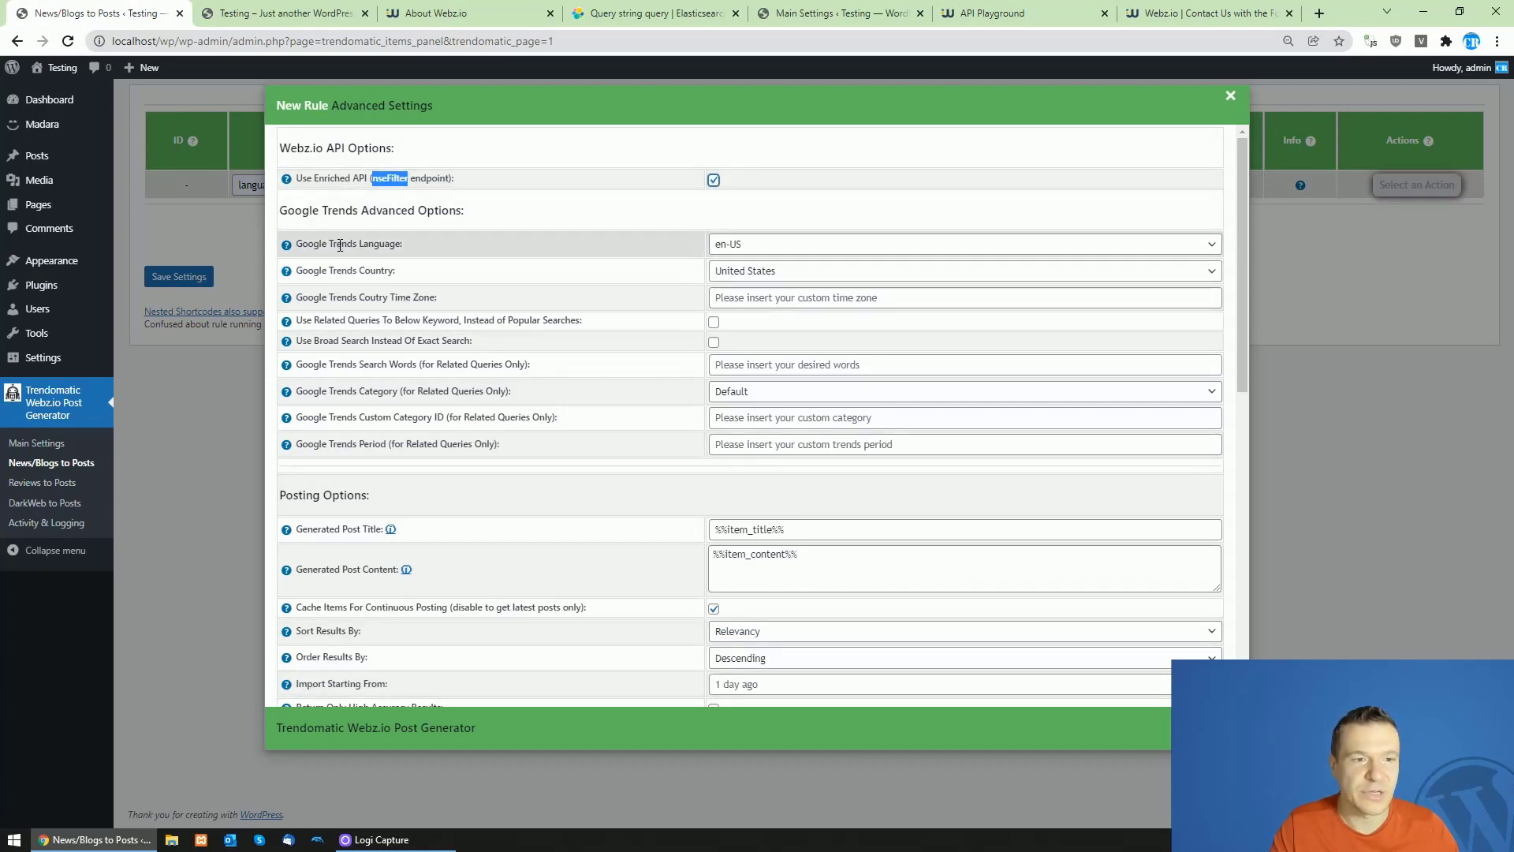
Step: Close the advanced settings, save the language:english rule and run it immediately
click(183, 281)
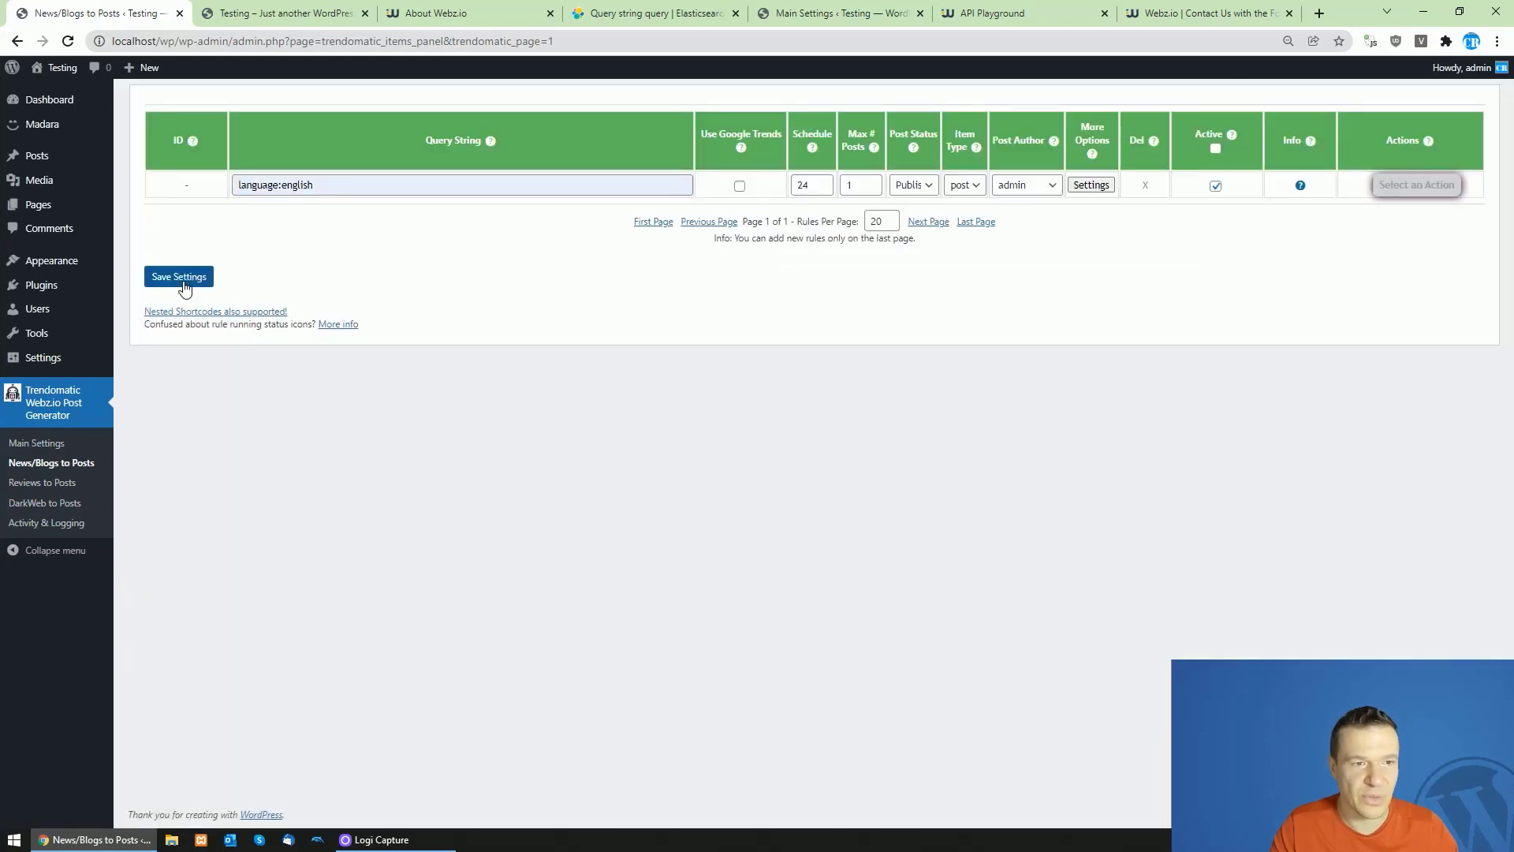
click(181, 278)
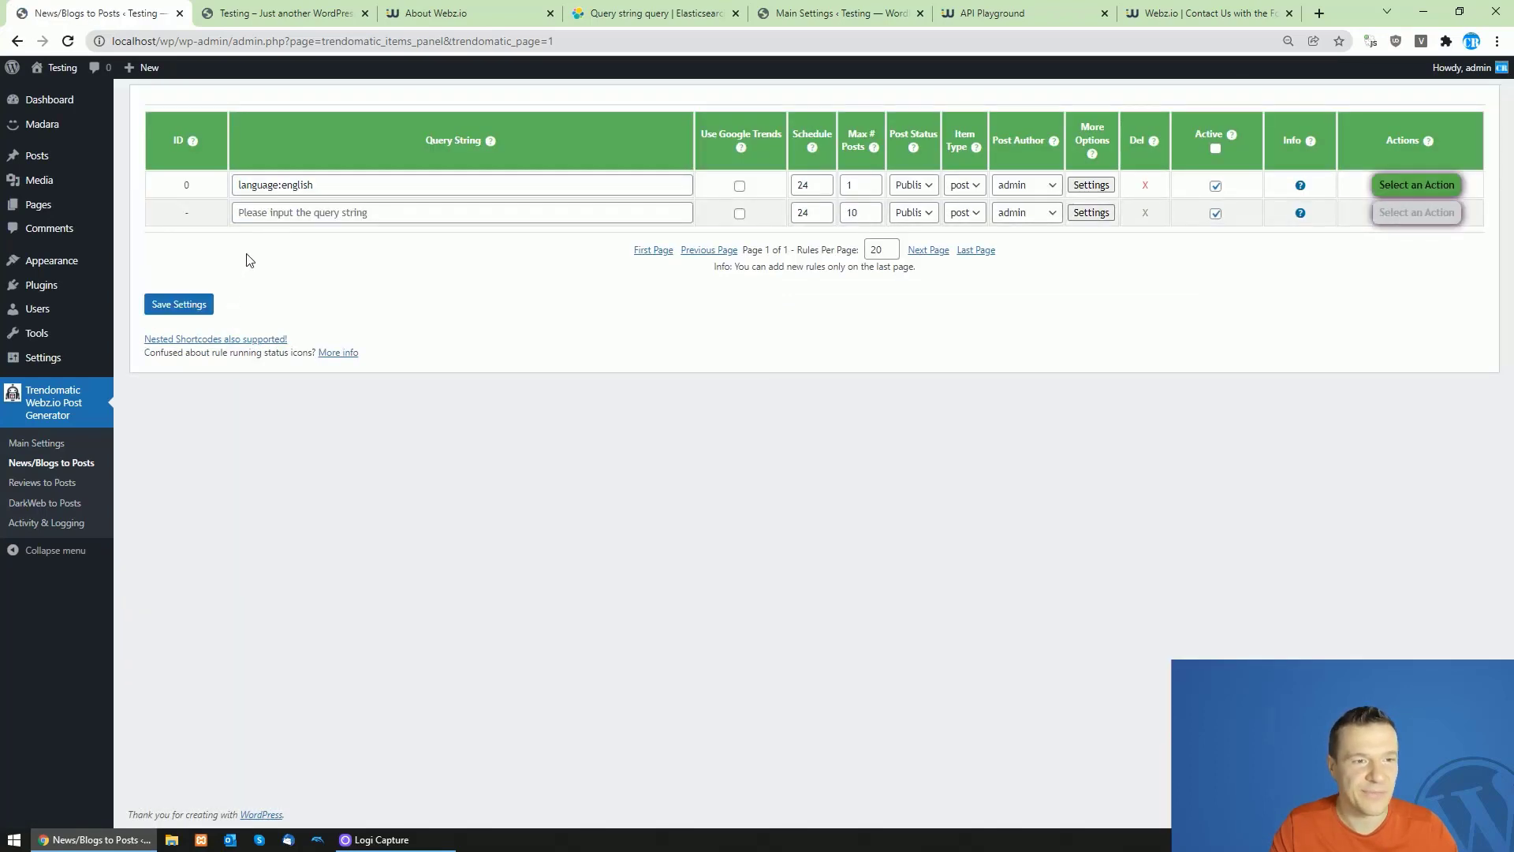
click(1416, 185)
click(1372, 212)
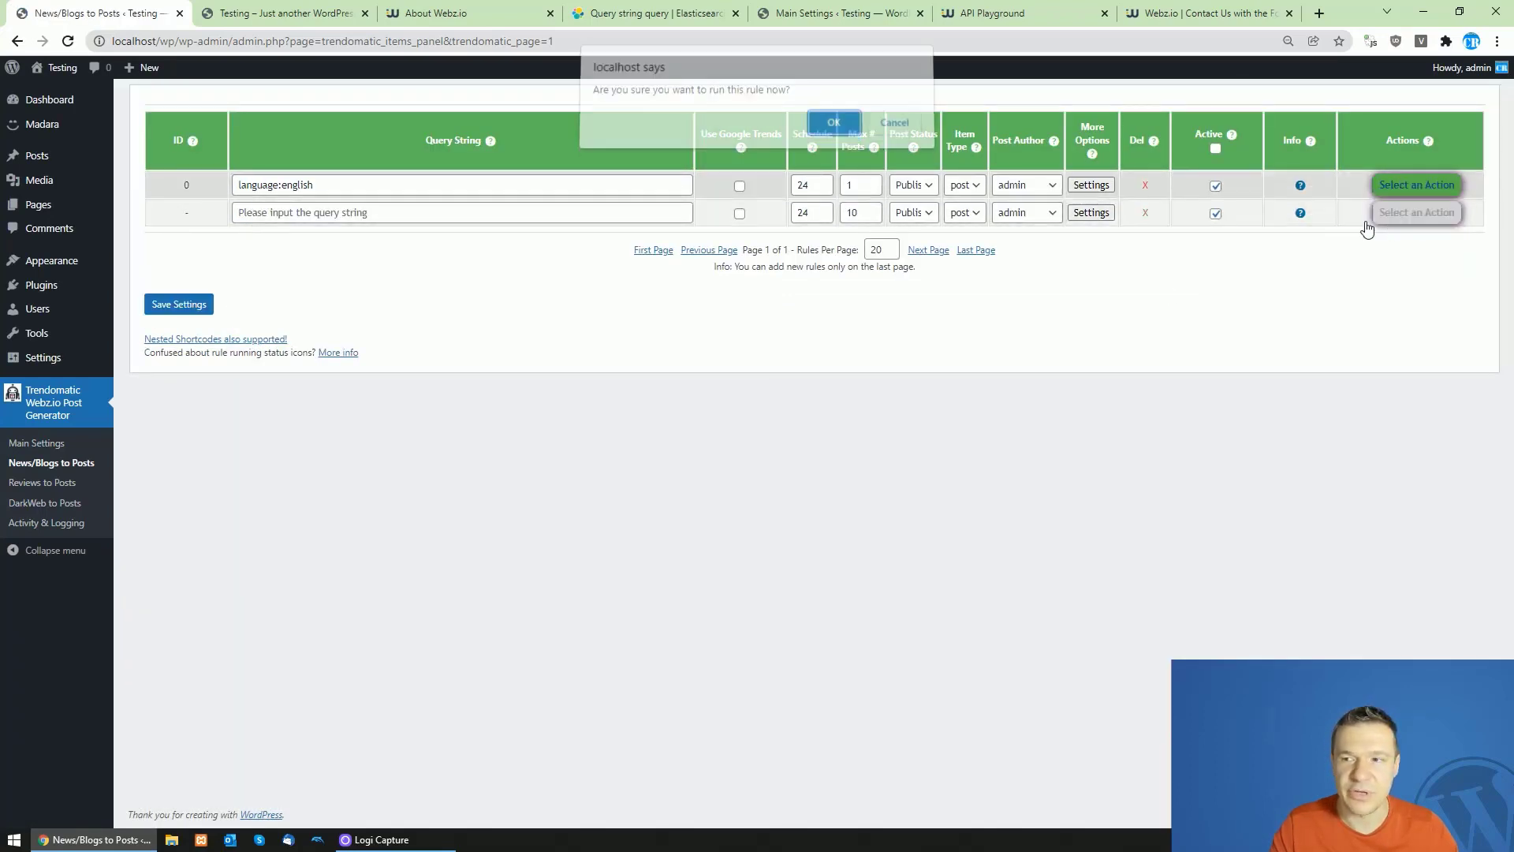
key(Return)
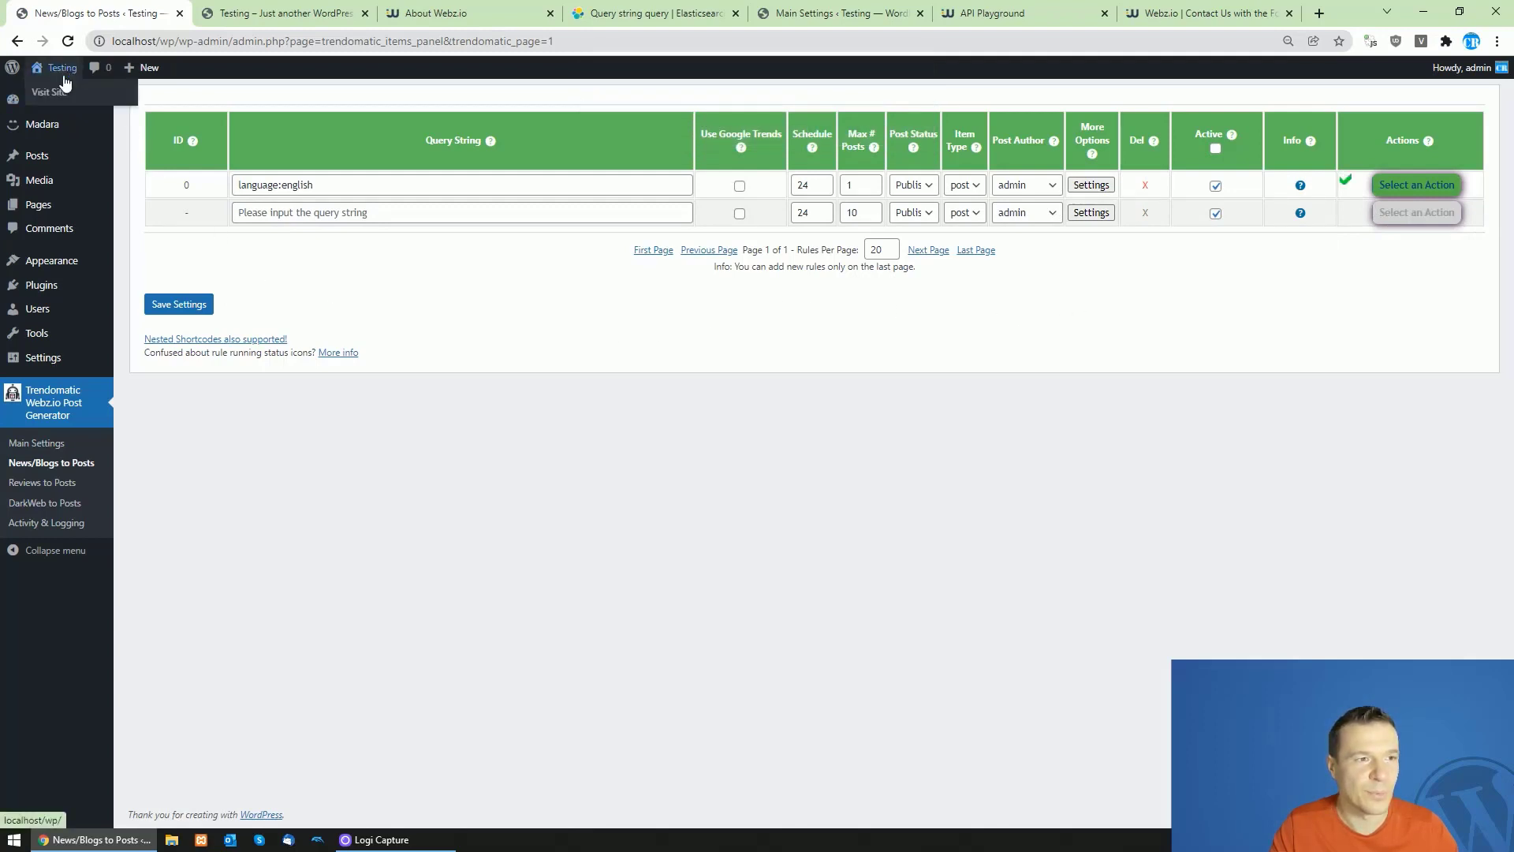
Step: Open the Testing site's front page in a separate tab and read through the newly generated post
middle_click(64, 93)
click(213, 11)
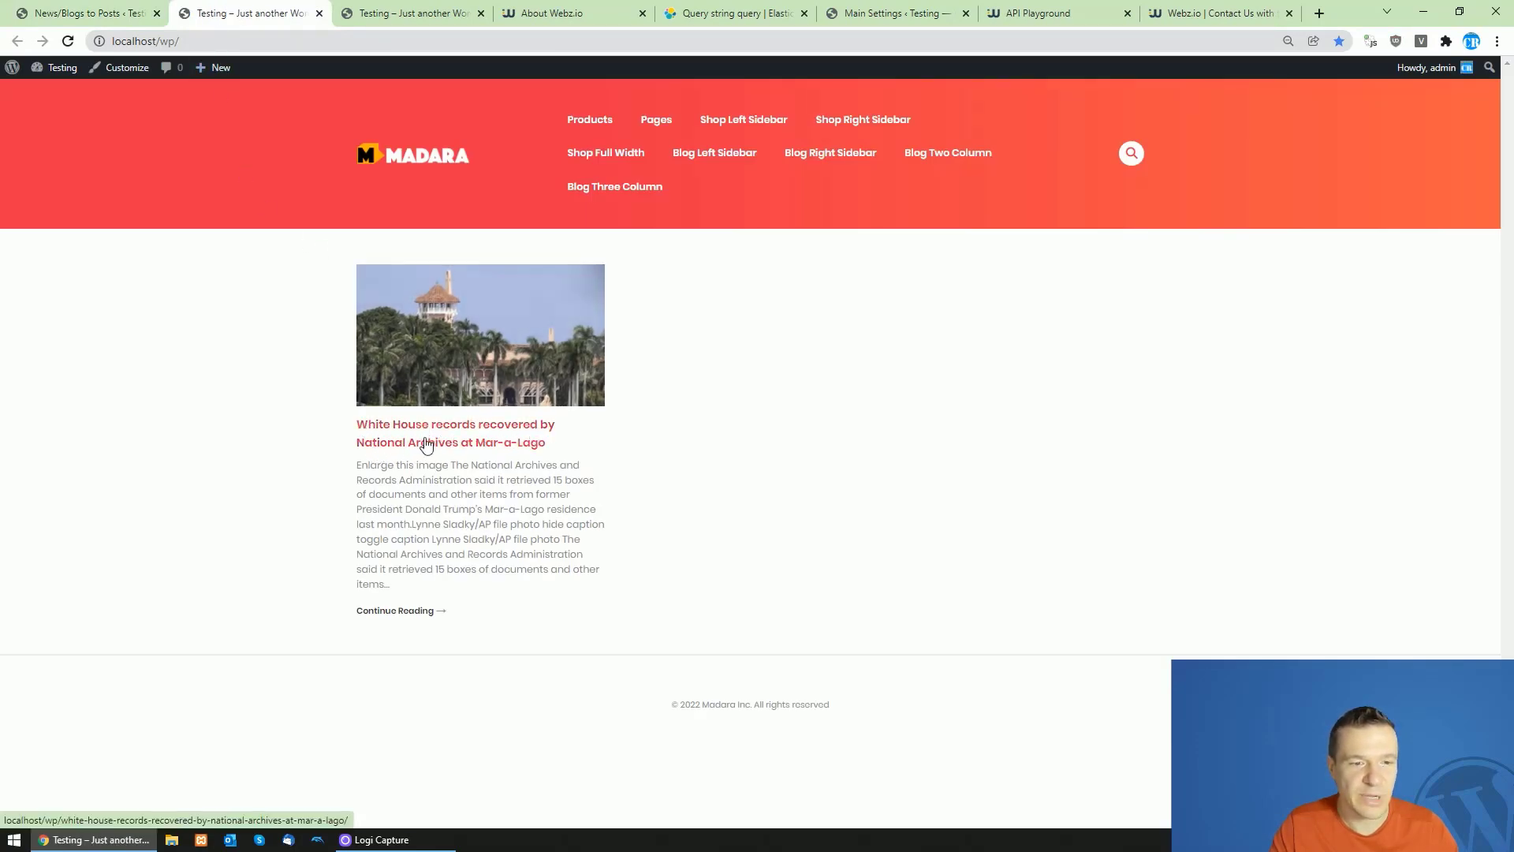
click(451, 361)
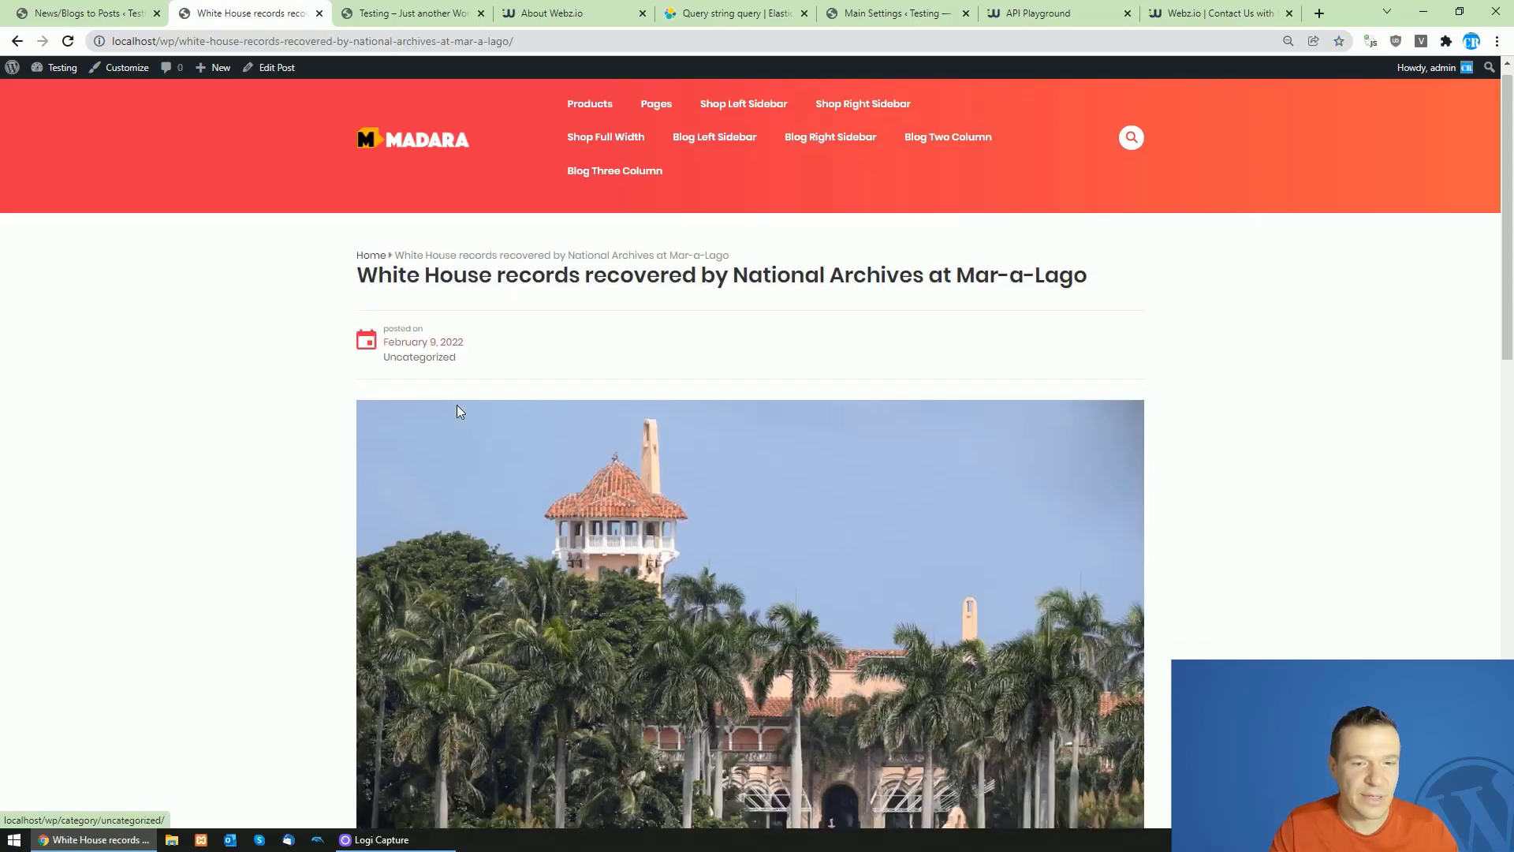
scroll(615, 195, down, 5)
scroll(1510, 174, down, 7)
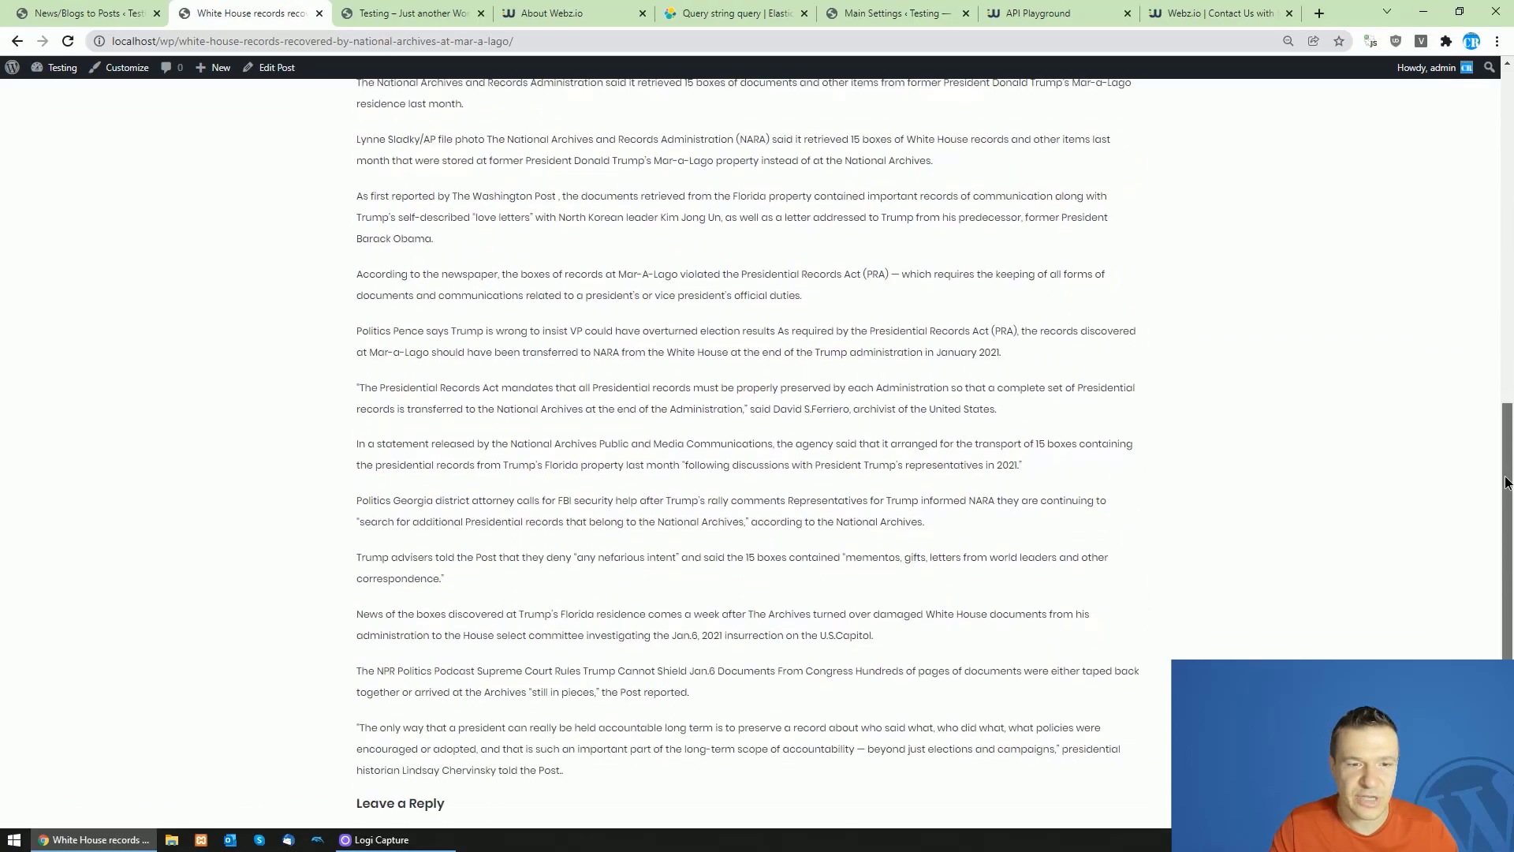
scroll(1506, 360, up, 15)
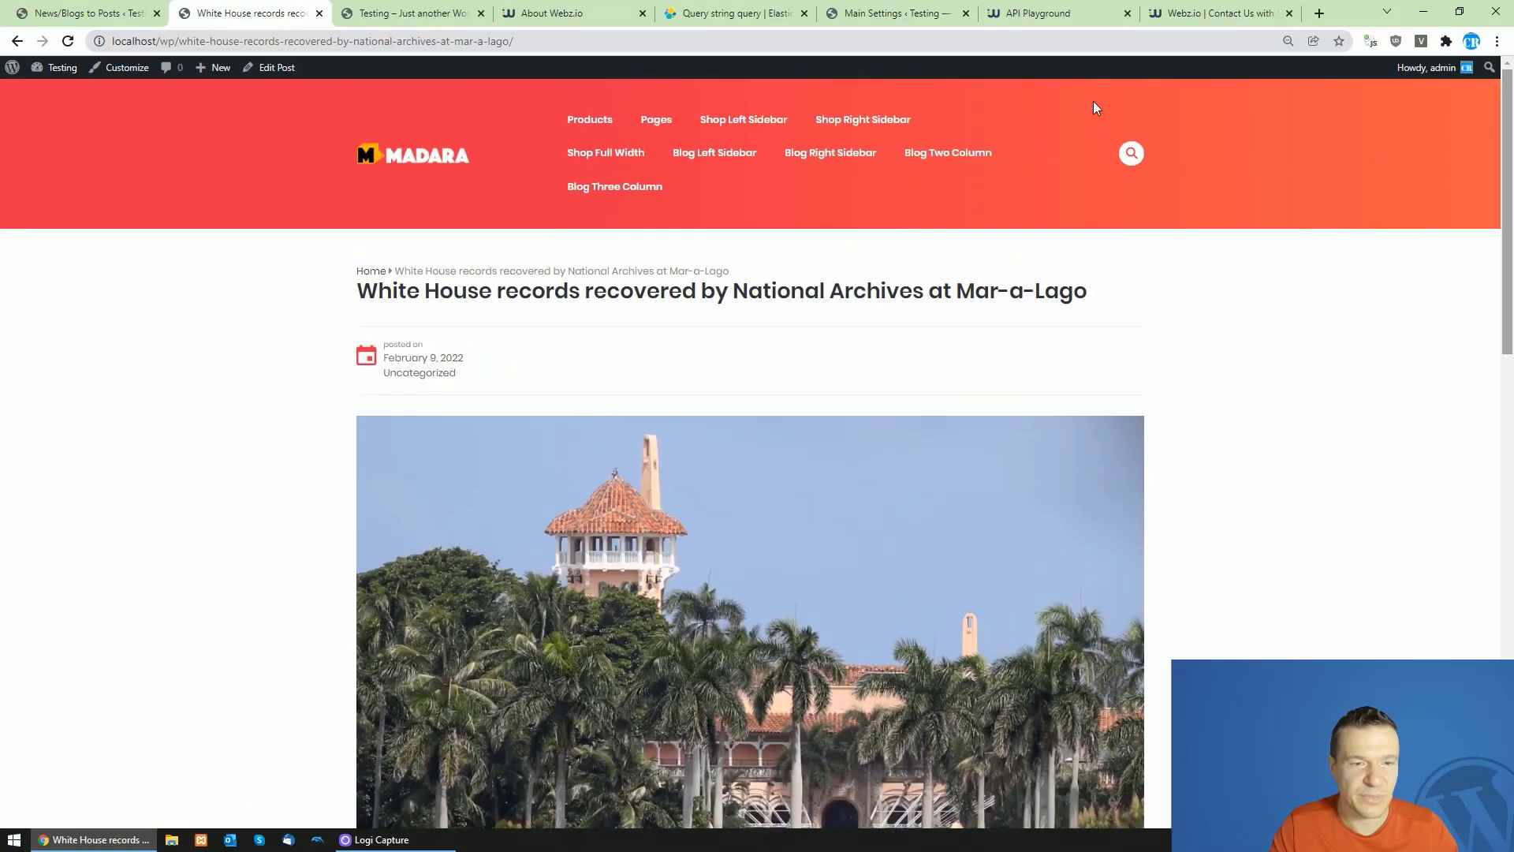
Step: Return to the News/Blogs to Posts rules and enable Use Google Trends for the language:english rule
click(127, 13)
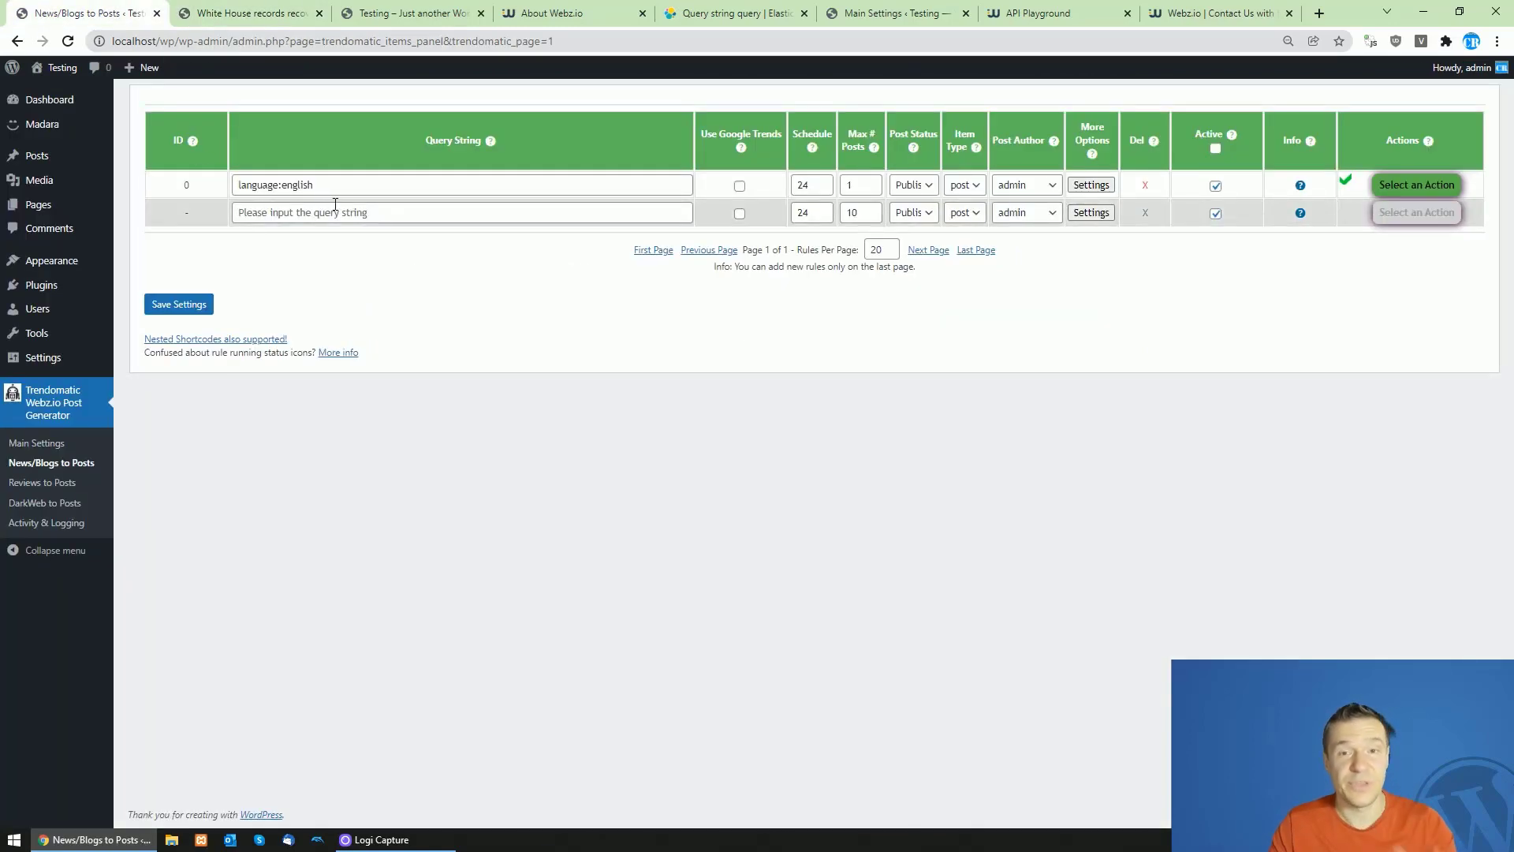
mouse_move(493, 146)
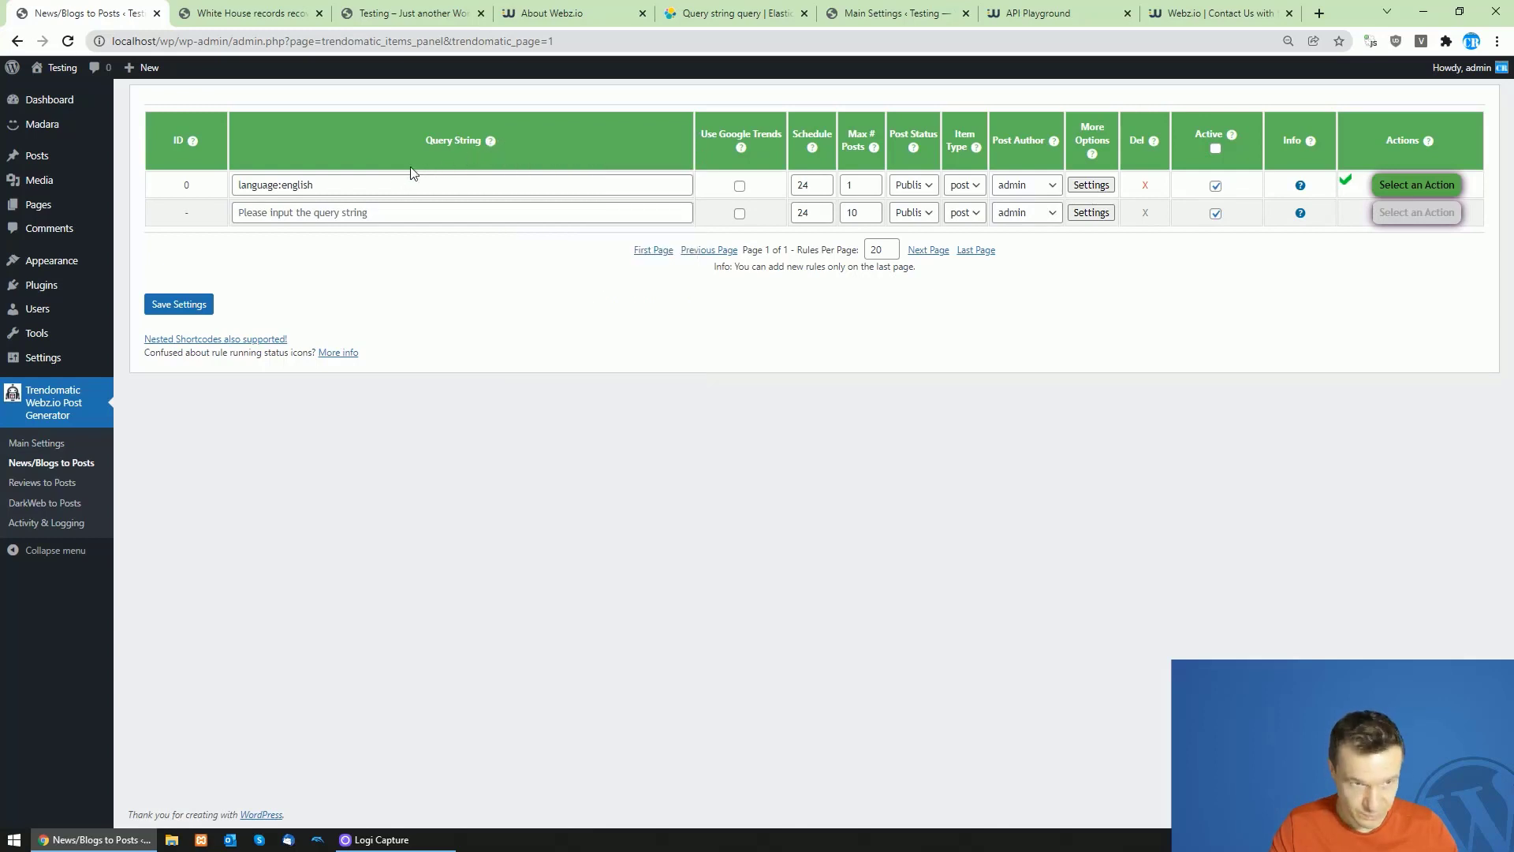
drag(700, 137, 781, 134)
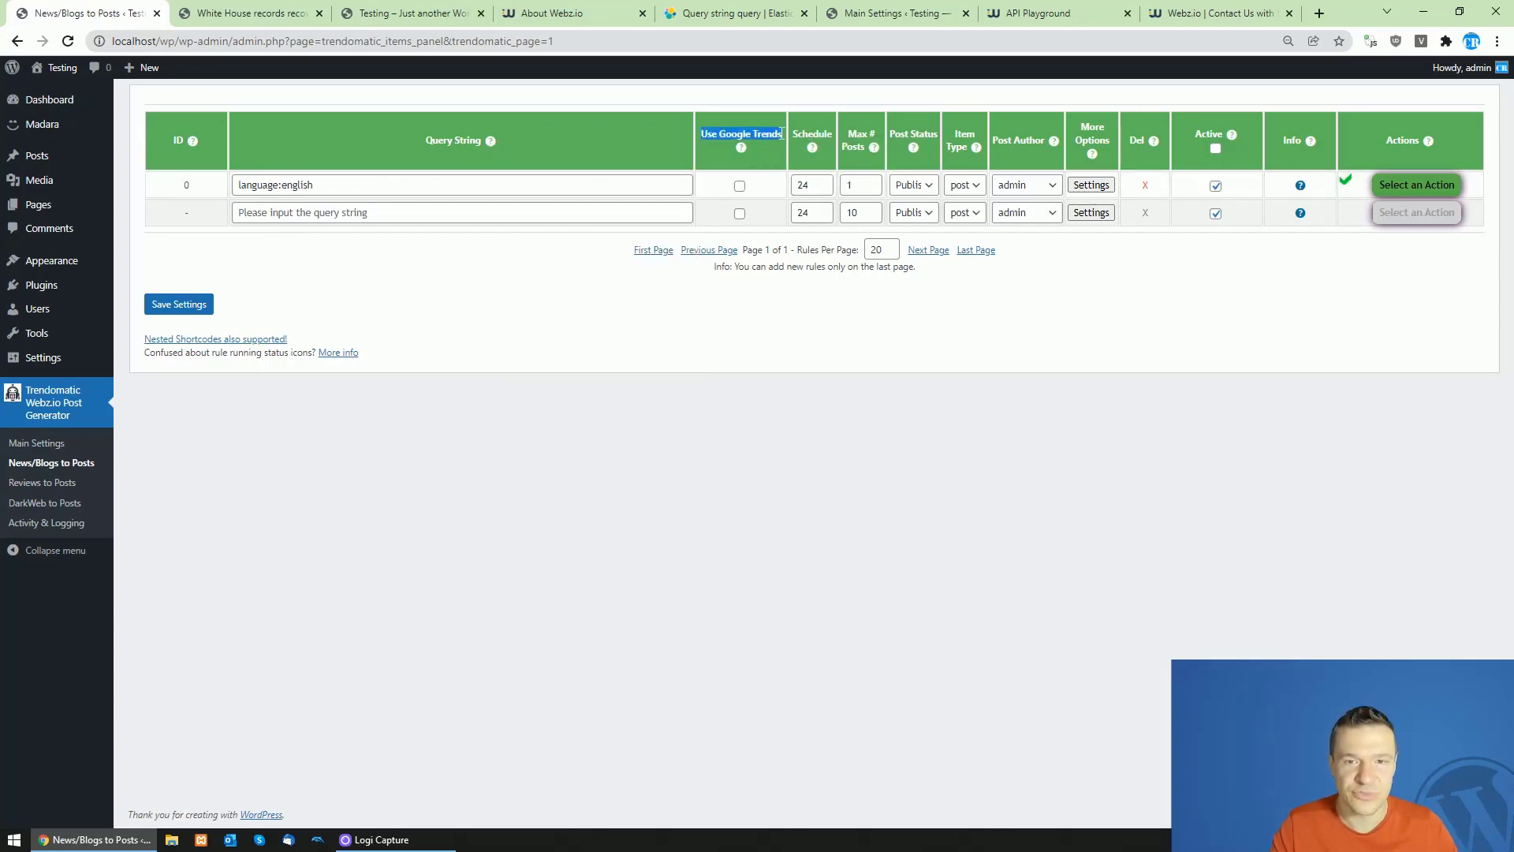
click(738, 185)
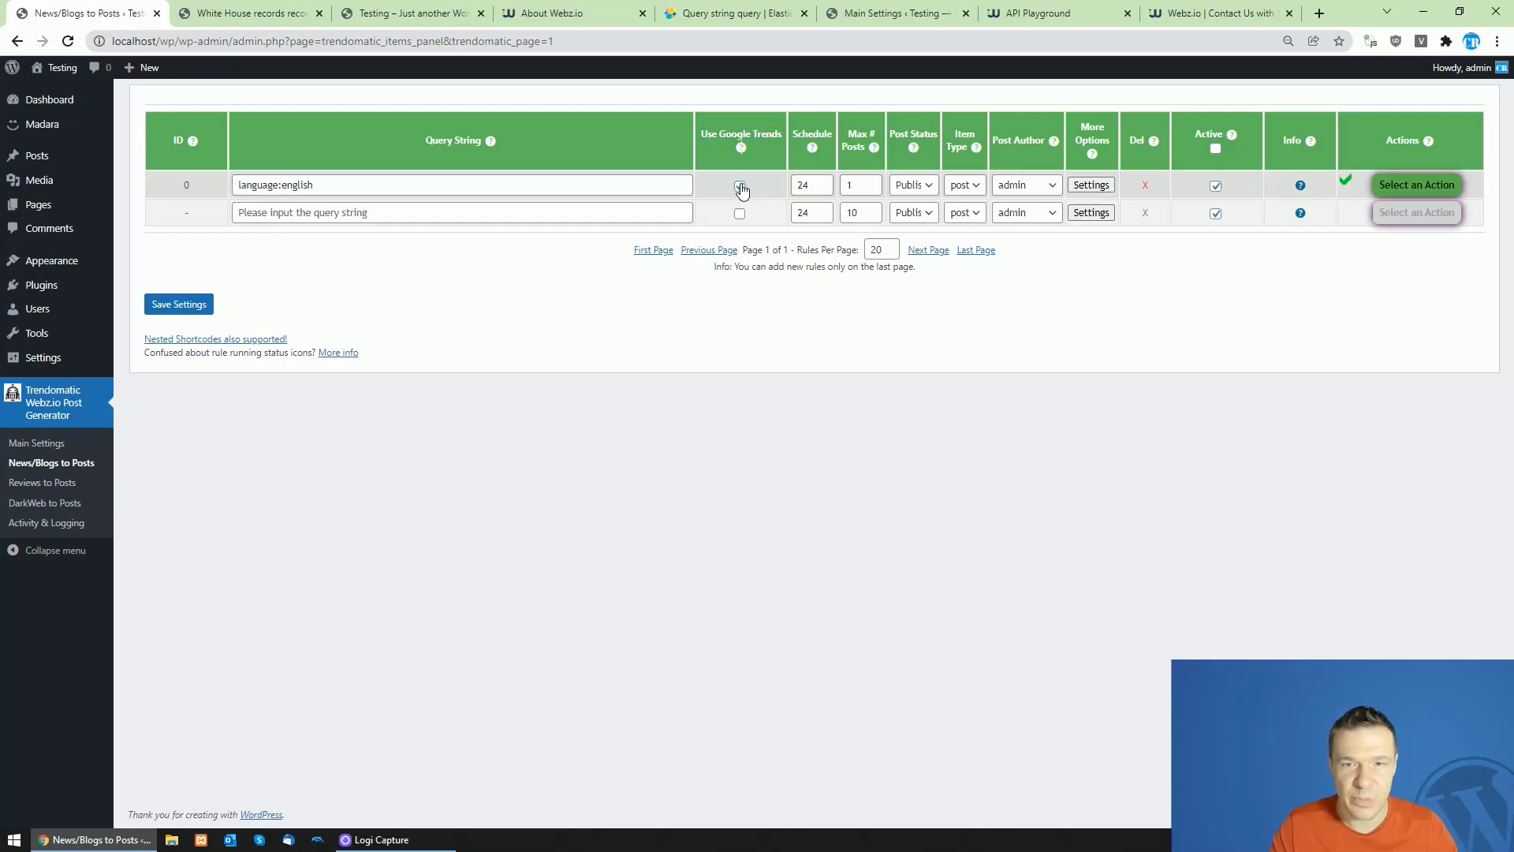
Step: Check the Google Trends language option in the language:english rule's advanced settings, and return to its query string
click(1091, 184)
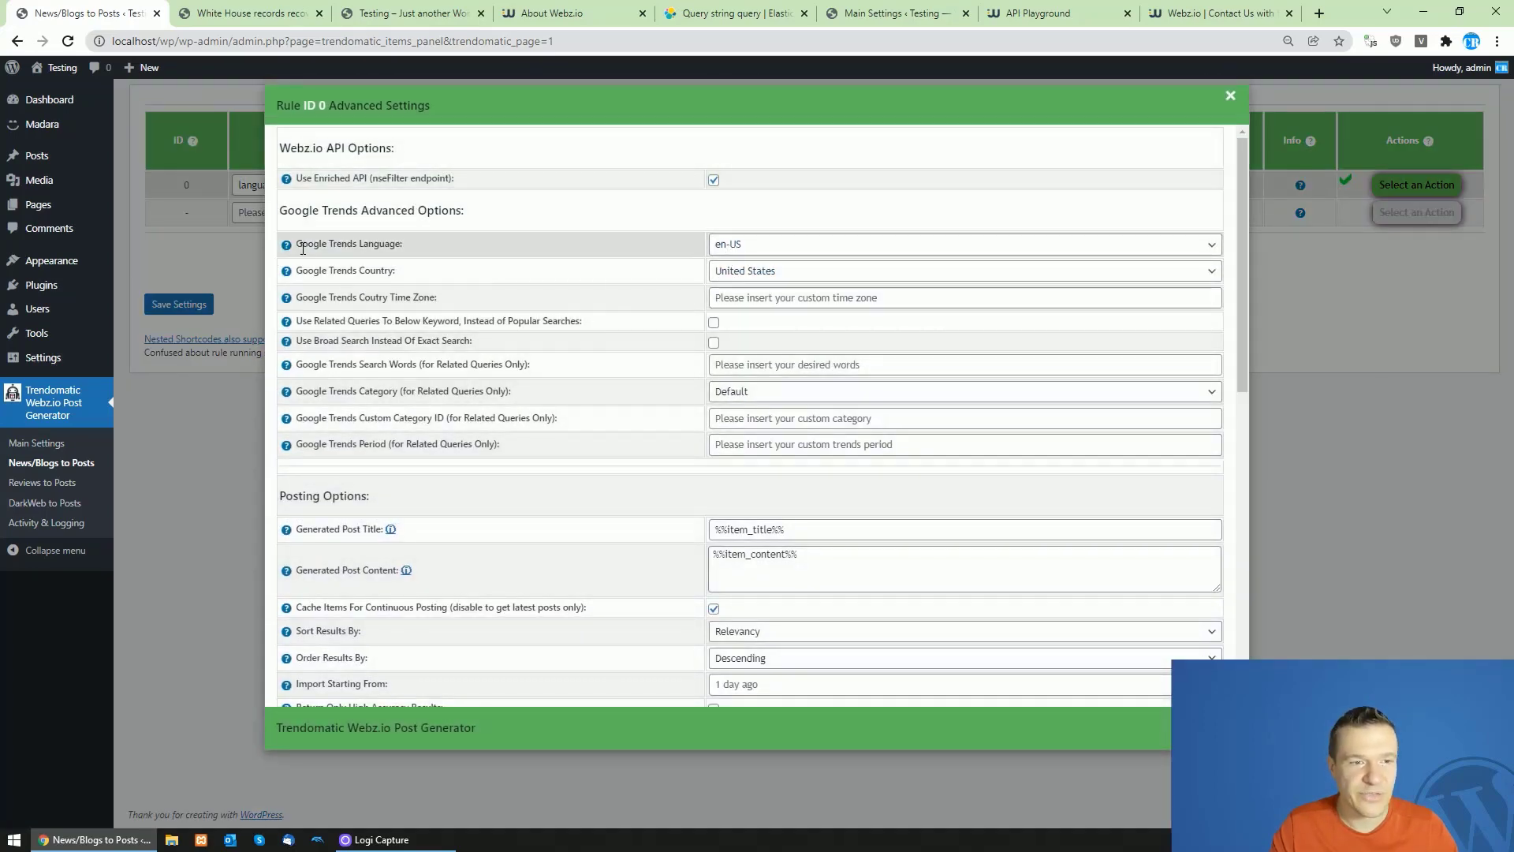
click(722, 246)
click(724, 244)
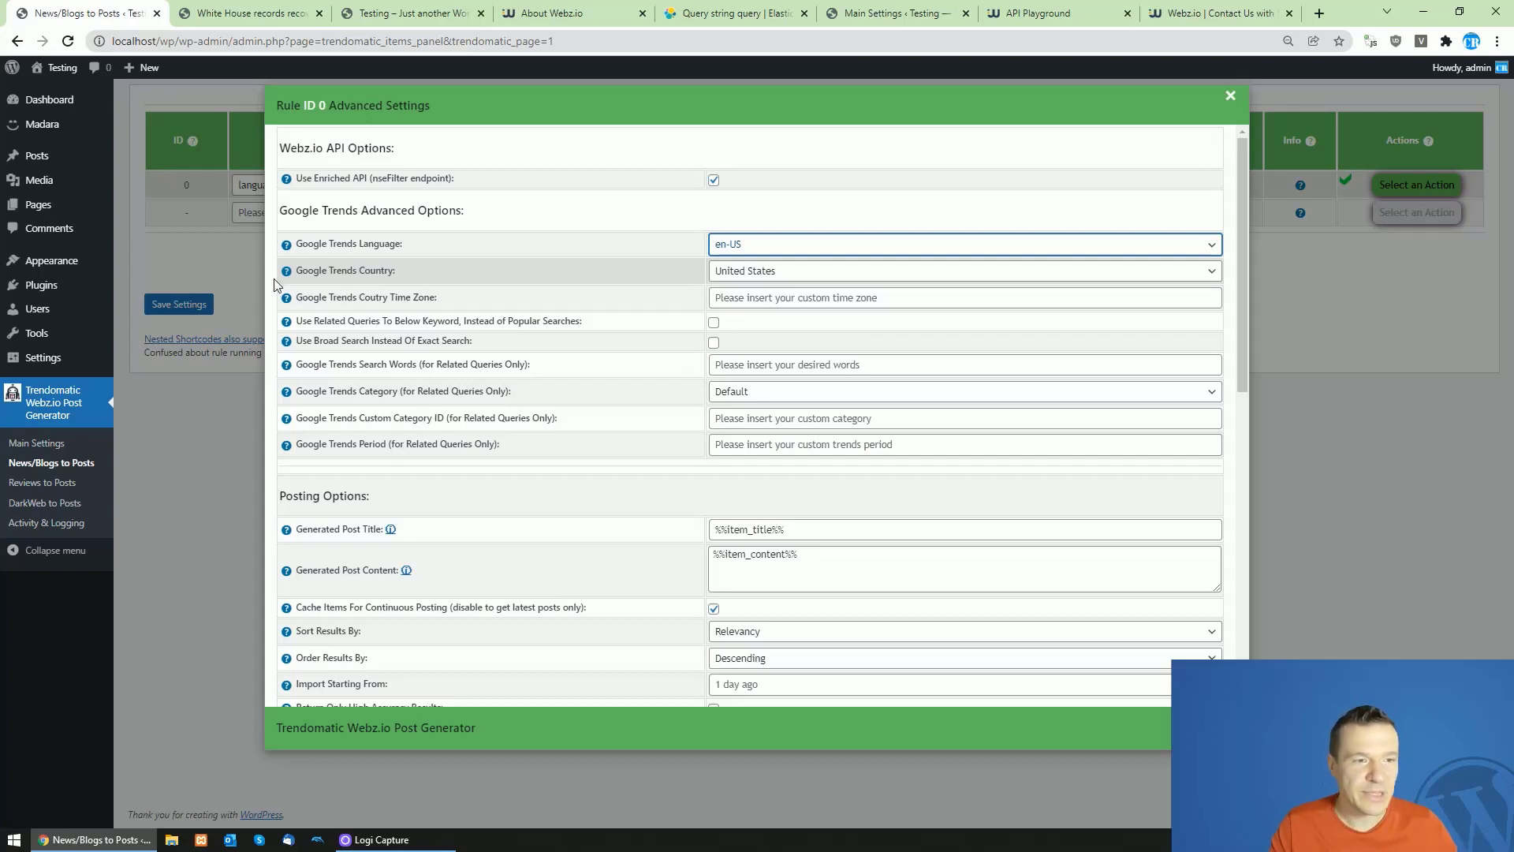
click(245, 276)
drag(426, 139, 475, 139)
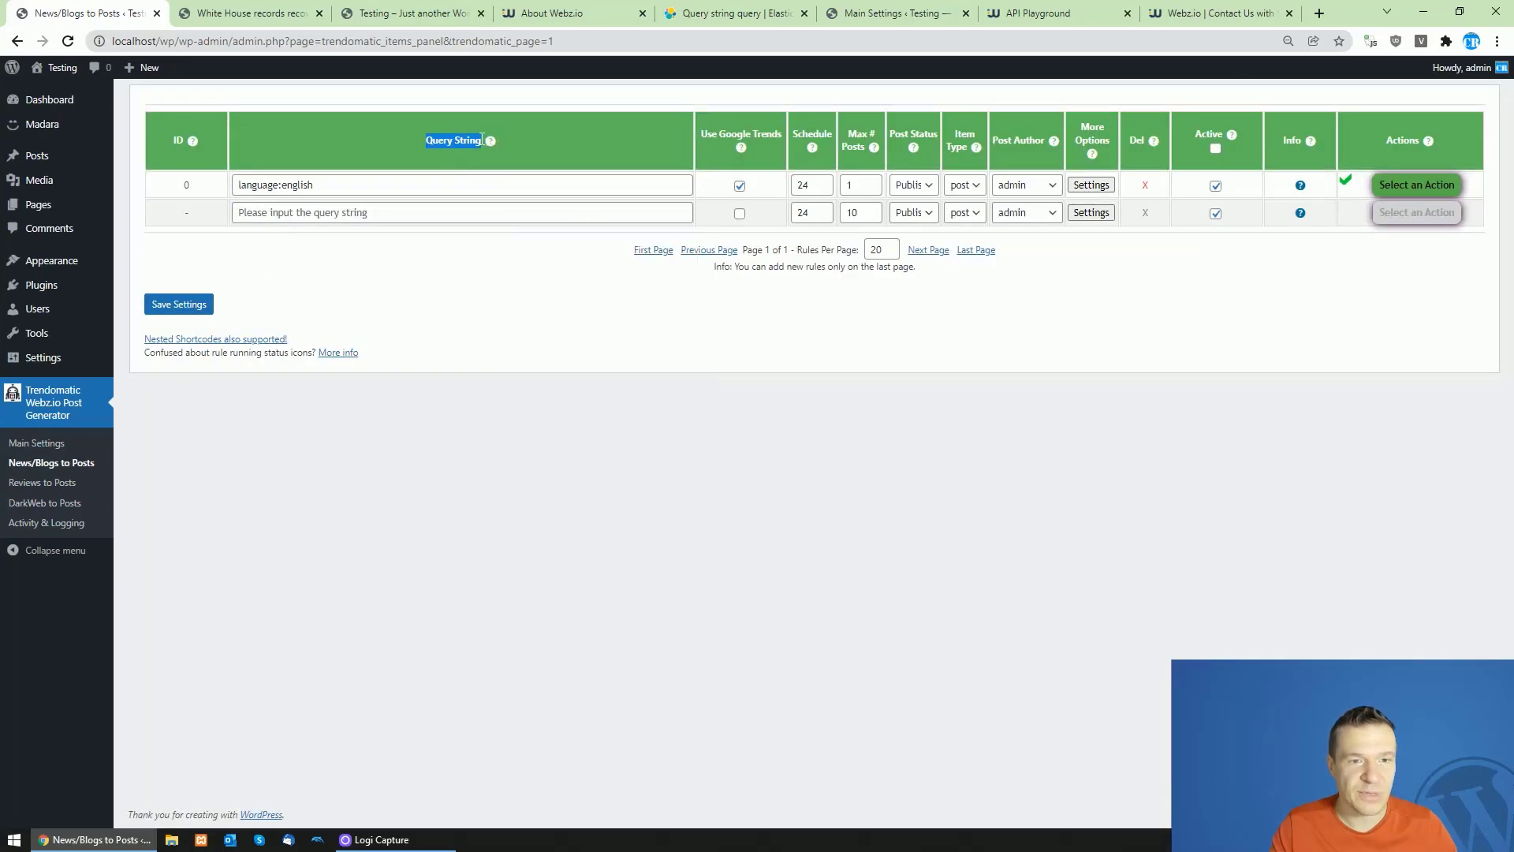
click(355, 181)
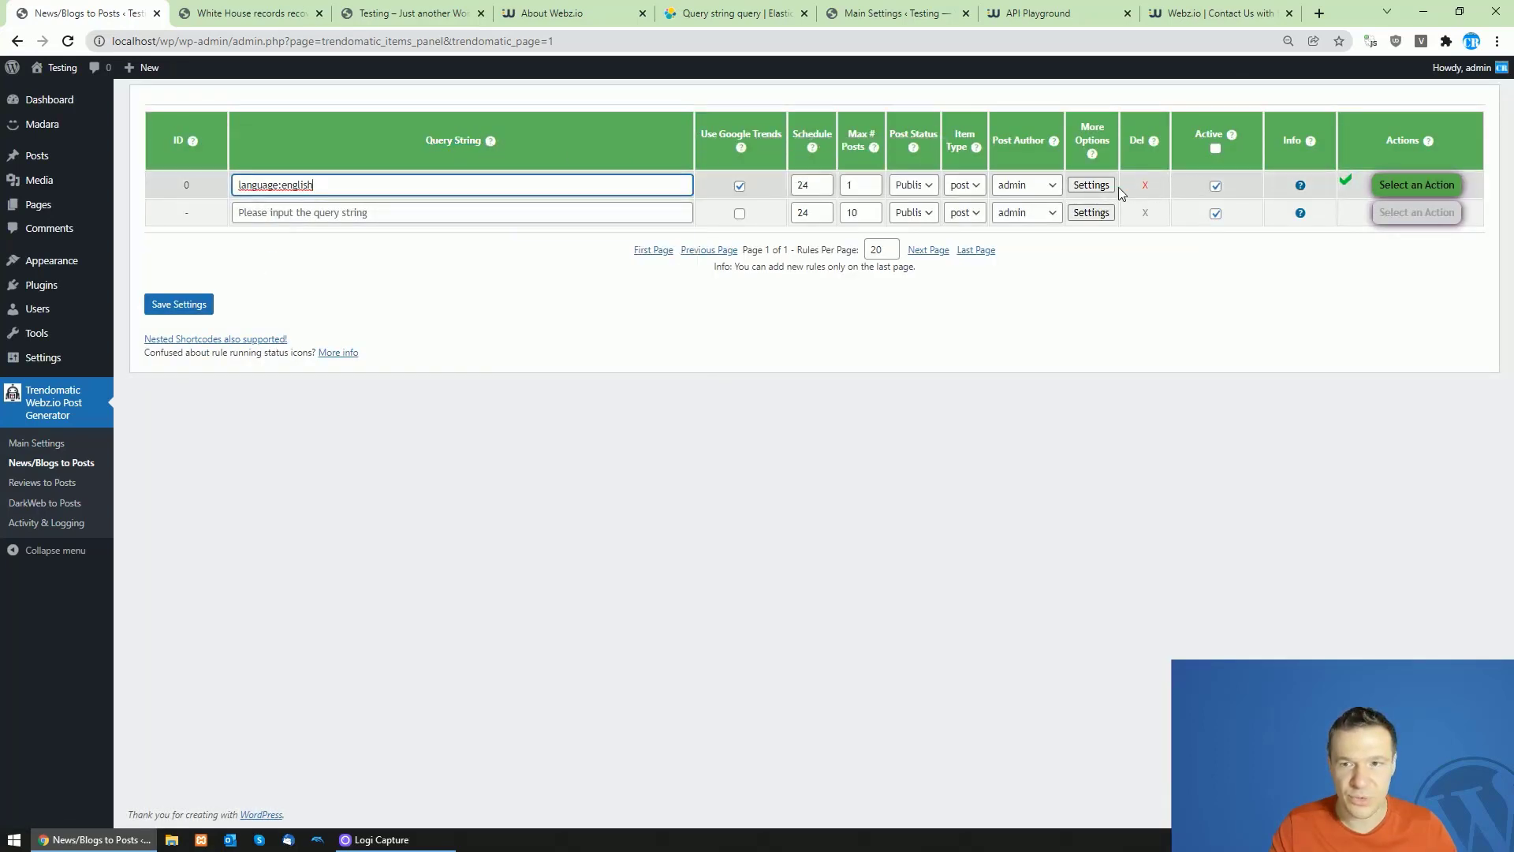
Step: Reopen the rule's advanced settings and examine the related queries, broad search and Google Trends search words options
click(1091, 185)
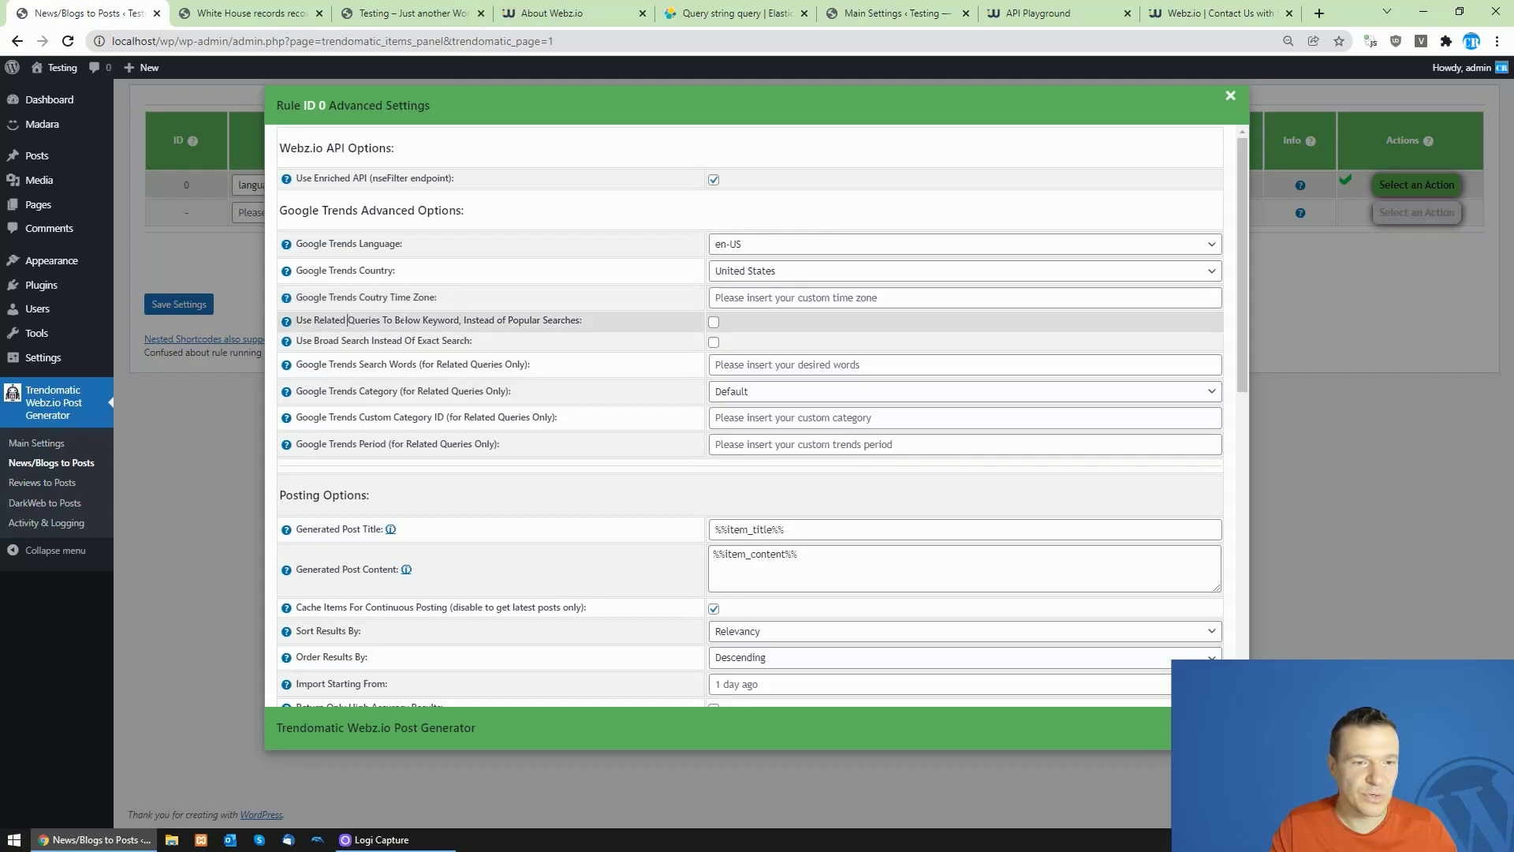
drag(347, 320, 465, 321)
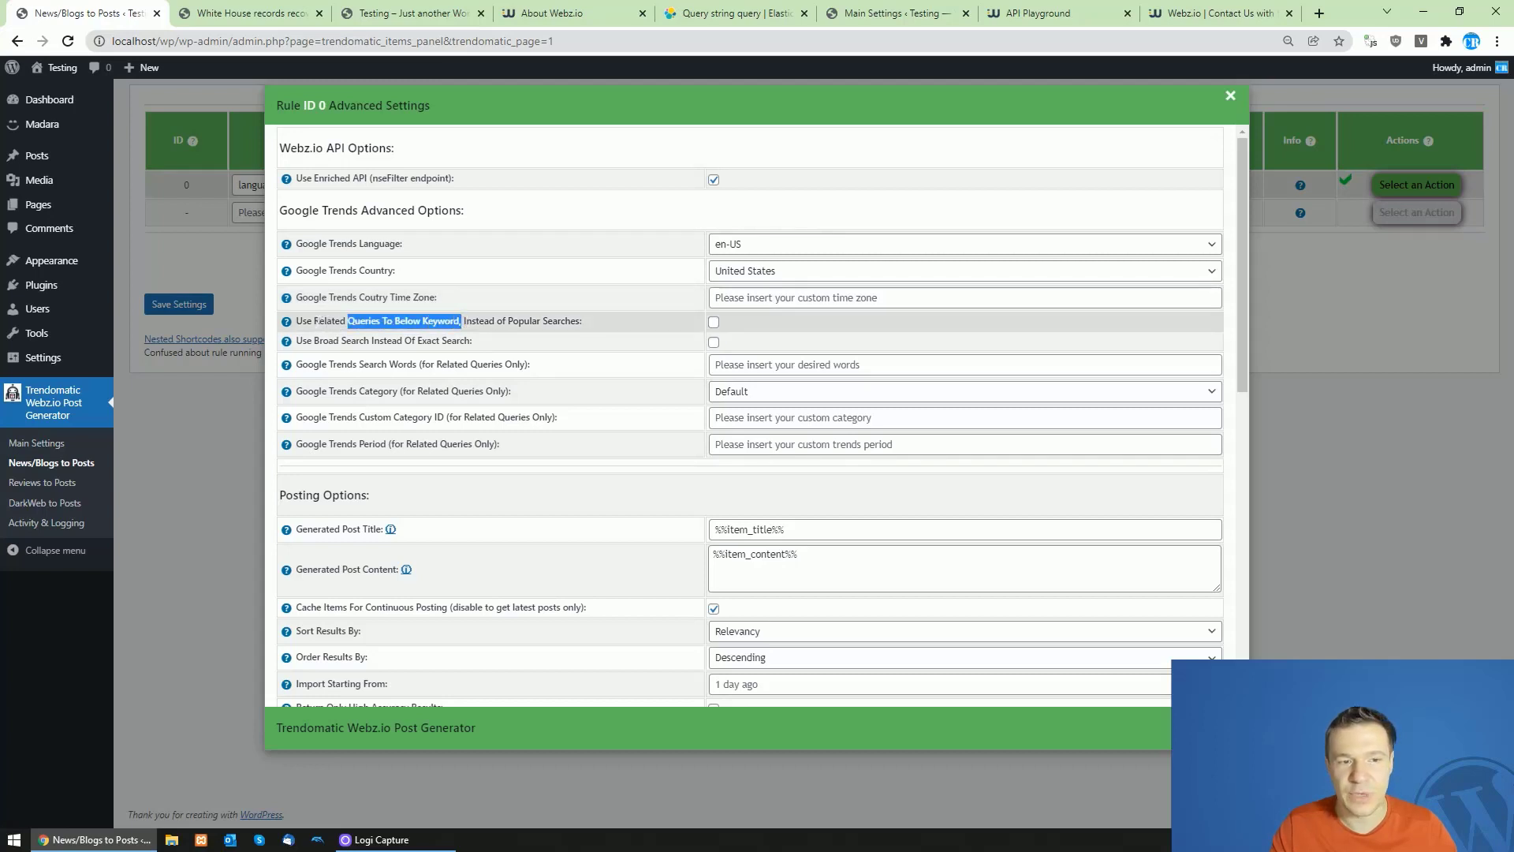
drag(316, 321, 383, 321)
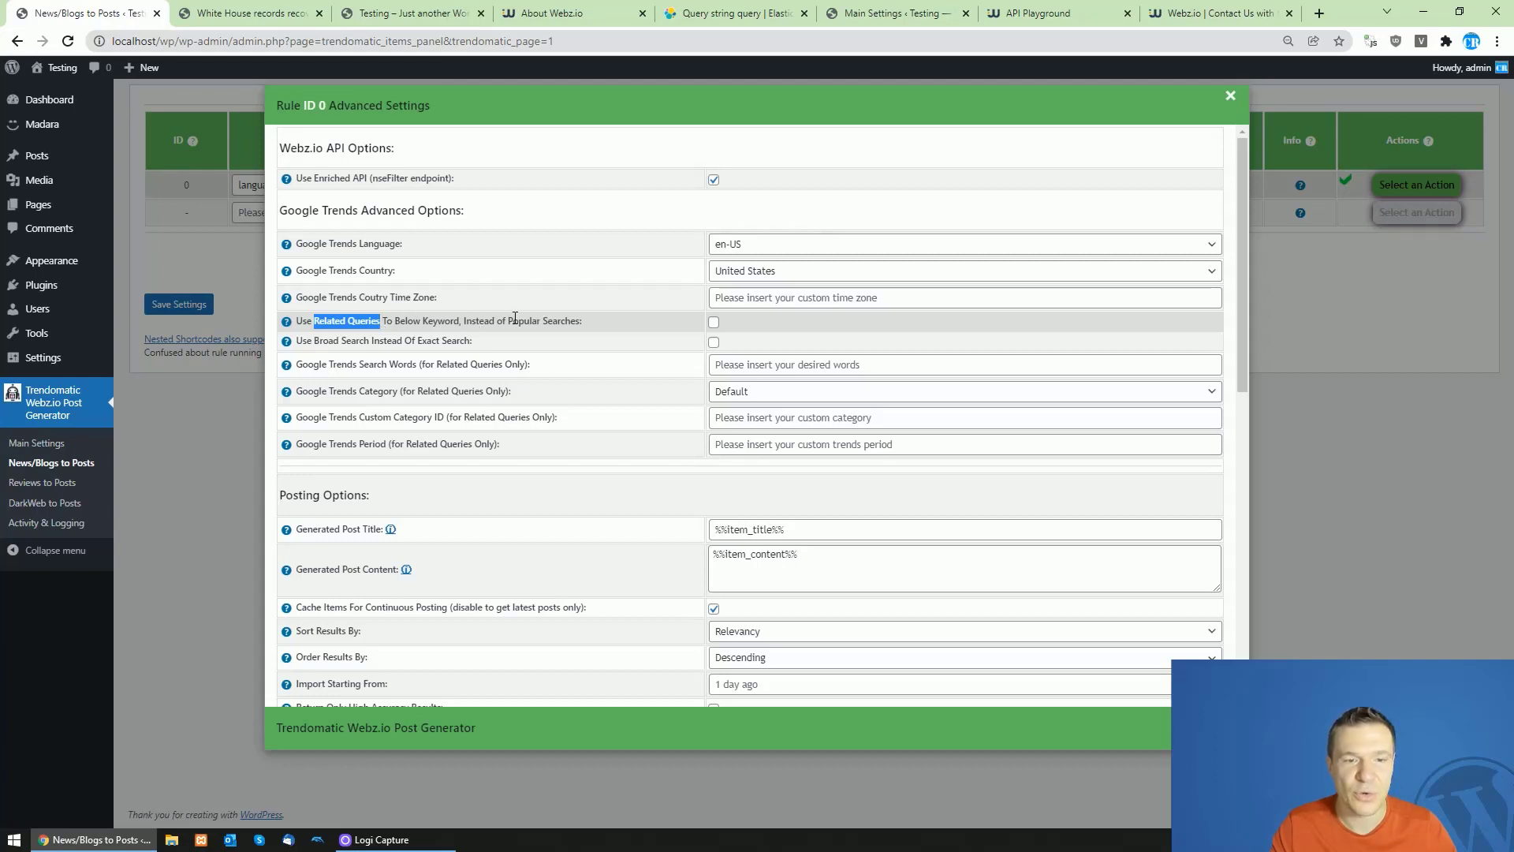
double_click(714, 321)
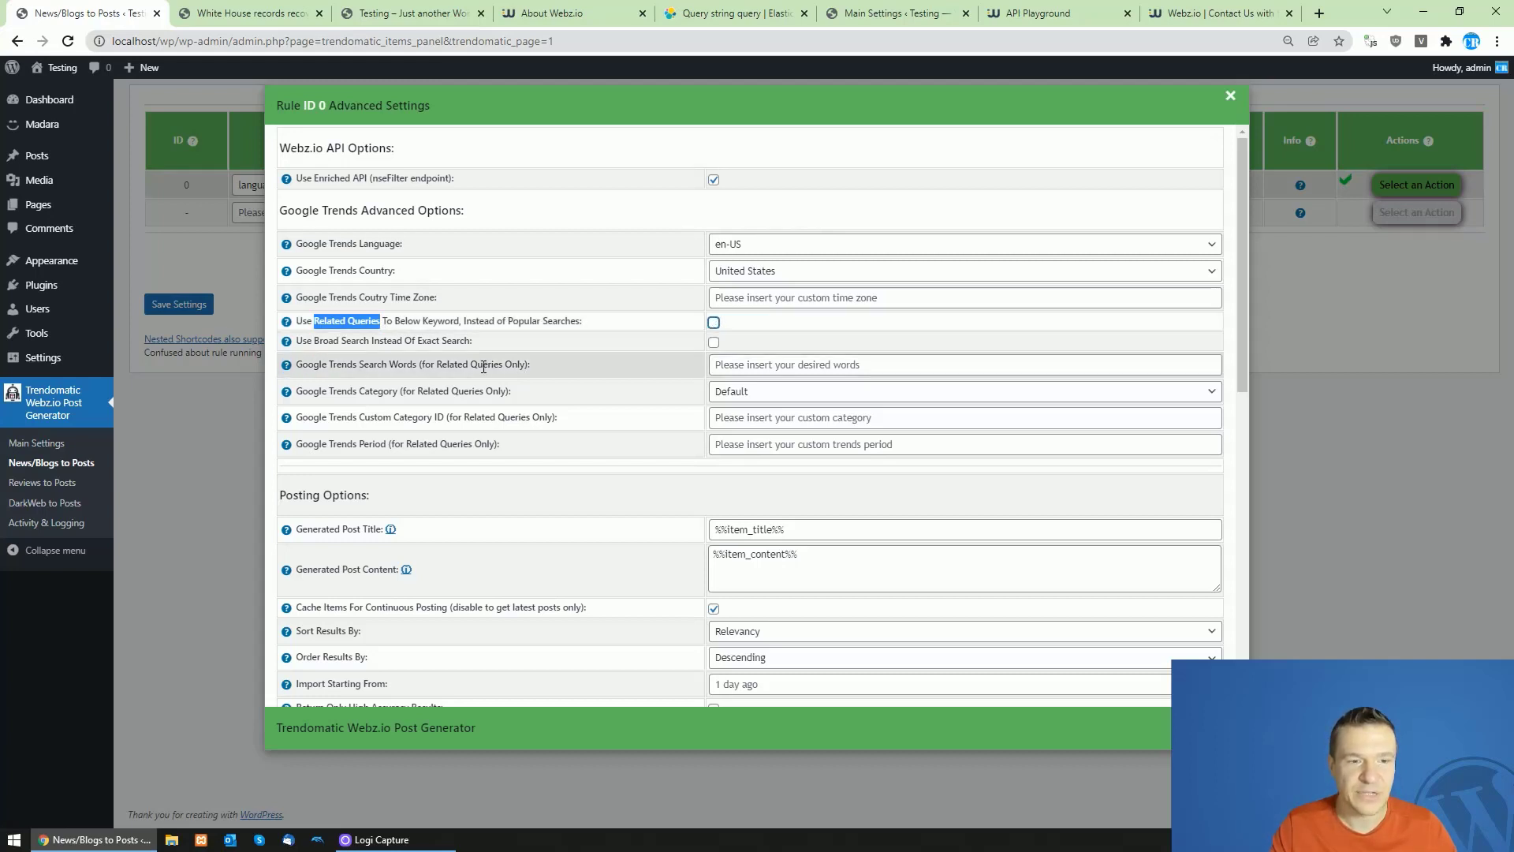
drag(319, 340, 403, 341)
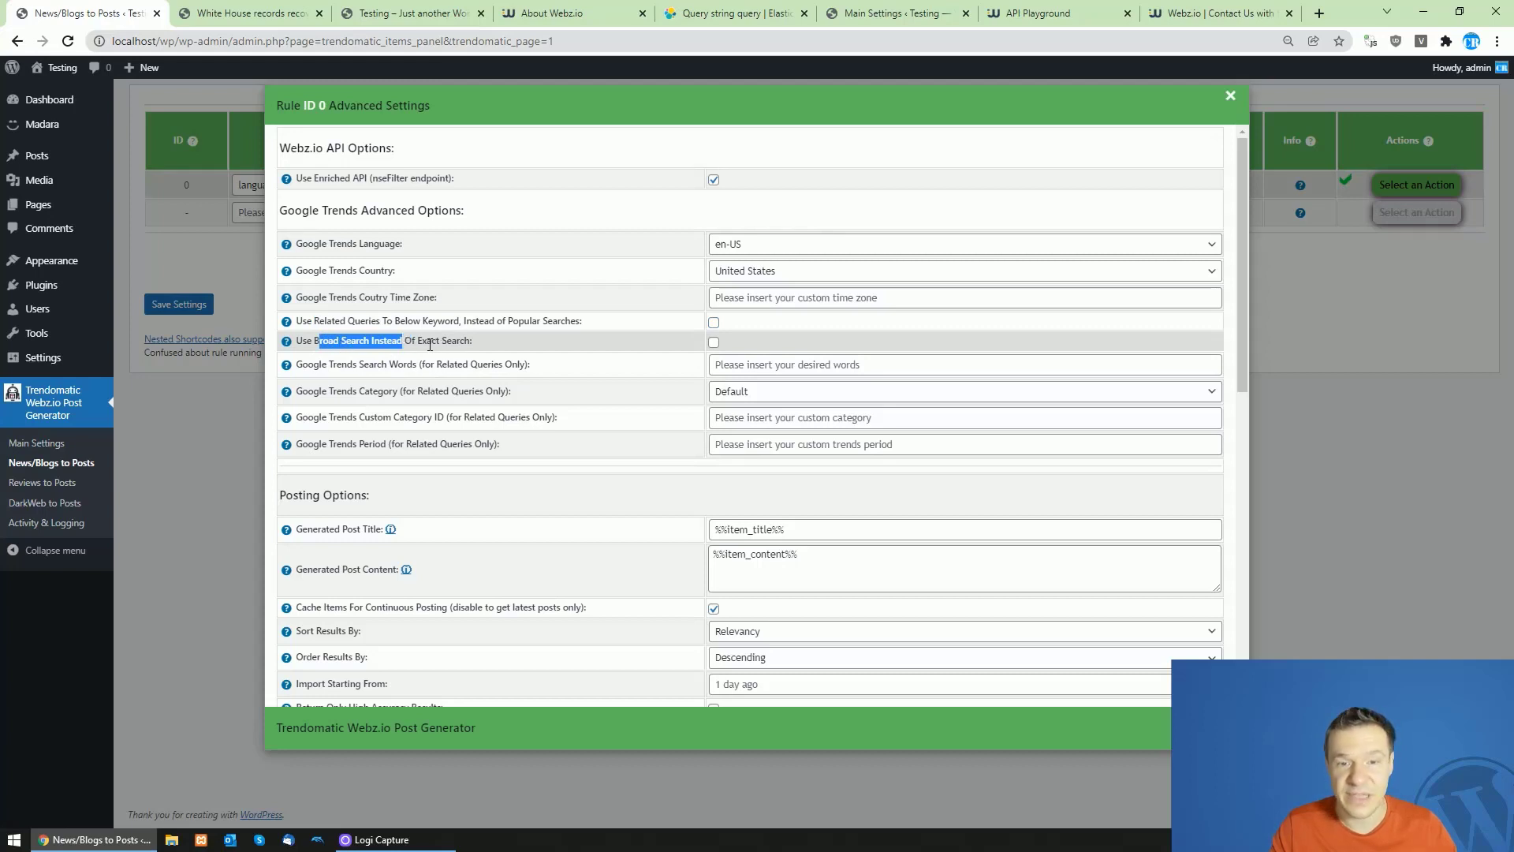
drag(322, 364, 417, 365)
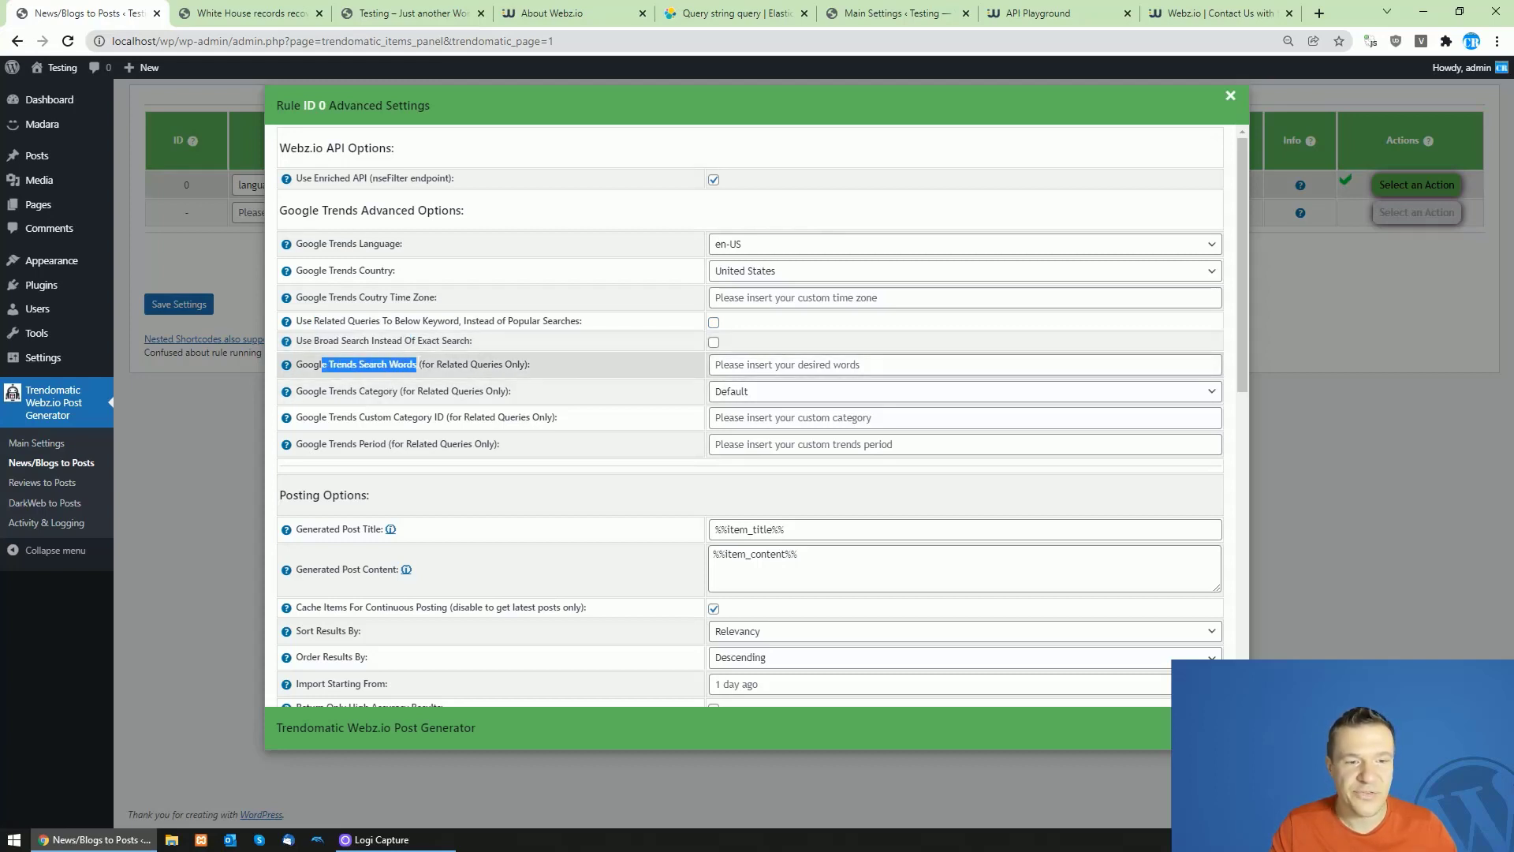
click(465, 372)
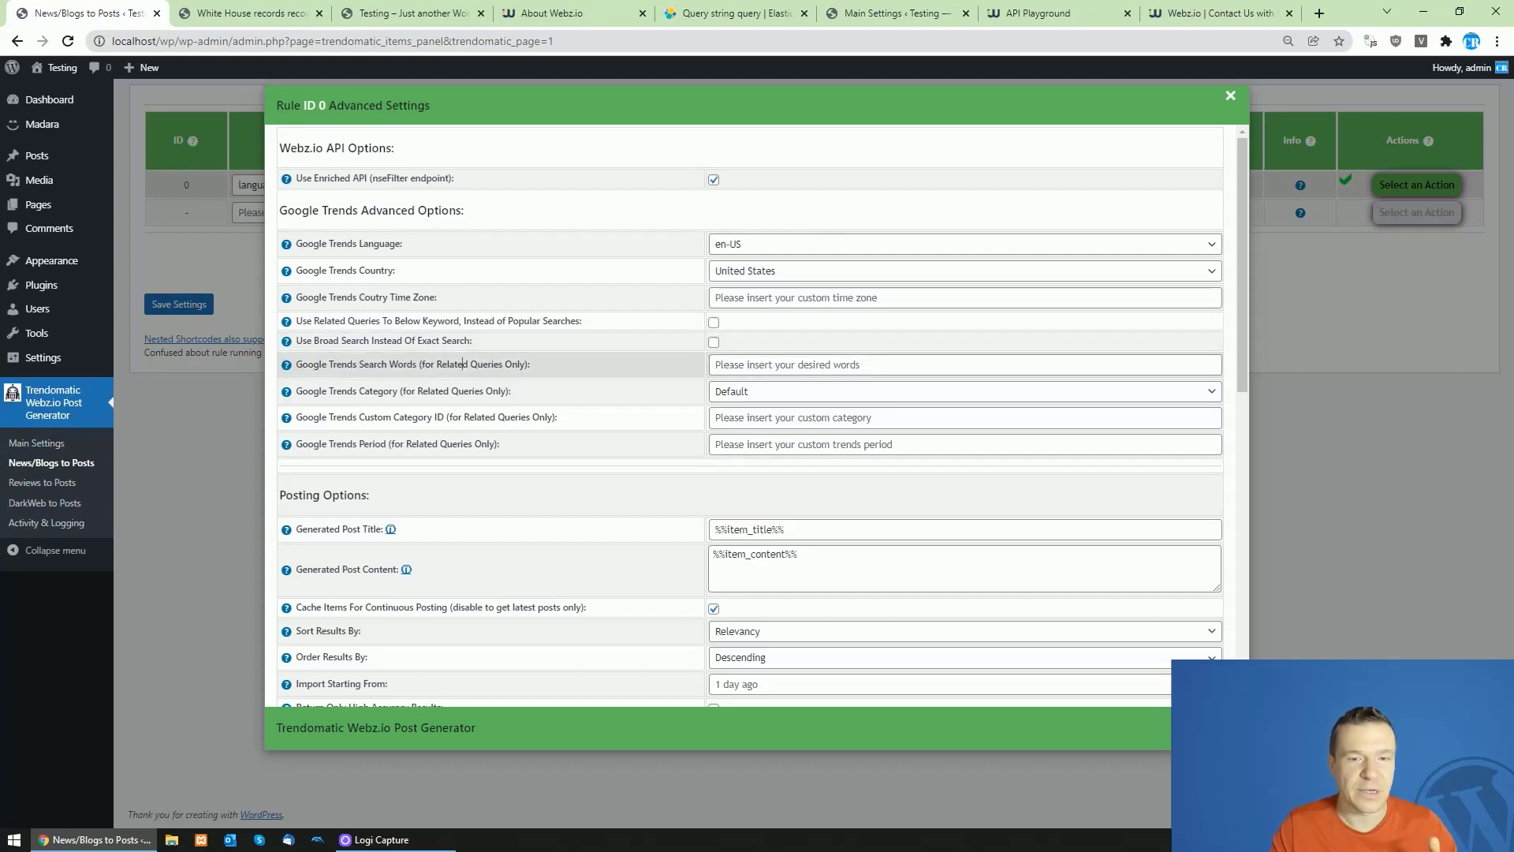
Step: Enable Use Related Queries To Below Keyword and set the Google Trends search words to laptop
click(714, 364)
click(713, 323)
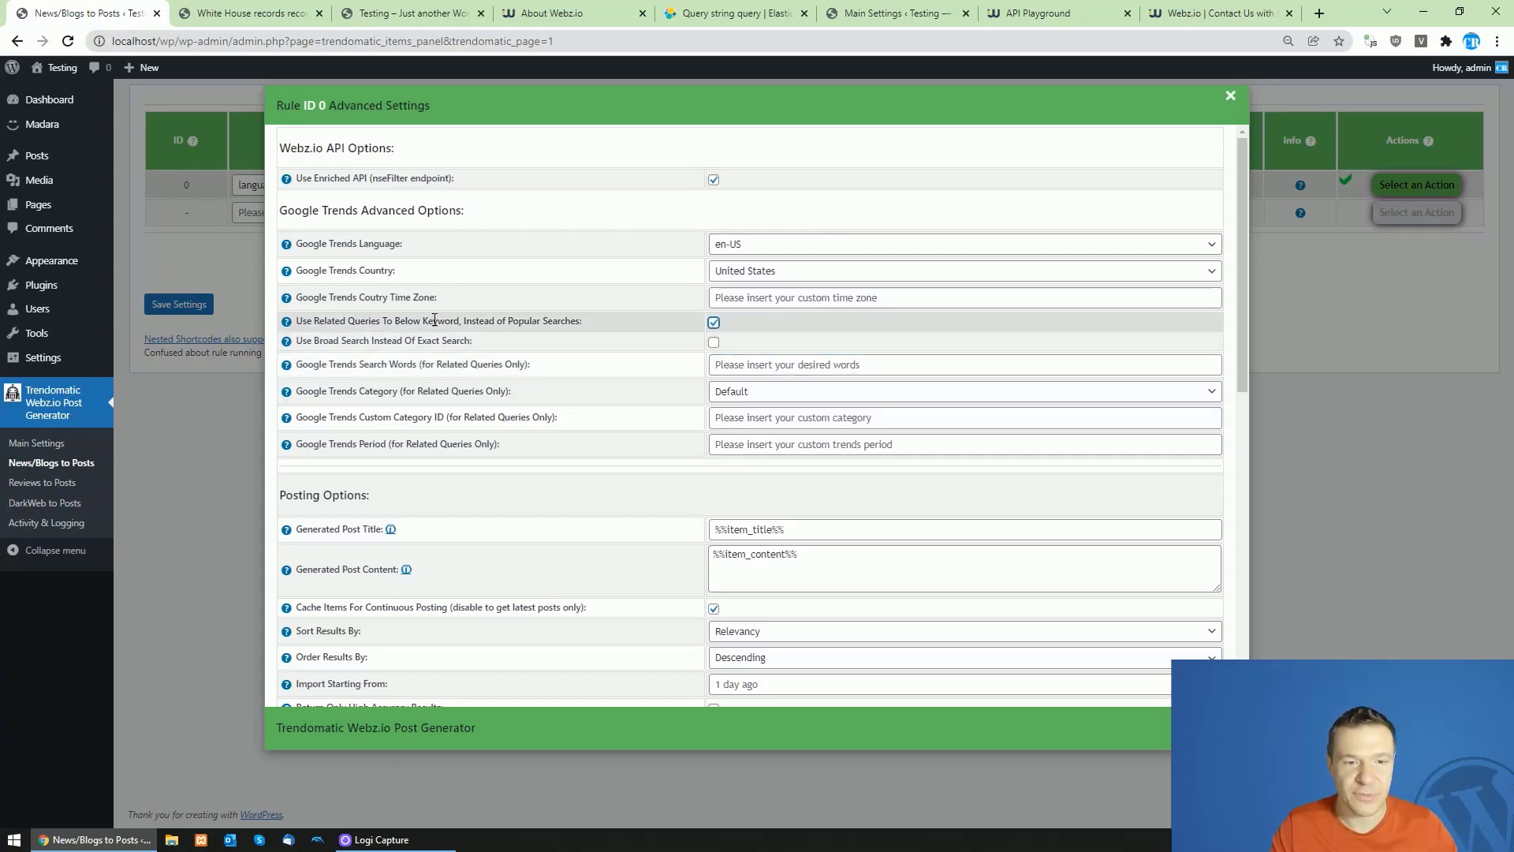
click(755, 367)
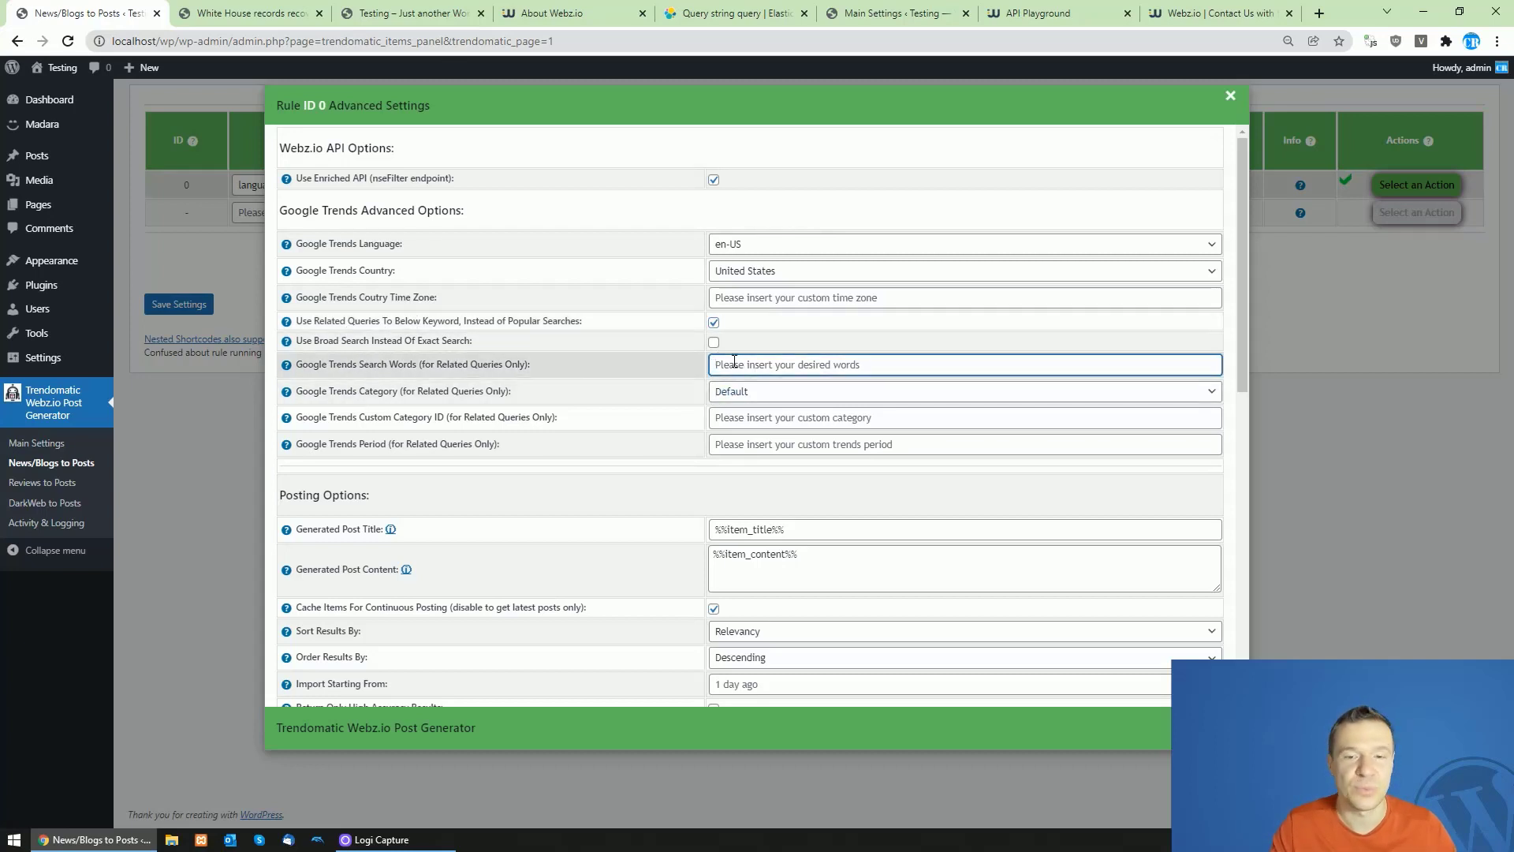
text(laptop)
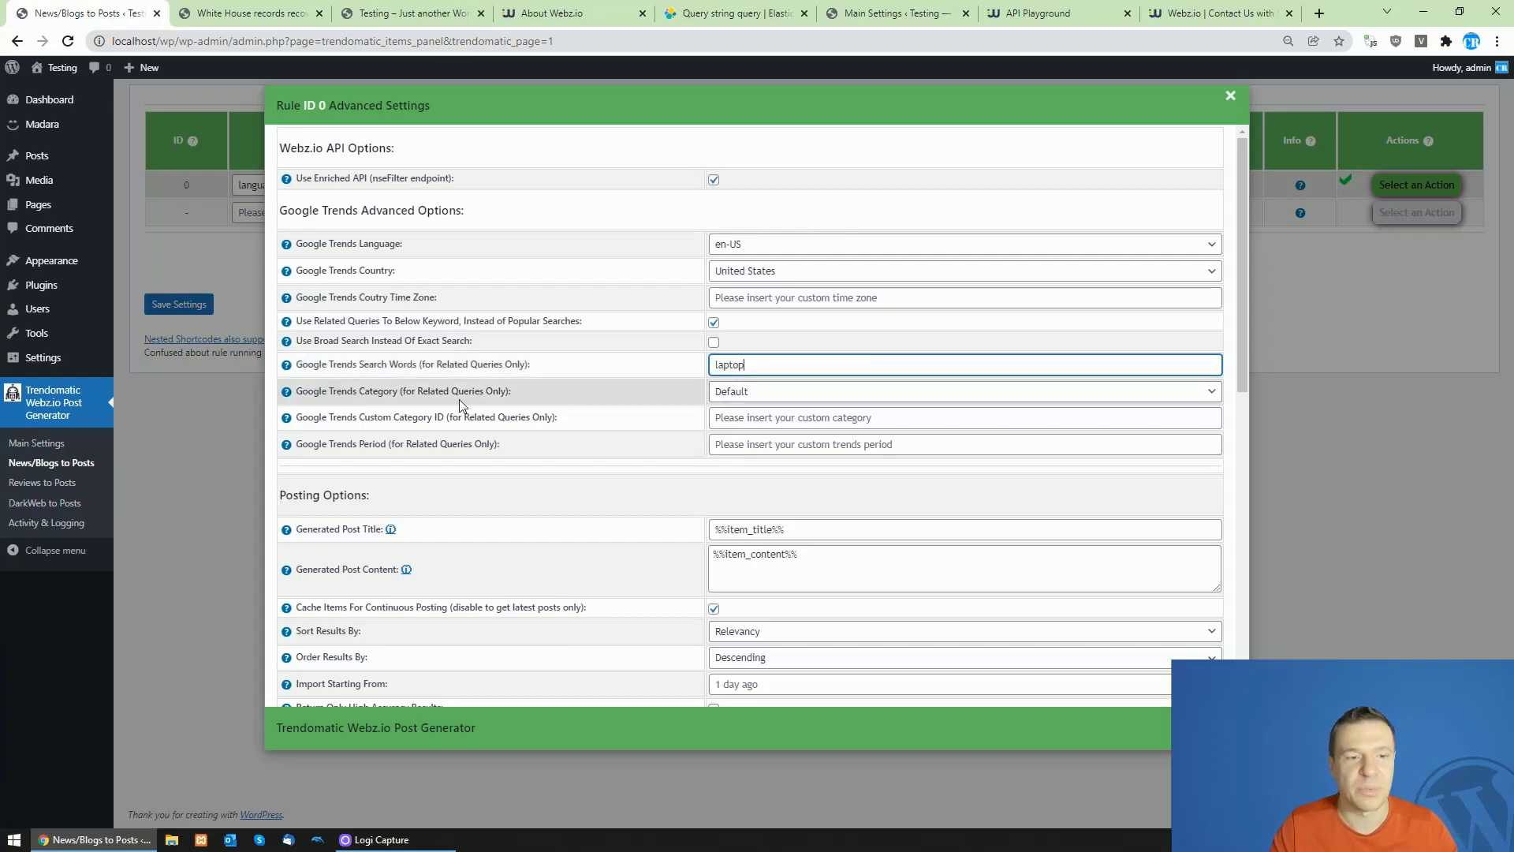
Step: Look through the available Google Trends categories, and examine the custom category ID and trends period options
click(763, 399)
scroll(736, 568, down, 10)
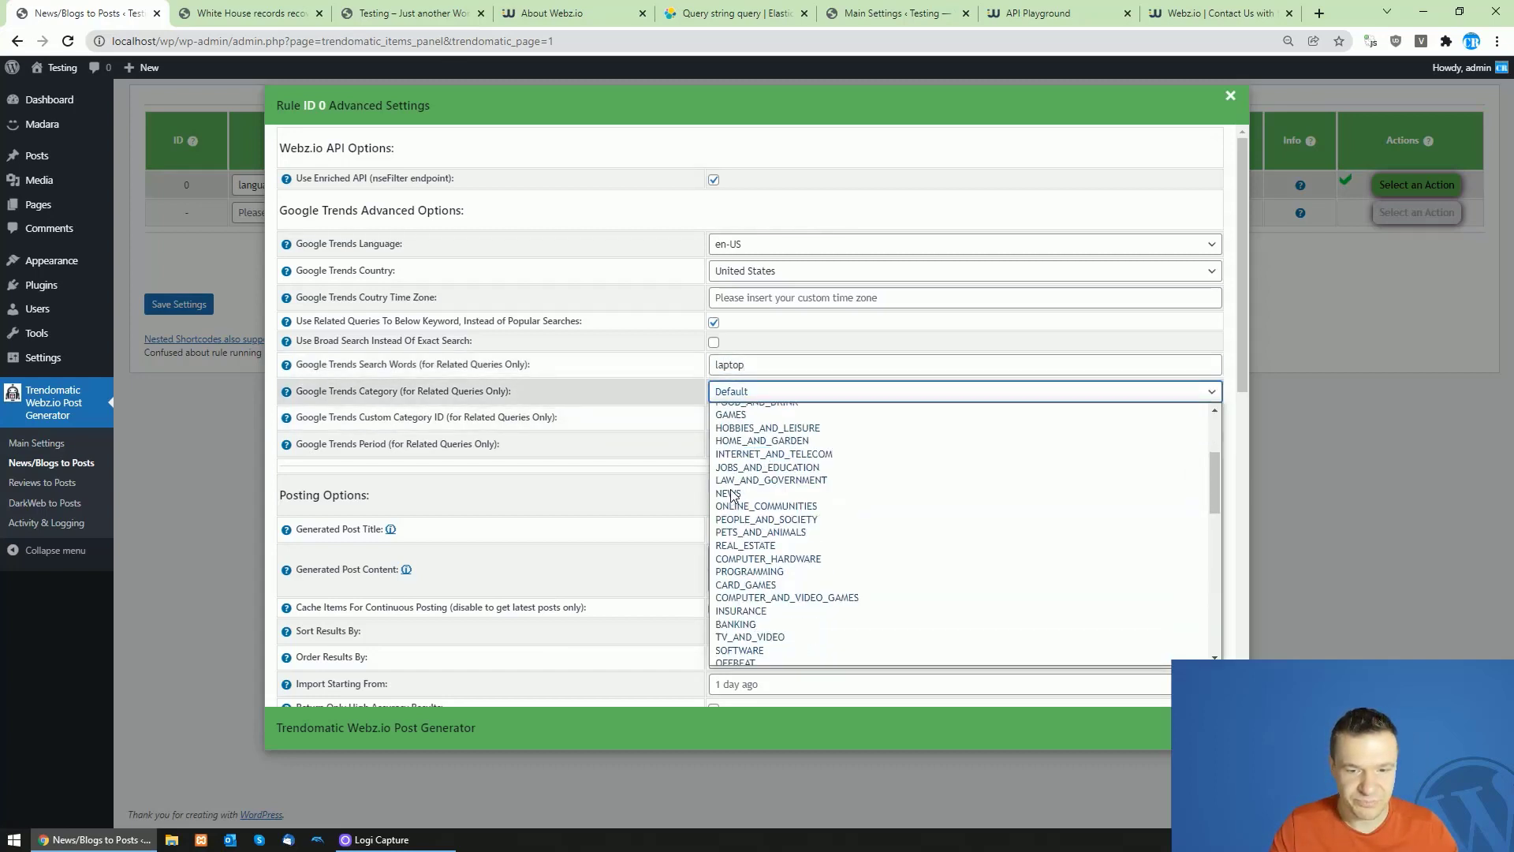
scroll(735, 568, up, 5)
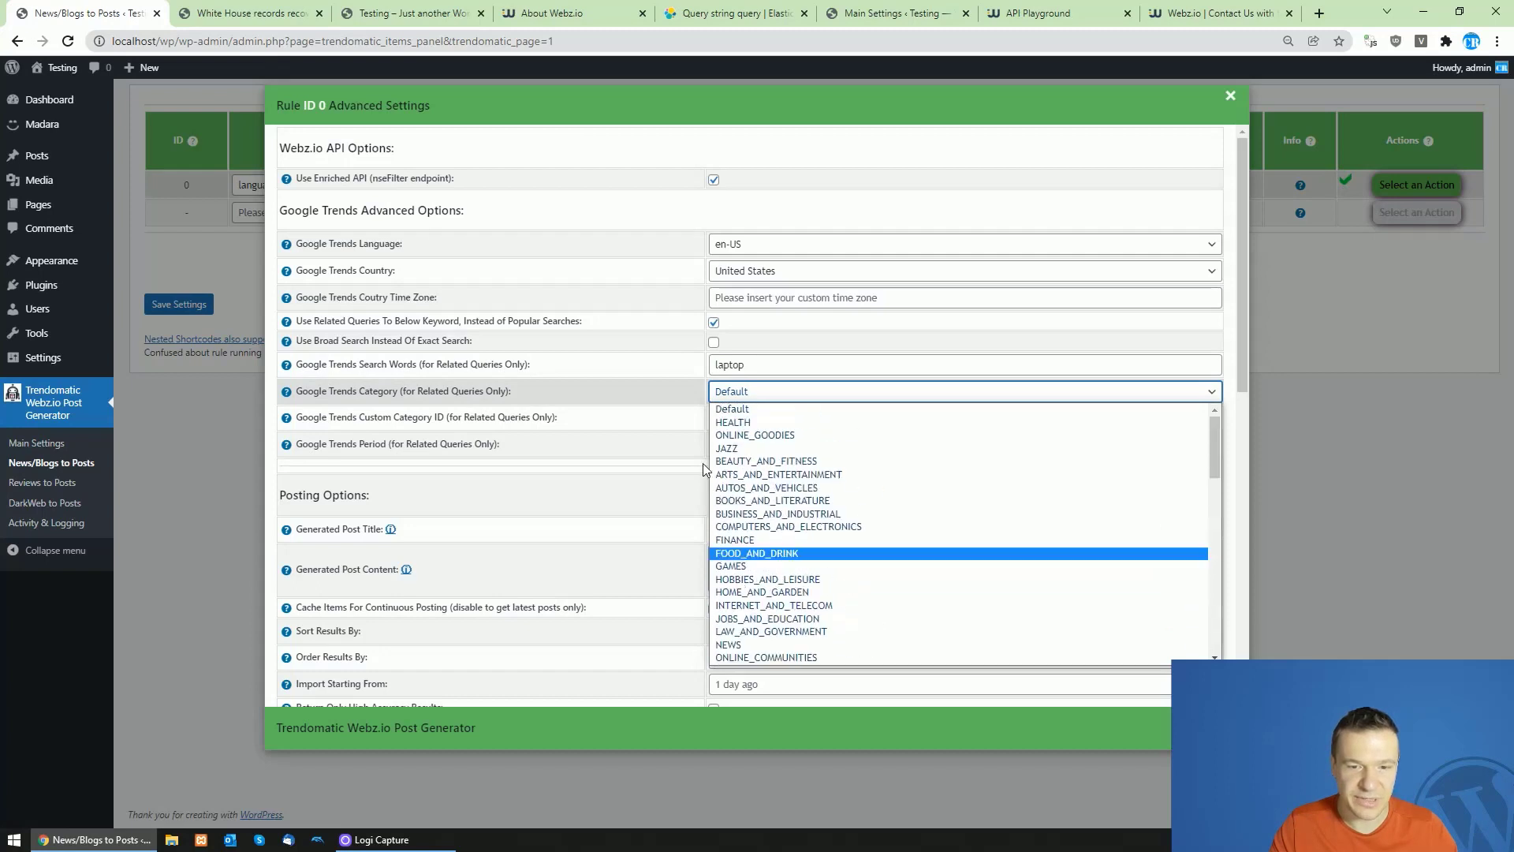
click(635, 388)
drag(329, 417, 446, 417)
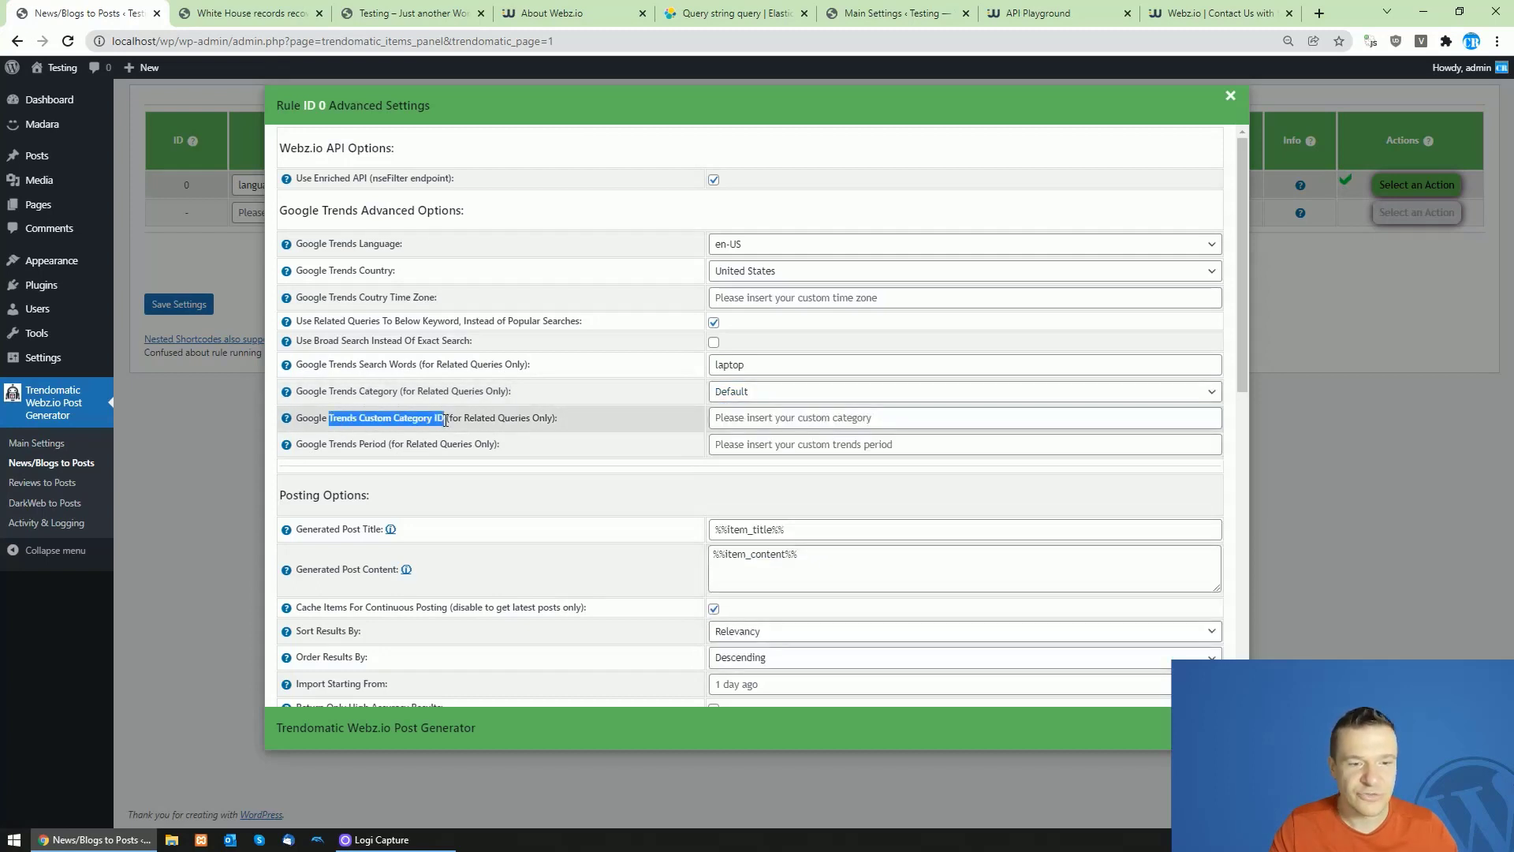
drag(326, 444, 386, 444)
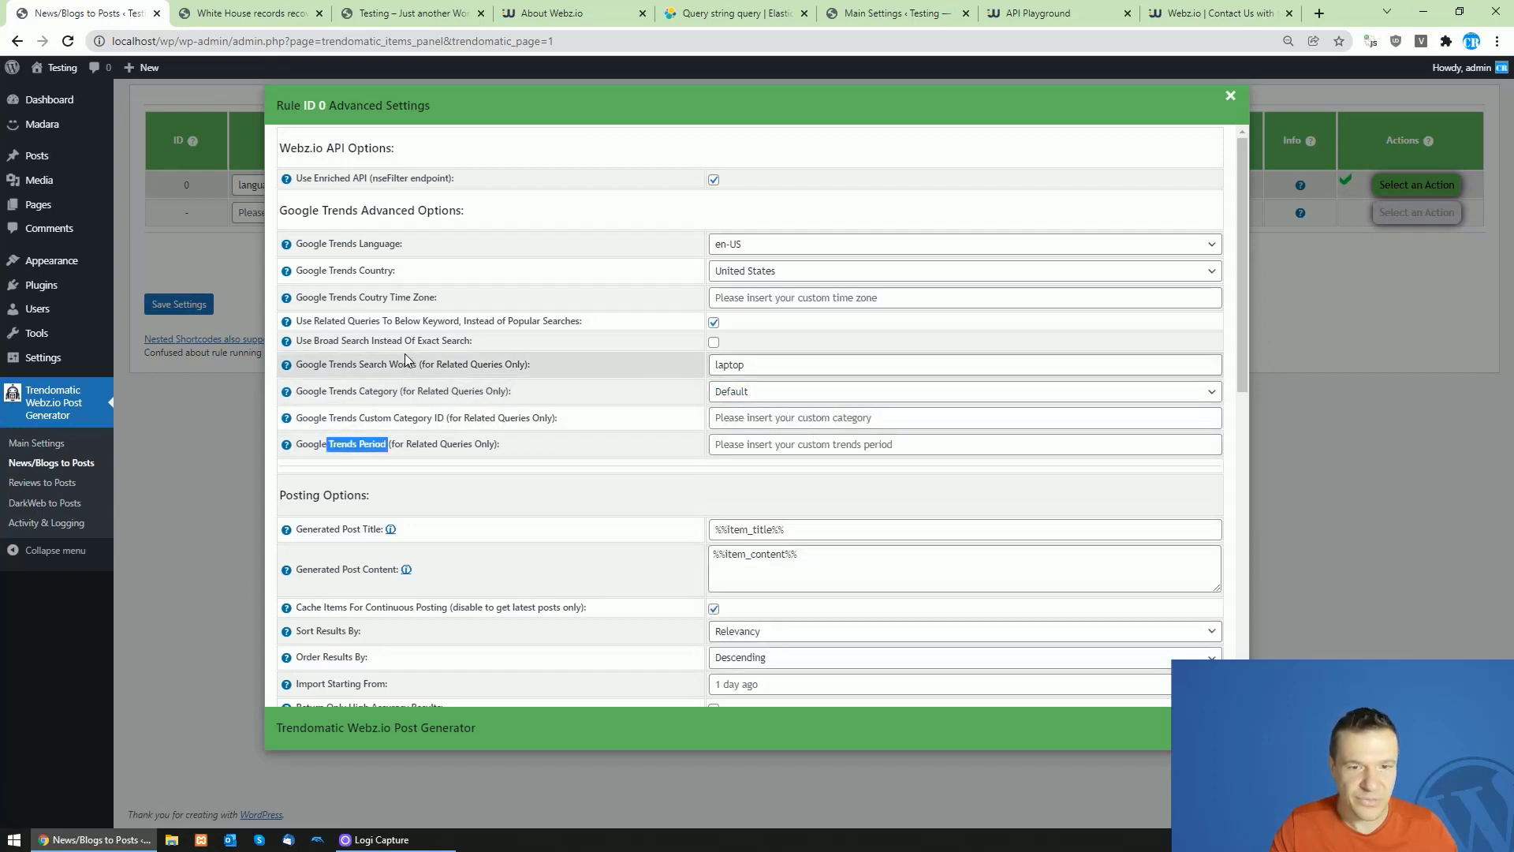
Step: Leave the rule's advanced settings and review the Use Google Trends option in the rules list
click(371, 359)
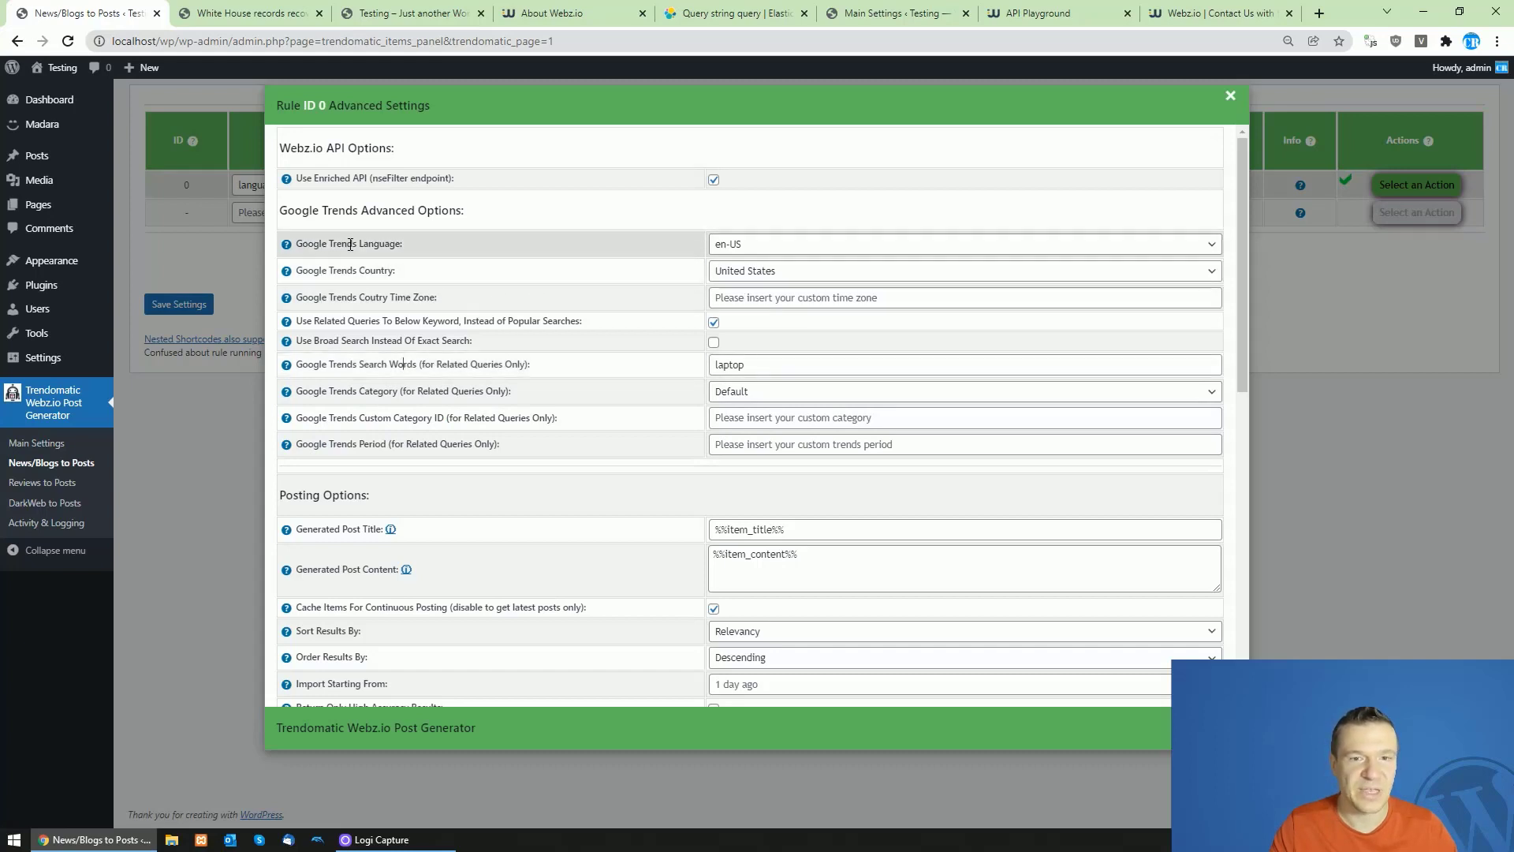
click(206, 268)
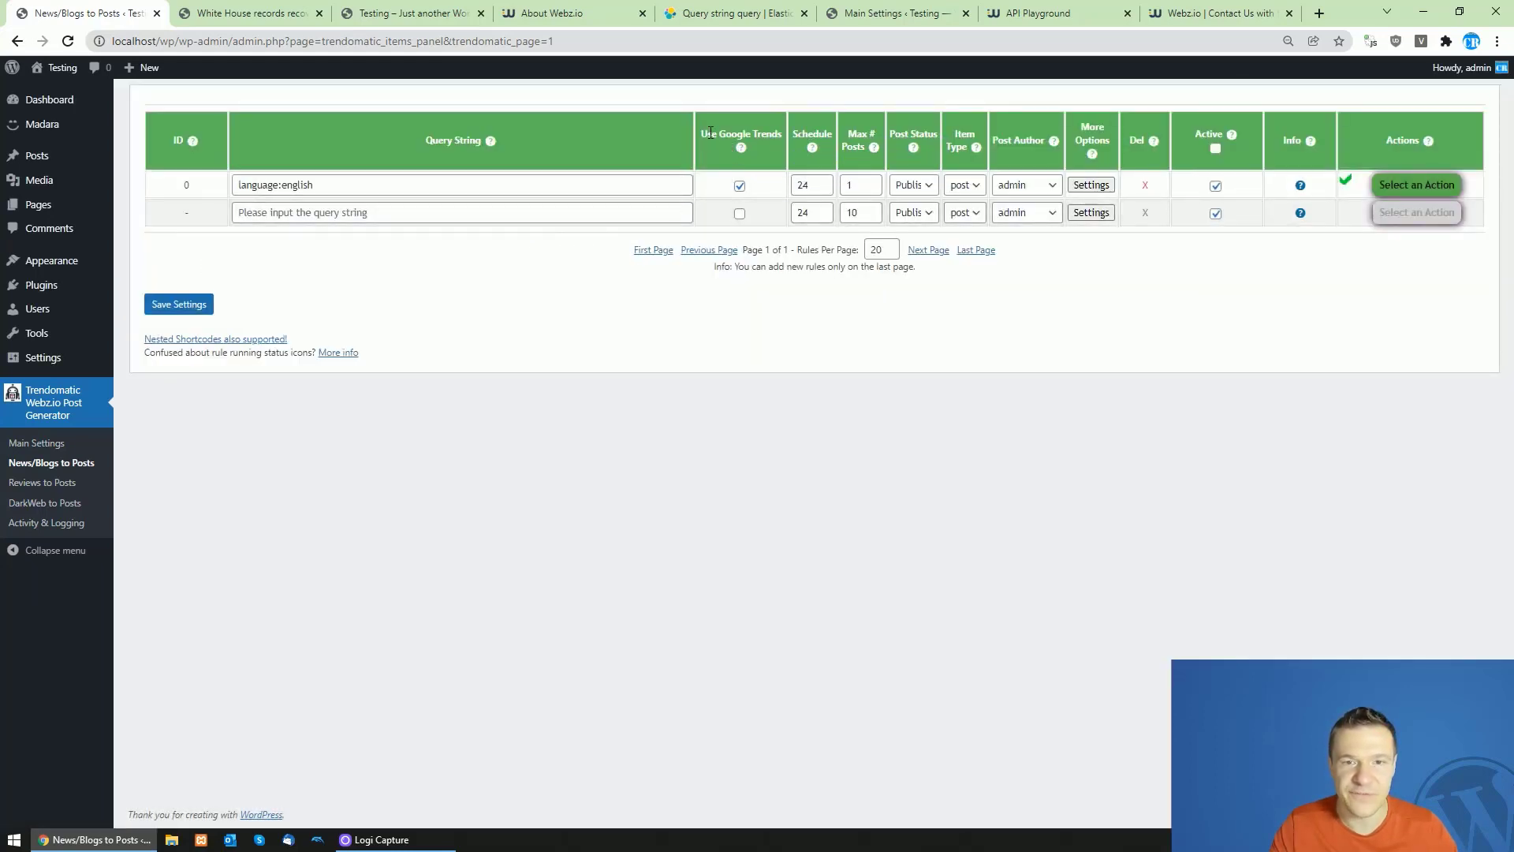
drag(700, 132, 786, 138)
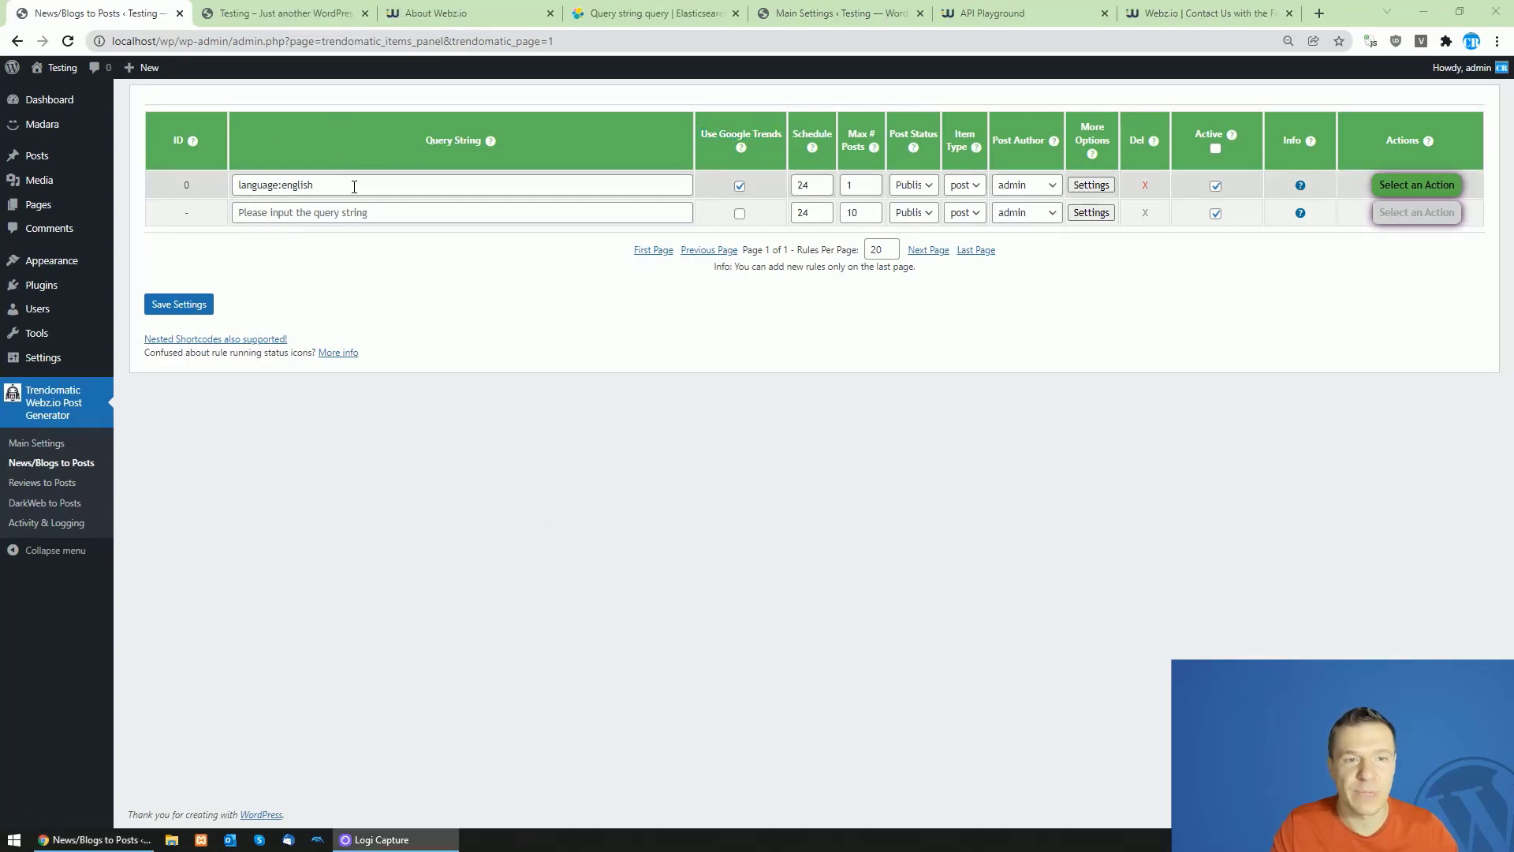
Step: Examine the Generated Post Title option in the language:english rule's posting options, and return to the rules list
click(1091, 185)
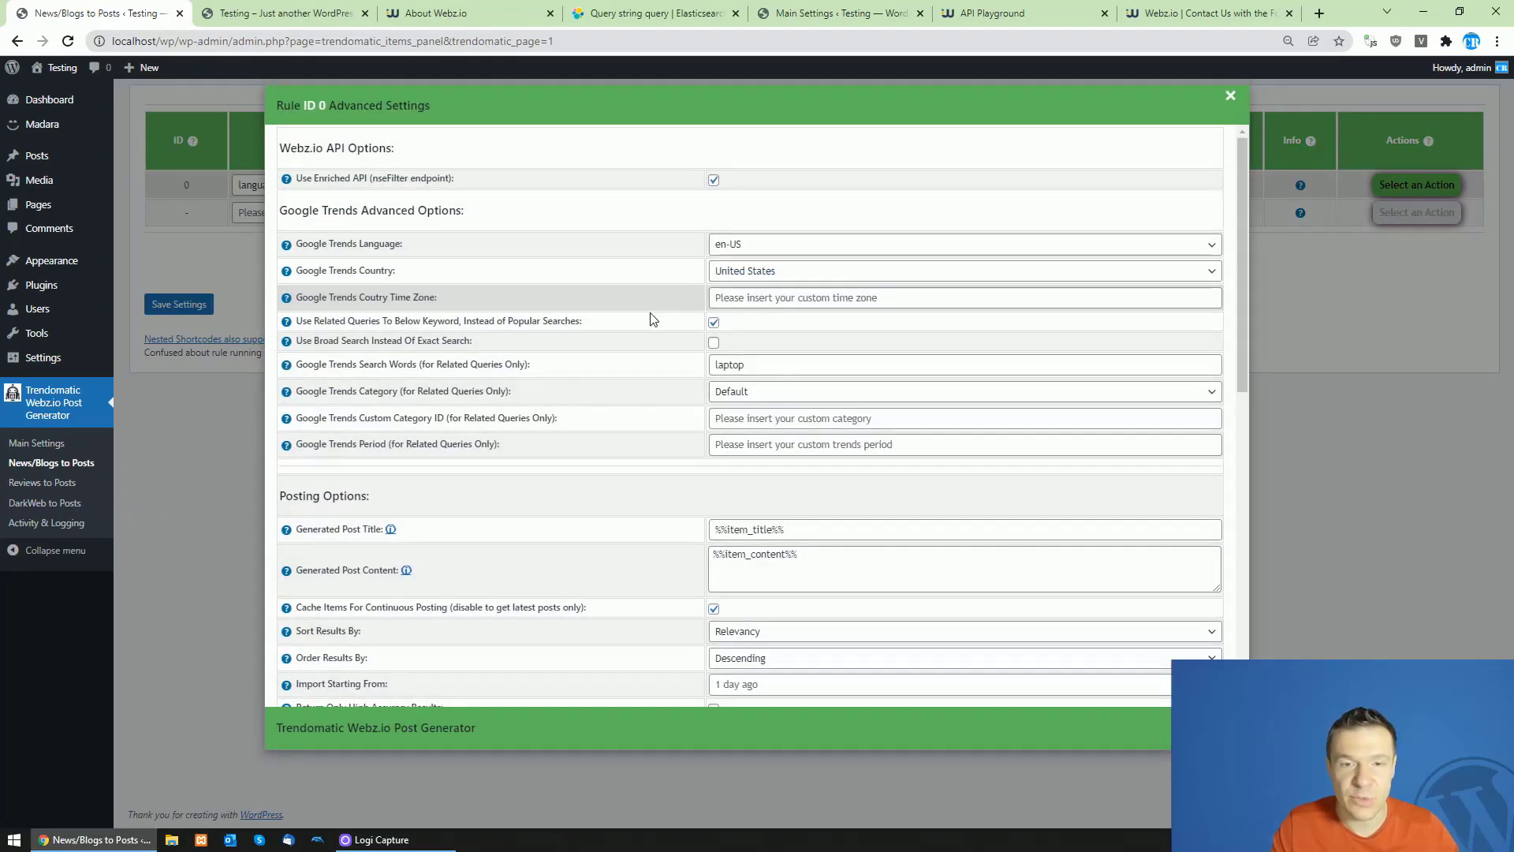
scroll(611, 402, down, 2)
scroll(607, 388, down, 1)
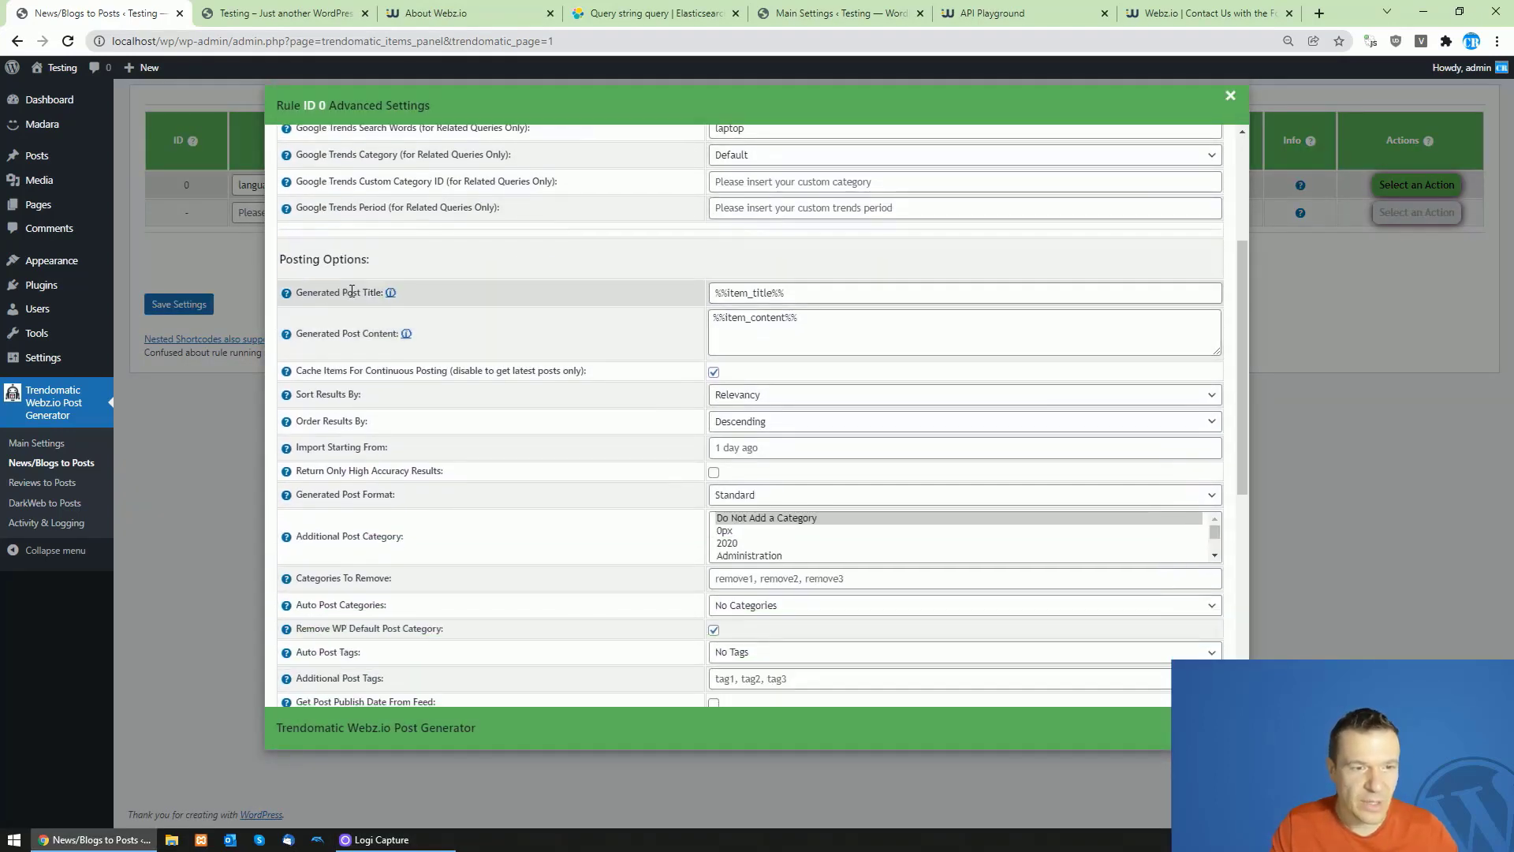
drag(298, 290, 385, 294)
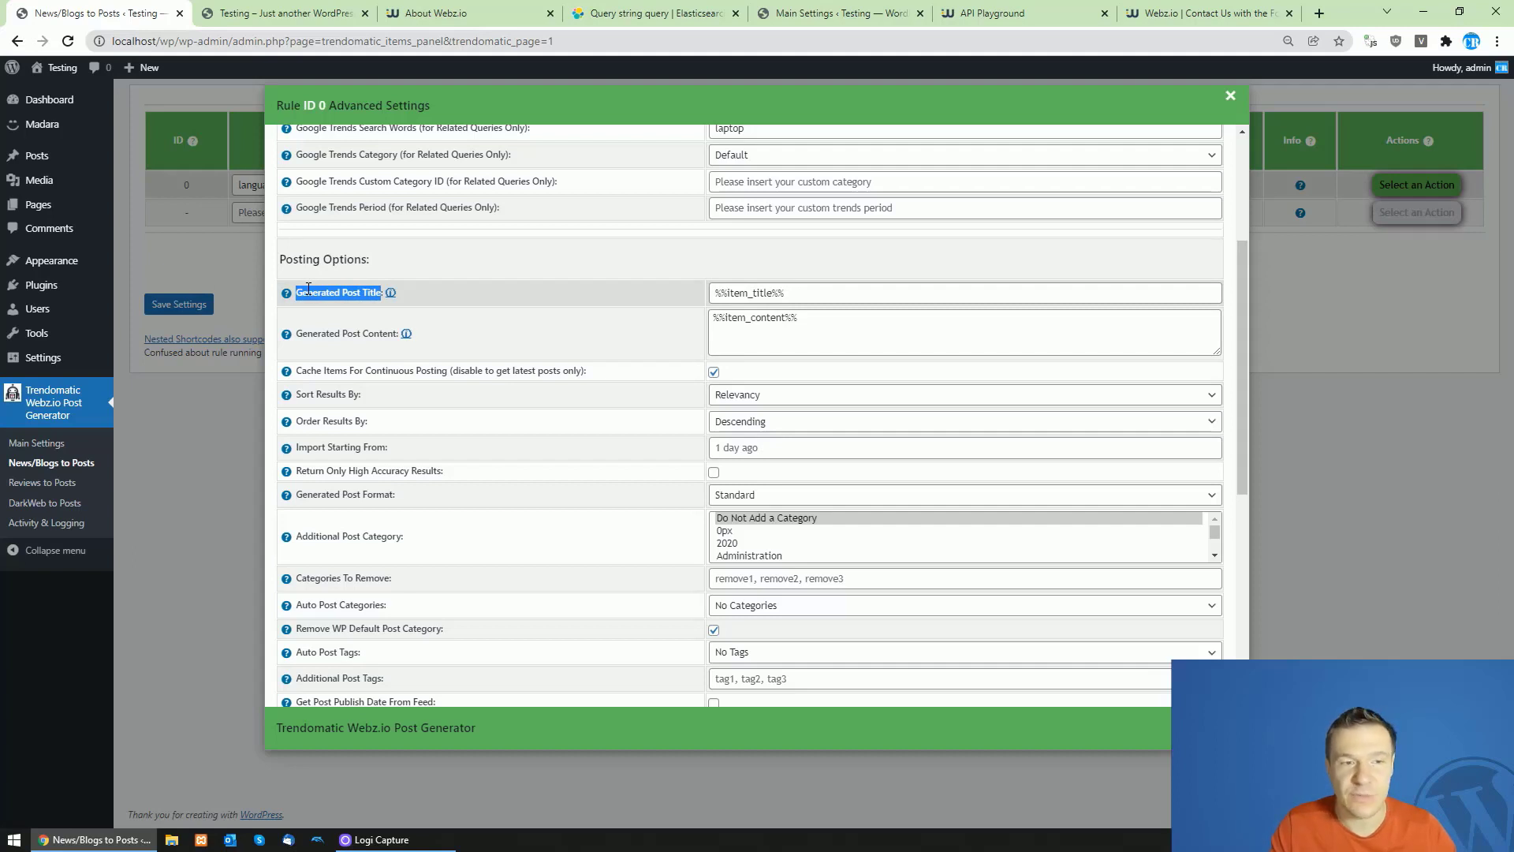
click(141, 242)
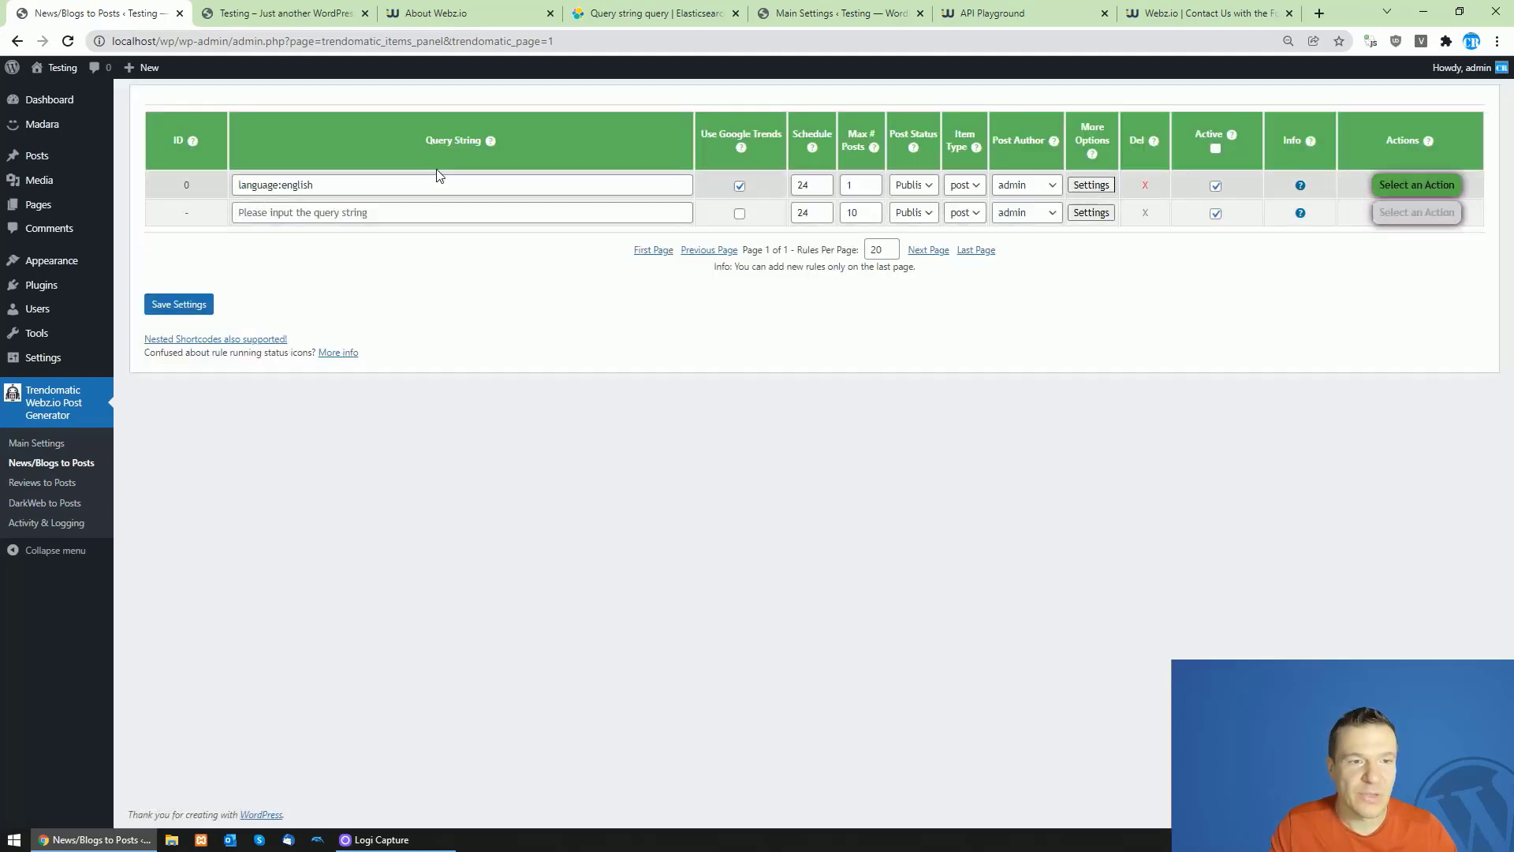
Step: Disable Use Google Trends for the language:english rule, and check the shortcodes supported by its generated post title
click(740, 186)
click(1091, 185)
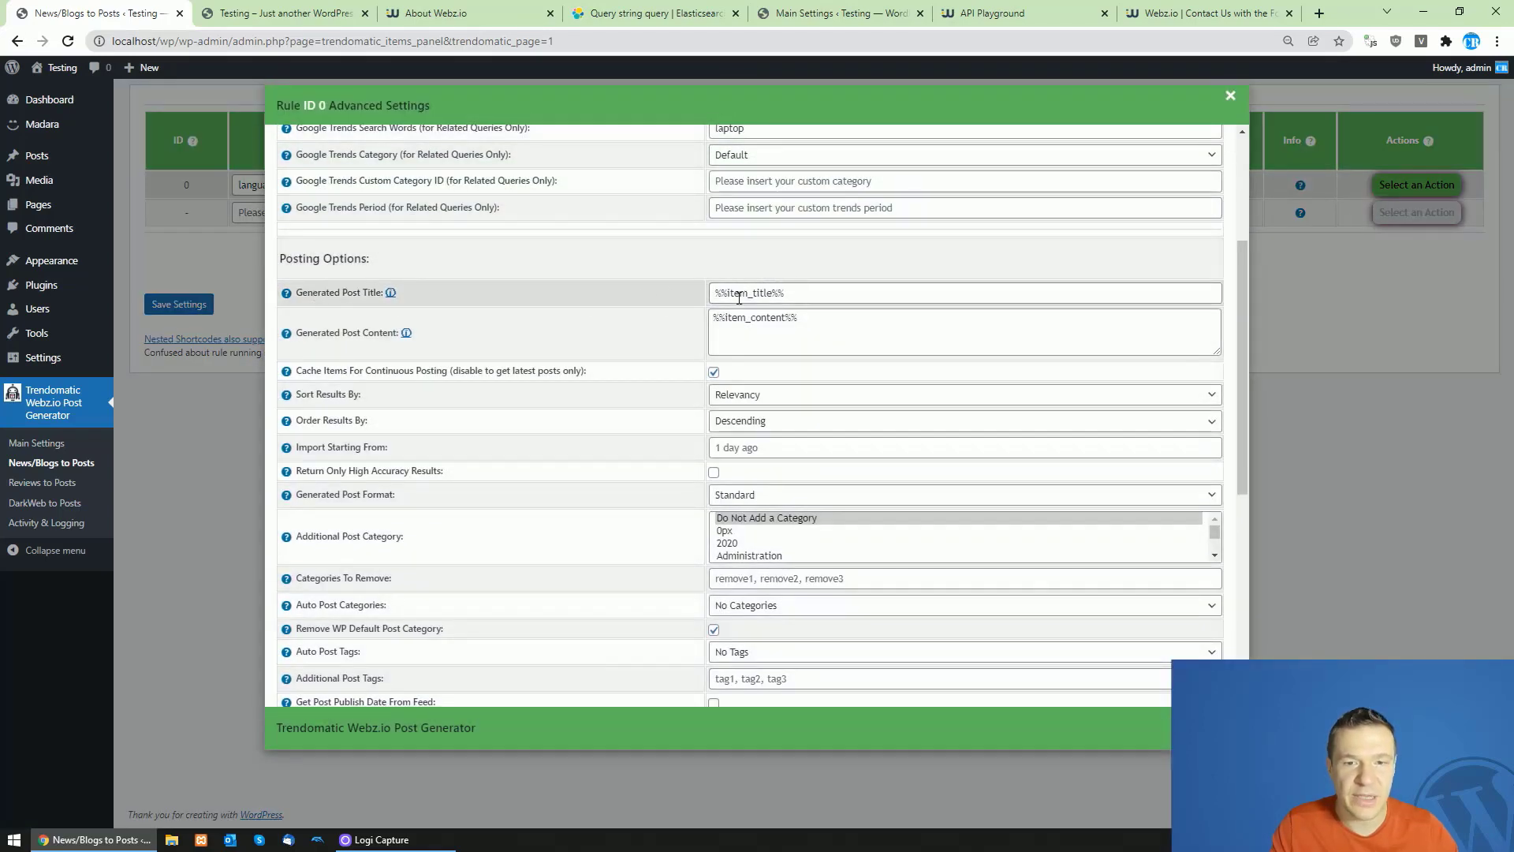
mouse_move(287, 293)
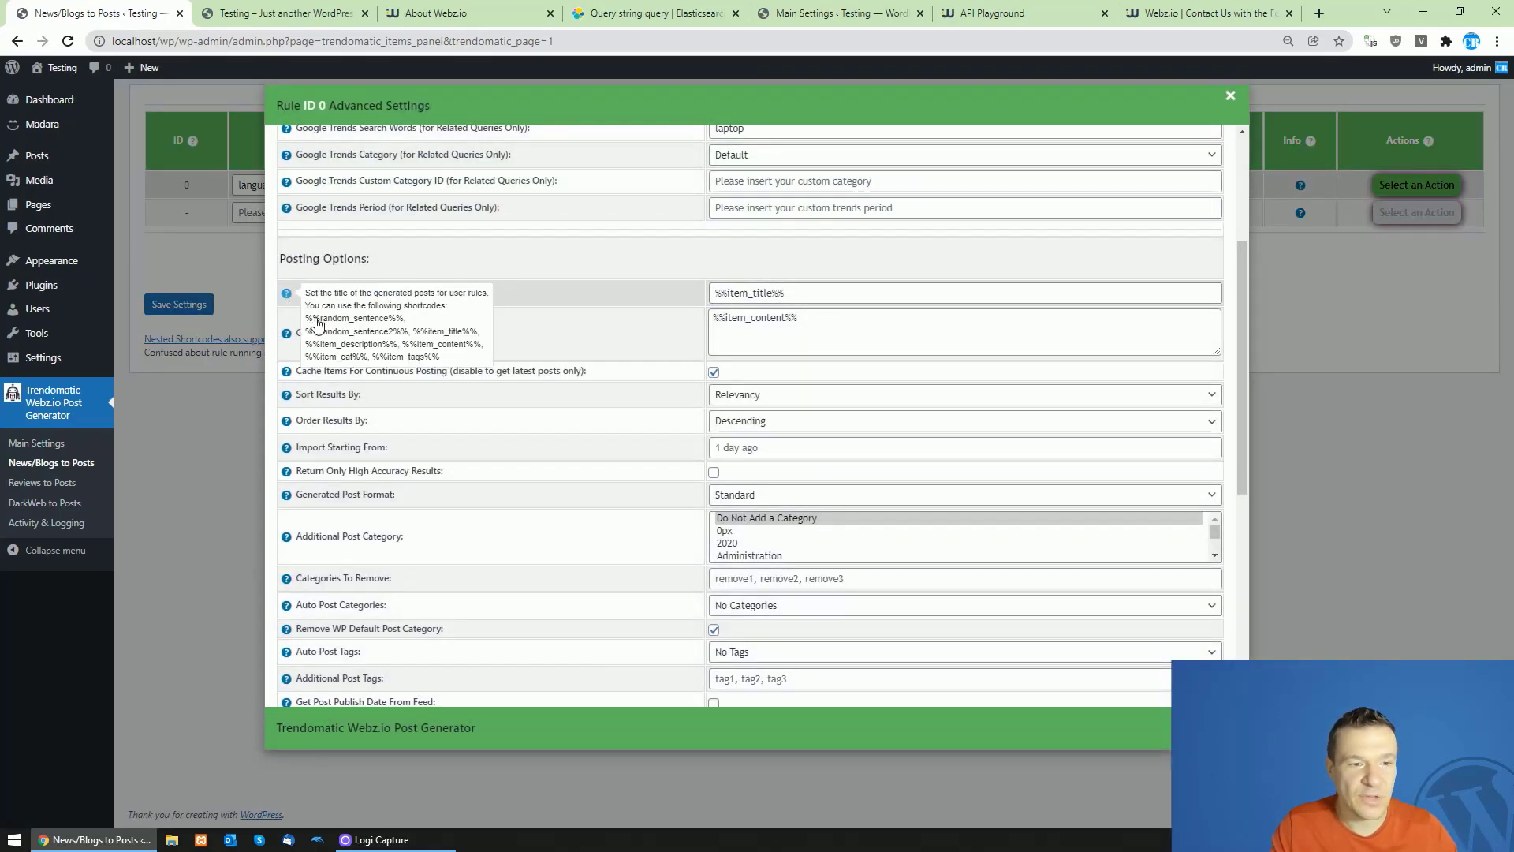
drag(332, 322, 446, 357)
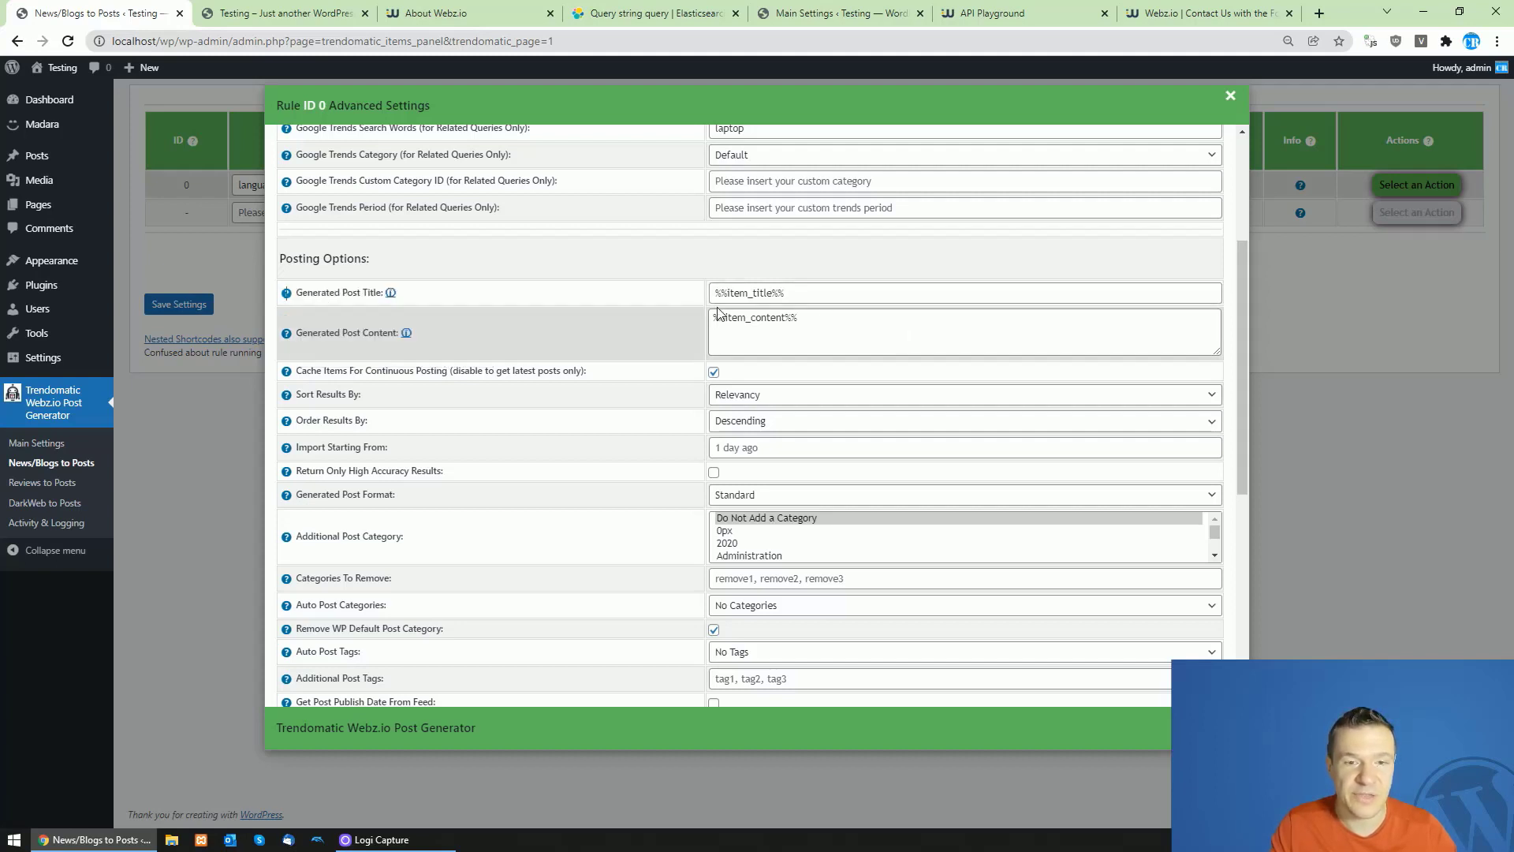
Step: Add the prefix "News: " before %%item_title%% in the rule's generated post title
drag(297, 292, 384, 293)
click(453, 291)
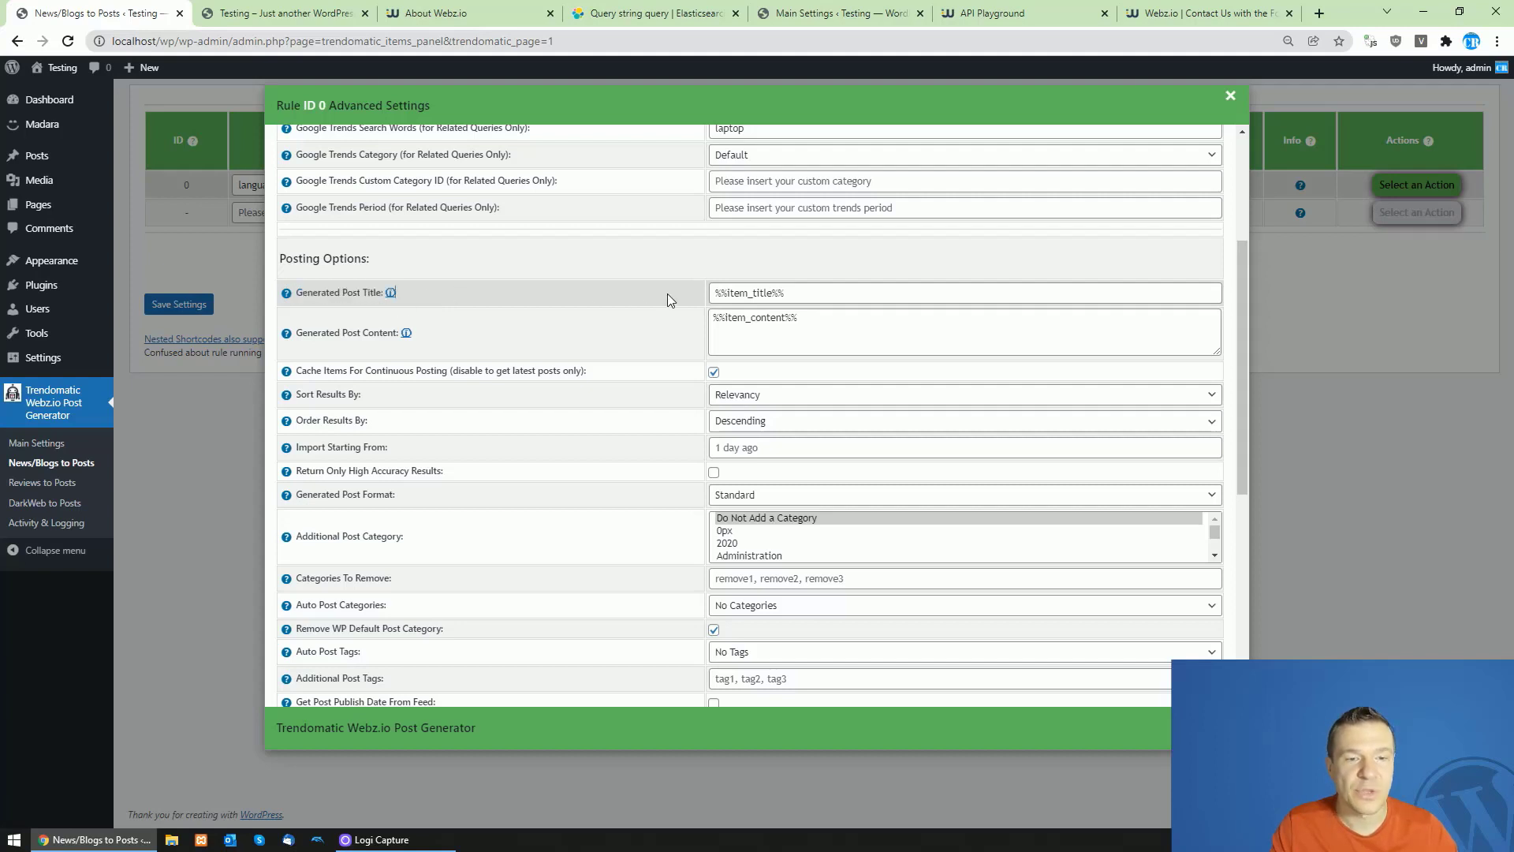
click(719, 293)
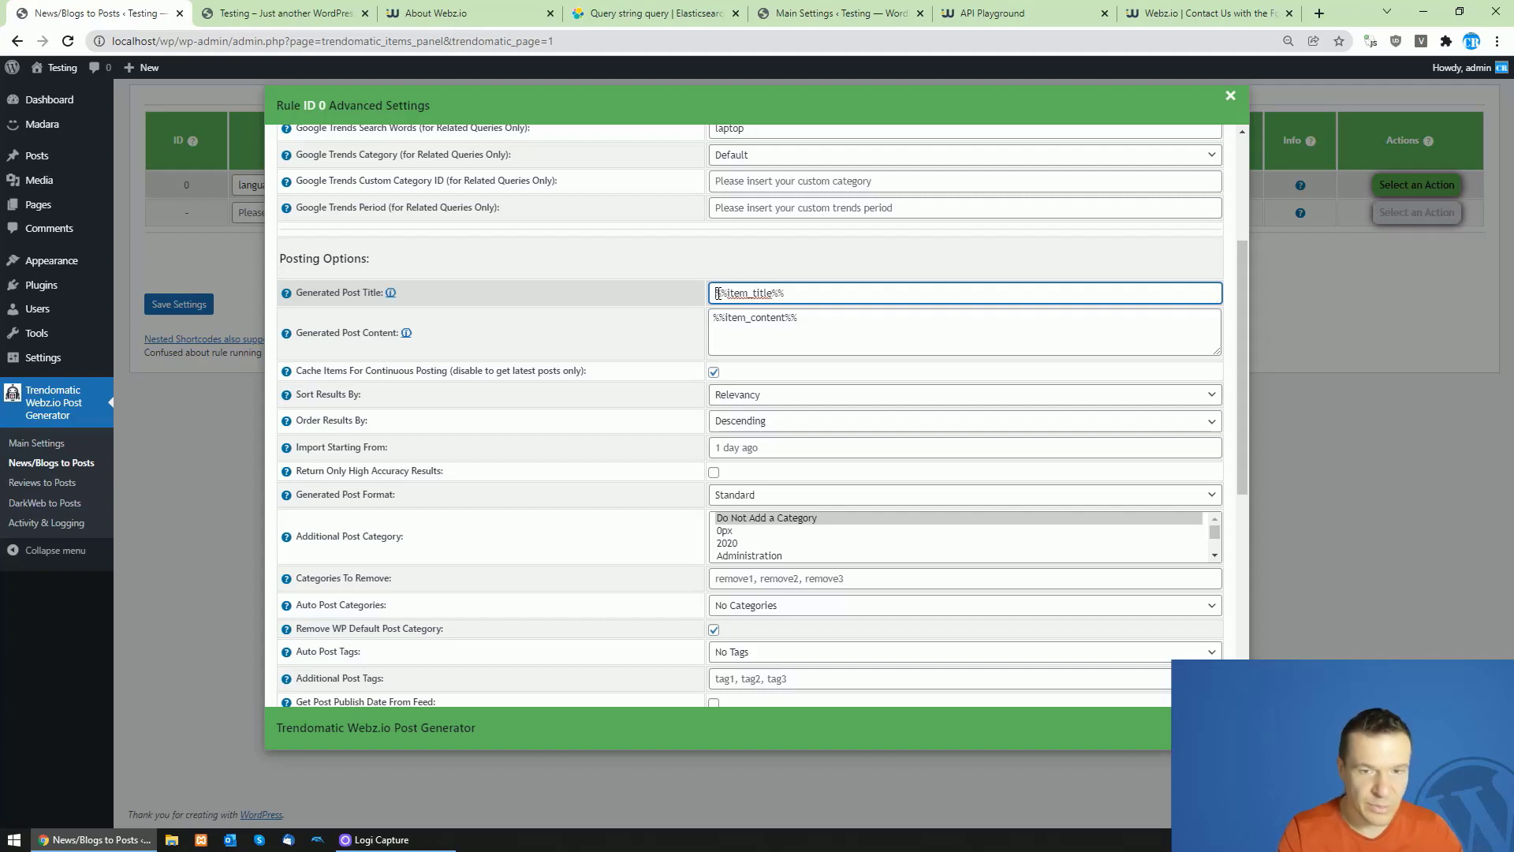
text(News:)
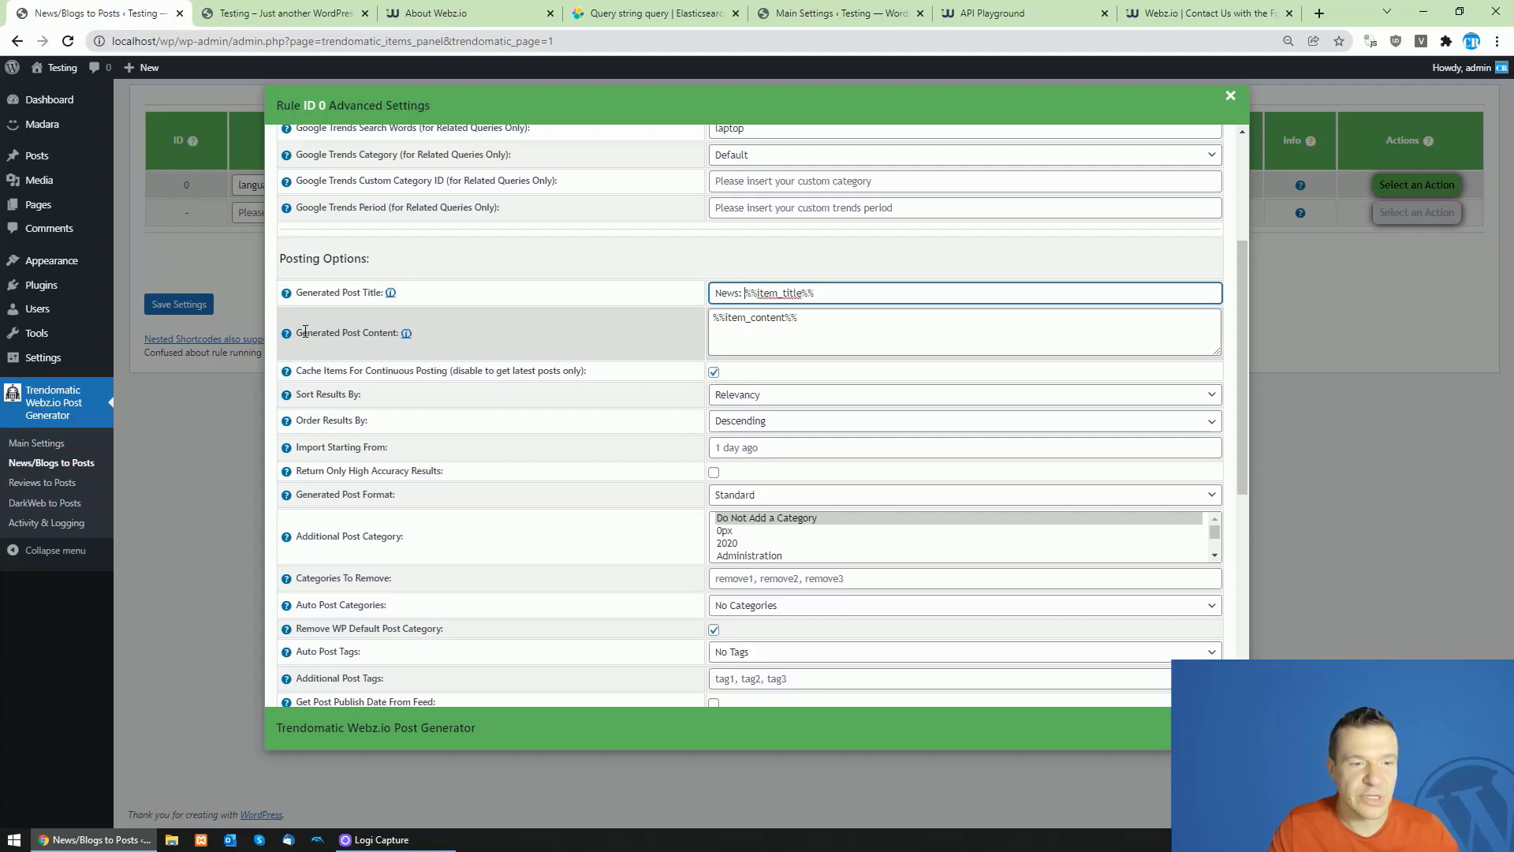
Step: Review the shortcodes supported by the generated post content, and add "Static text: " before %%item_content%%
mouse_move(306, 332)
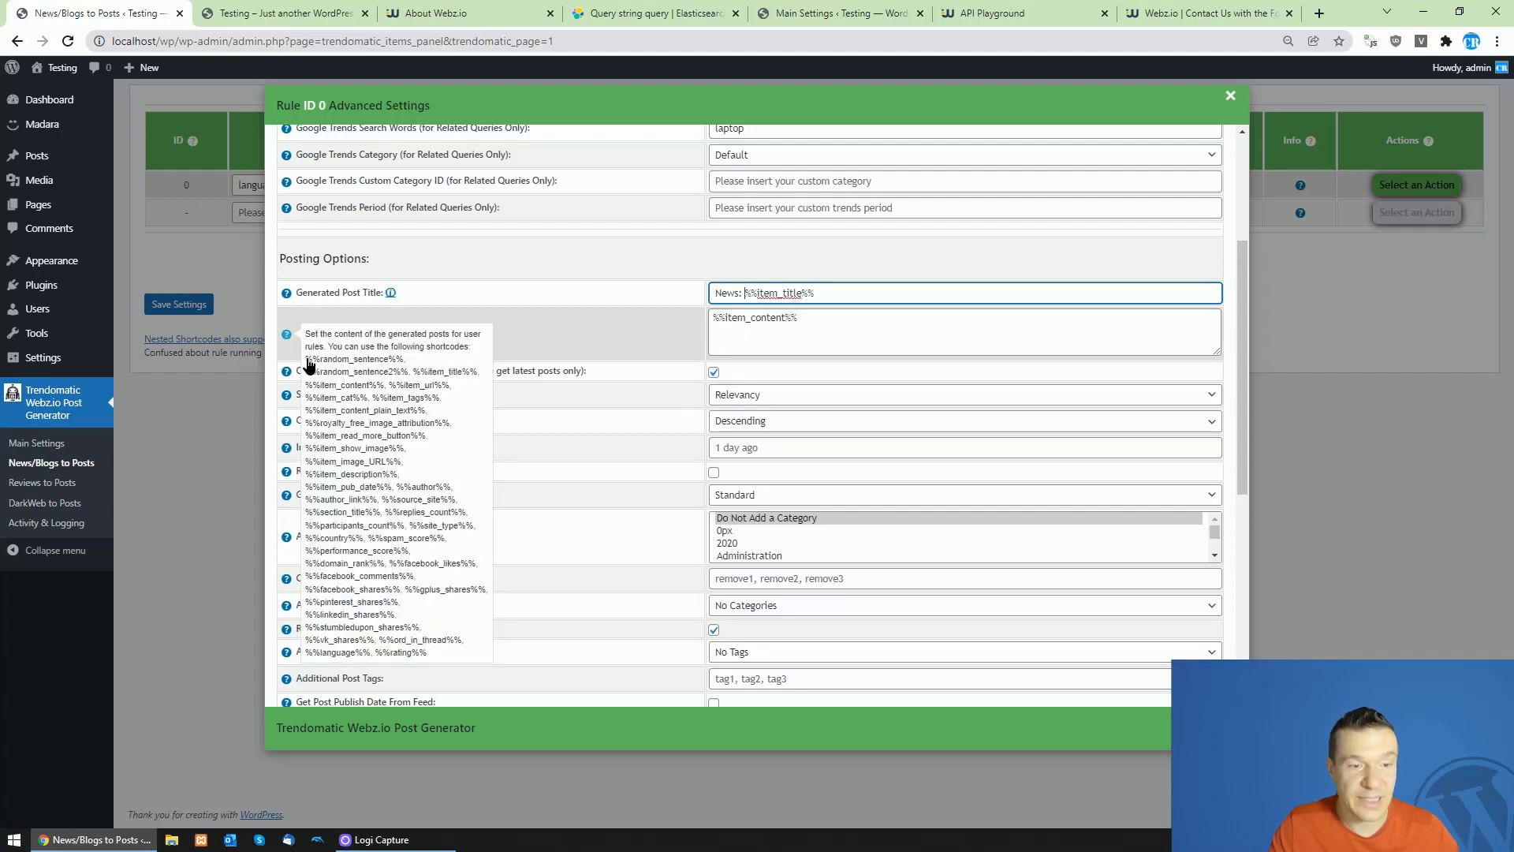
drag(308, 364, 403, 659)
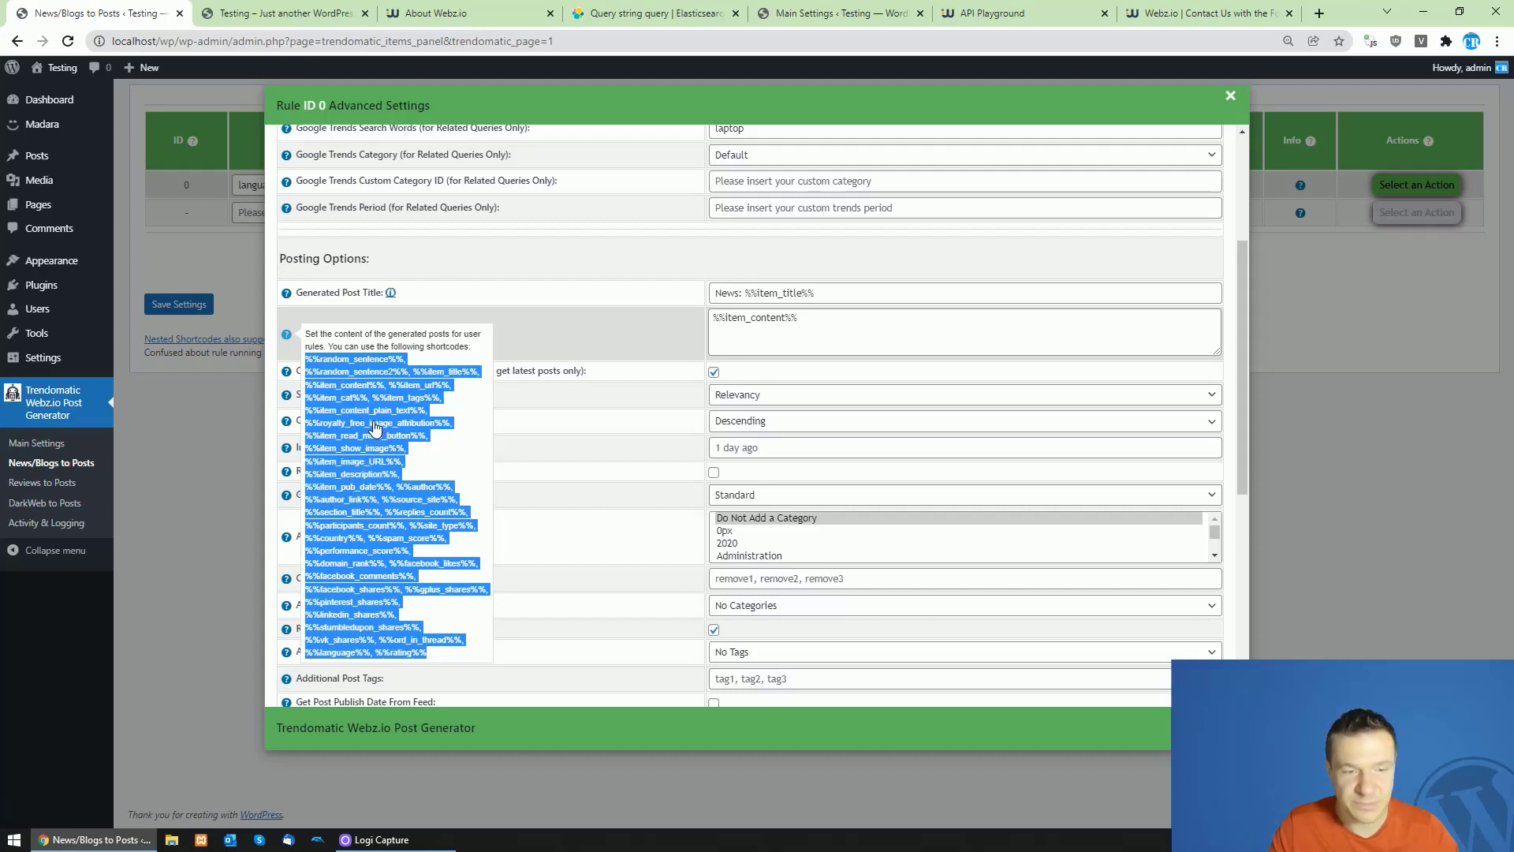
click(715, 347)
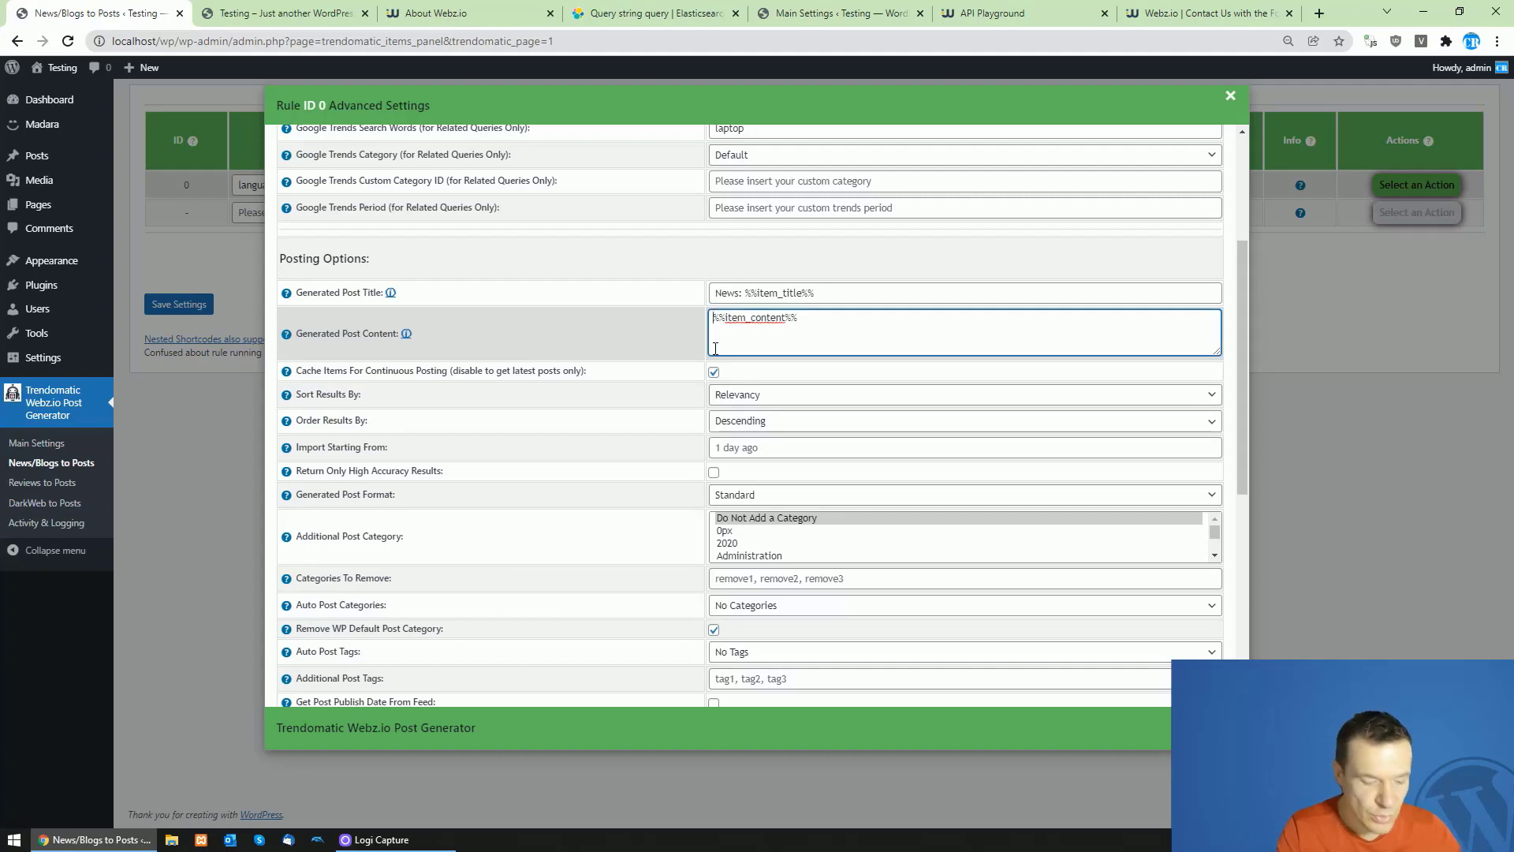
text(Static )
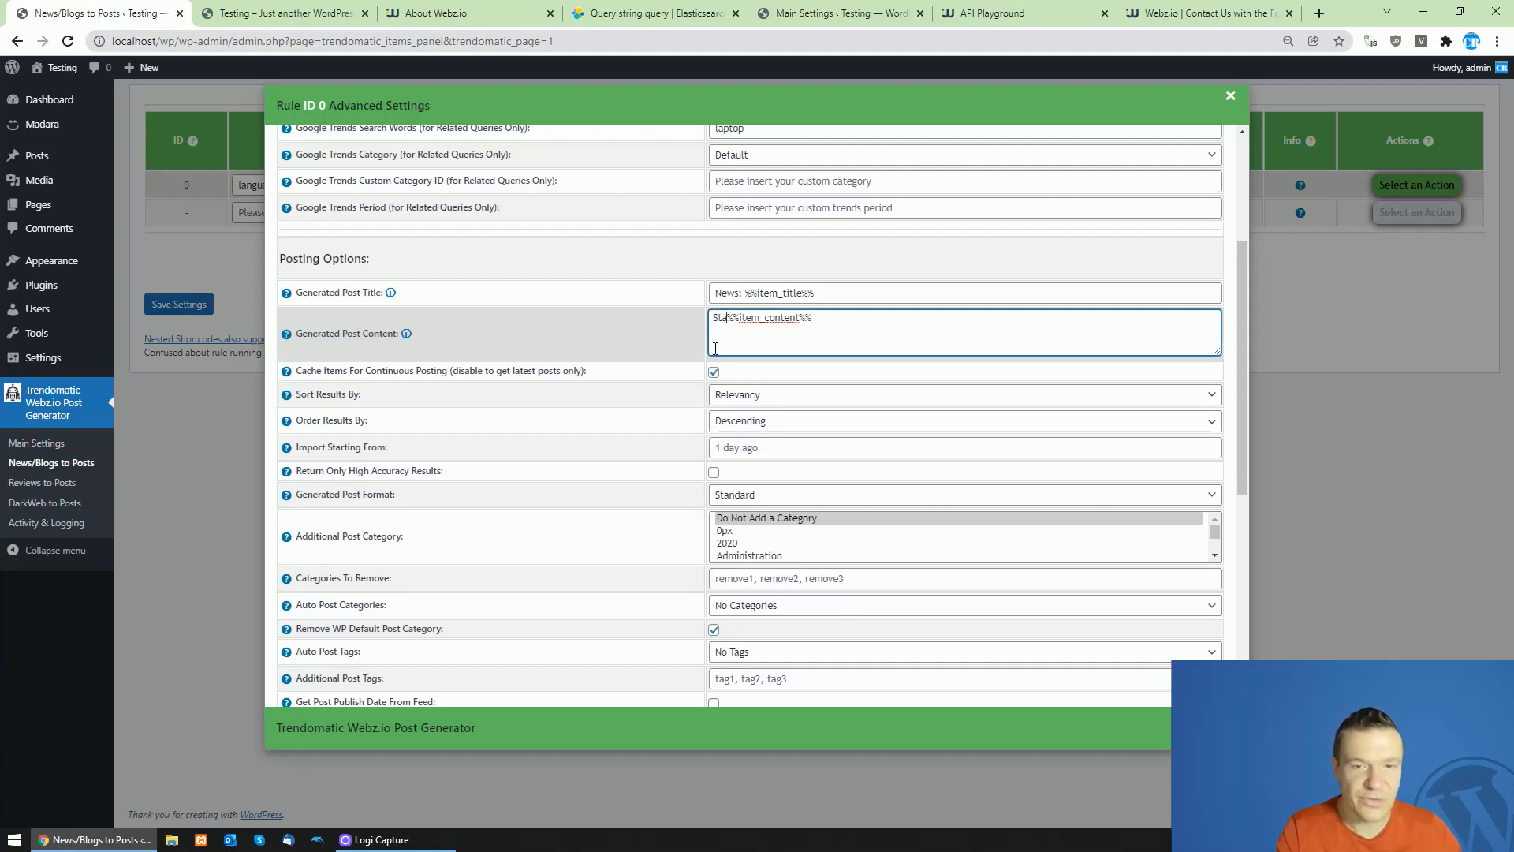
text(text:)
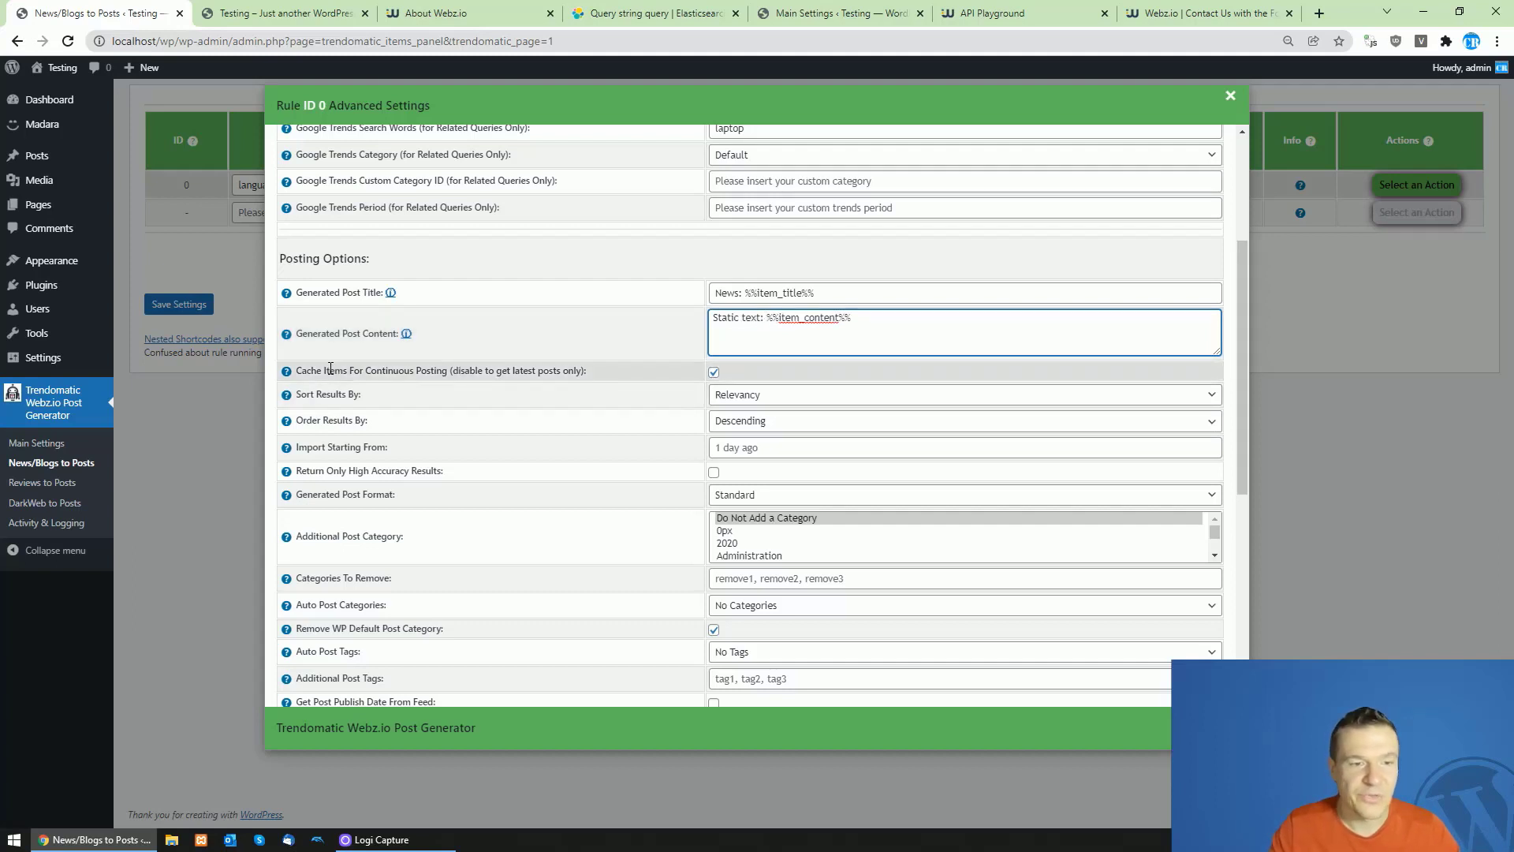
Step: Examine the Cache Items For Continuous Posting option, check the rule's row in the rules list, and return to its advanced settings
drag(300, 371, 378, 371)
click(414, 372)
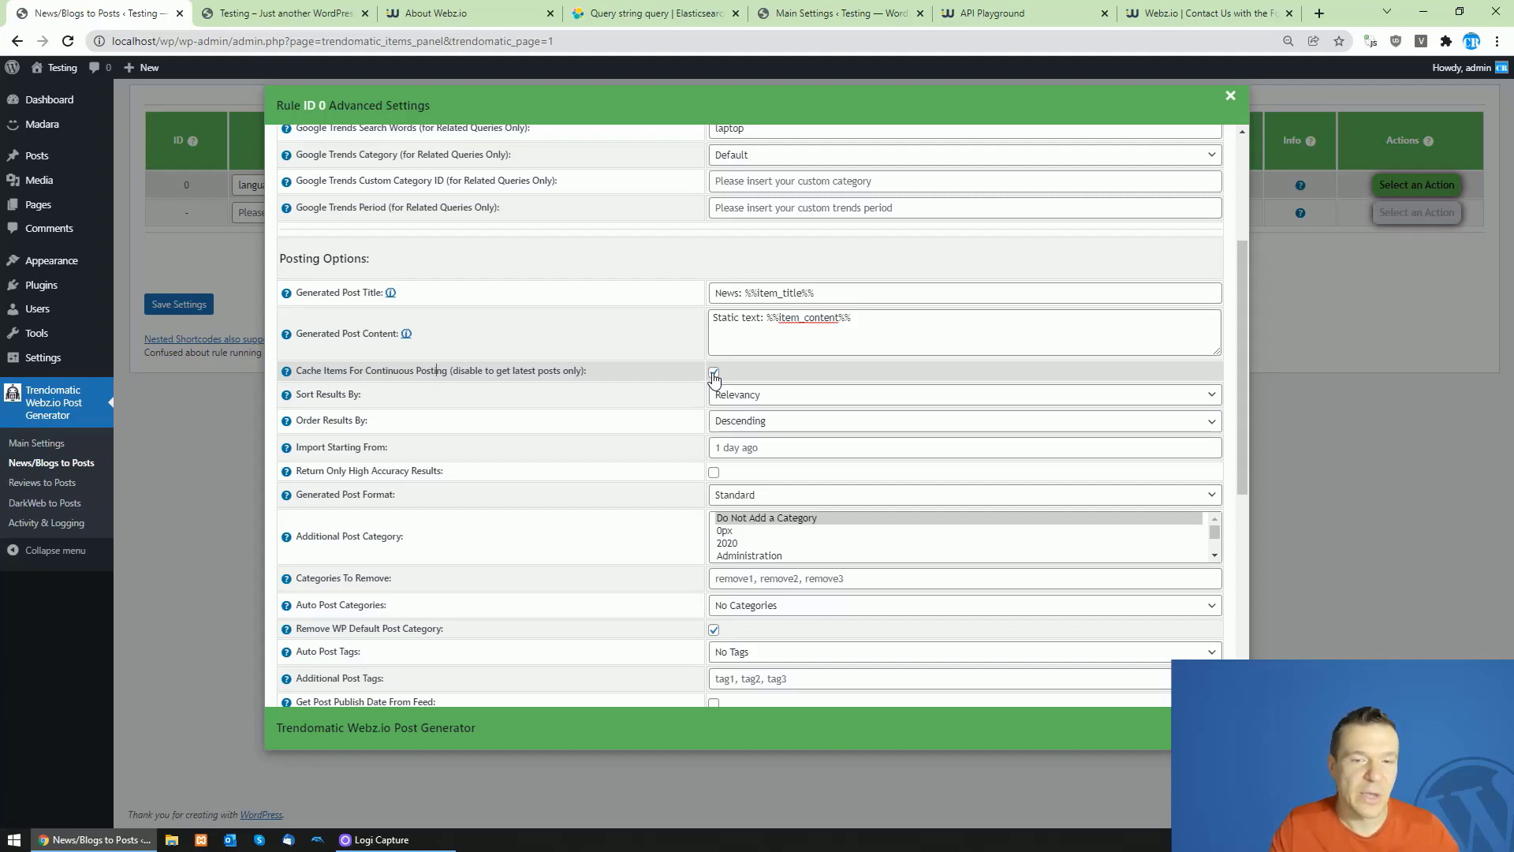
click(1309, 262)
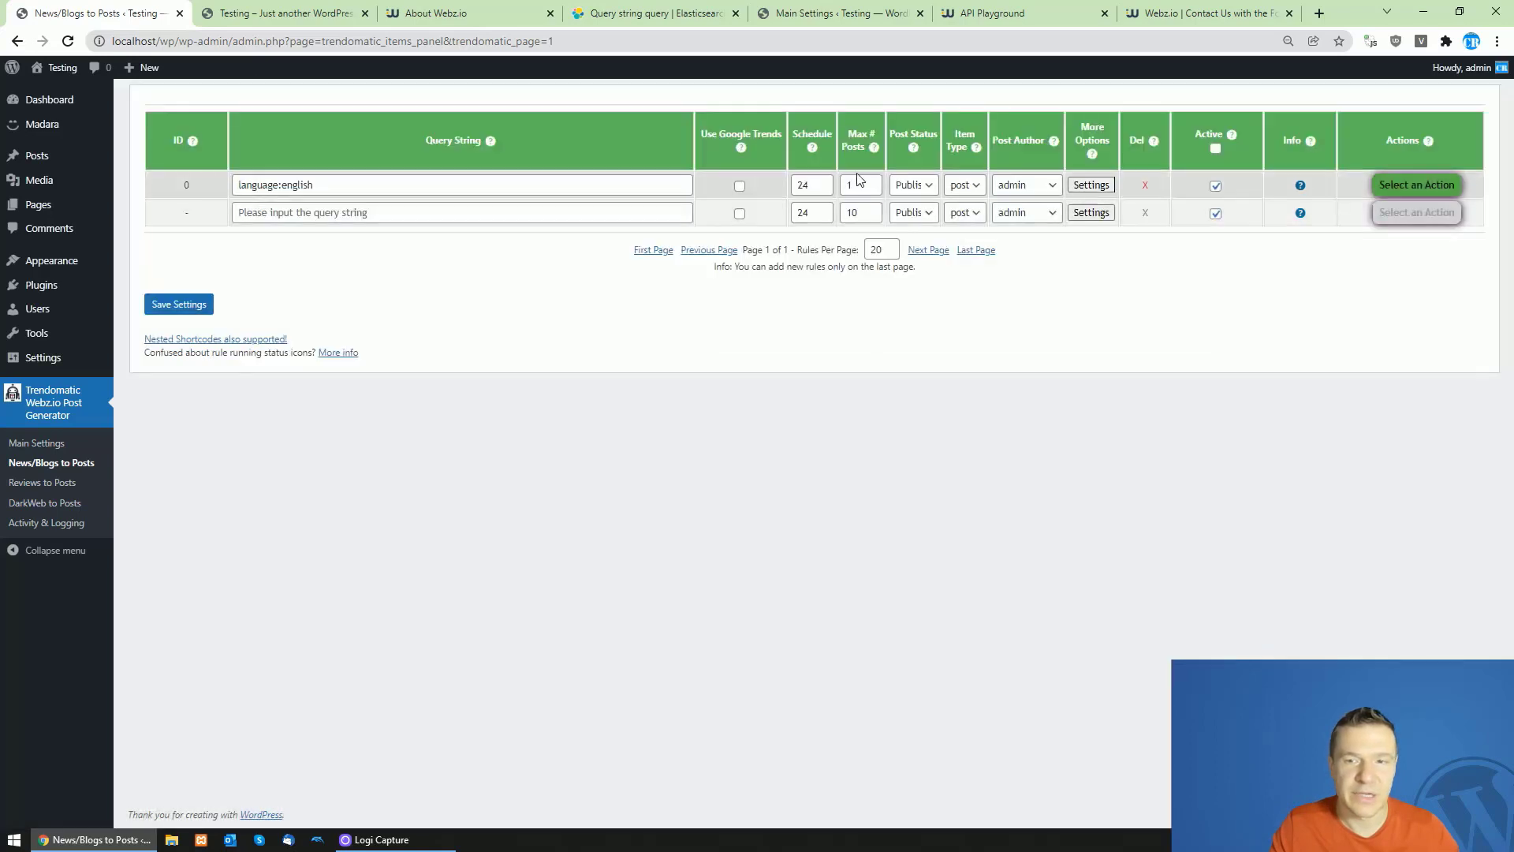
click(1092, 184)
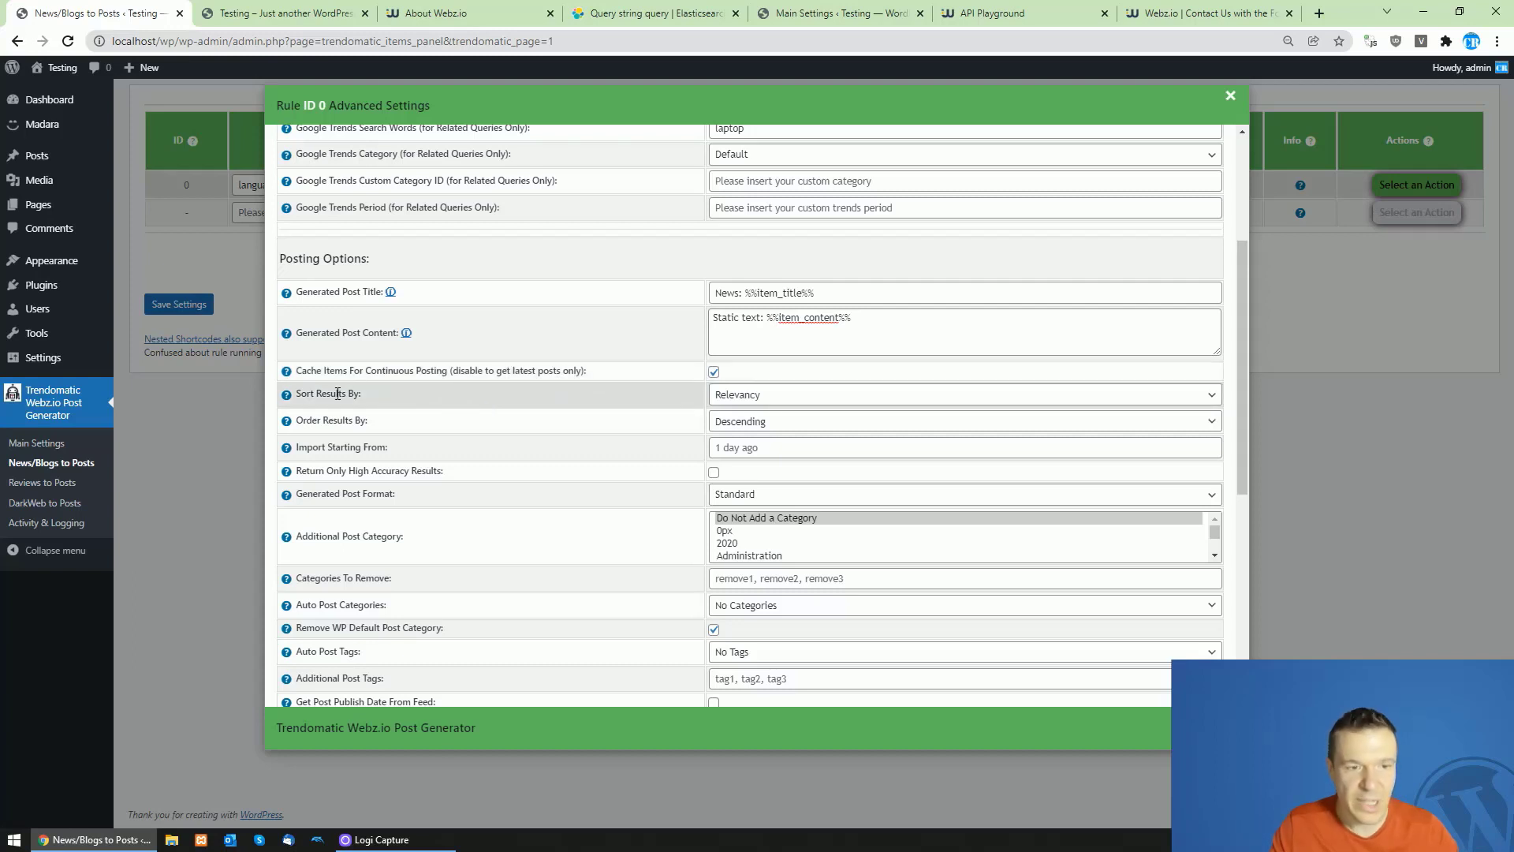
Step: Review the Sort Results By and Order Results By options, keeping Relevancy and Descending
click(726, 394)
click(321, 396)
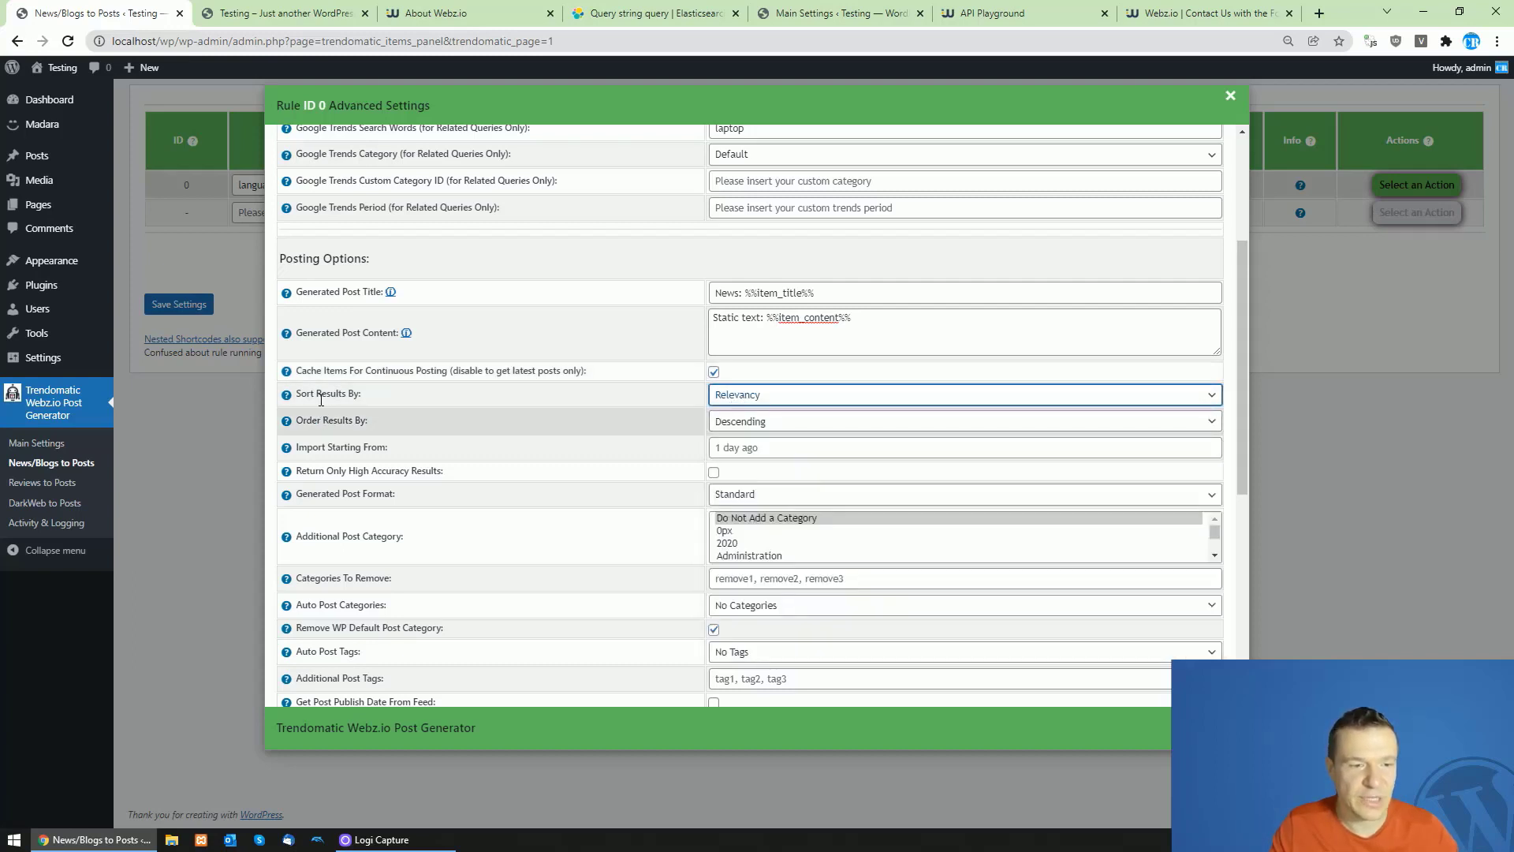
click(733, 422)
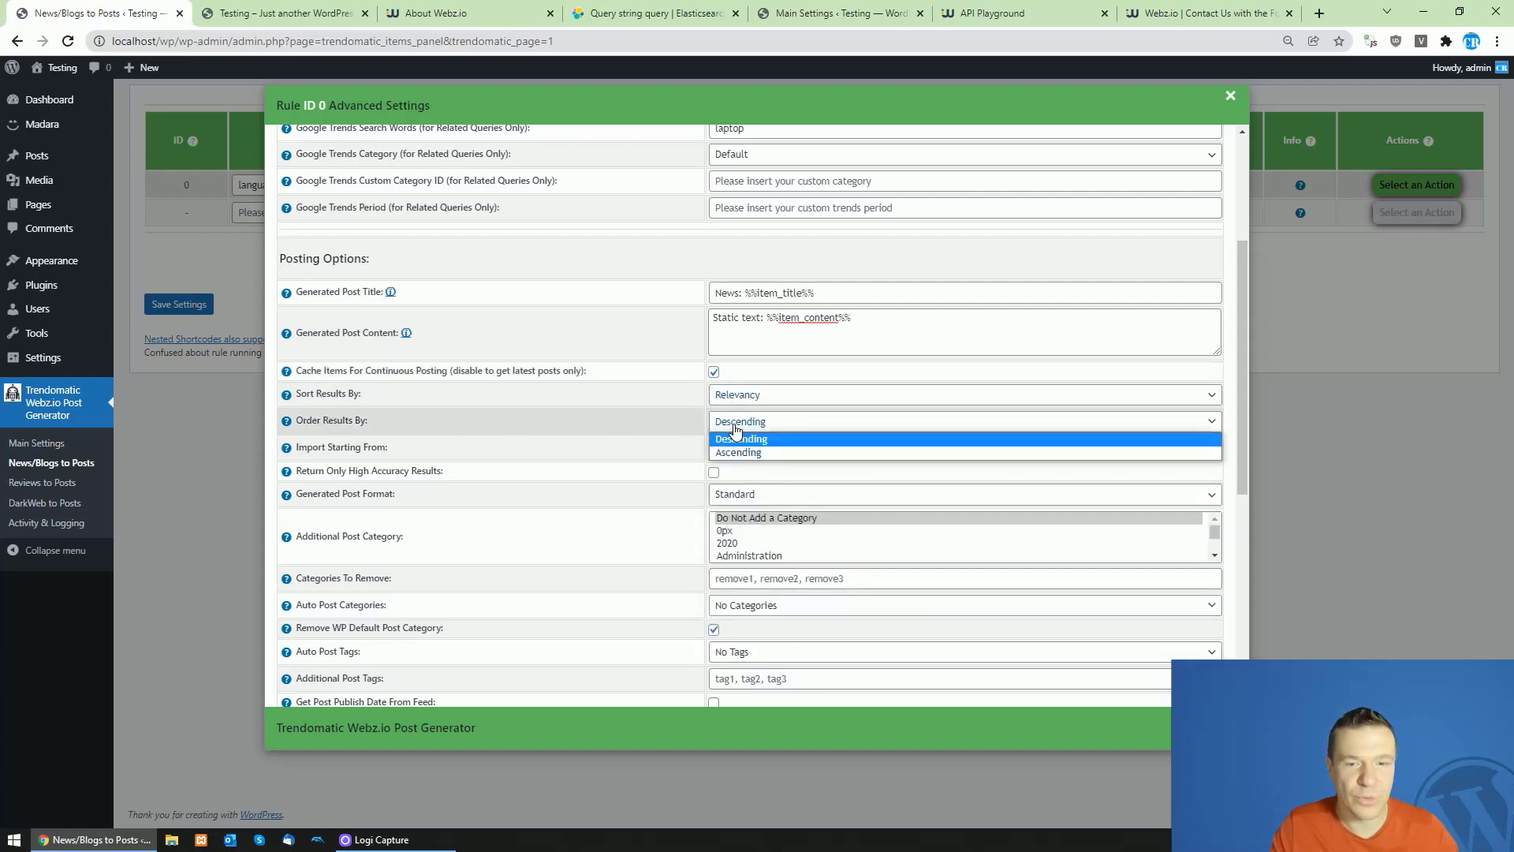
click(741, 435)
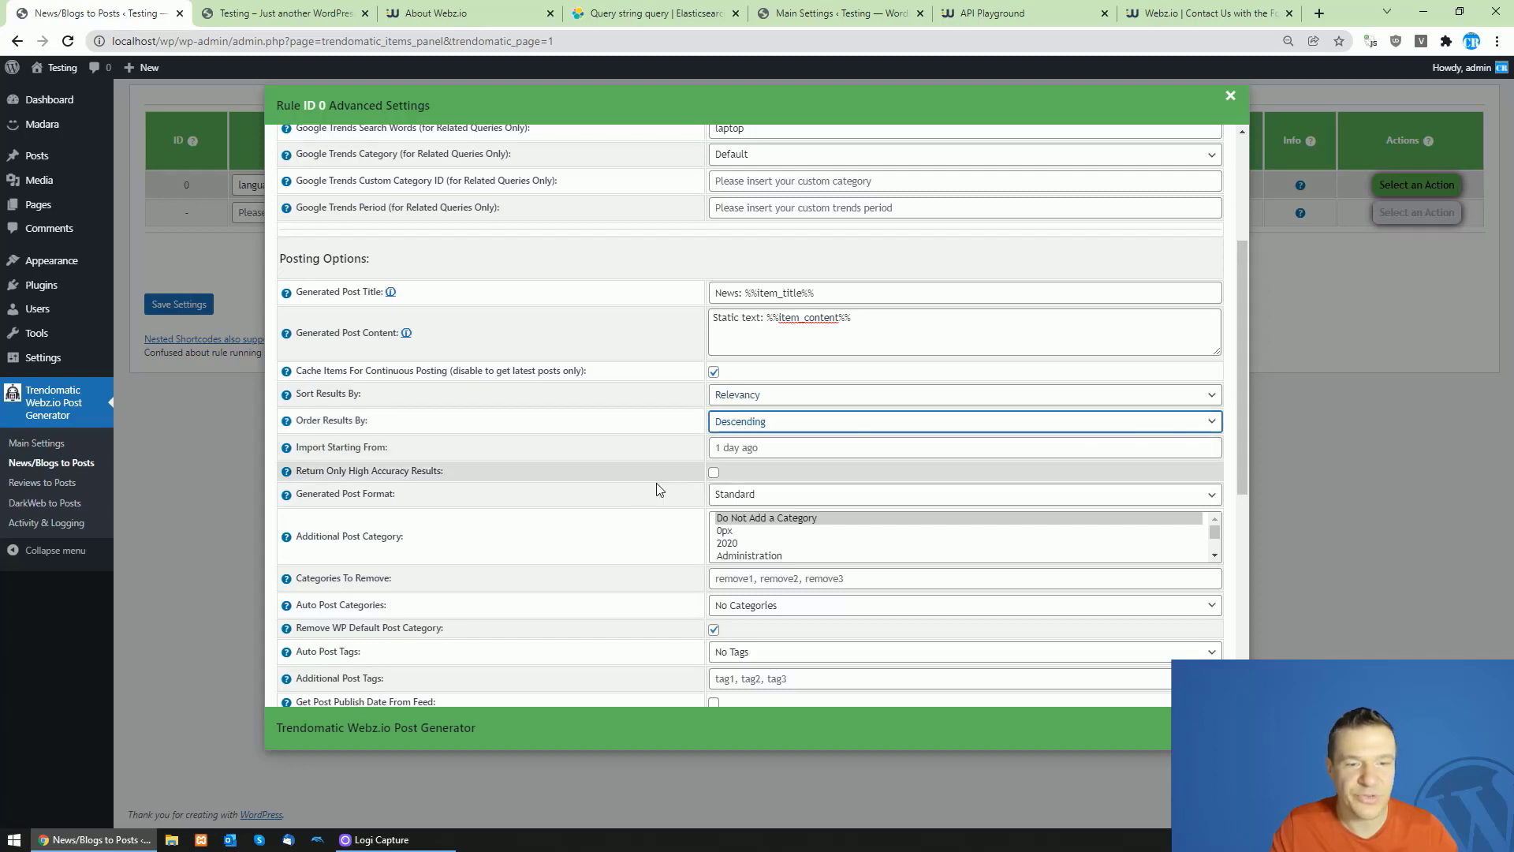
Step: Try an Import Starting From value of 1 hour ago, and clear the field again
click(726, 446)
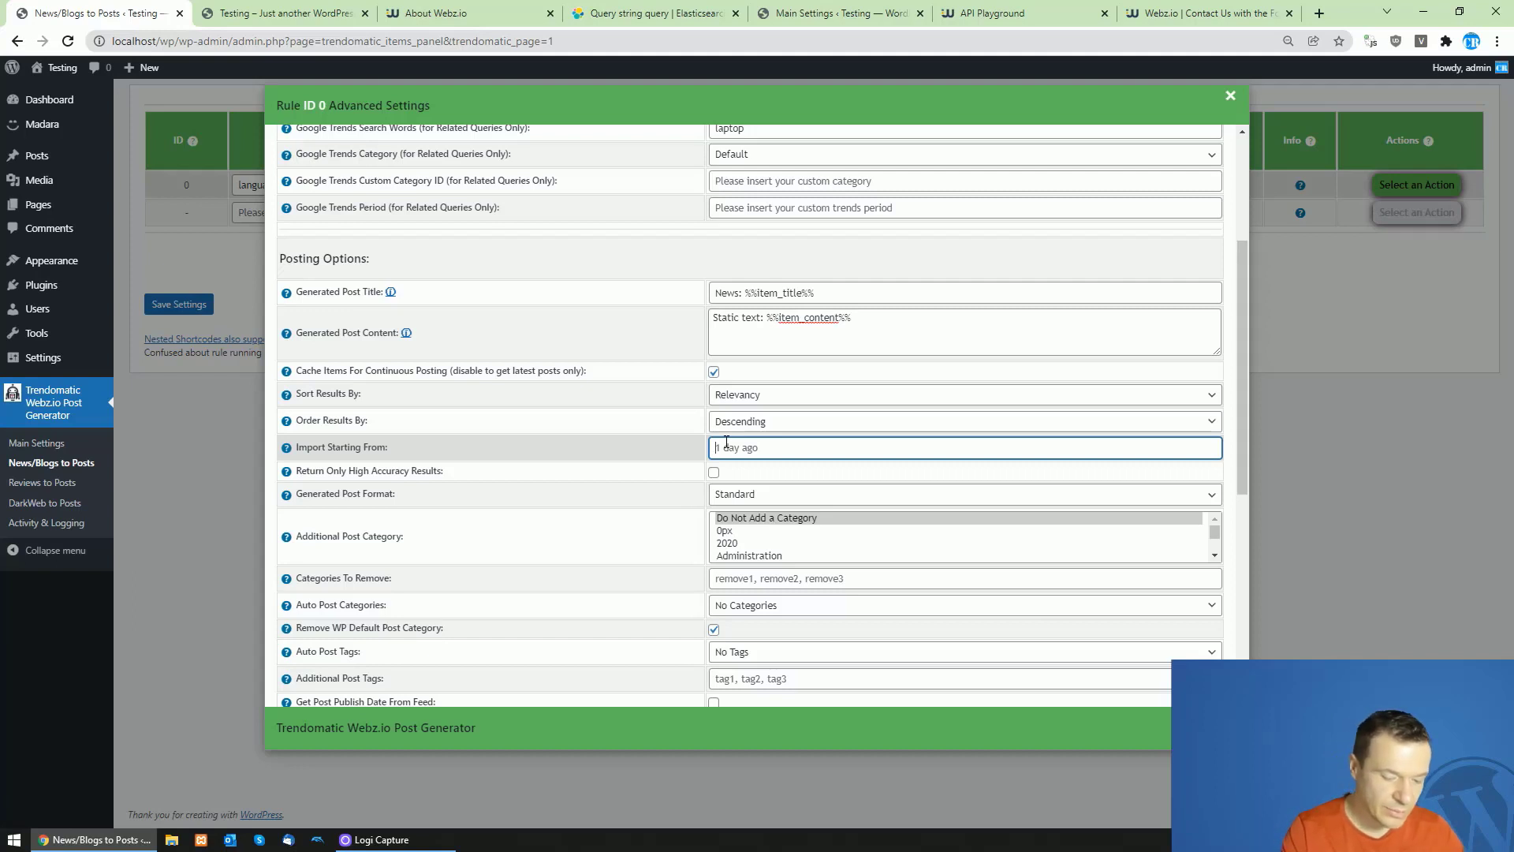
text(1 hour a)
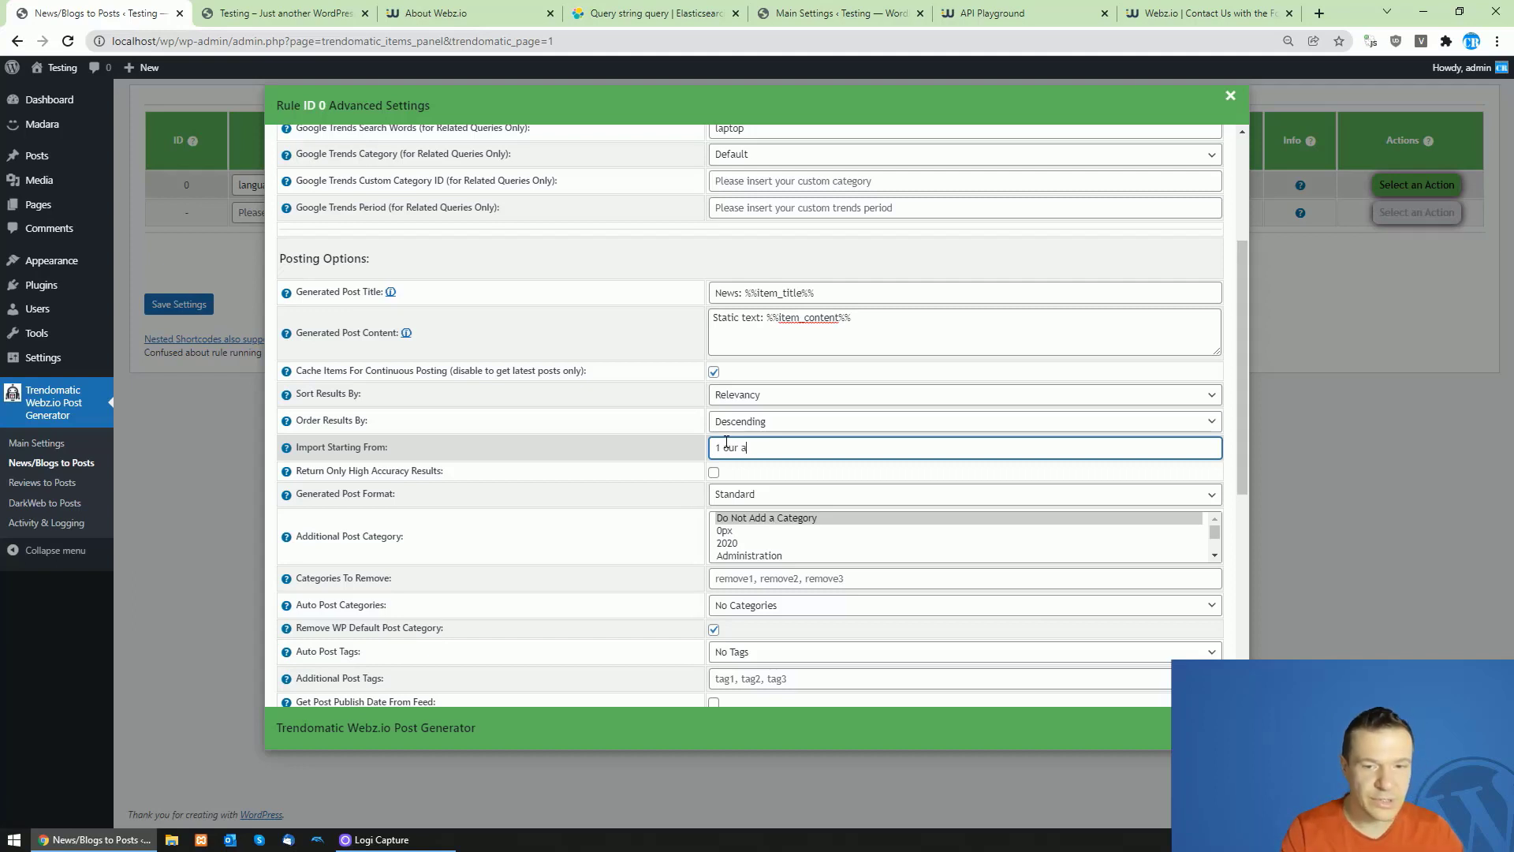
text(go)
key(ctrl+a)
key(BackSpace)
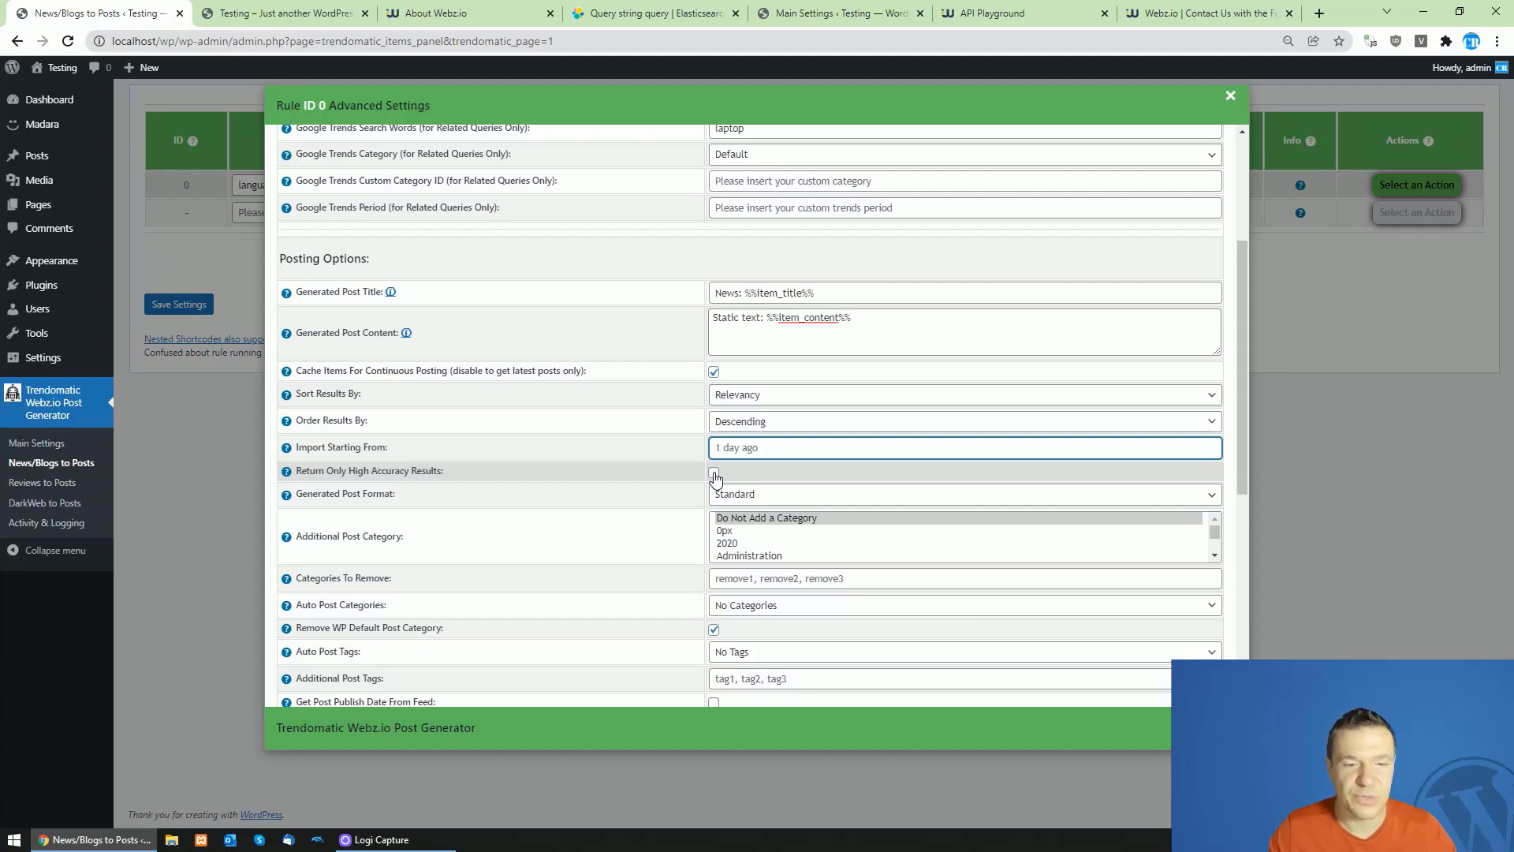
Step: Examine the Return Only High Accuracy Results option and the available generated post formats
drag(372, 473, 410, 471)
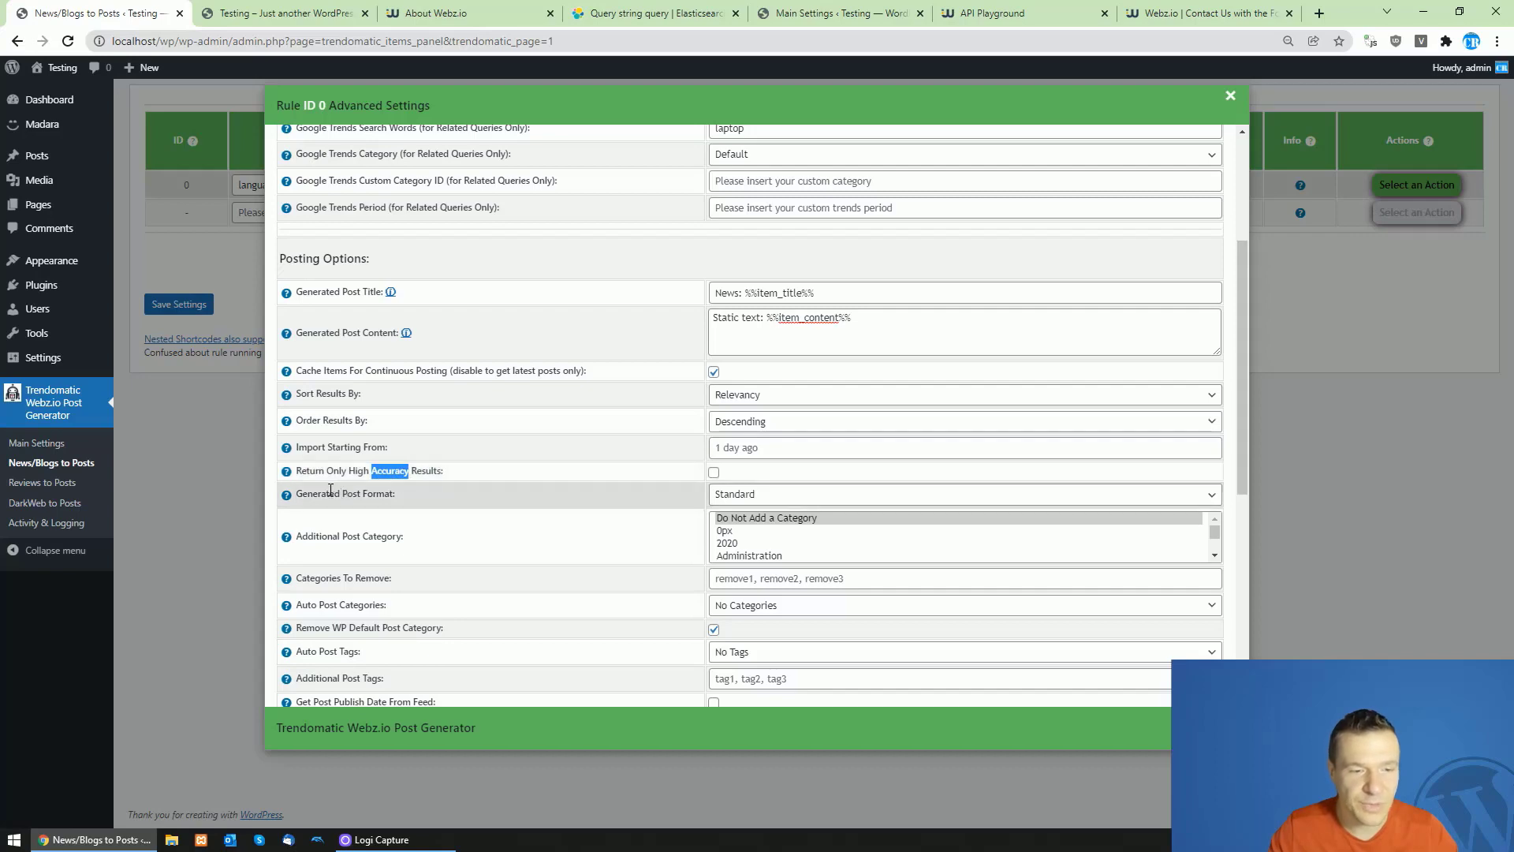
click(714, 494)
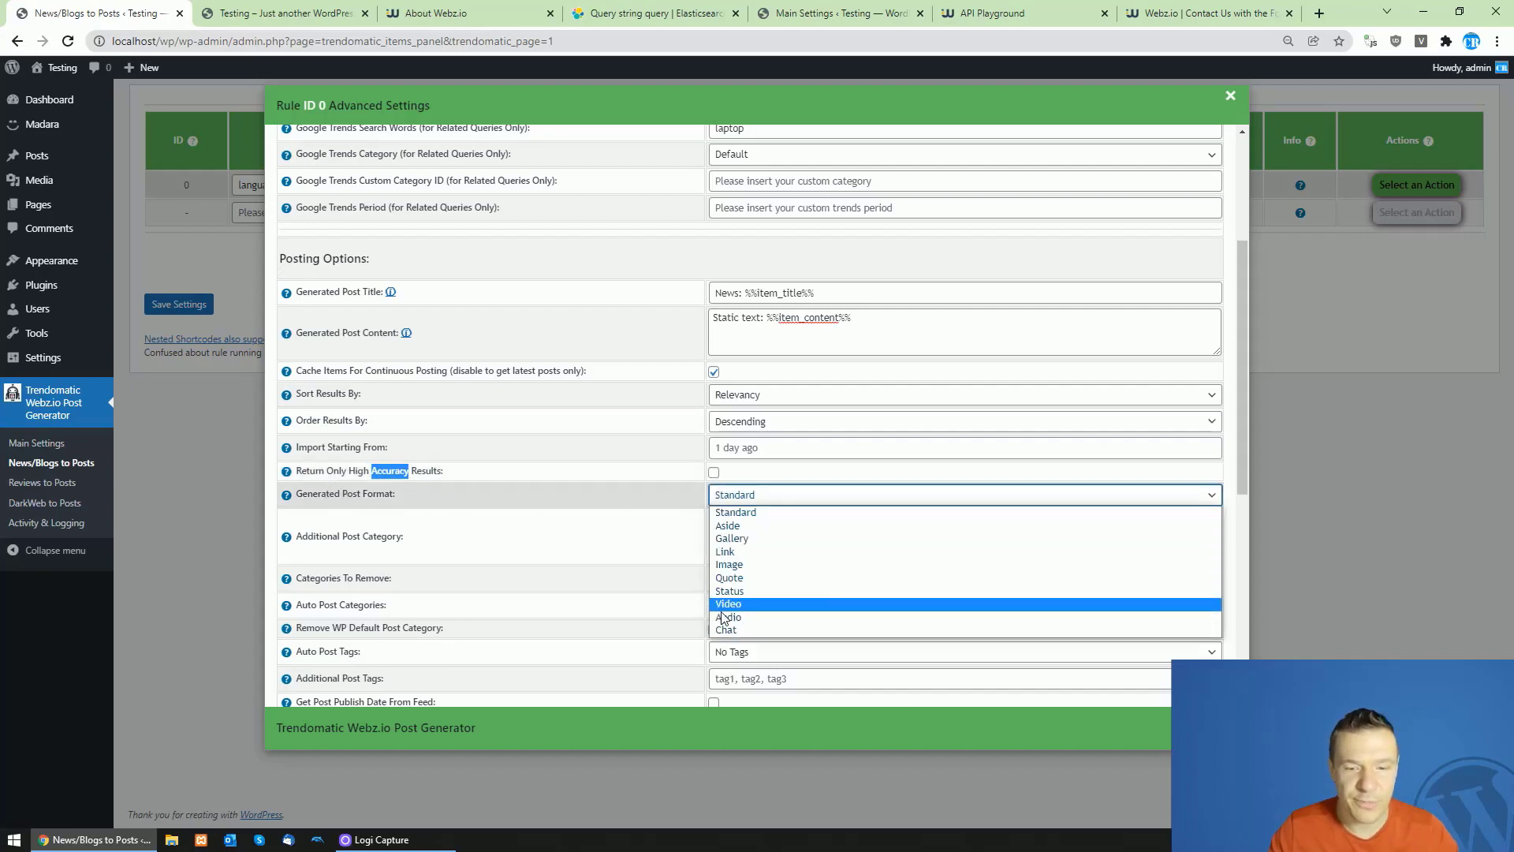
click(700, 518)
Step: Try 0px, 2020 and Administration as additional post categories, and restore Do Not Add a Category
scroll(513, 536, down, 3)
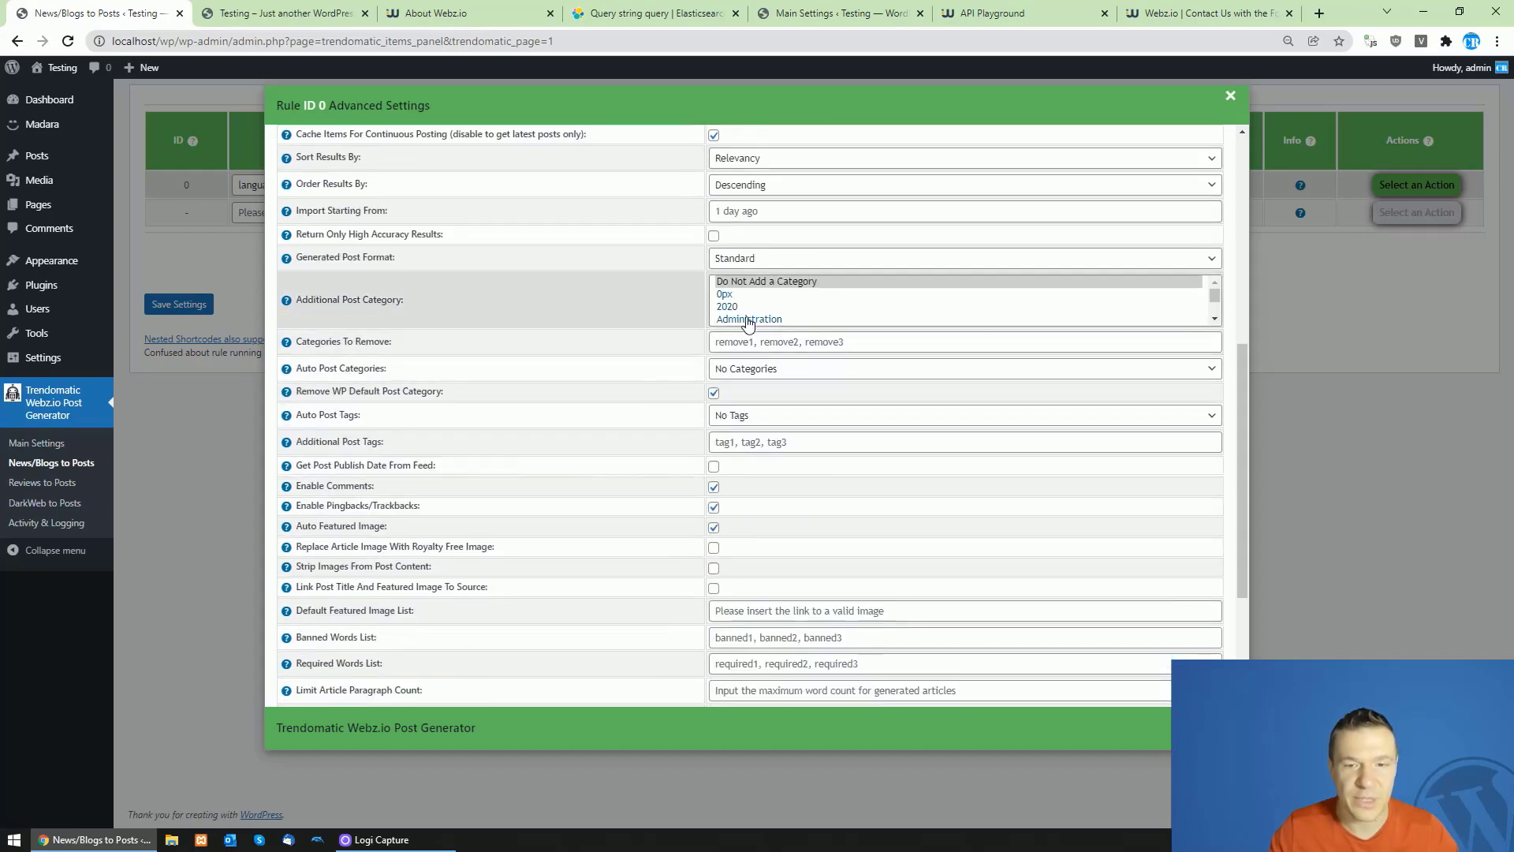
click(739, 295)
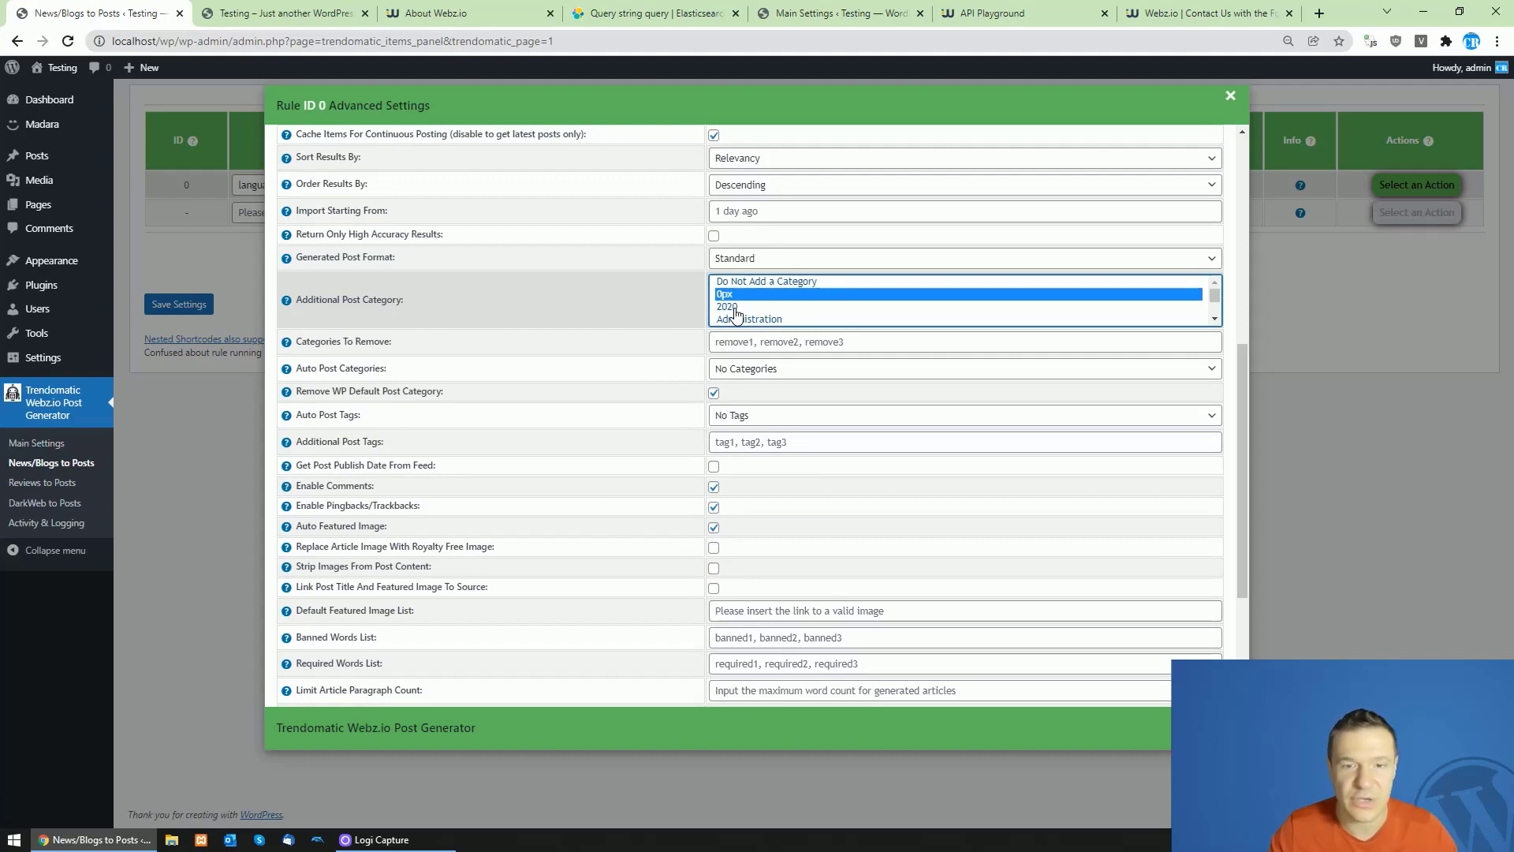
ctrl+click(735, 308)
ctrl+click(737, 319)
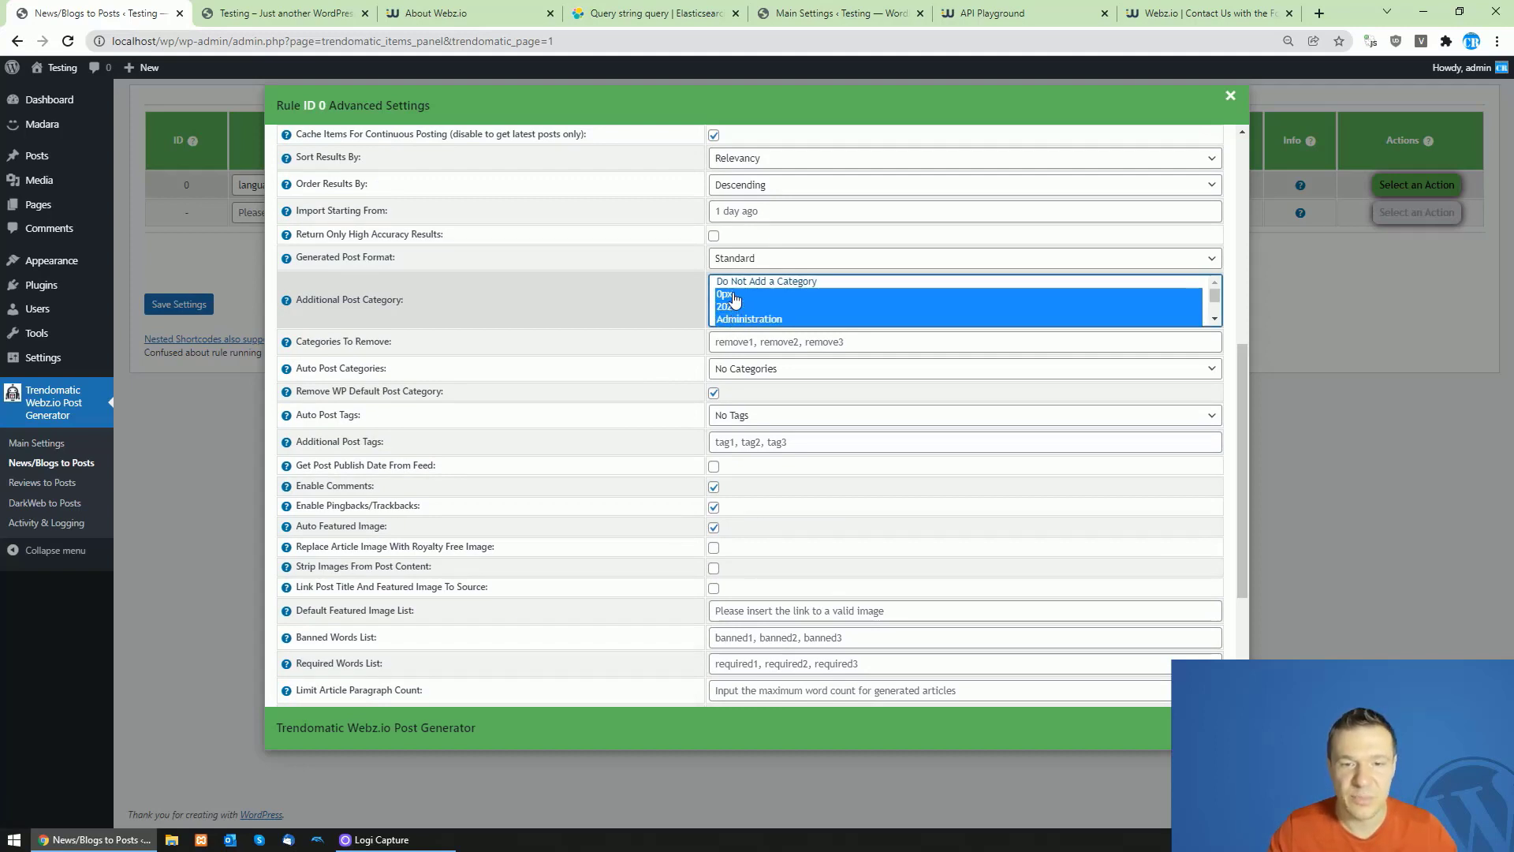
click(733, 300)
click(730, 283)
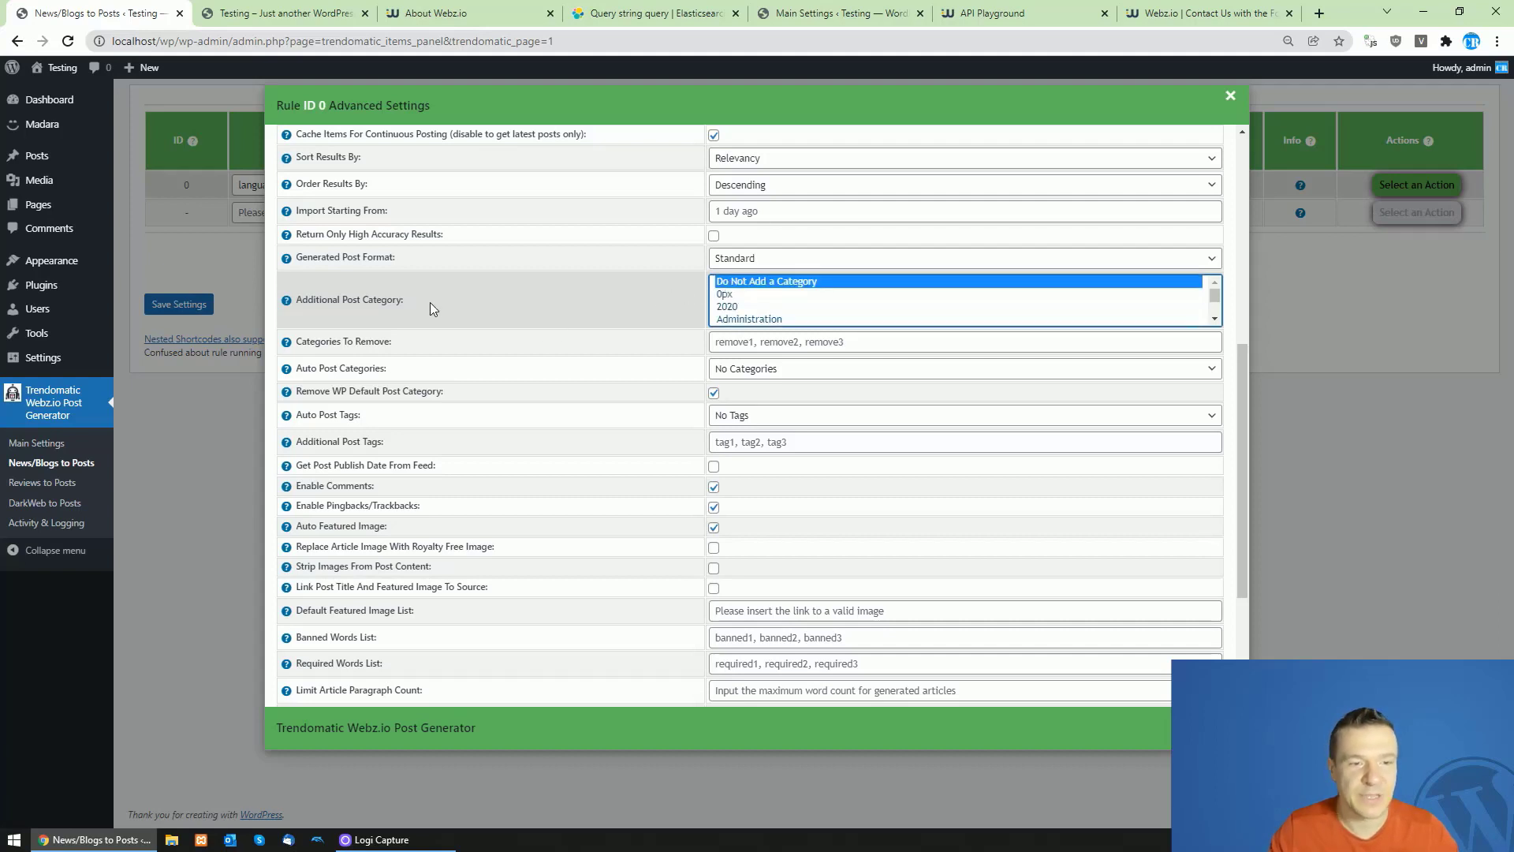
Step: Review the Categories To Remove, Auto Post Categories, Auto Post Tags and Additional Post Tags options, keeping No Categories and No Tags
key(Tab)
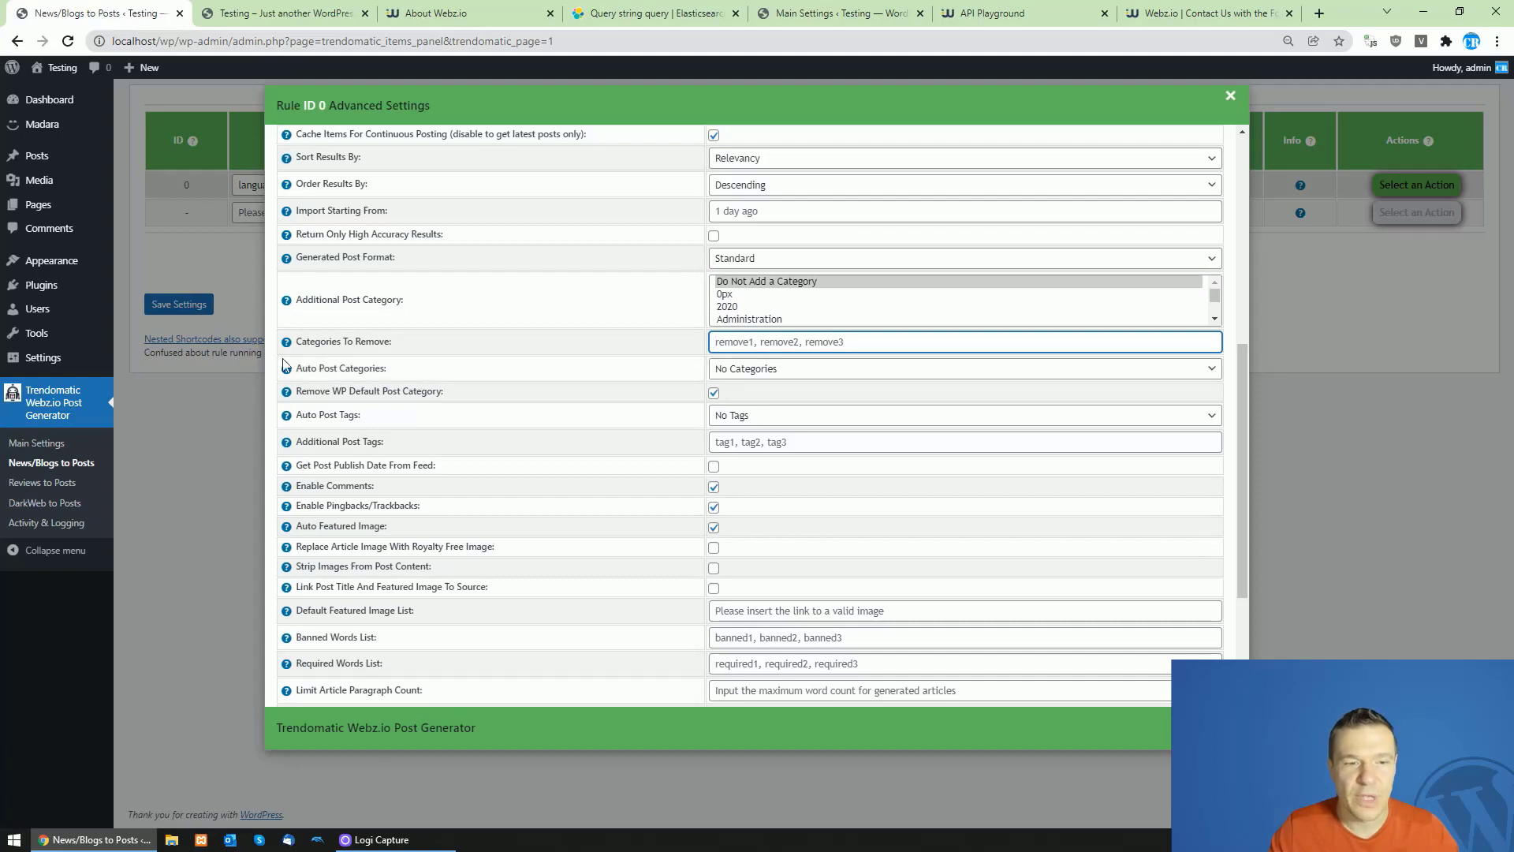
click(732, 368)
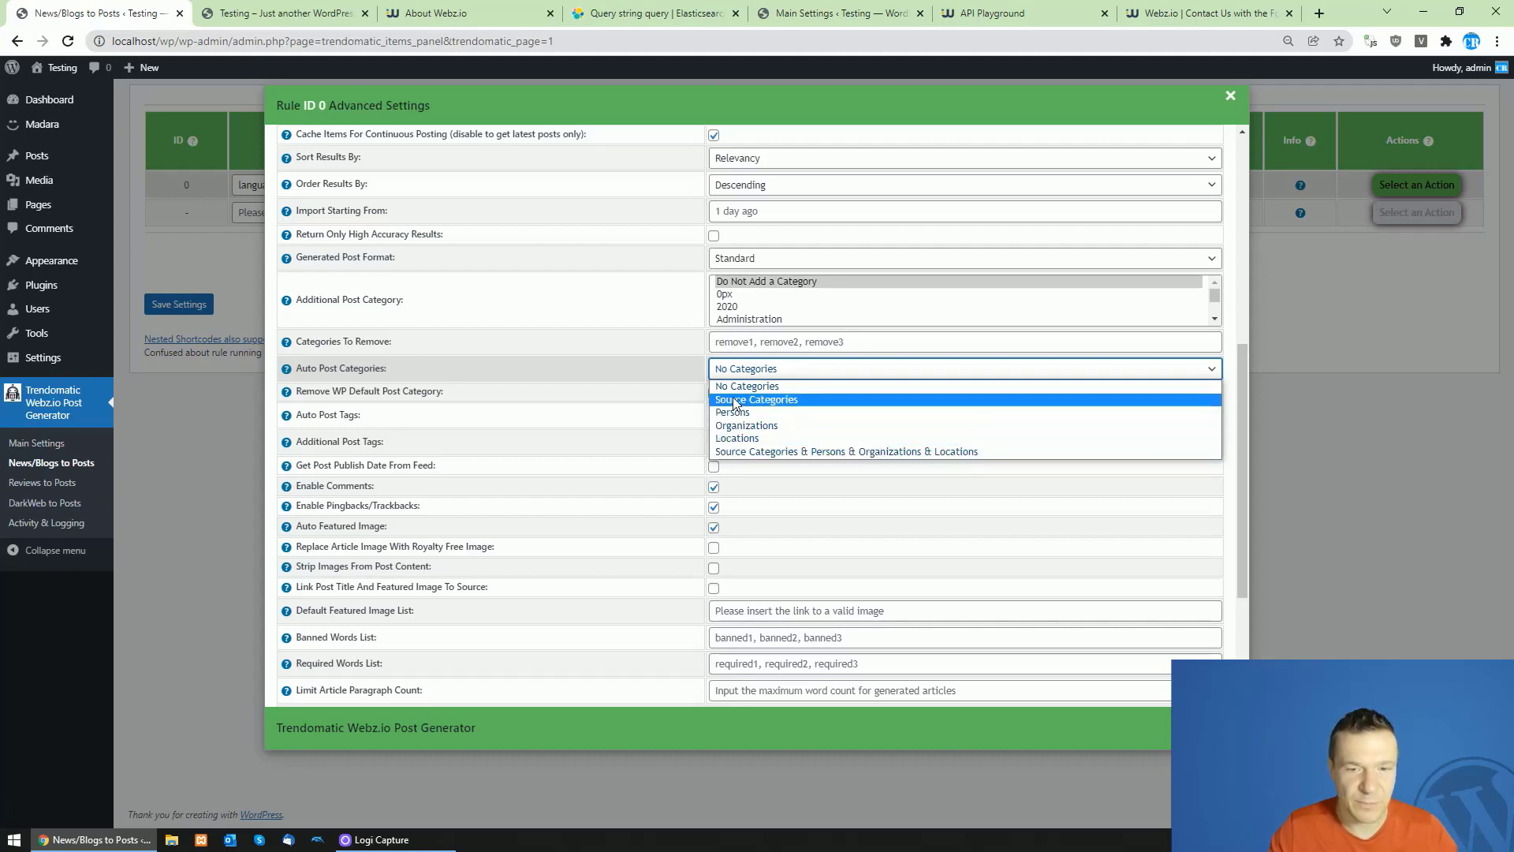
click(632, 374)
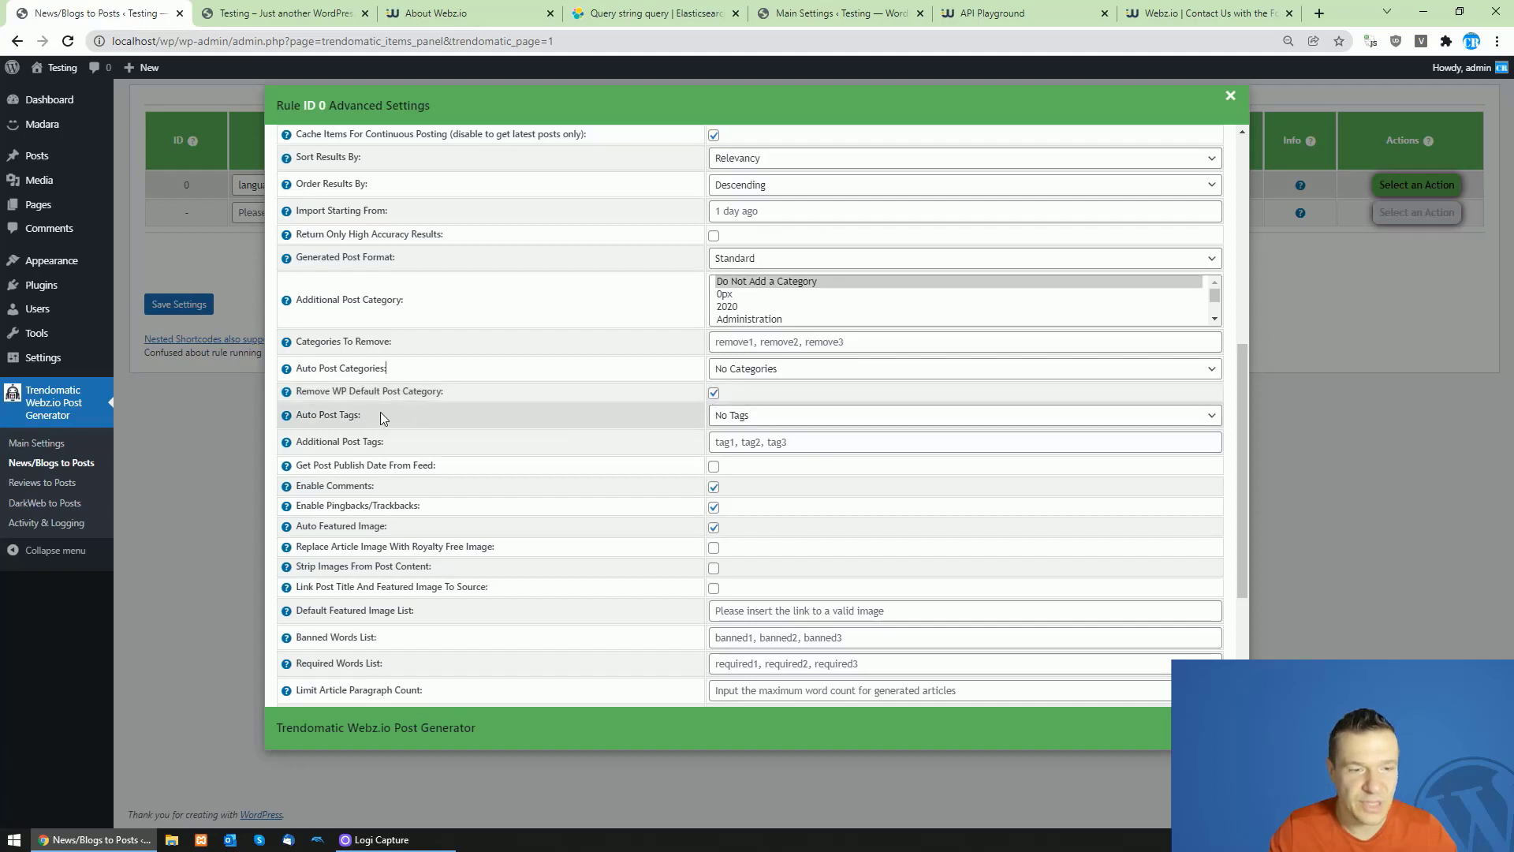
click(733, 416)
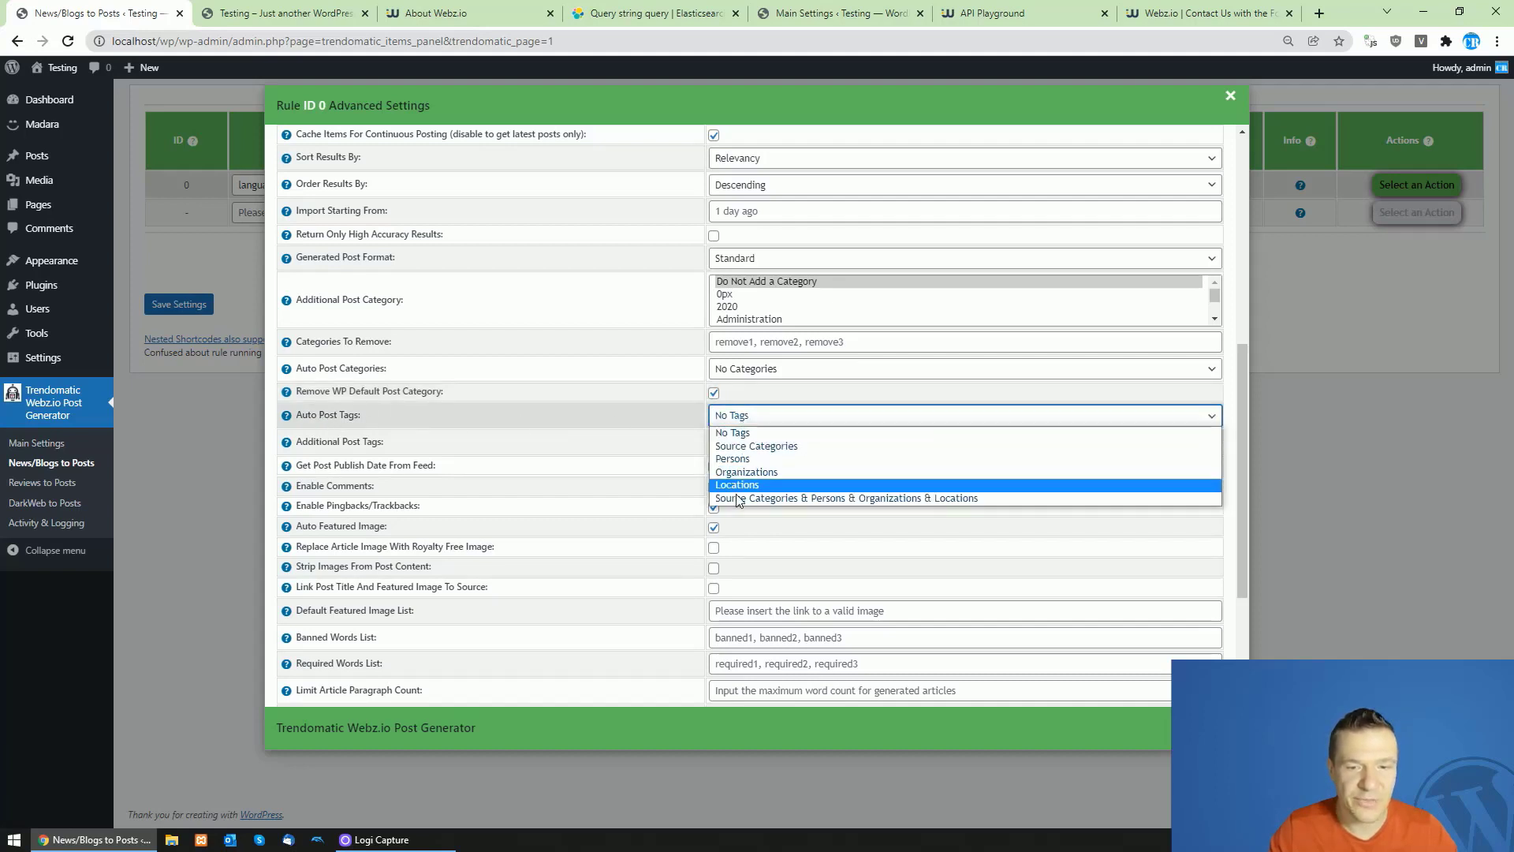
click(638, 414)
scroll(638, 414, down, 1)
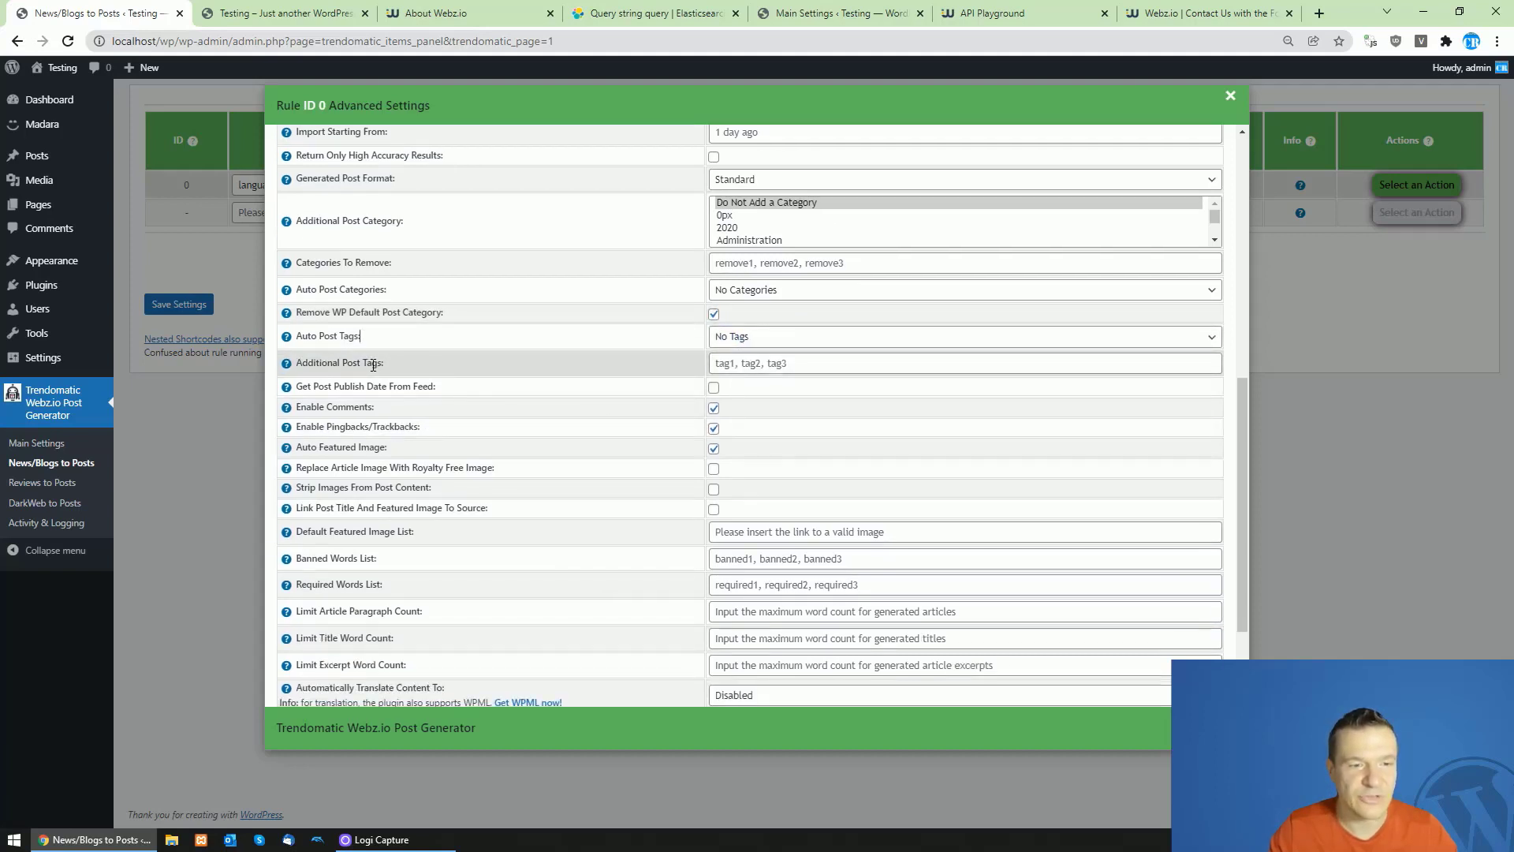
click(723, 366)
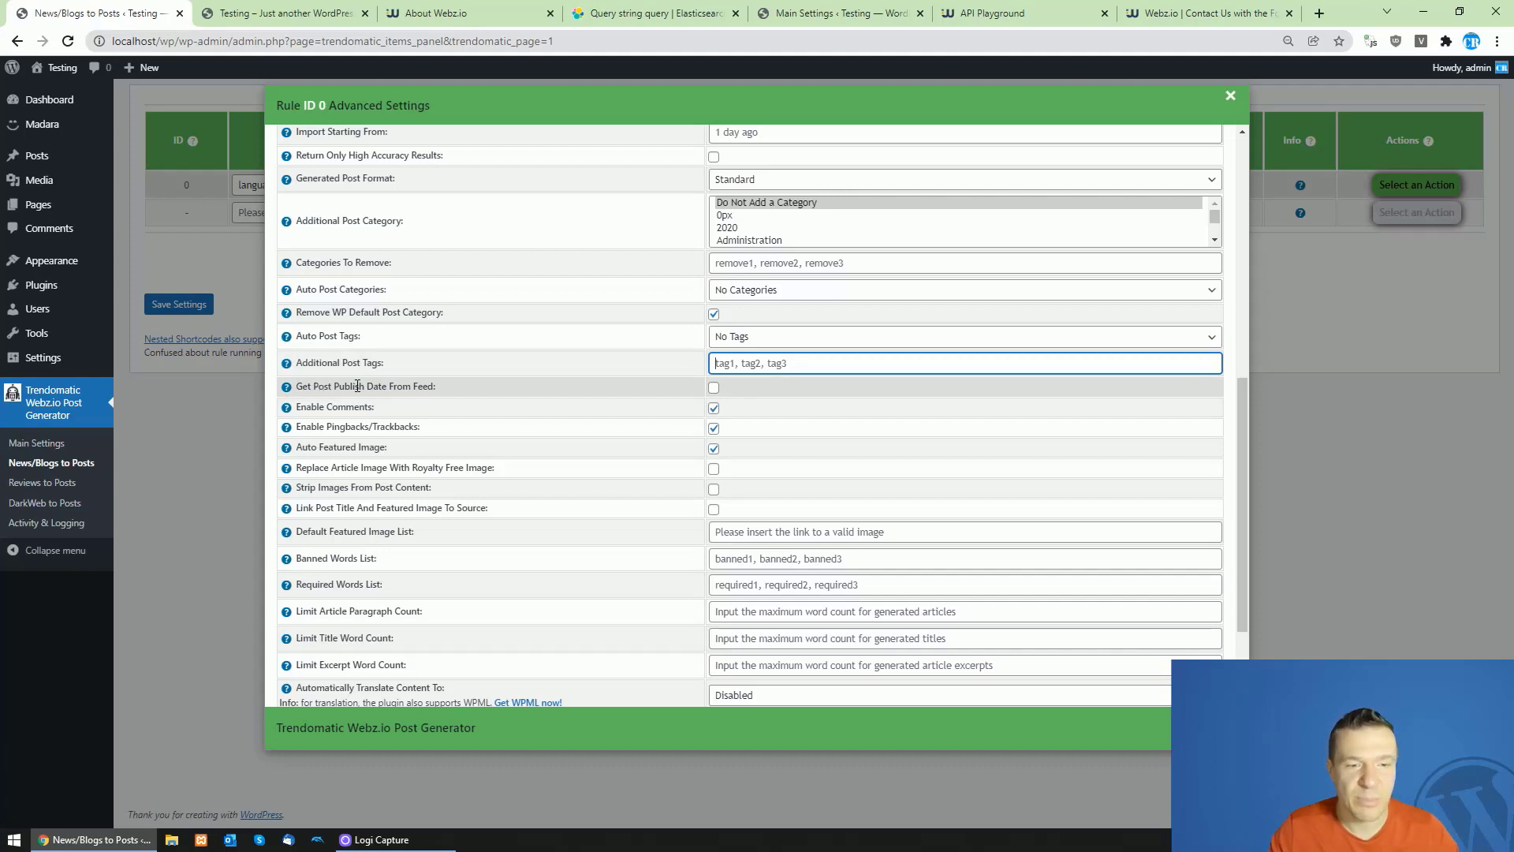
Step: Examine the options for the feed publish date, comments, pingbacks/trackbacks and the automatic featured image
drag(358, 385, 433, 387)
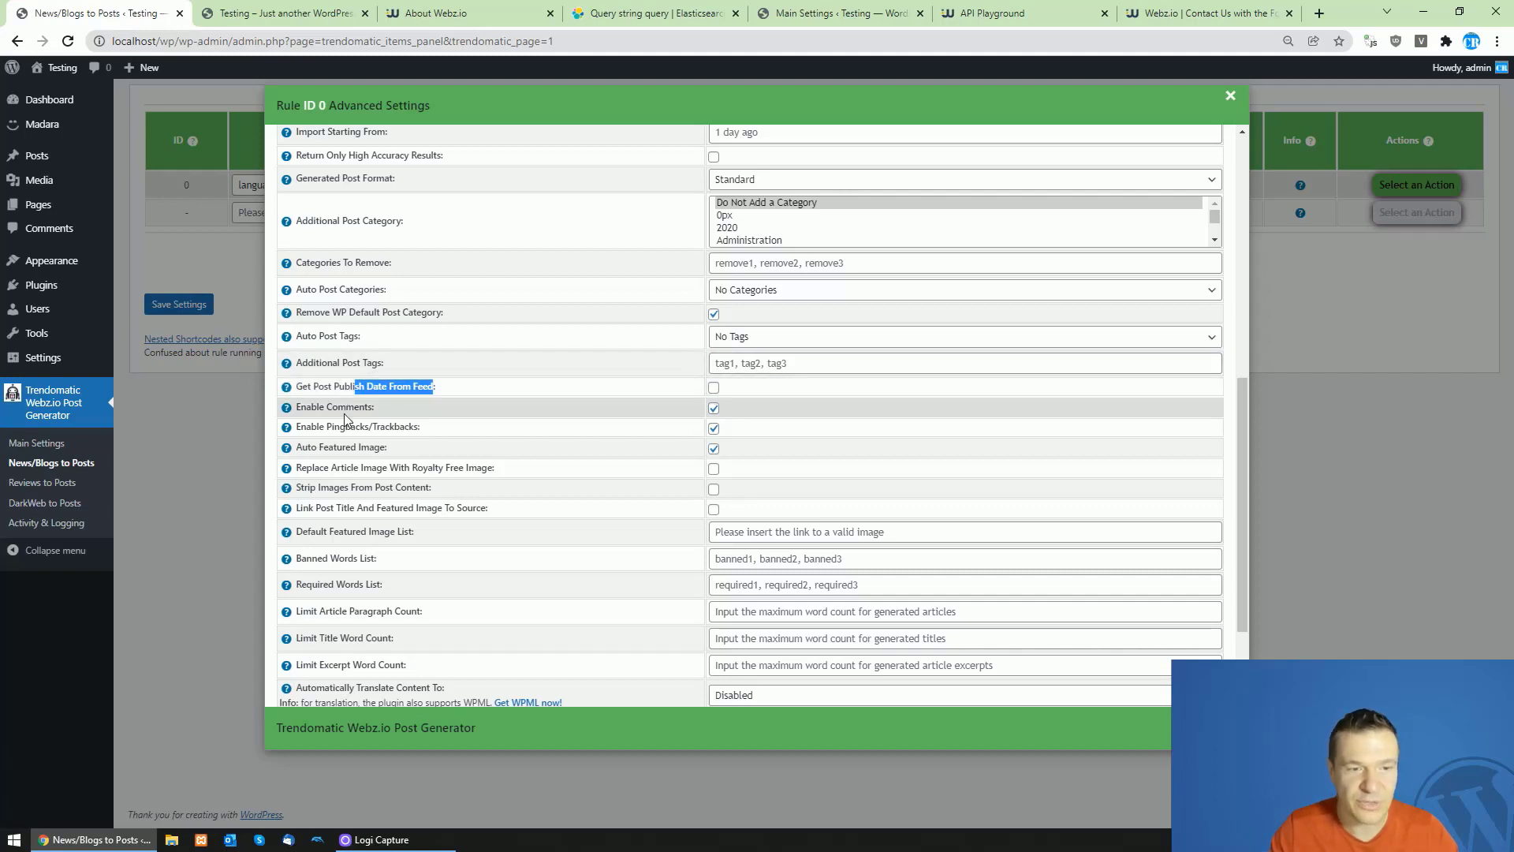
drag(330, 407, 409, 426)
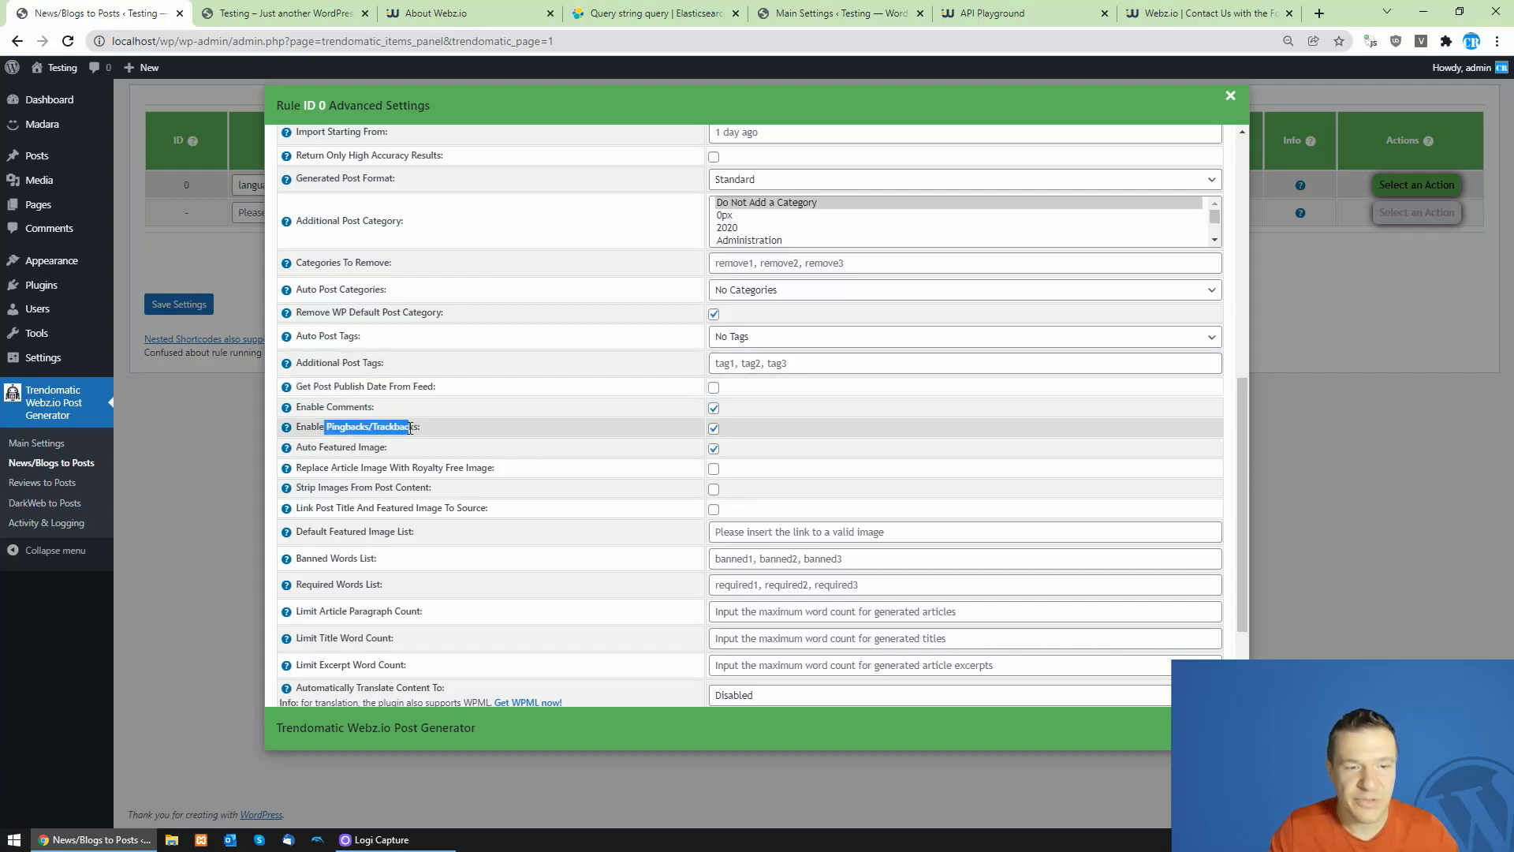
drag(319, 447, 387, 447)
scroll(650, 371, down, 1)
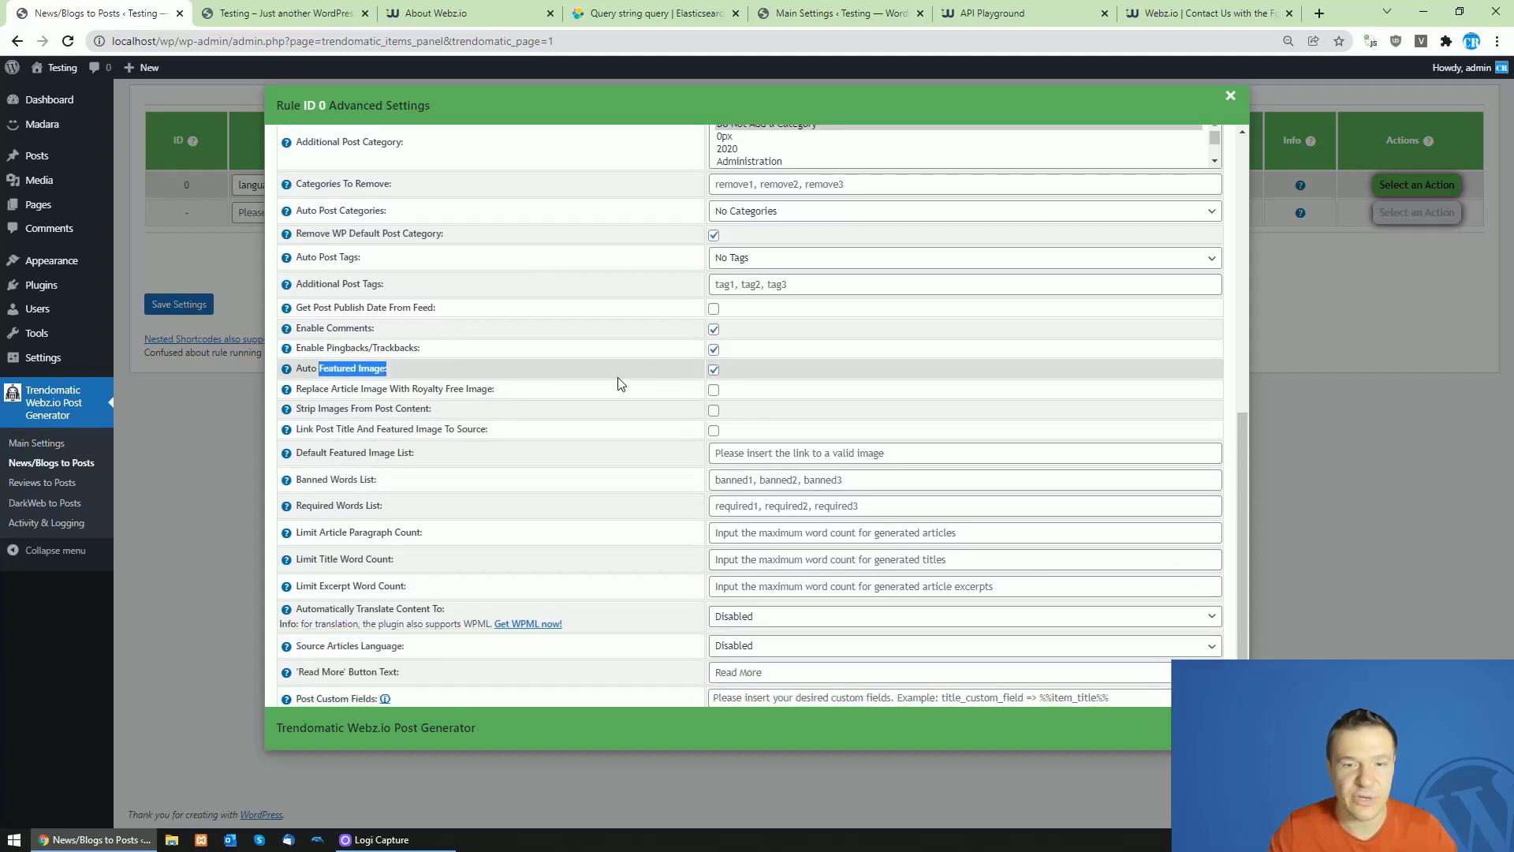
Step: Examine the options for royalty-free image replacement, stripping images from post content, and linking the post title and featured image to the source
drag(331, 389, 492, 388)
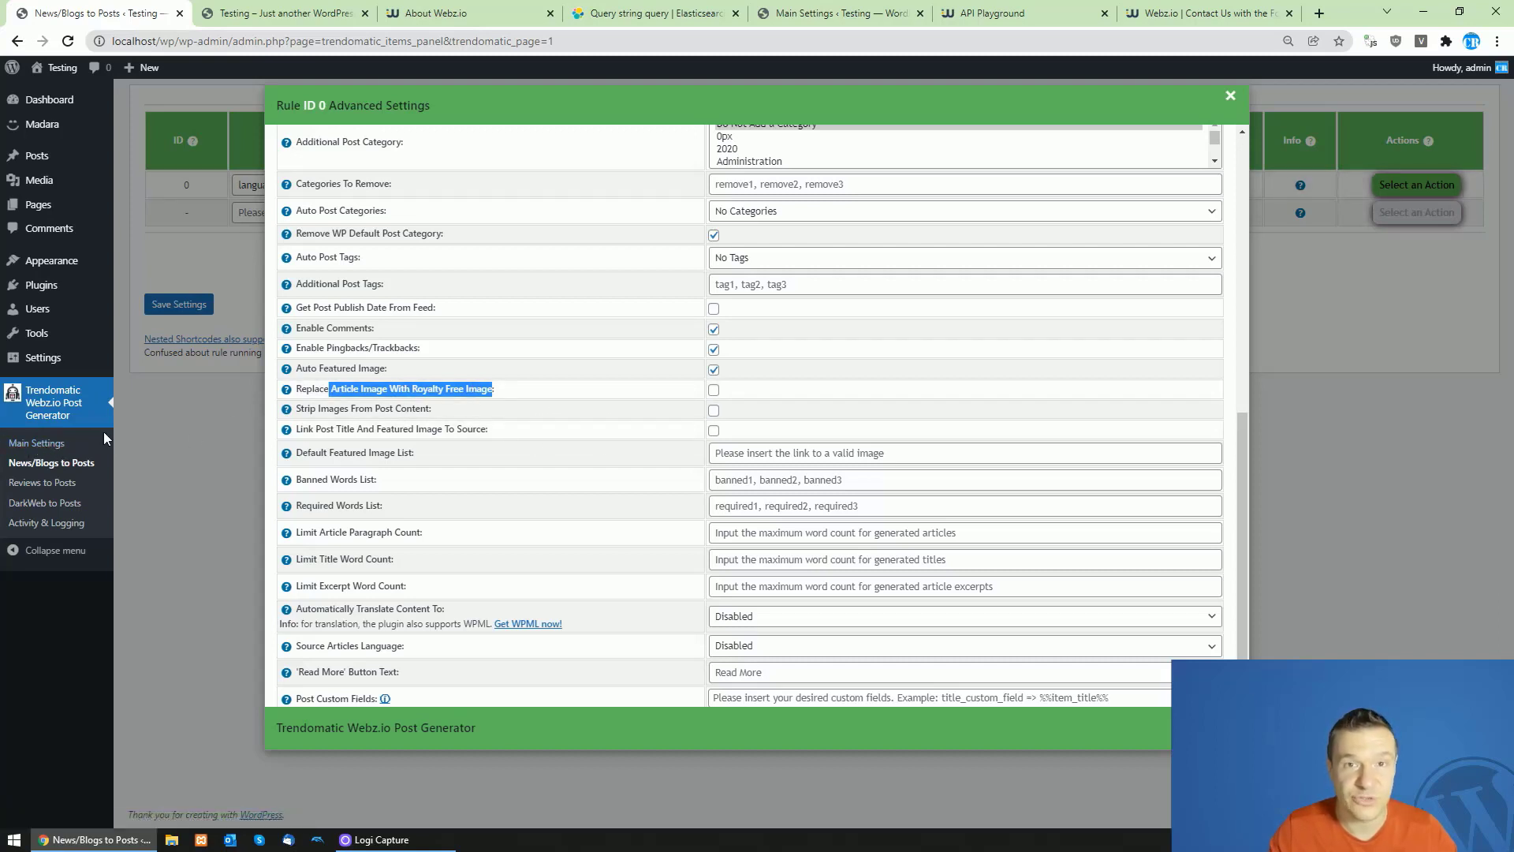
click(331, 390)
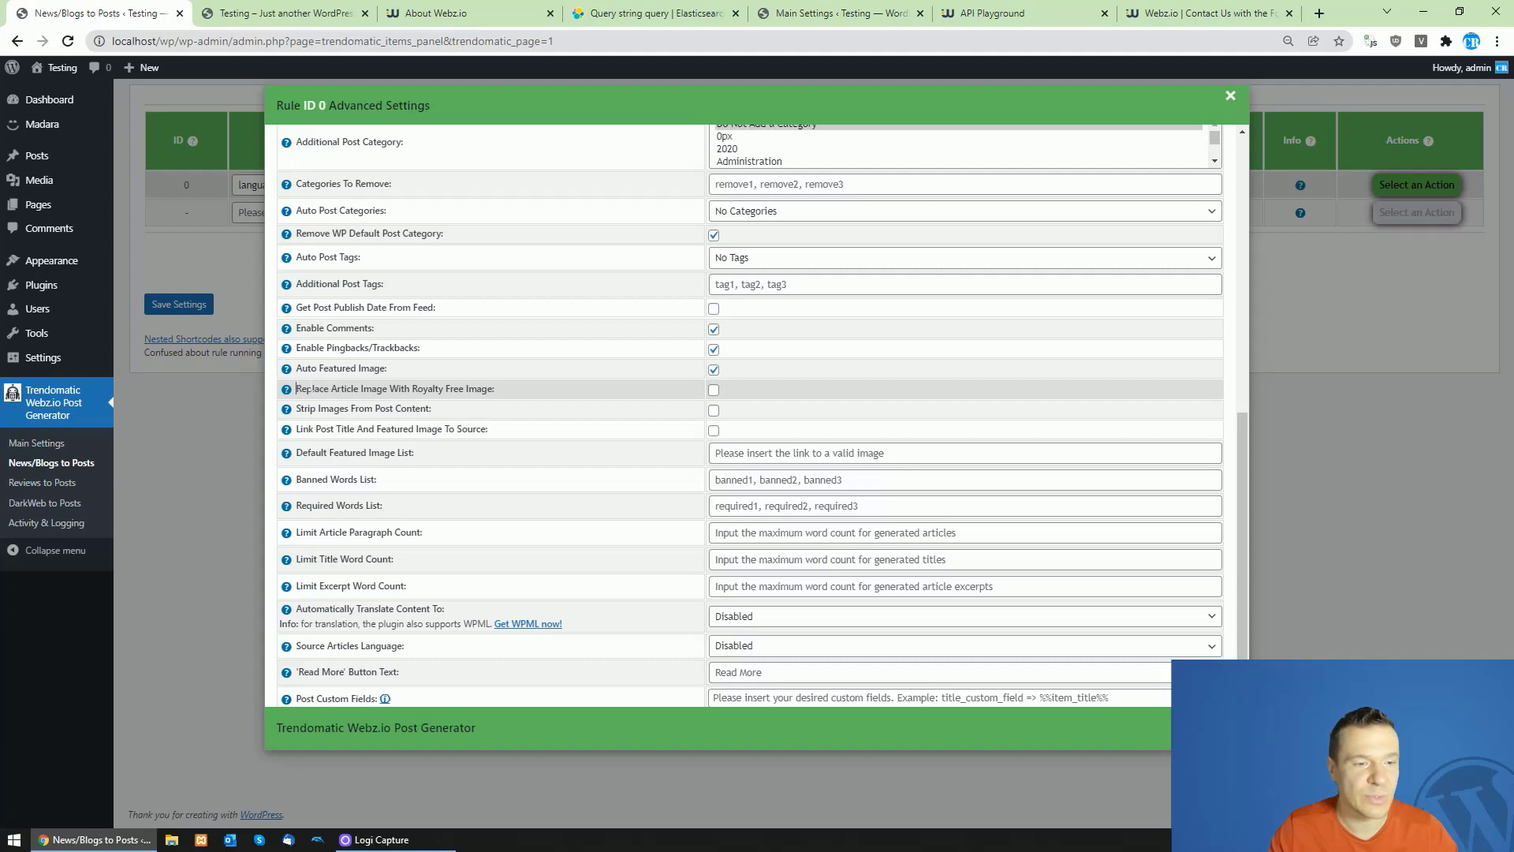
drag(297, 389, 493, 389)
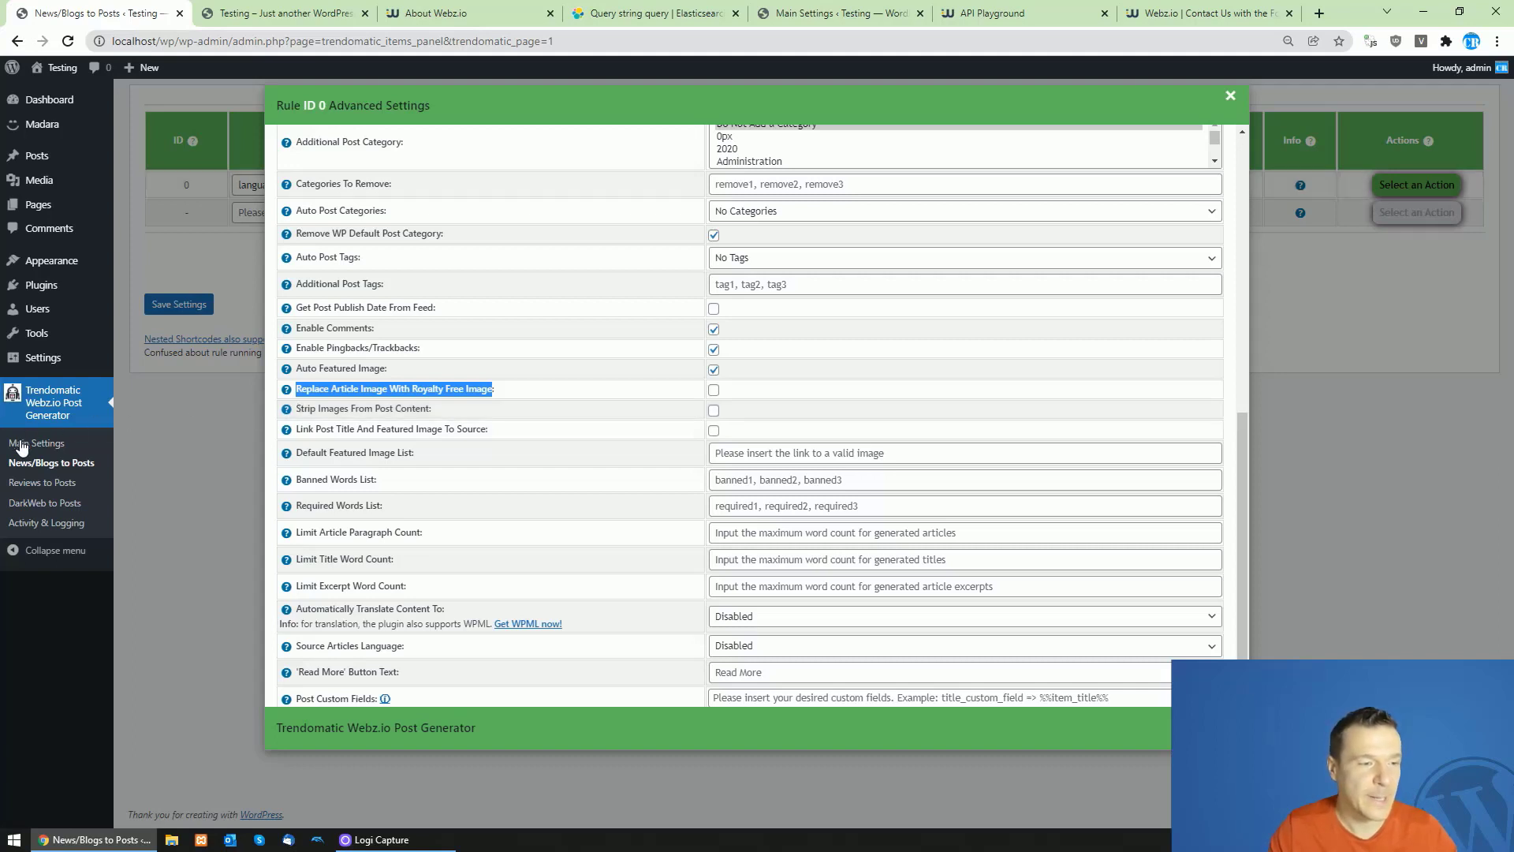
drag(297, 408, 432, 409)
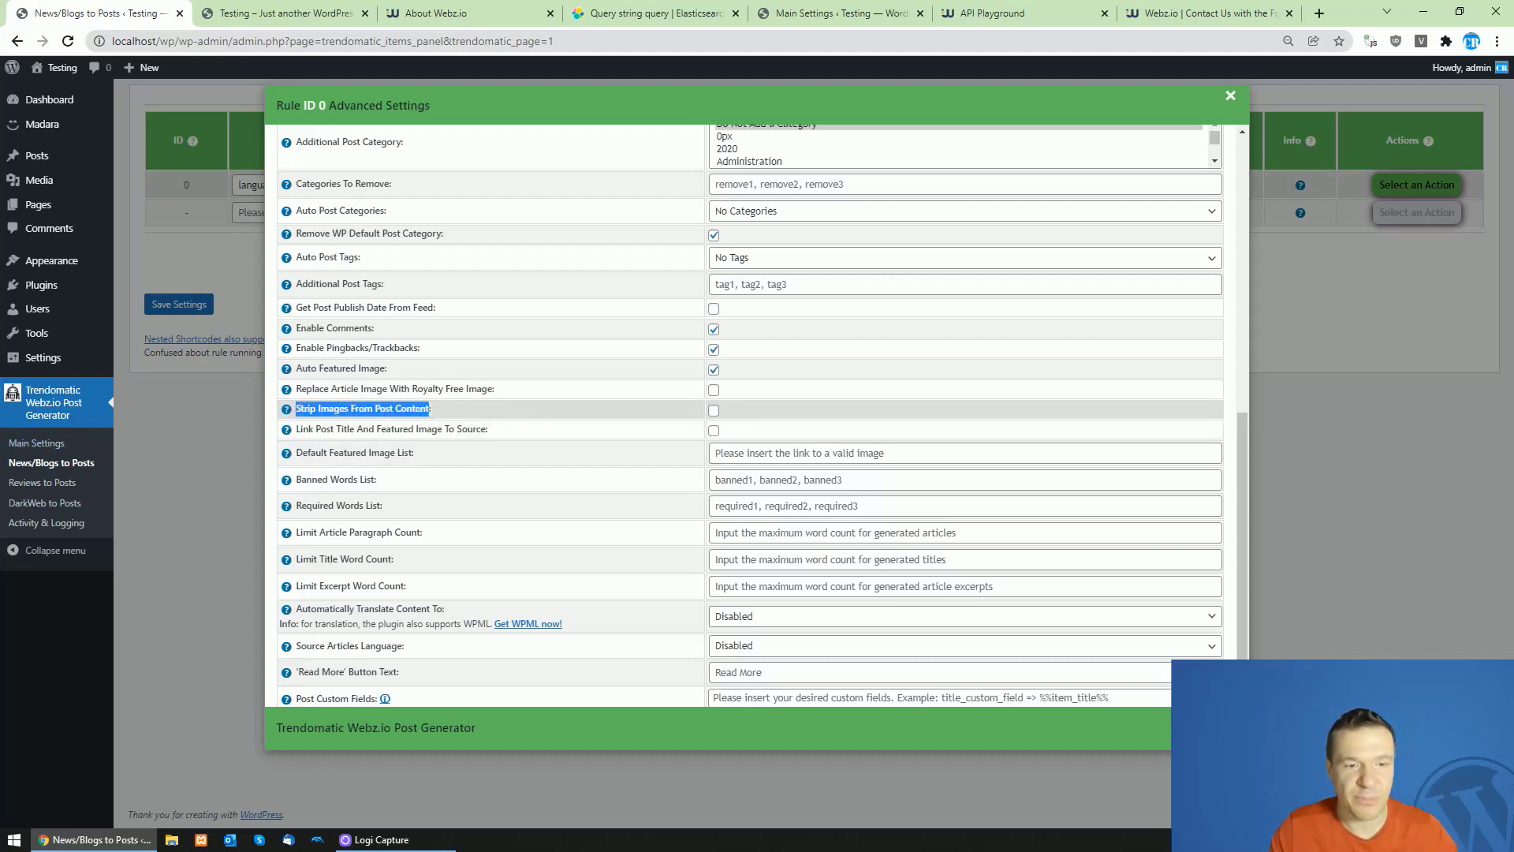
drag(303, 428, 480, 429)
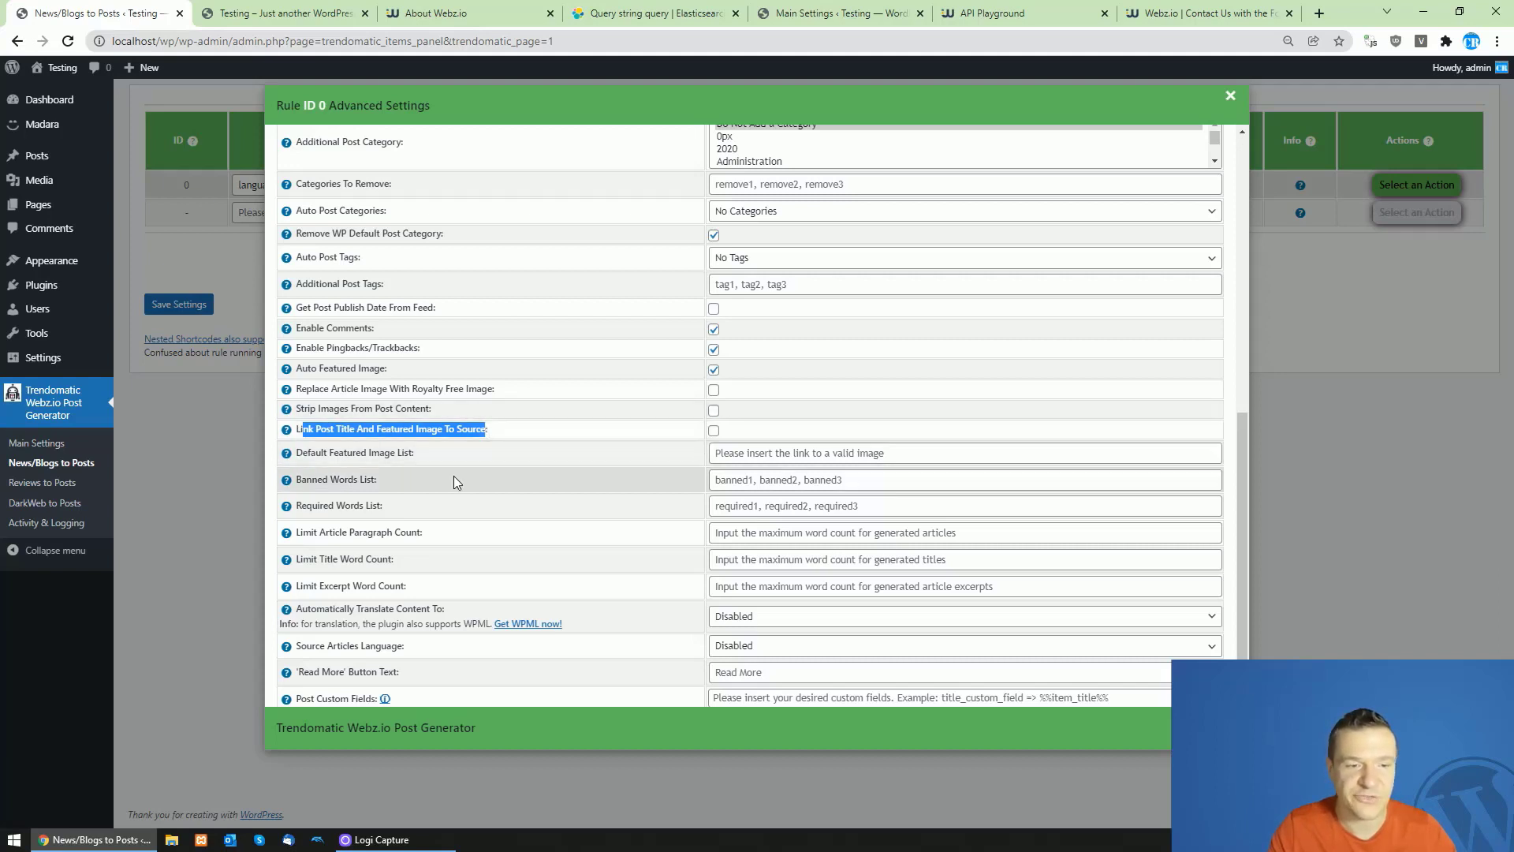
Step: Examine the Default Featured Image List option, leaving its image link field empty
scroll(320, 387, down, 1)
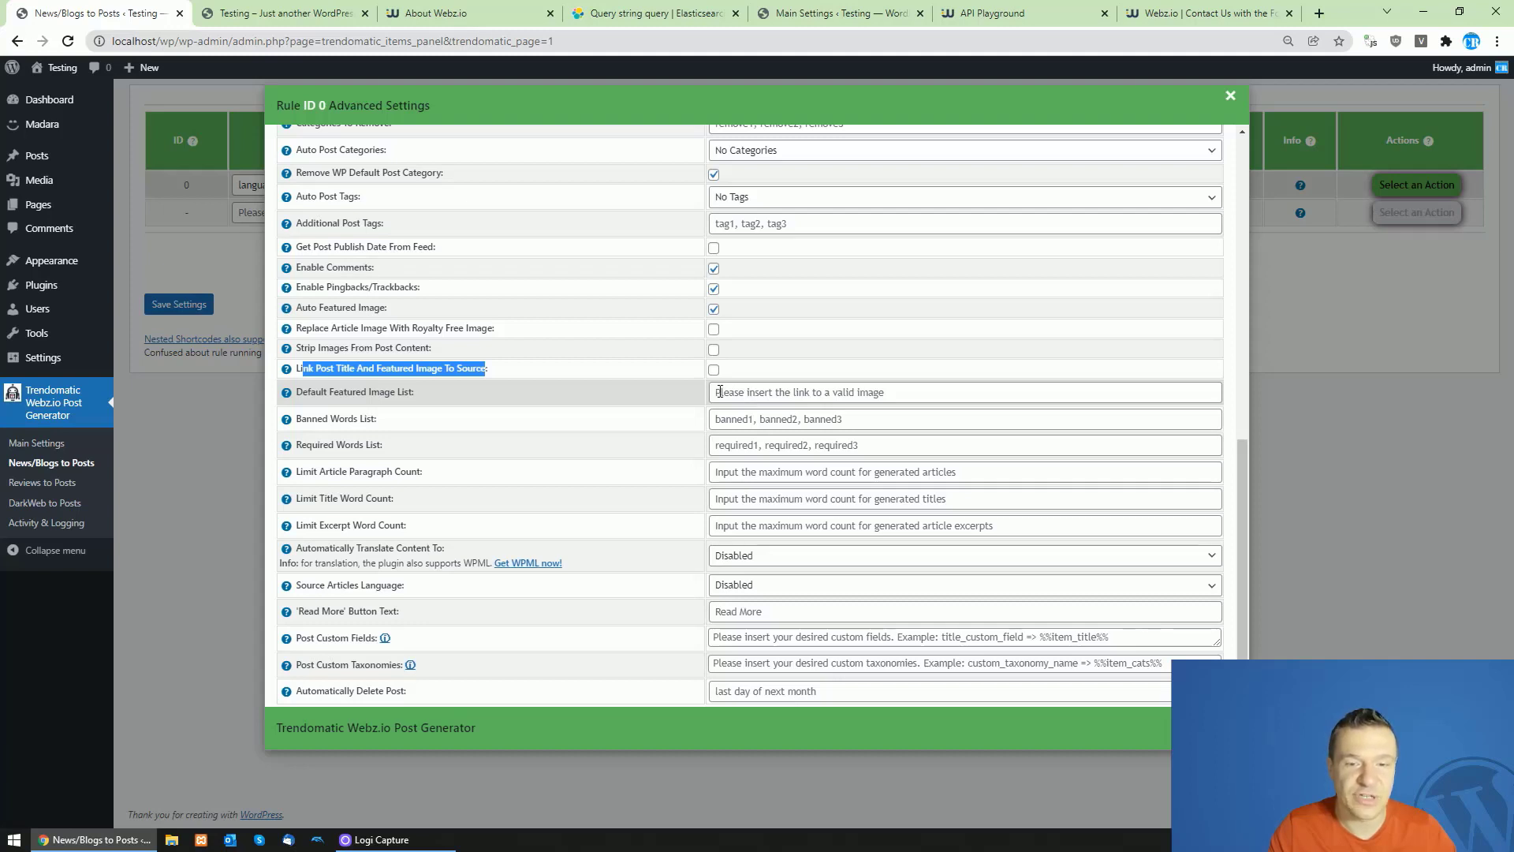
drag(415, 393, 296, 393)
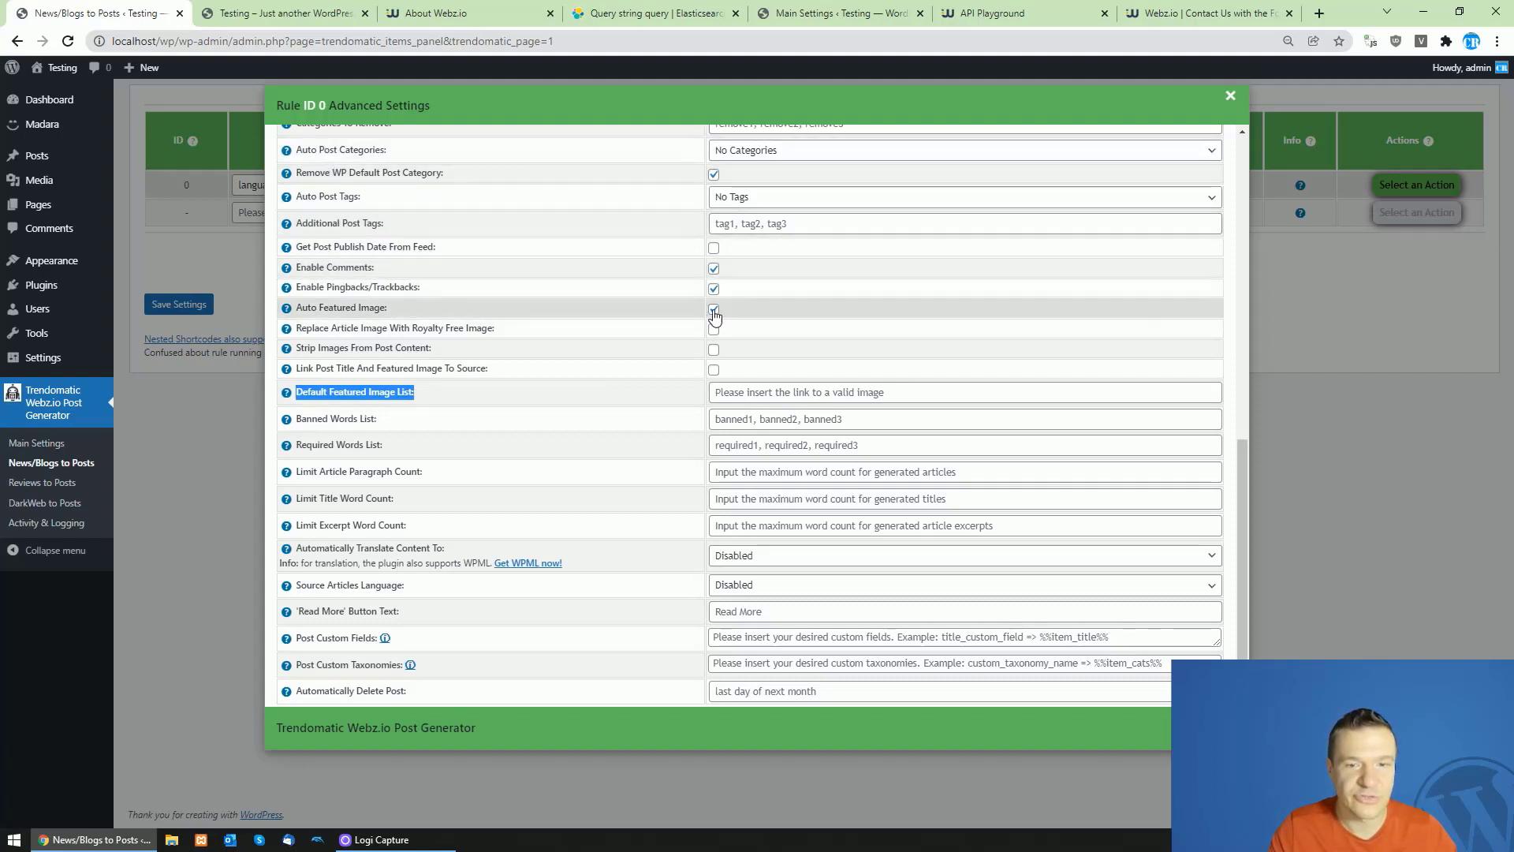
click(734, 391)
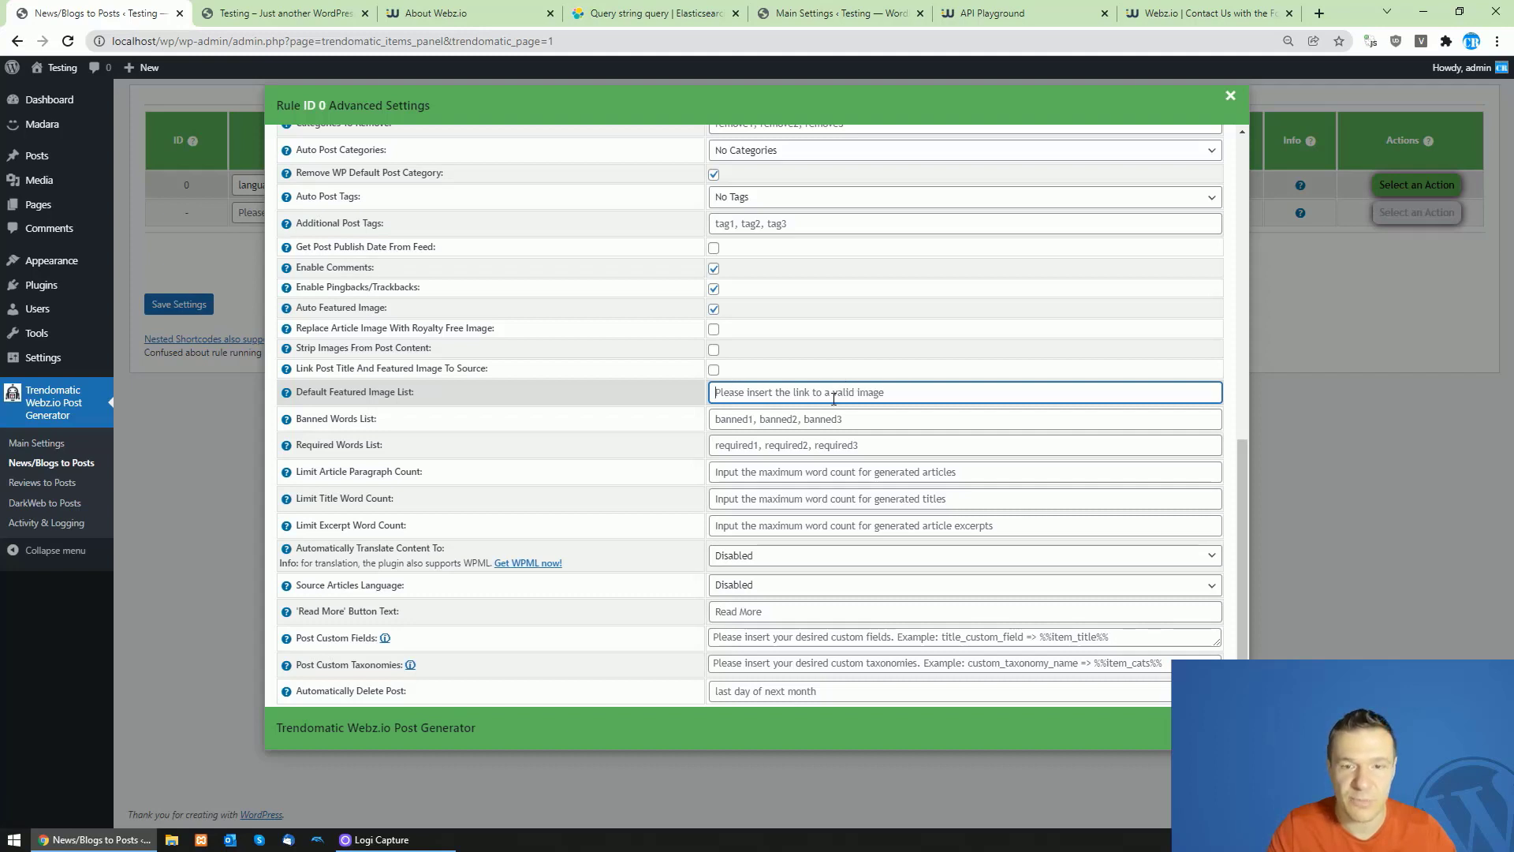
Step: Examine the Banned and Required Words Lists and the article, title and excerpt length limits
drag(309, 418, 379, 445)
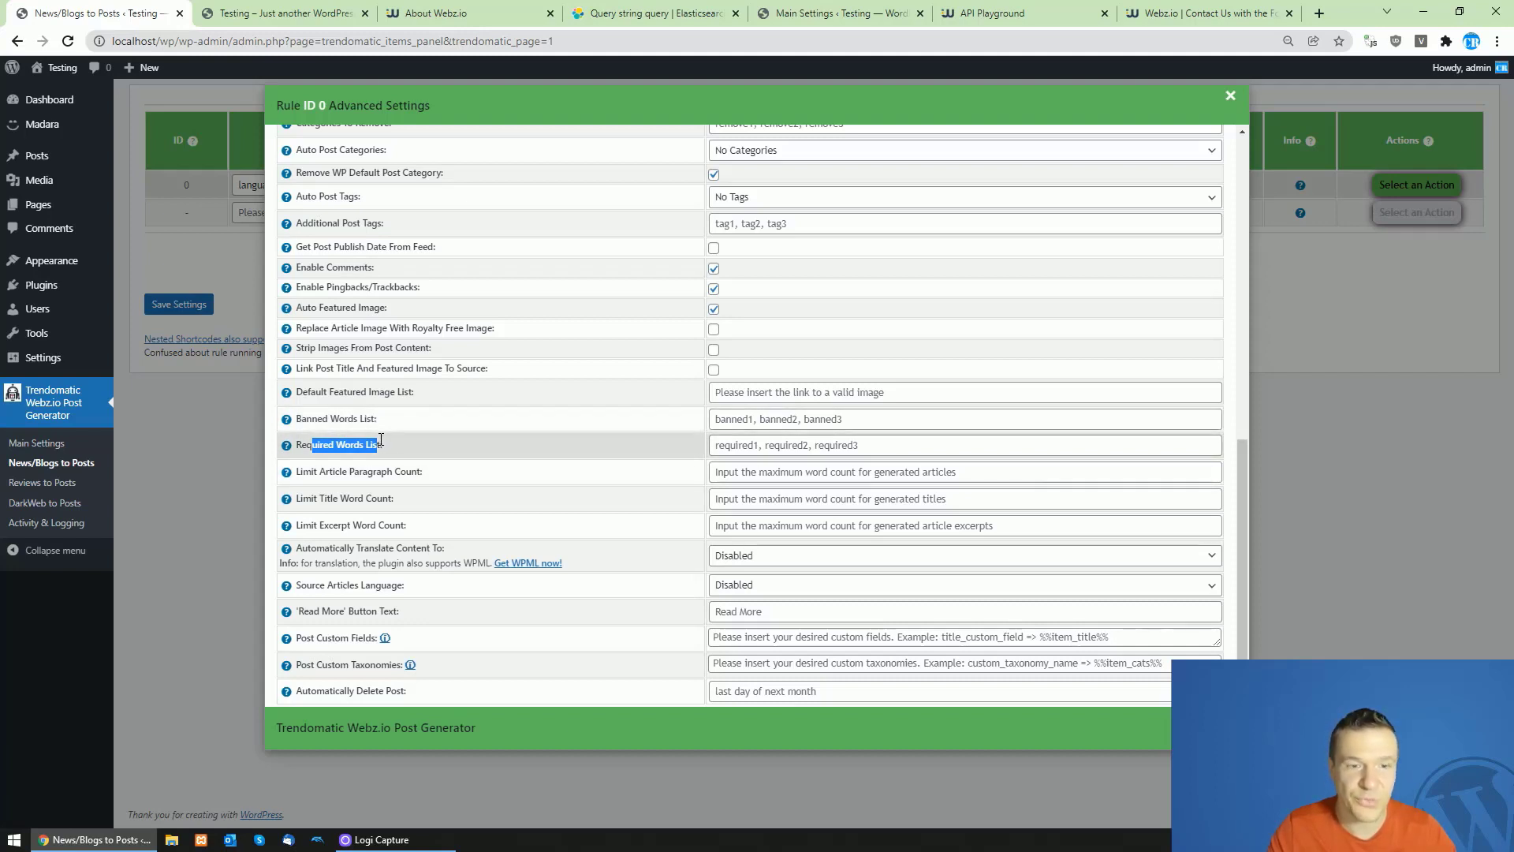
drag(298, 471, 423, 471)
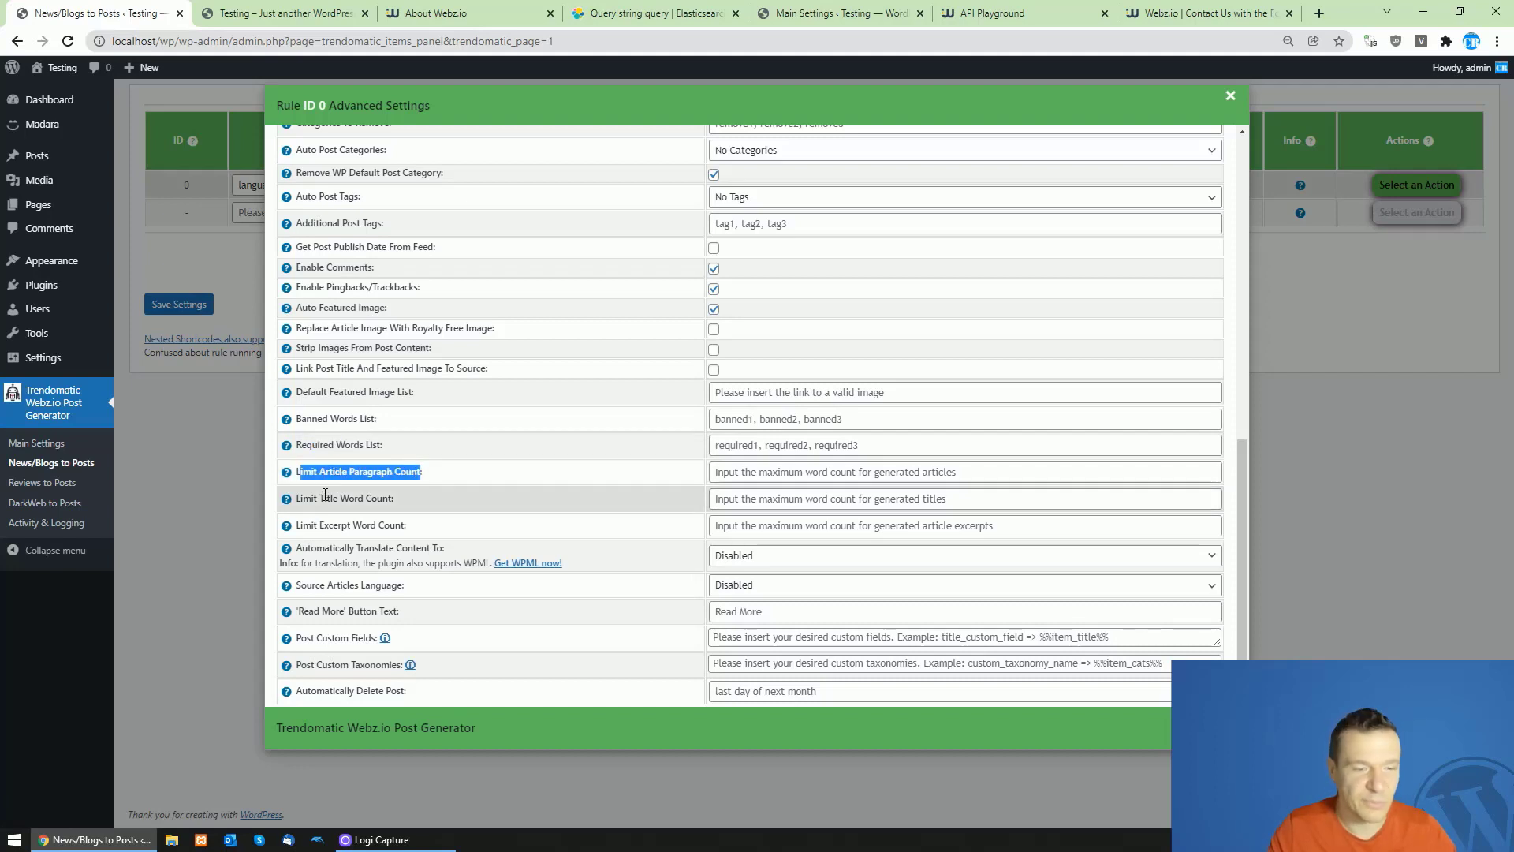
drag(319, 499, 405, 525)
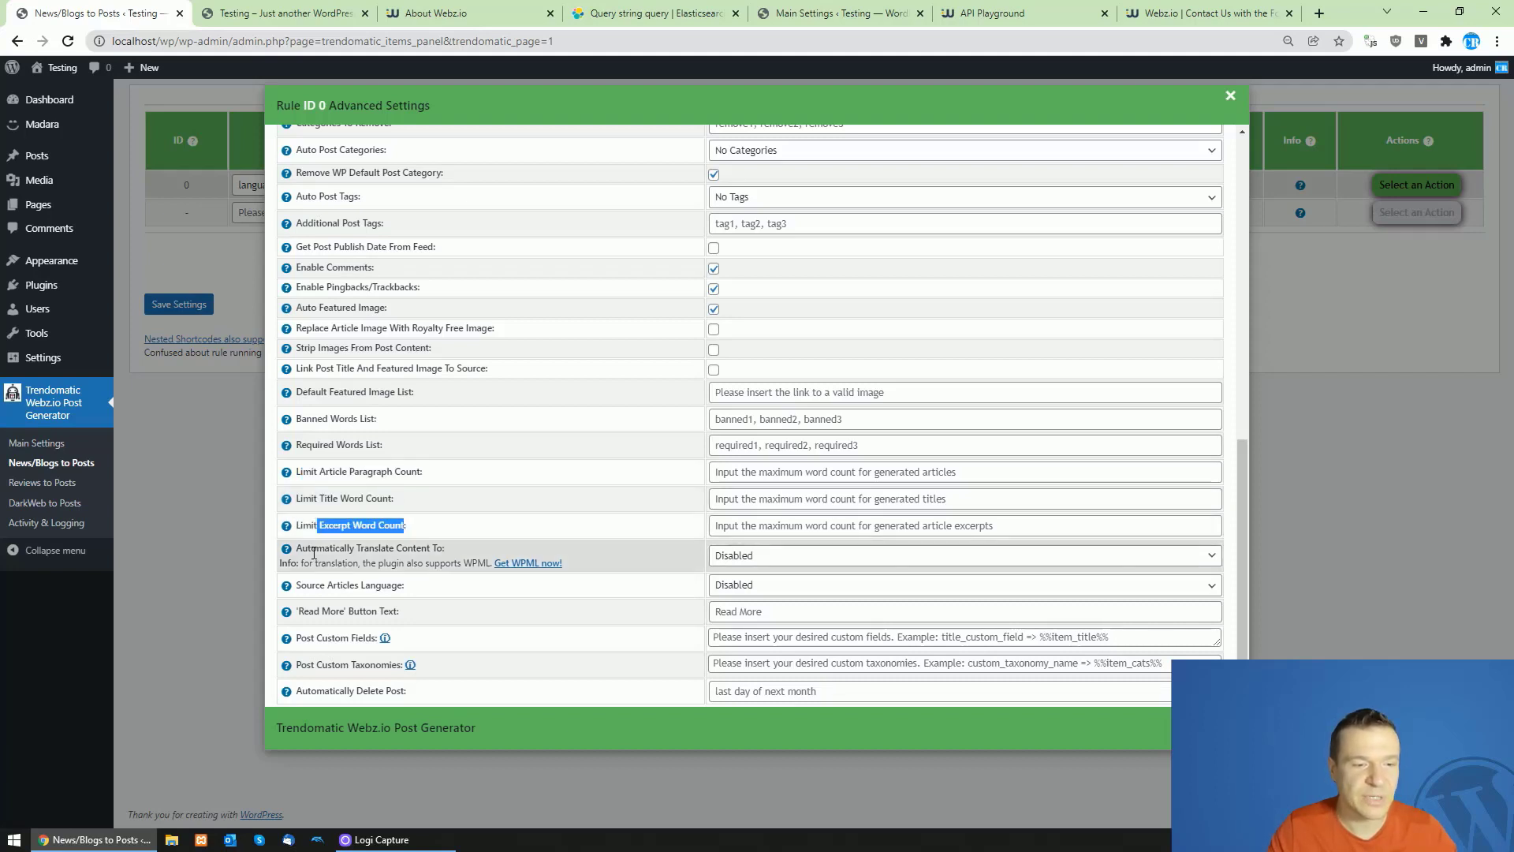
Step: Review the languages offered for Automatically Translate Content To and Source Articles Language, keeping both Disabled
drag(296, 547, 446, 547)
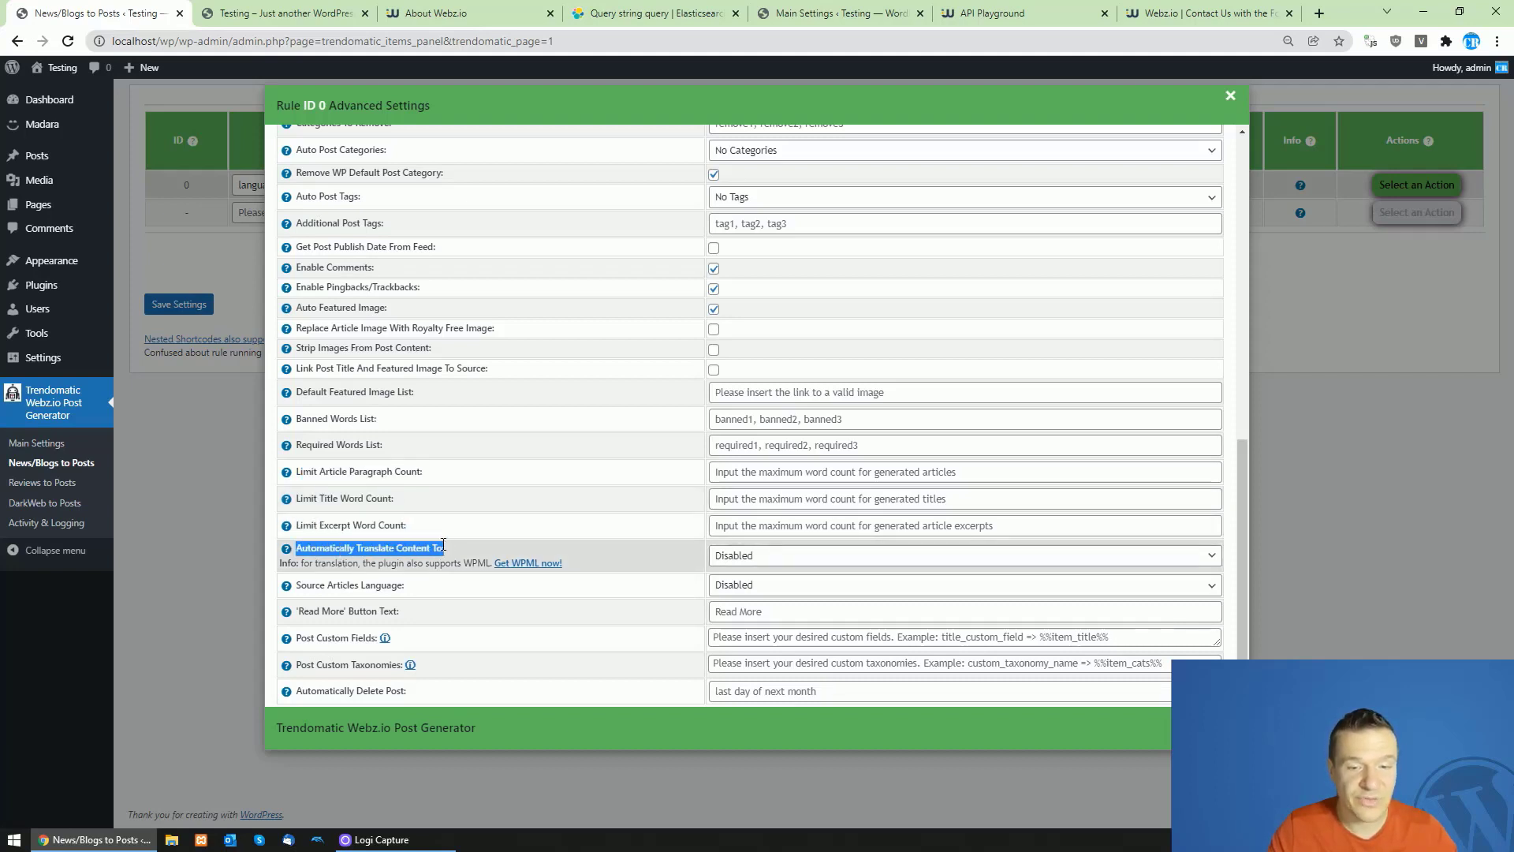
click(733, 556)
scroll(757, 418, down, 10)
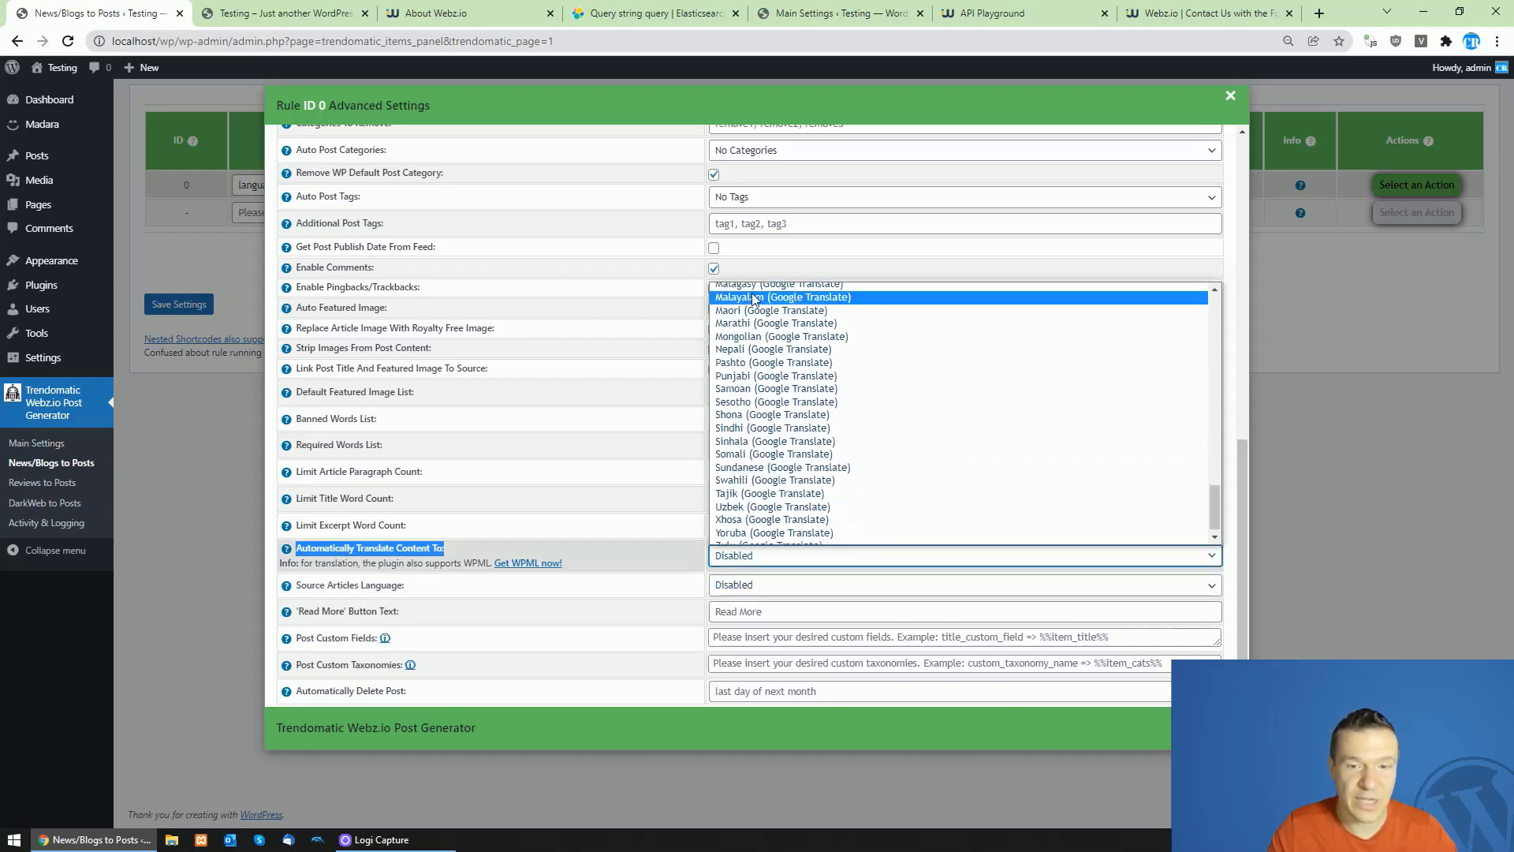
scroll(792, 402, up, 12)
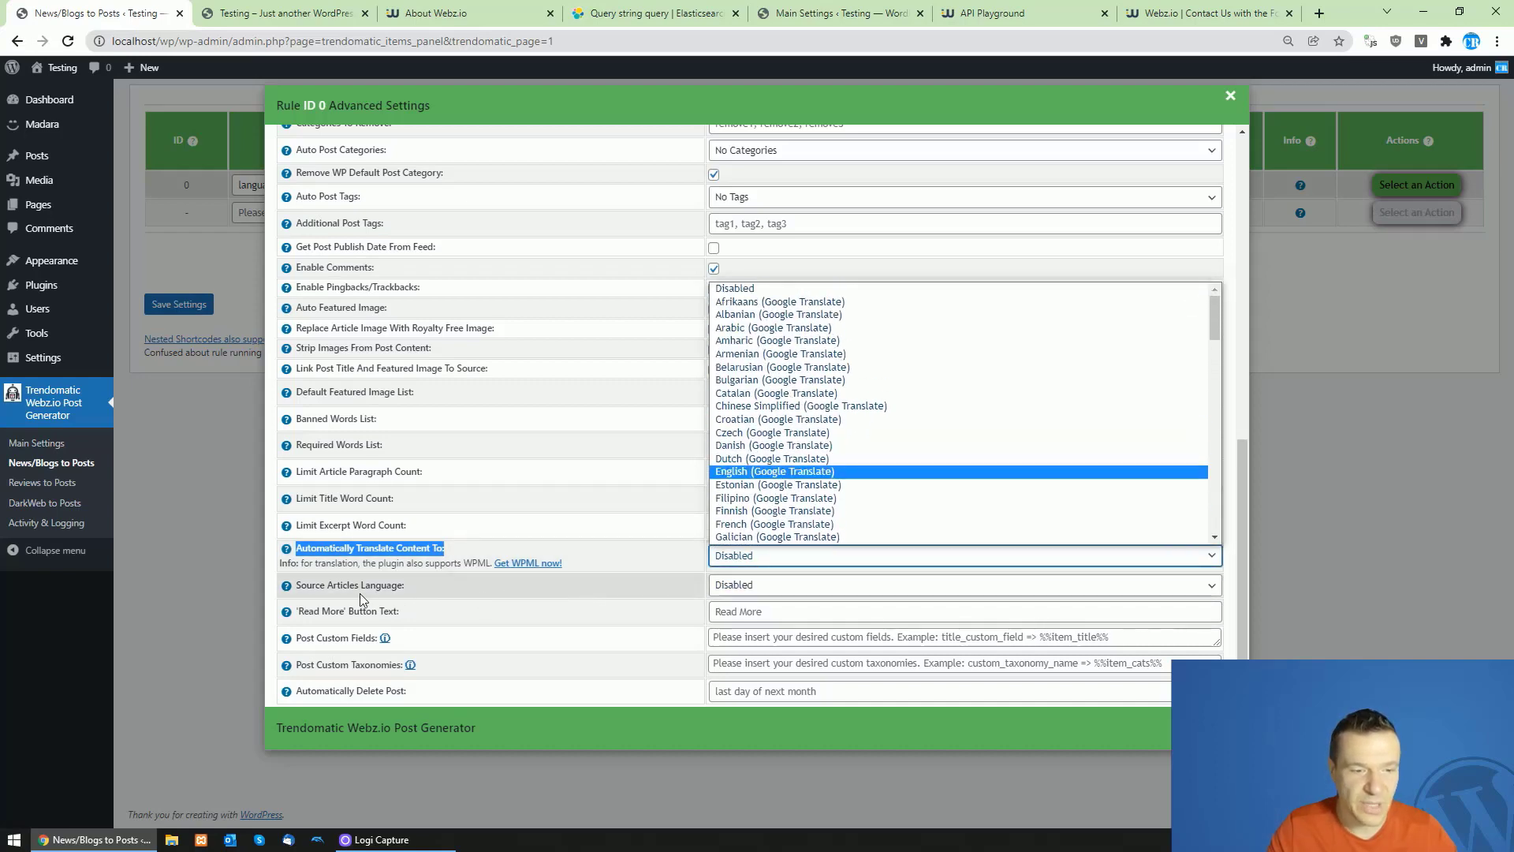
click(339, 588)
click(740, 586)
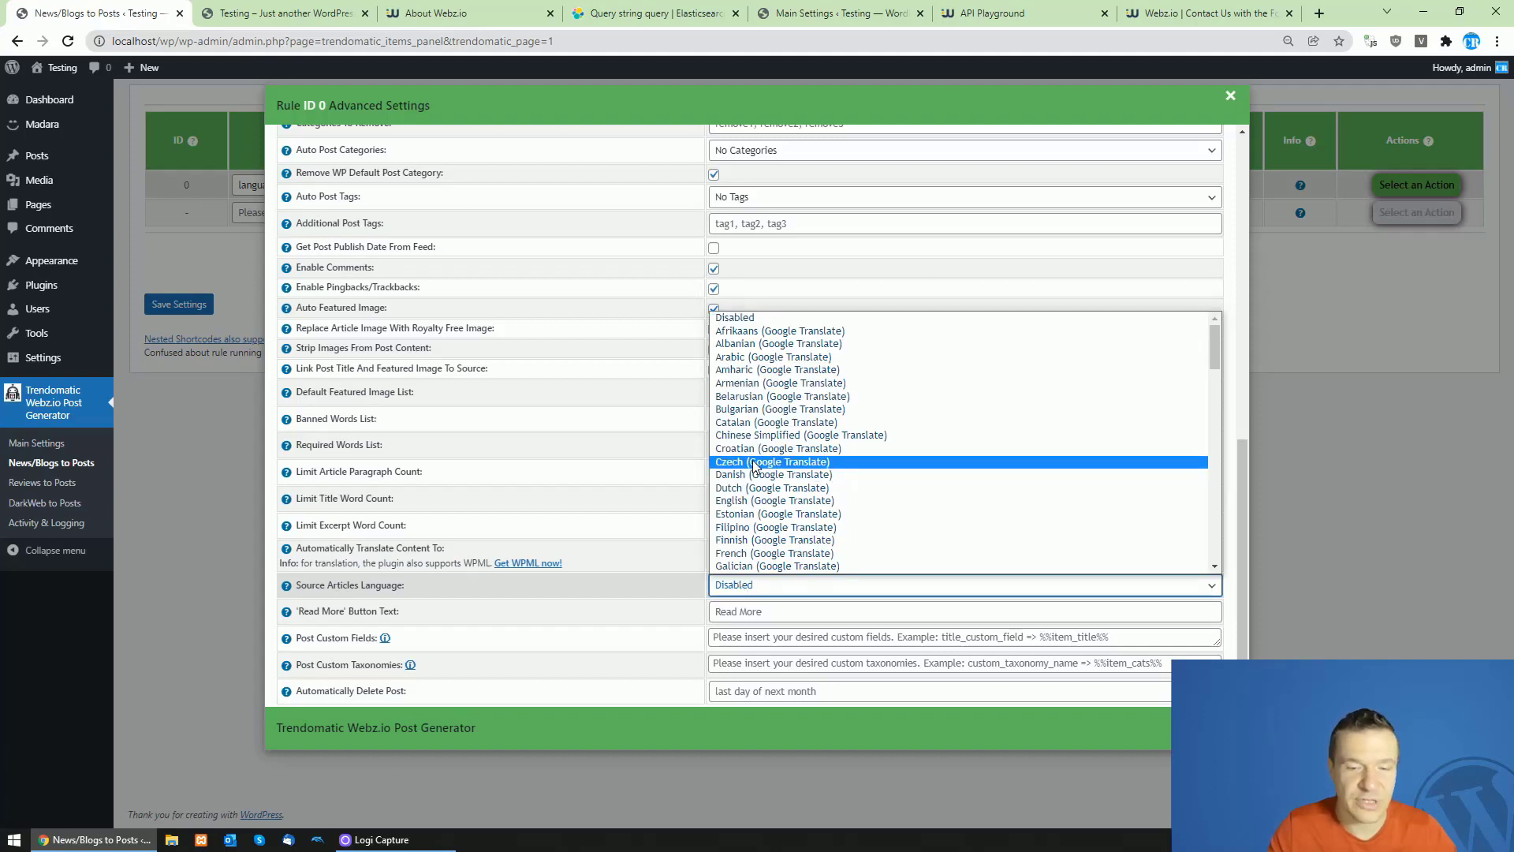
click(370, 586)
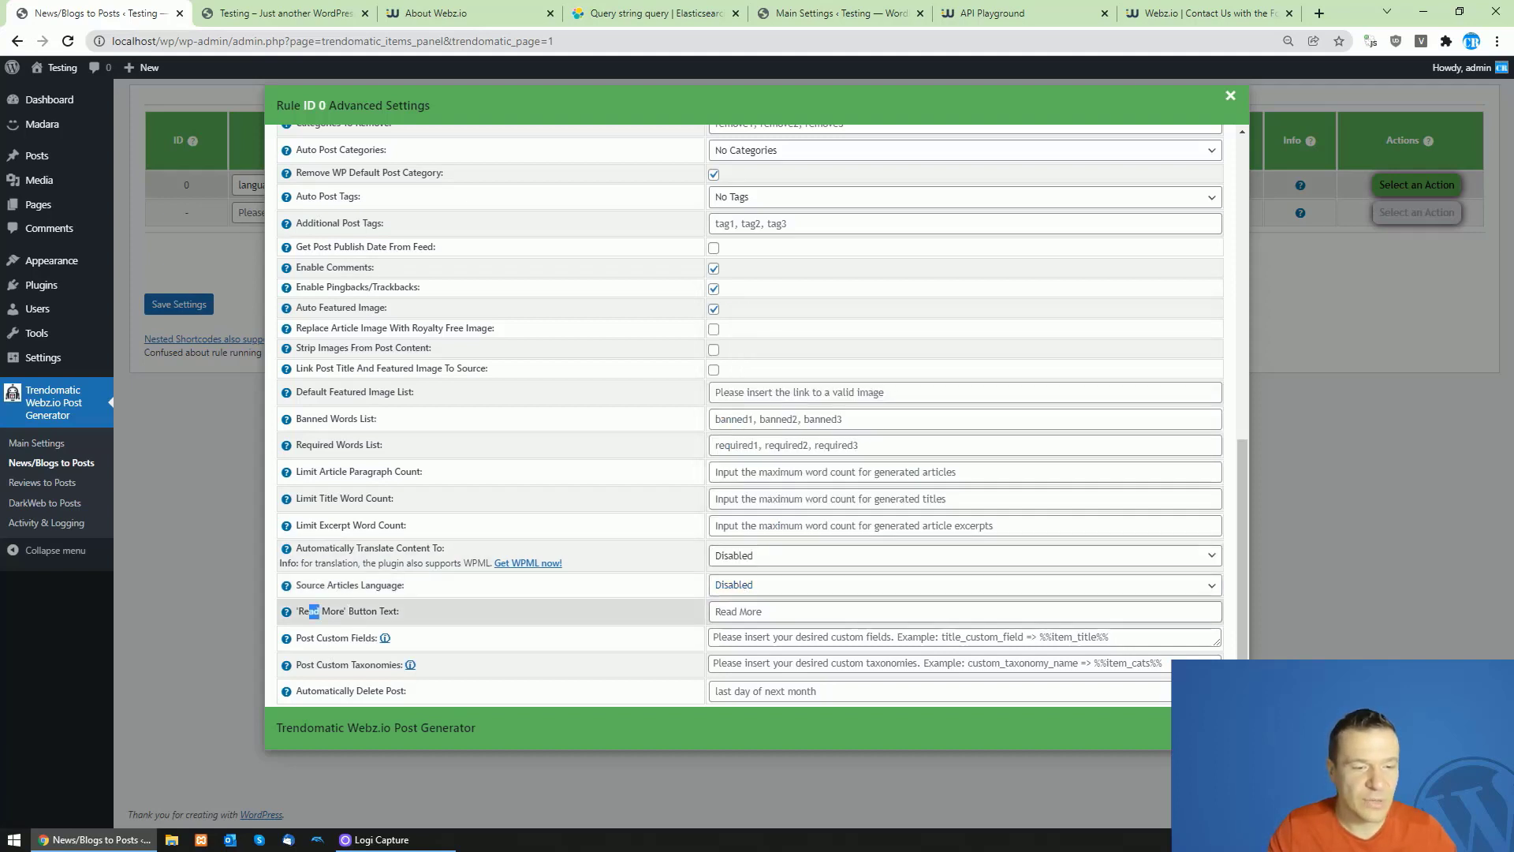
Step: Examine the 'Read More' Button Text option and read the Post Custom Fields help for its syntax and available shortcodes
drag(314, 610, 509, 612)
click(739, 614)
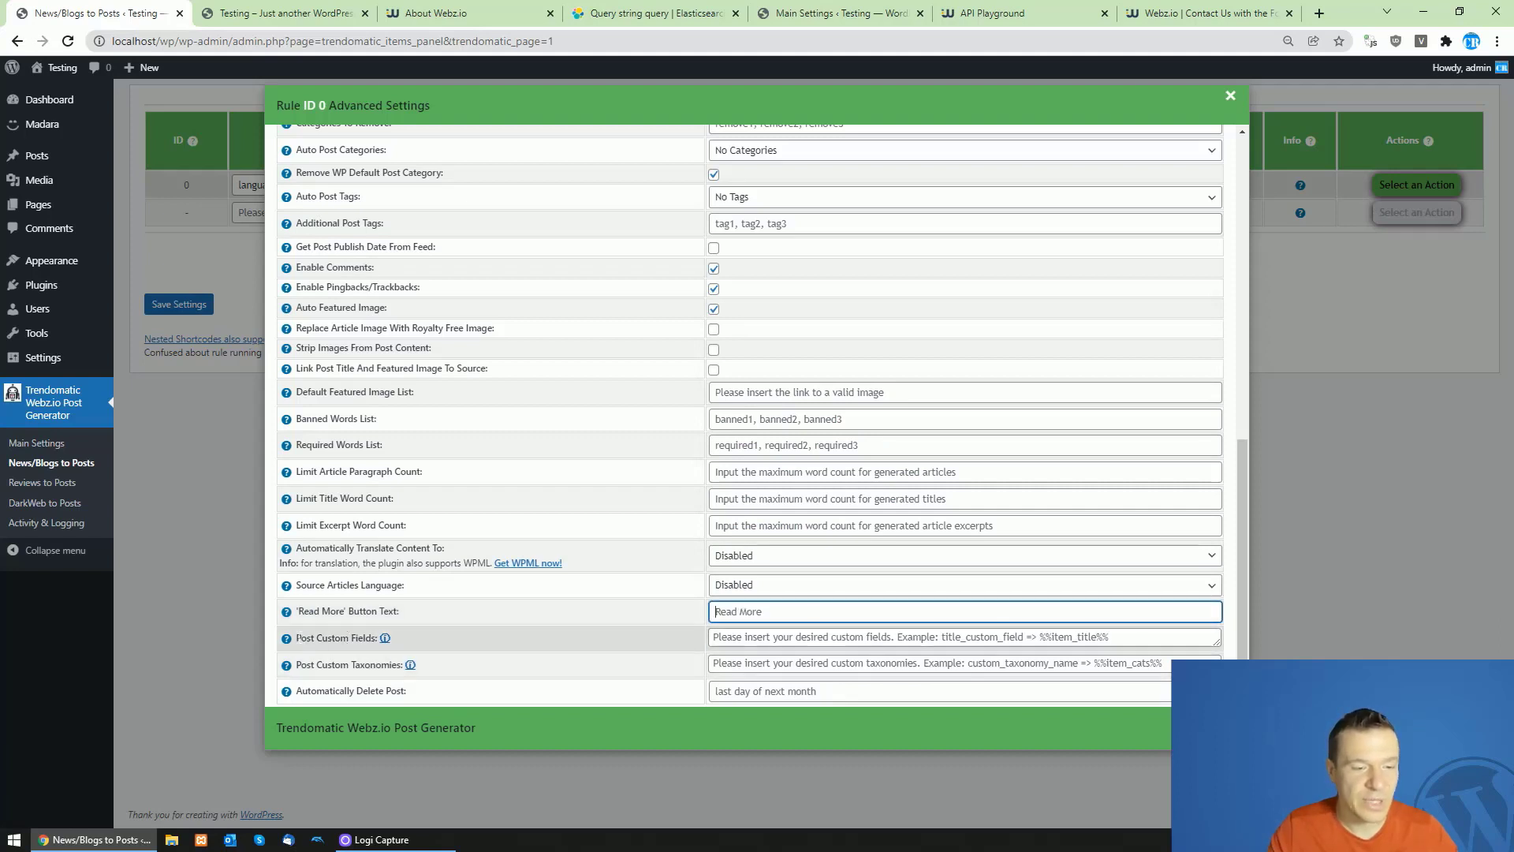
drag(296, 638, 364, 638)
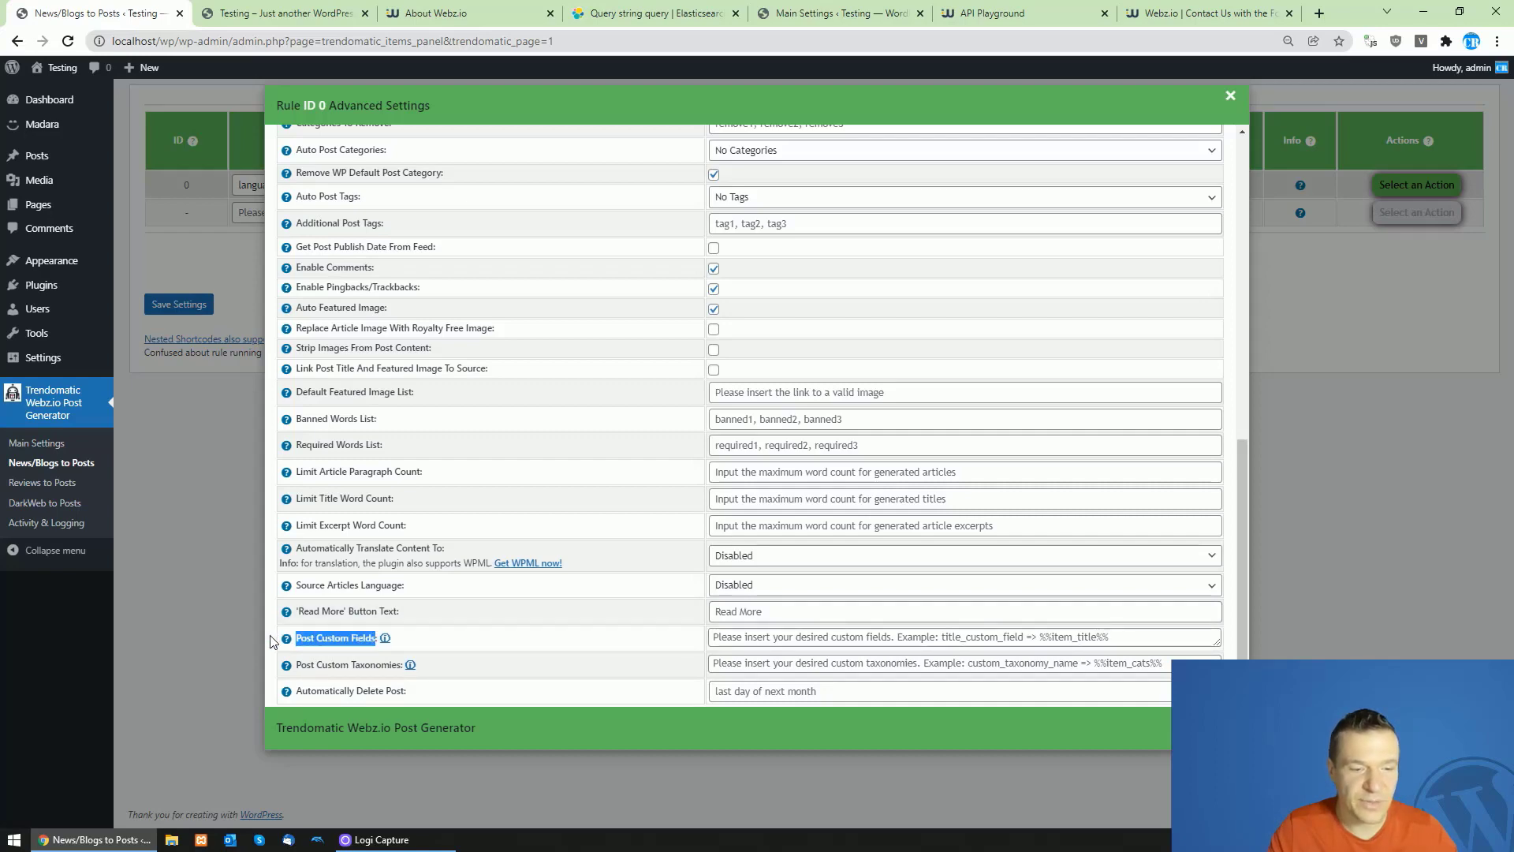
mouse_move(287, 639)
scroll(313, 642, down, 4)
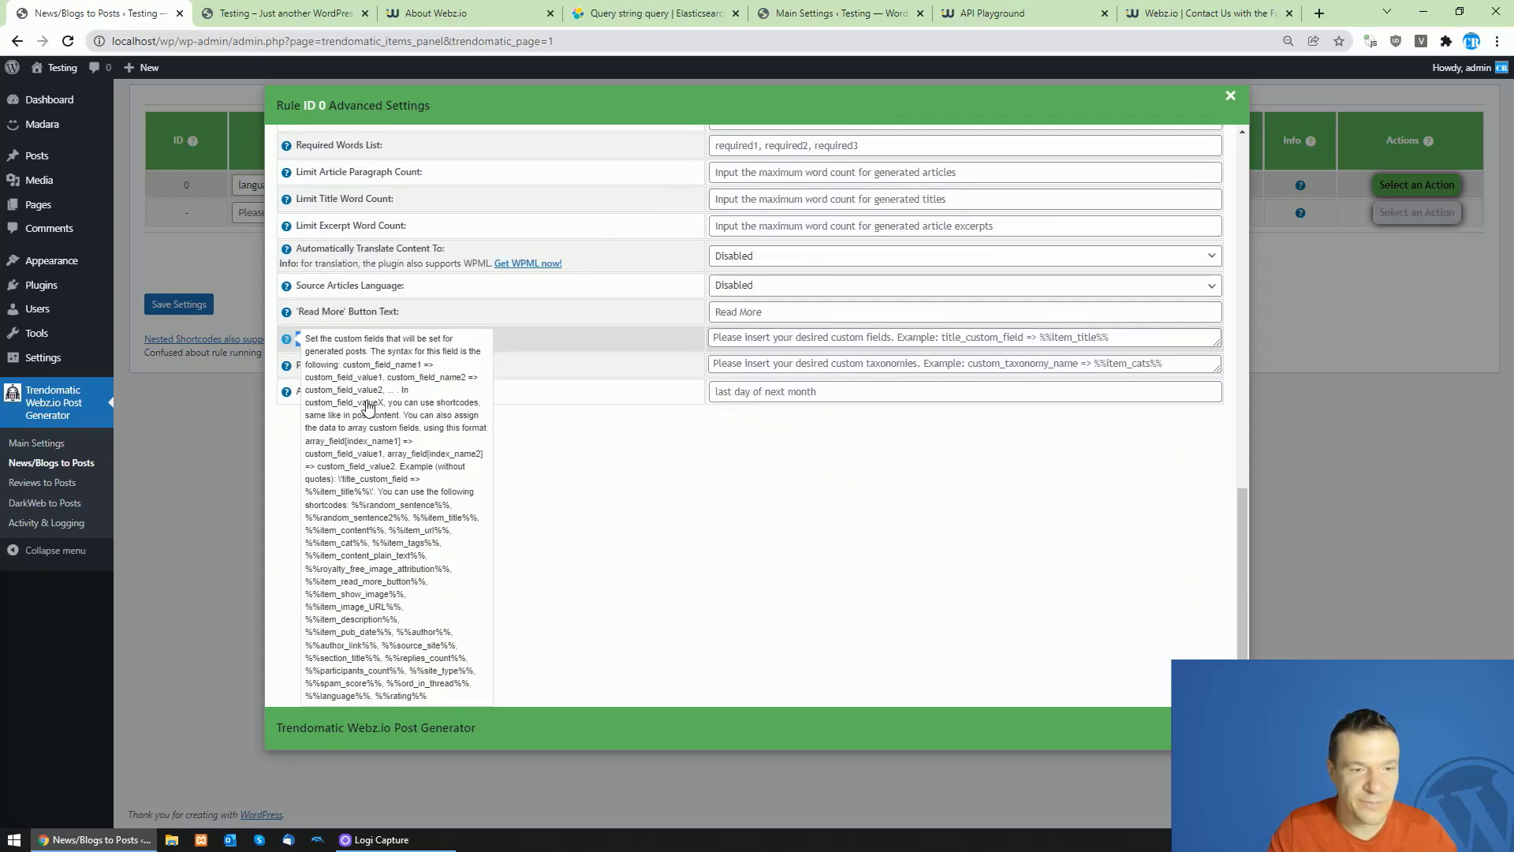
drag(344, 366, 433, 368)
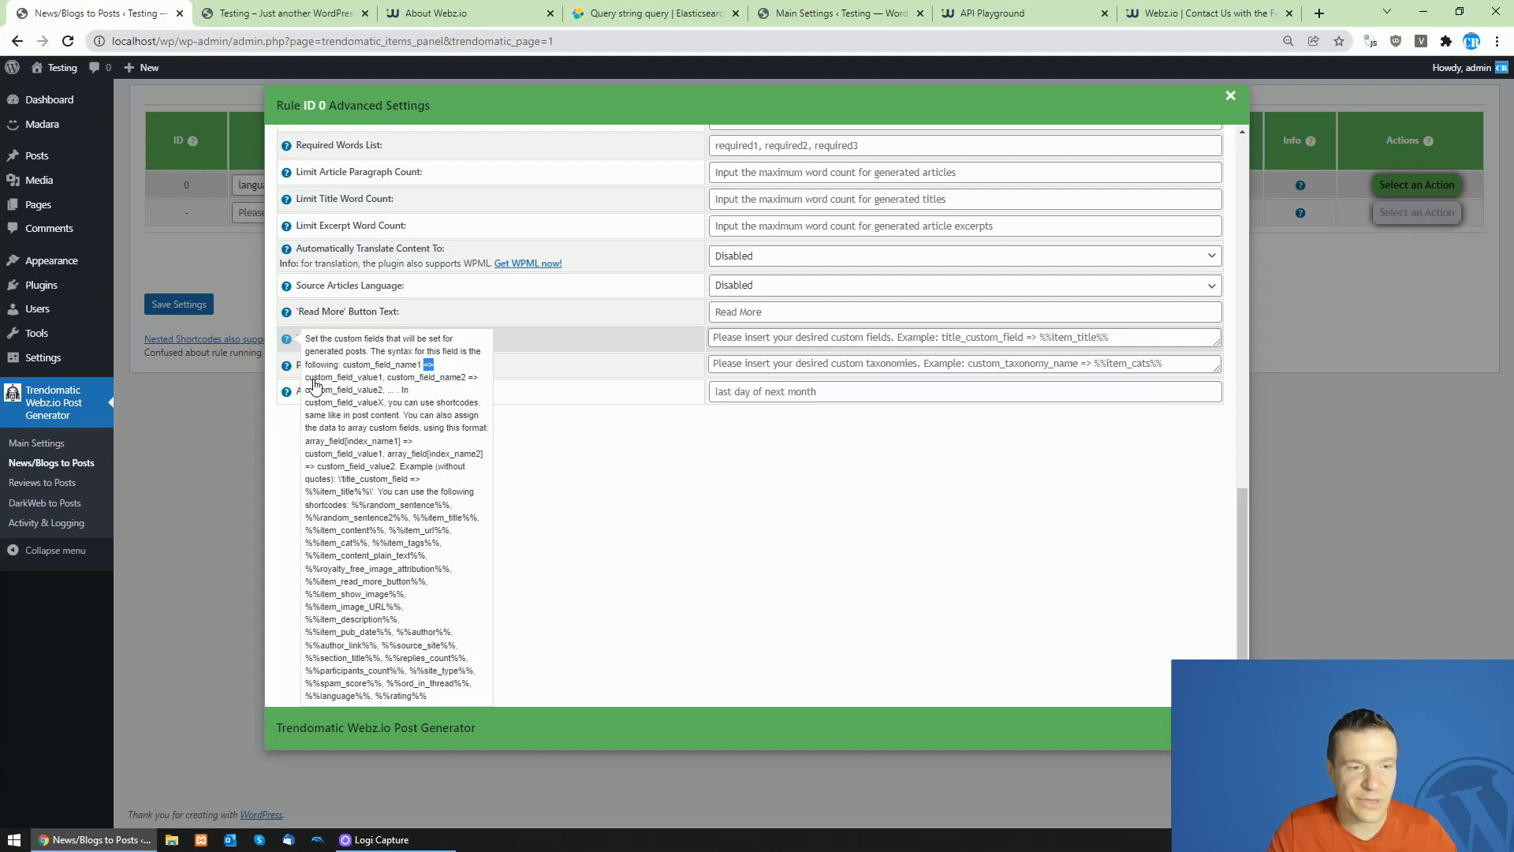
drag(306, 378, 385, 383)
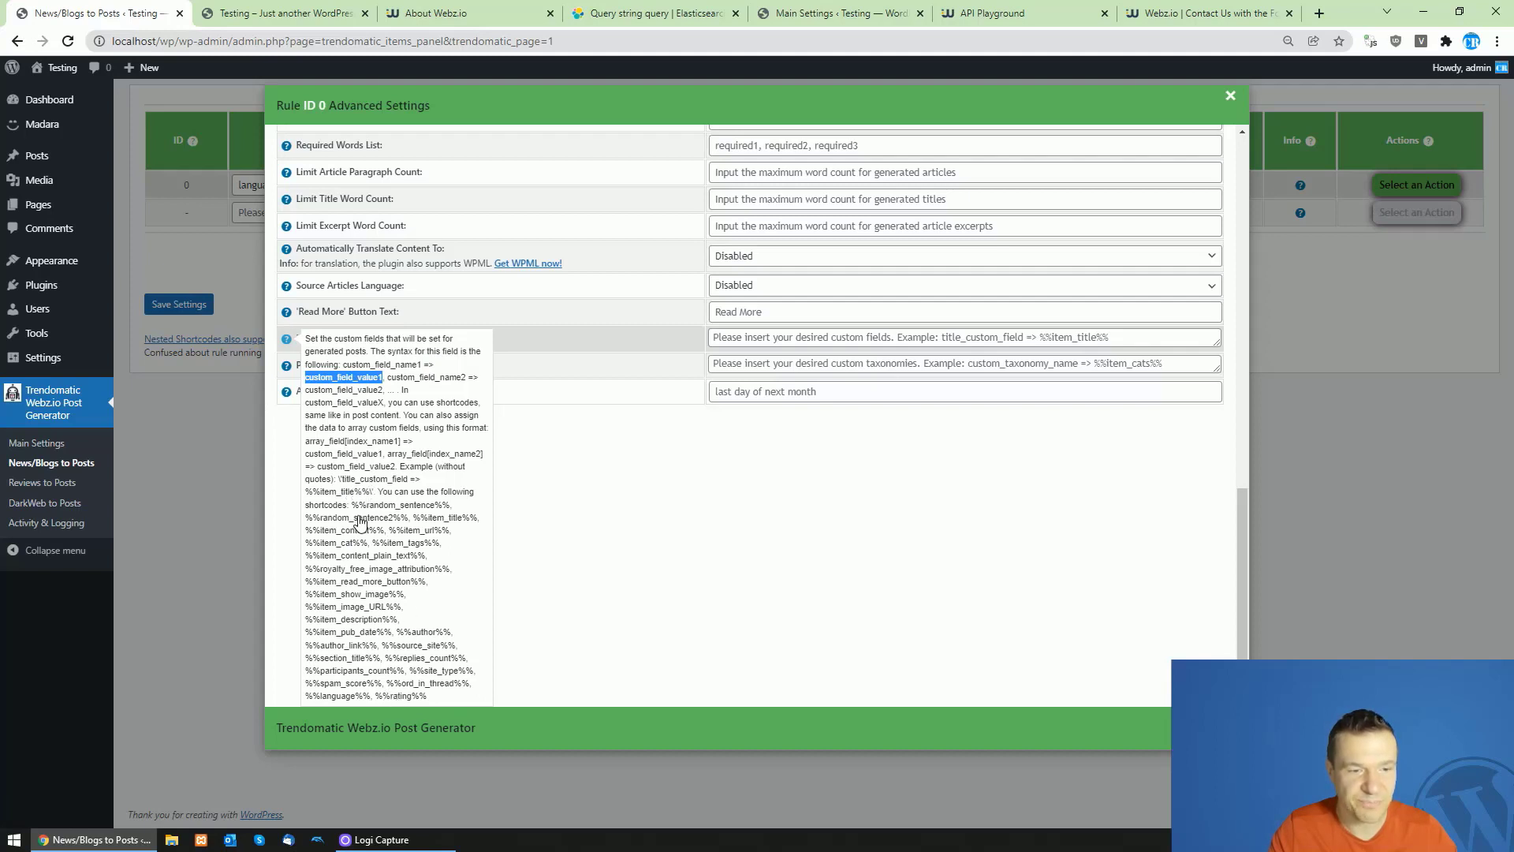
drag(385, 378, 384, 384)
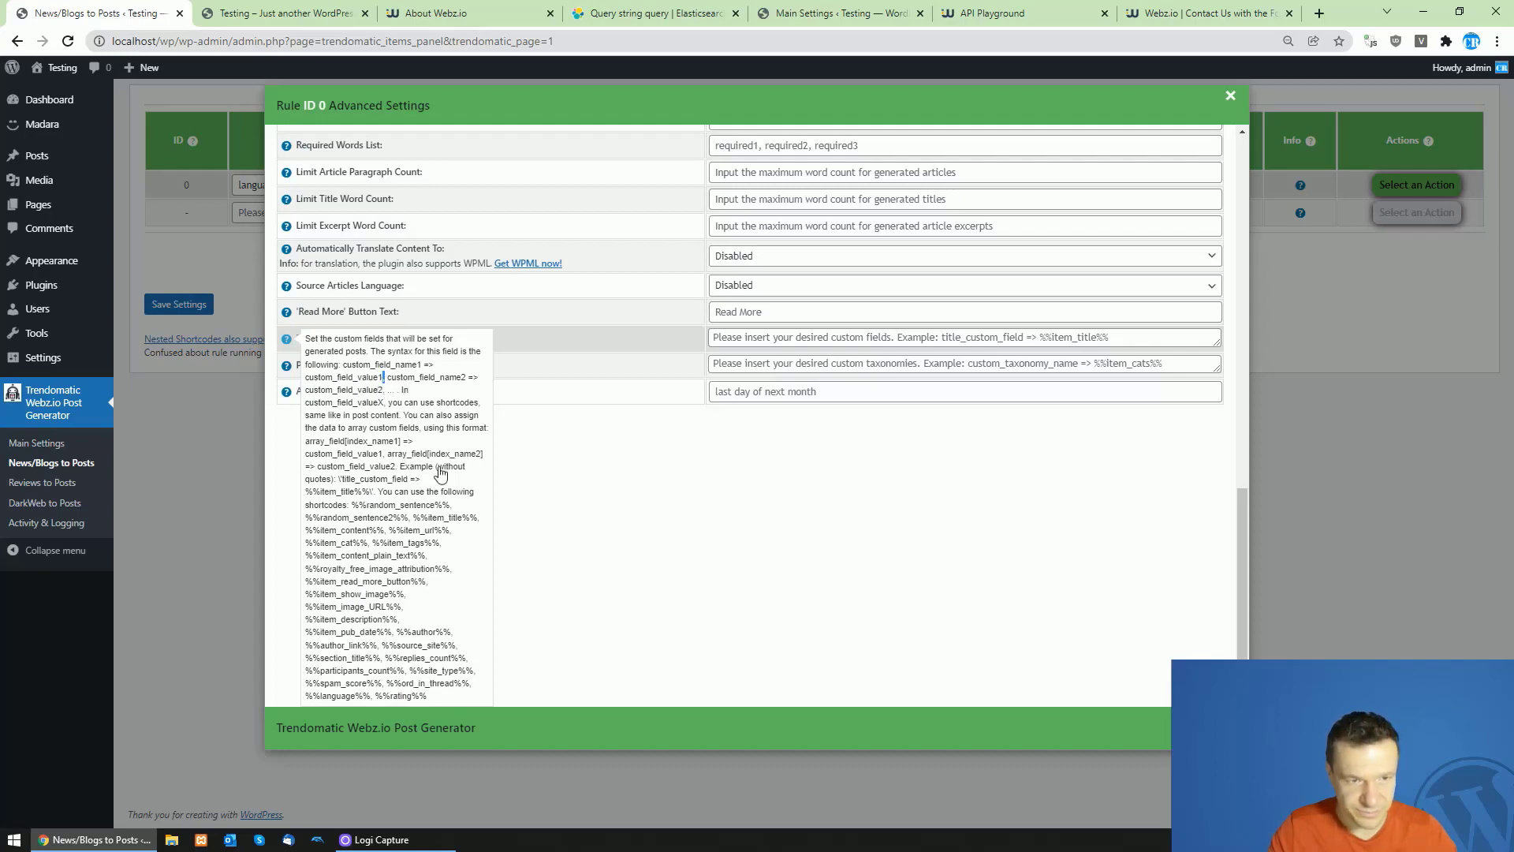
Step: Examine the Post Custom Taxonomies option and its example format
mouse_move(336, 662)
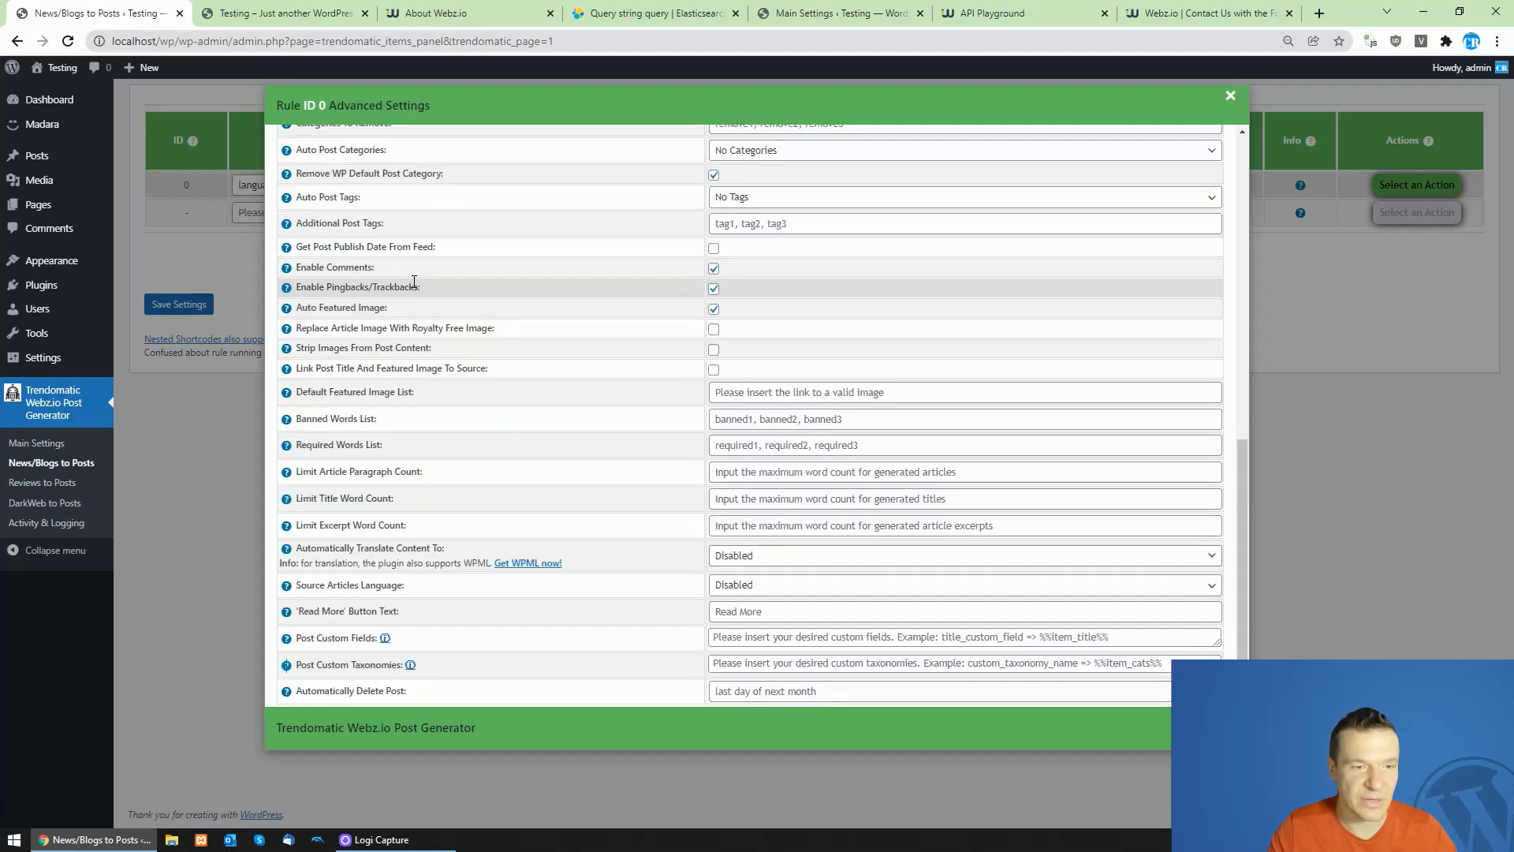
scroll(412, 289, up, 1)
scroll(413, 290, down, 1)
Step: Try "after 3 days" as the rule's Automatically Delete Post value, and clear the field
mouse_move(287, 692)
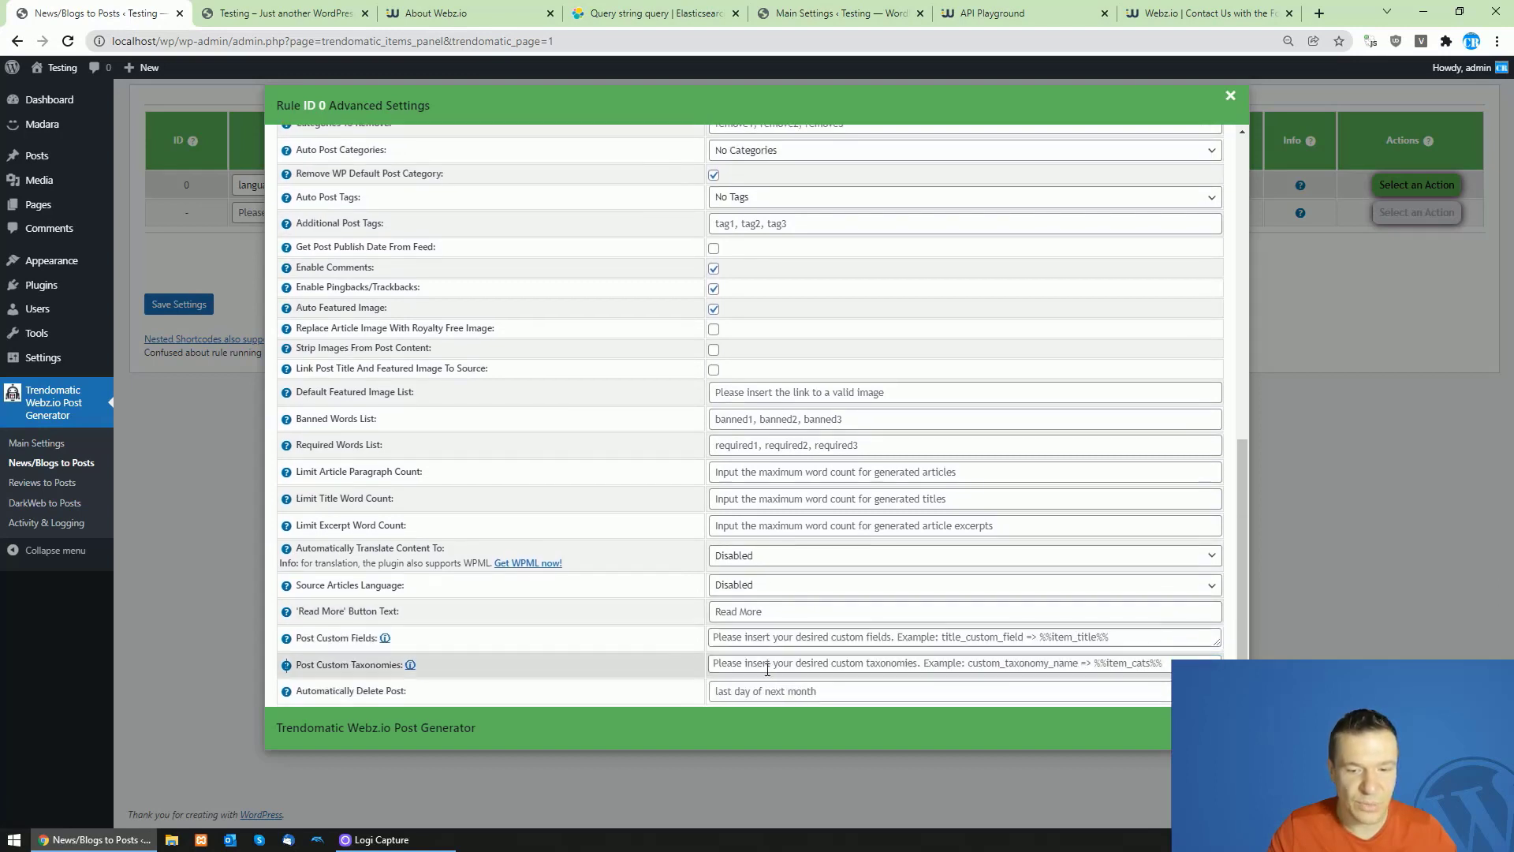
click(752, 693)
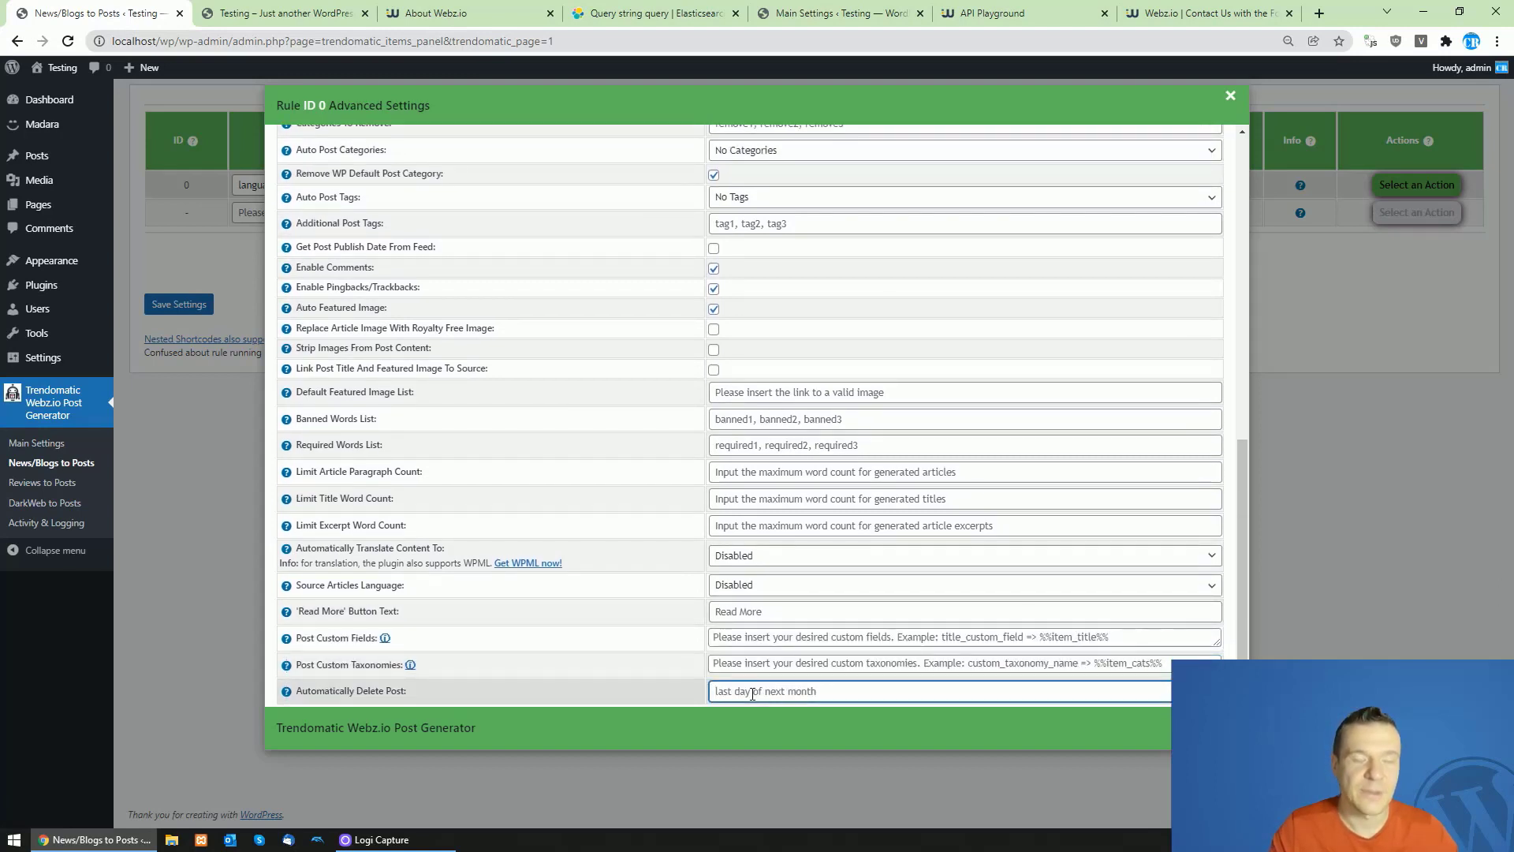
text(+)
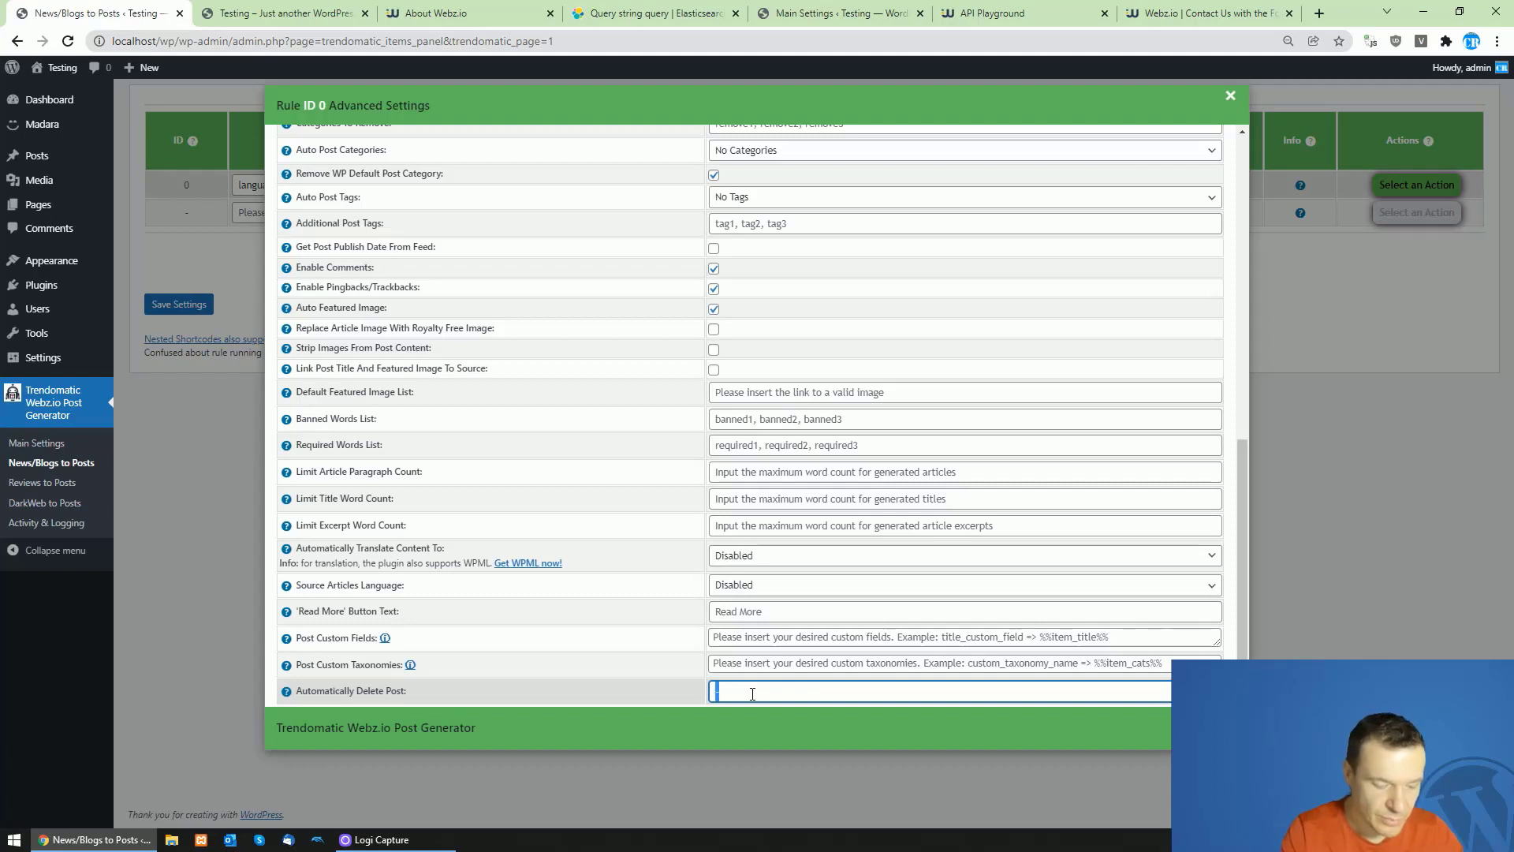
text(ftre)
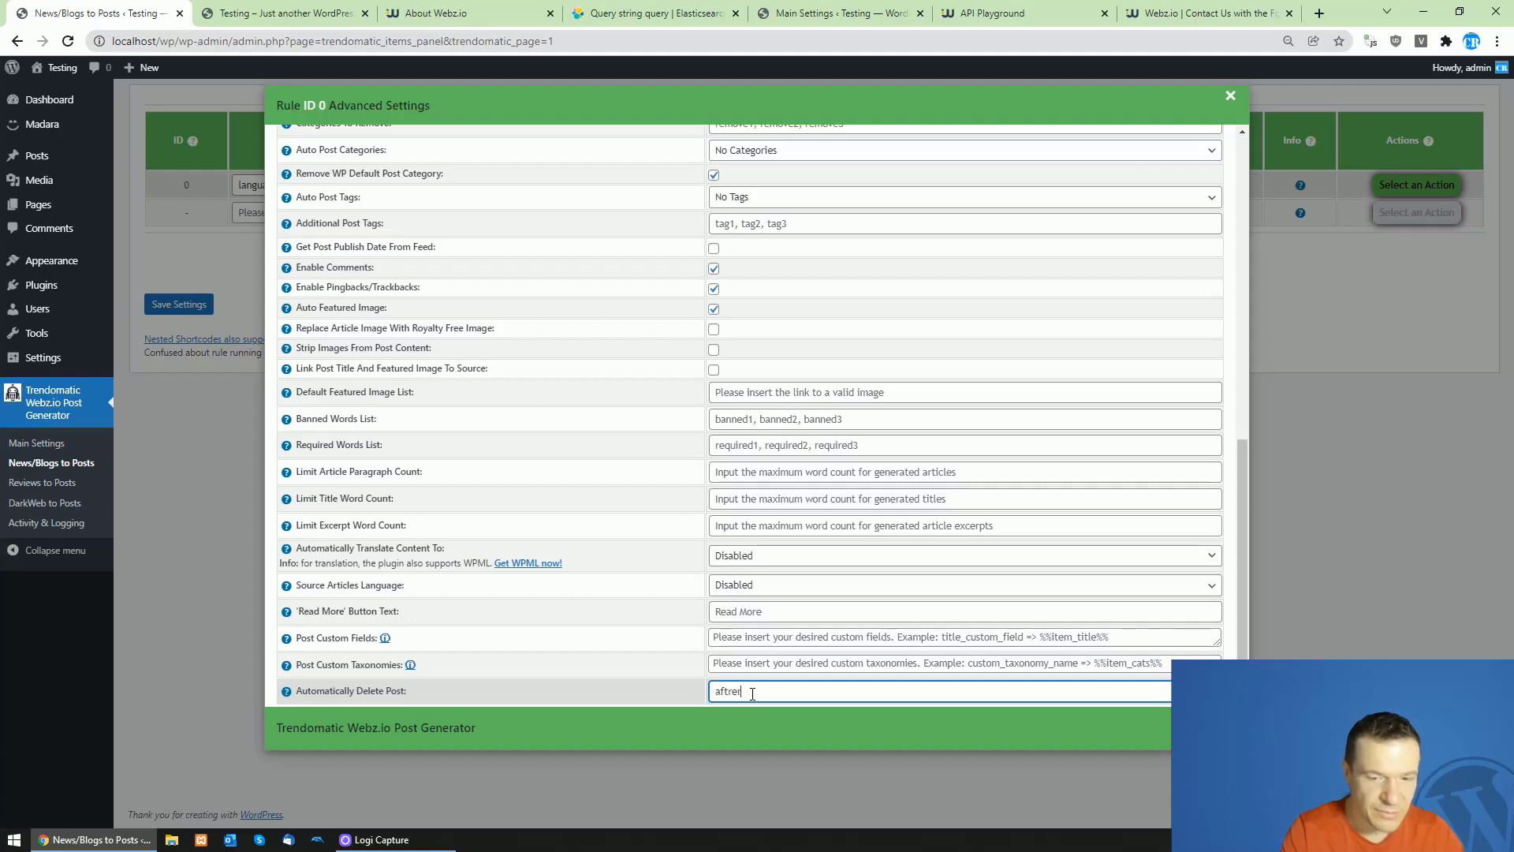
key(BackSpace)
key(BackSpace)
text(er 3)
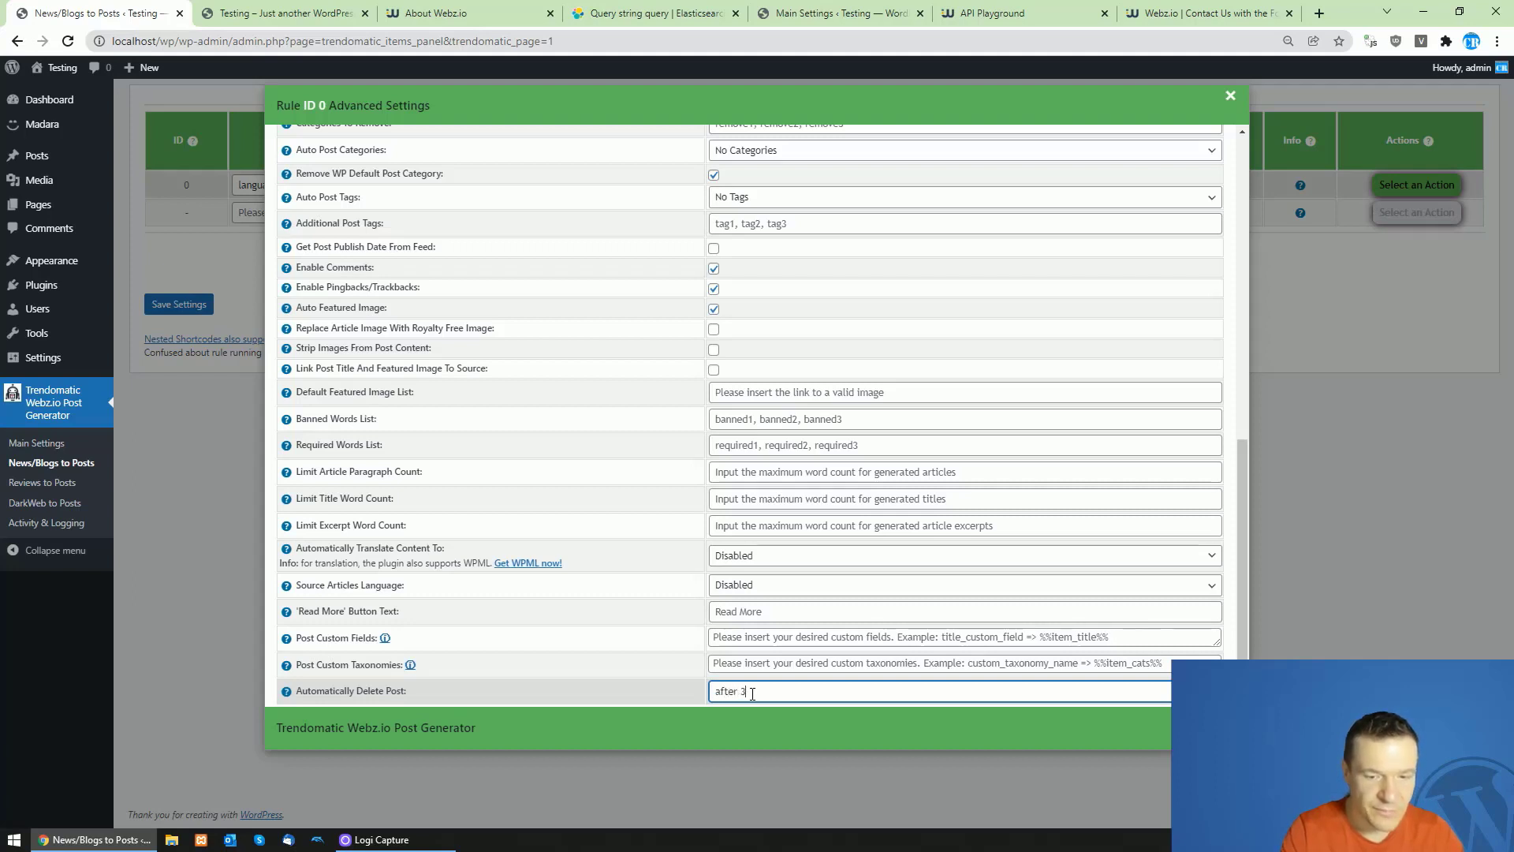
text( days)
key(ctrl+a)
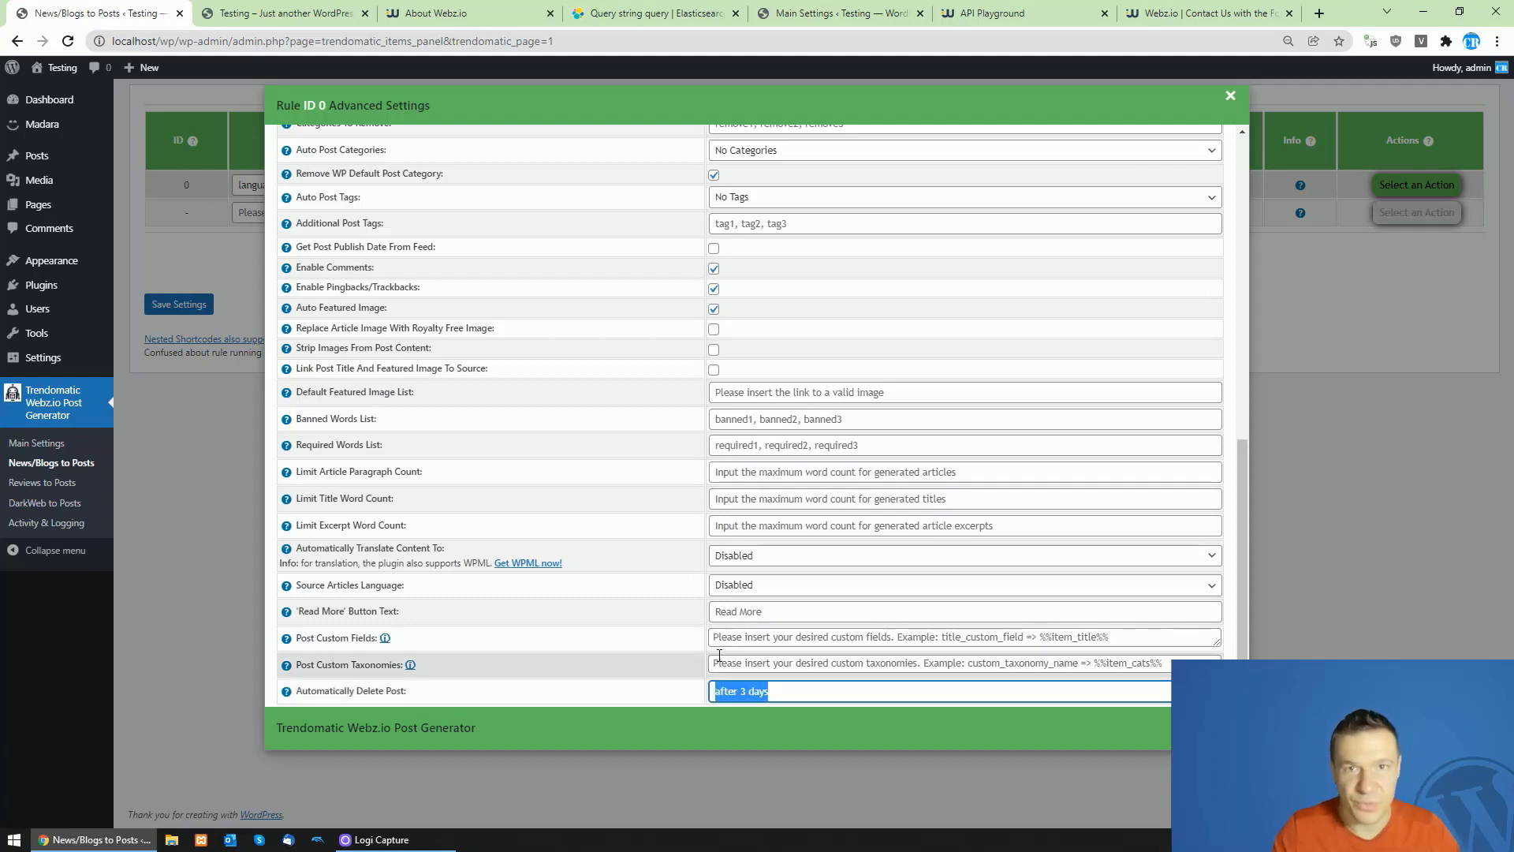
key(BackSpace)
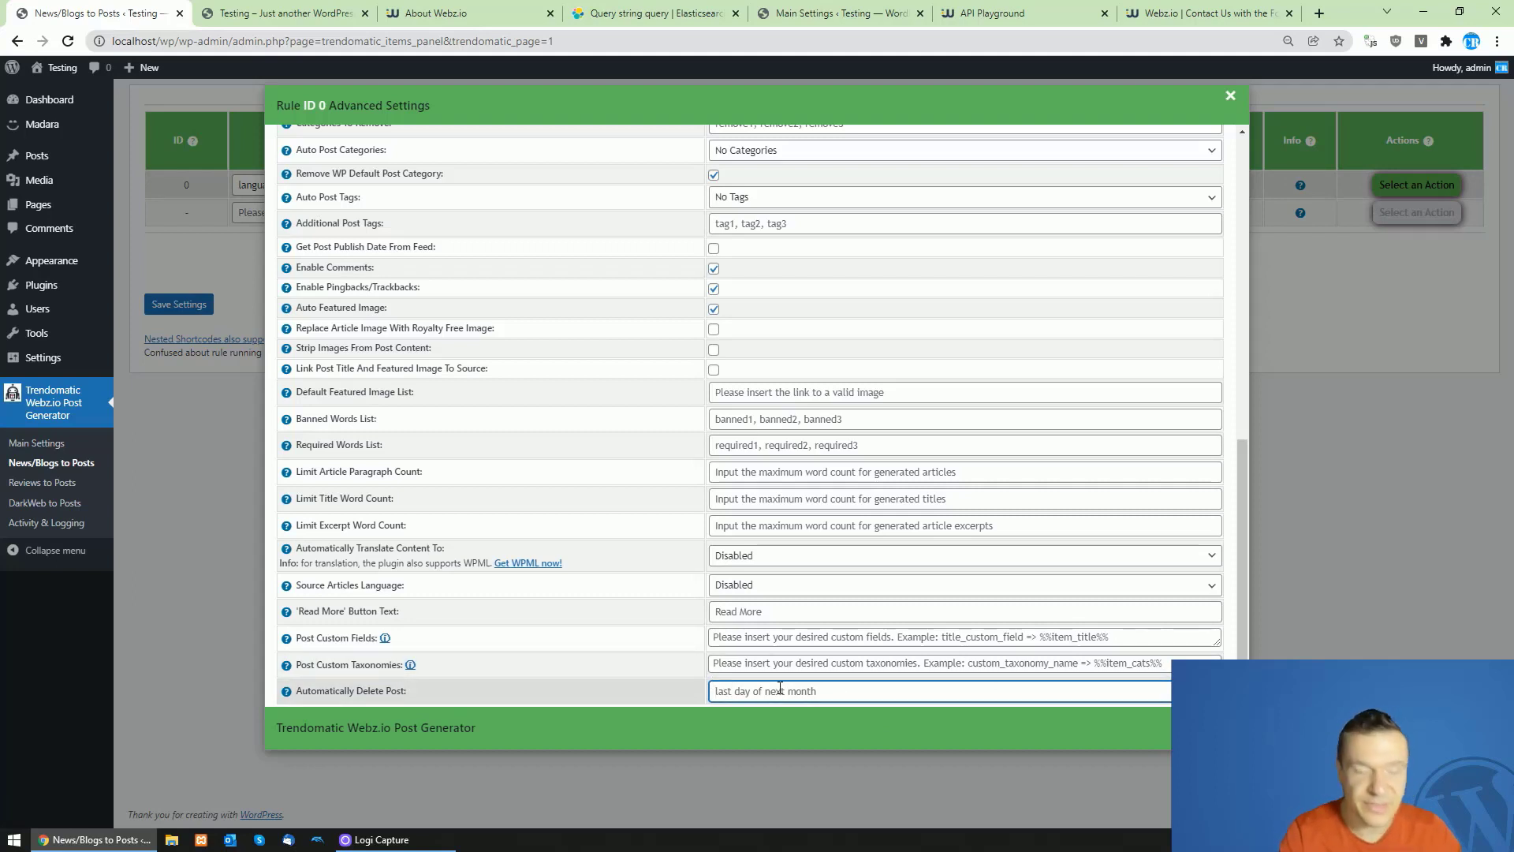
Step: Try the fixed date "11th December 2023" for Automatically Delete Post, and empty the field again
text(11th December 2023)
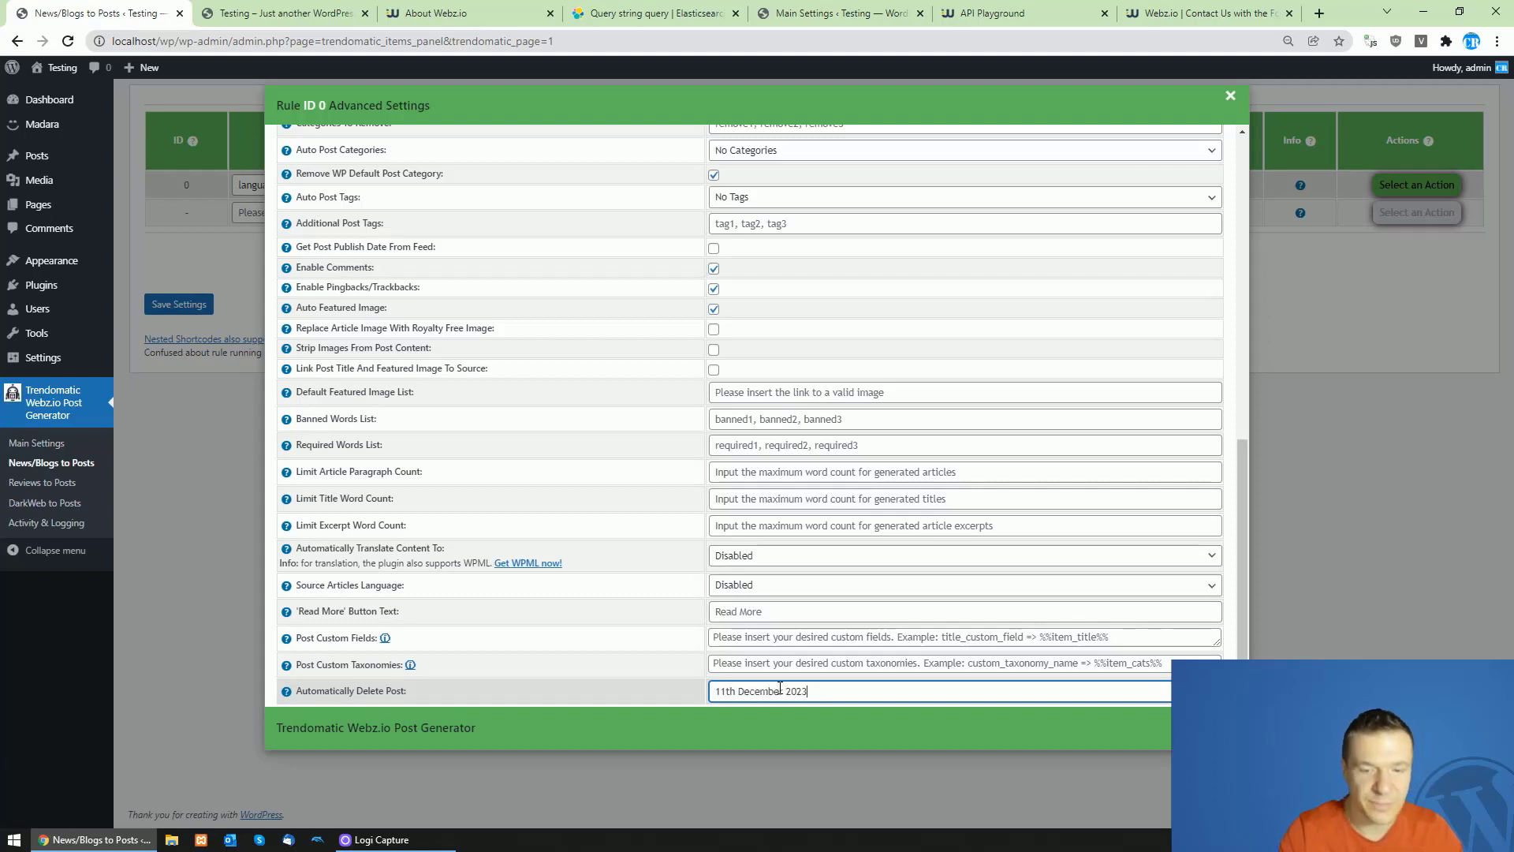
key(ctrl+a)
key(BackSpace)
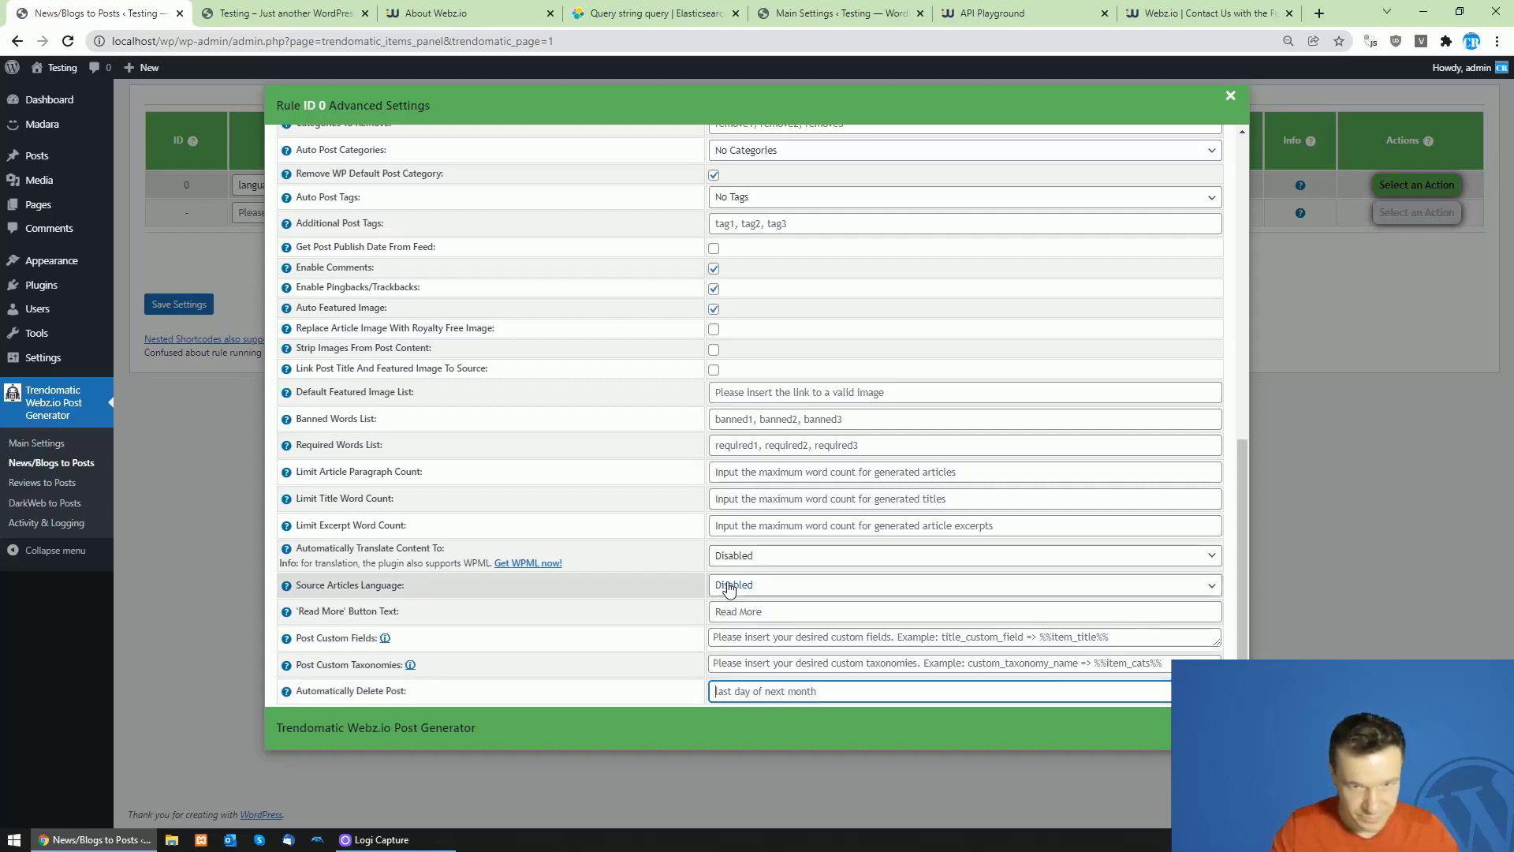
Step: Close the advanced settings of rule 0 and save the News/Blogs to Posts rules
scroll(710, 552, up, 15)
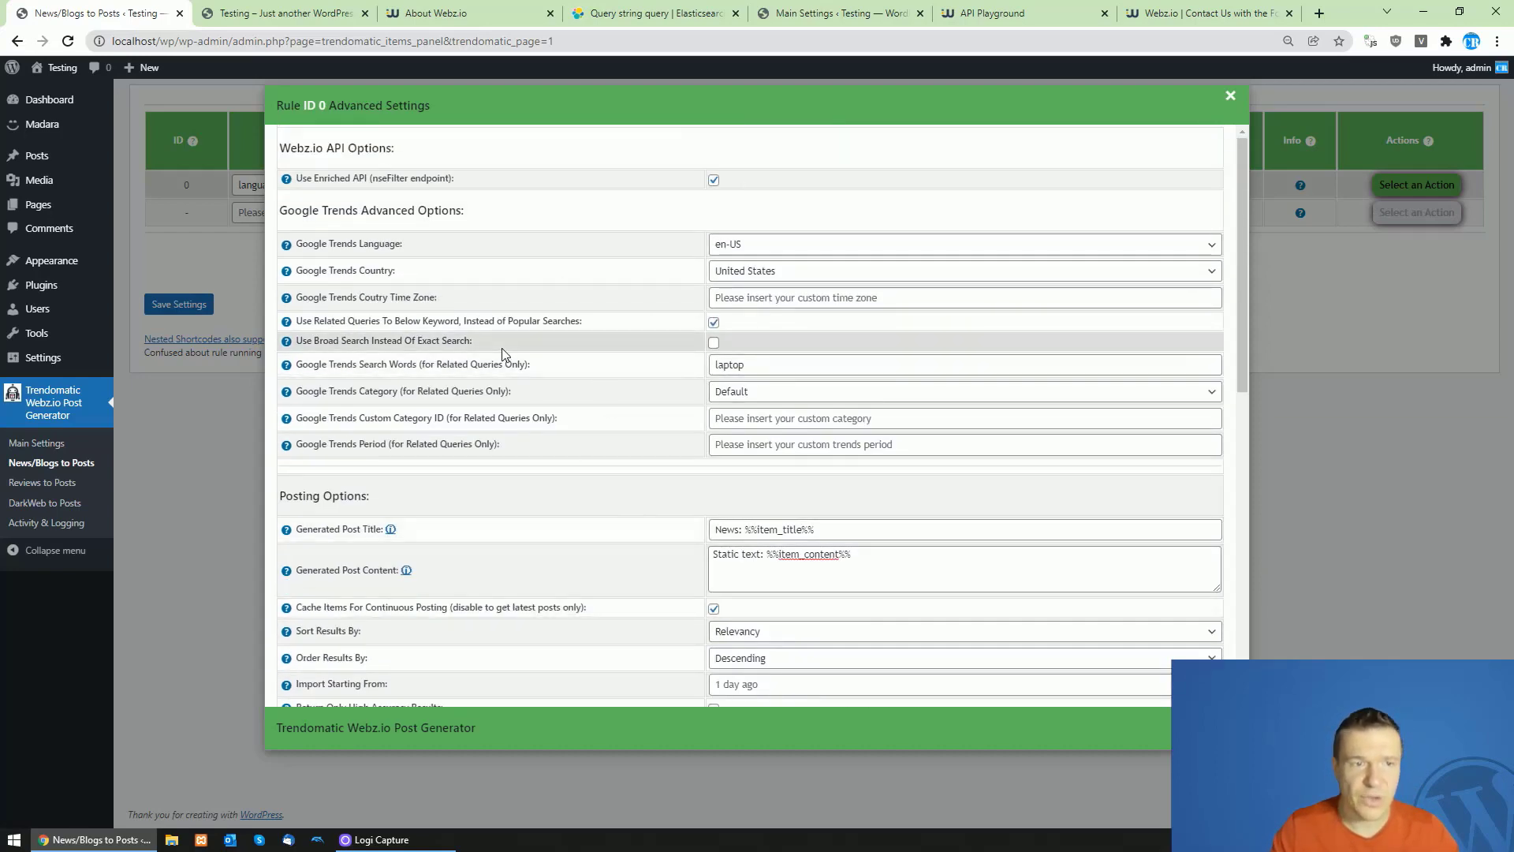
click(197, 284)
click(178, 306)
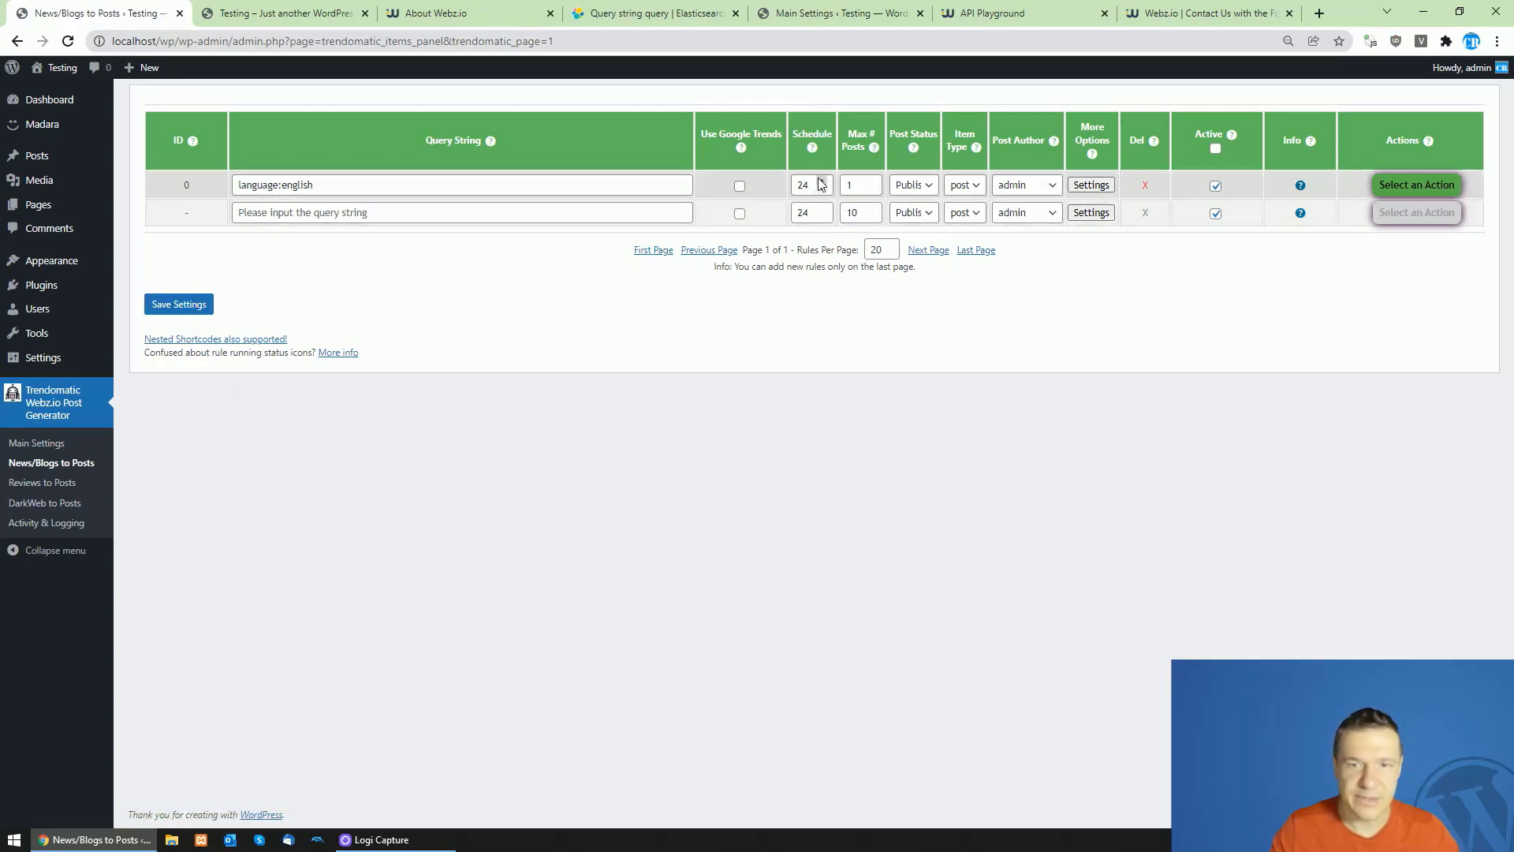
Step: Open the Reviews to Posts page, look through the new rule's advanced settings, and close them
click(48, 483)
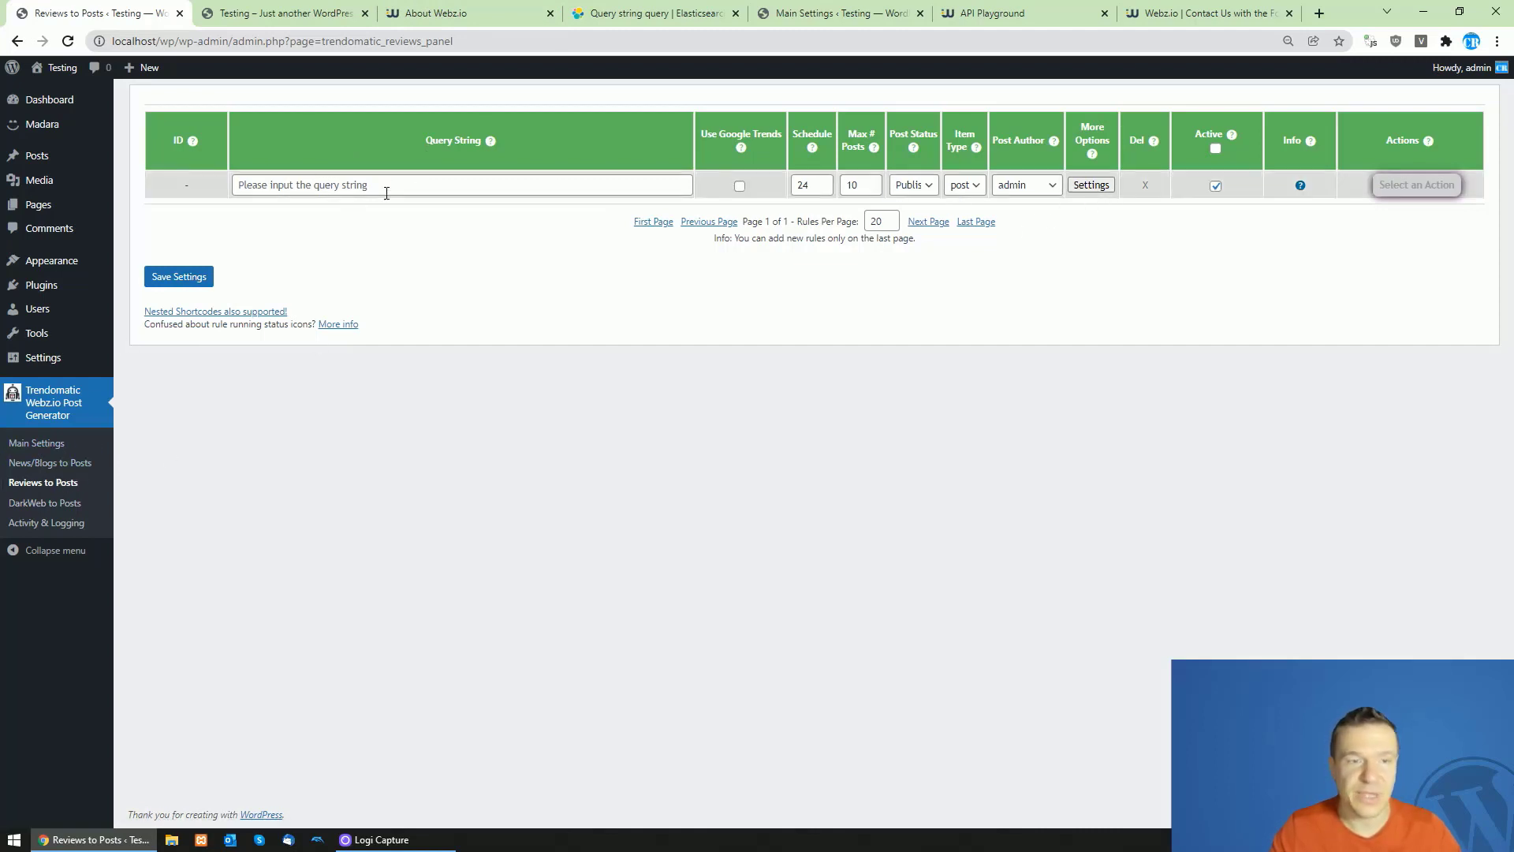
click(1091, 185)
scroll(626, 500, down, 4)
scroll(495, 477, up, 4)
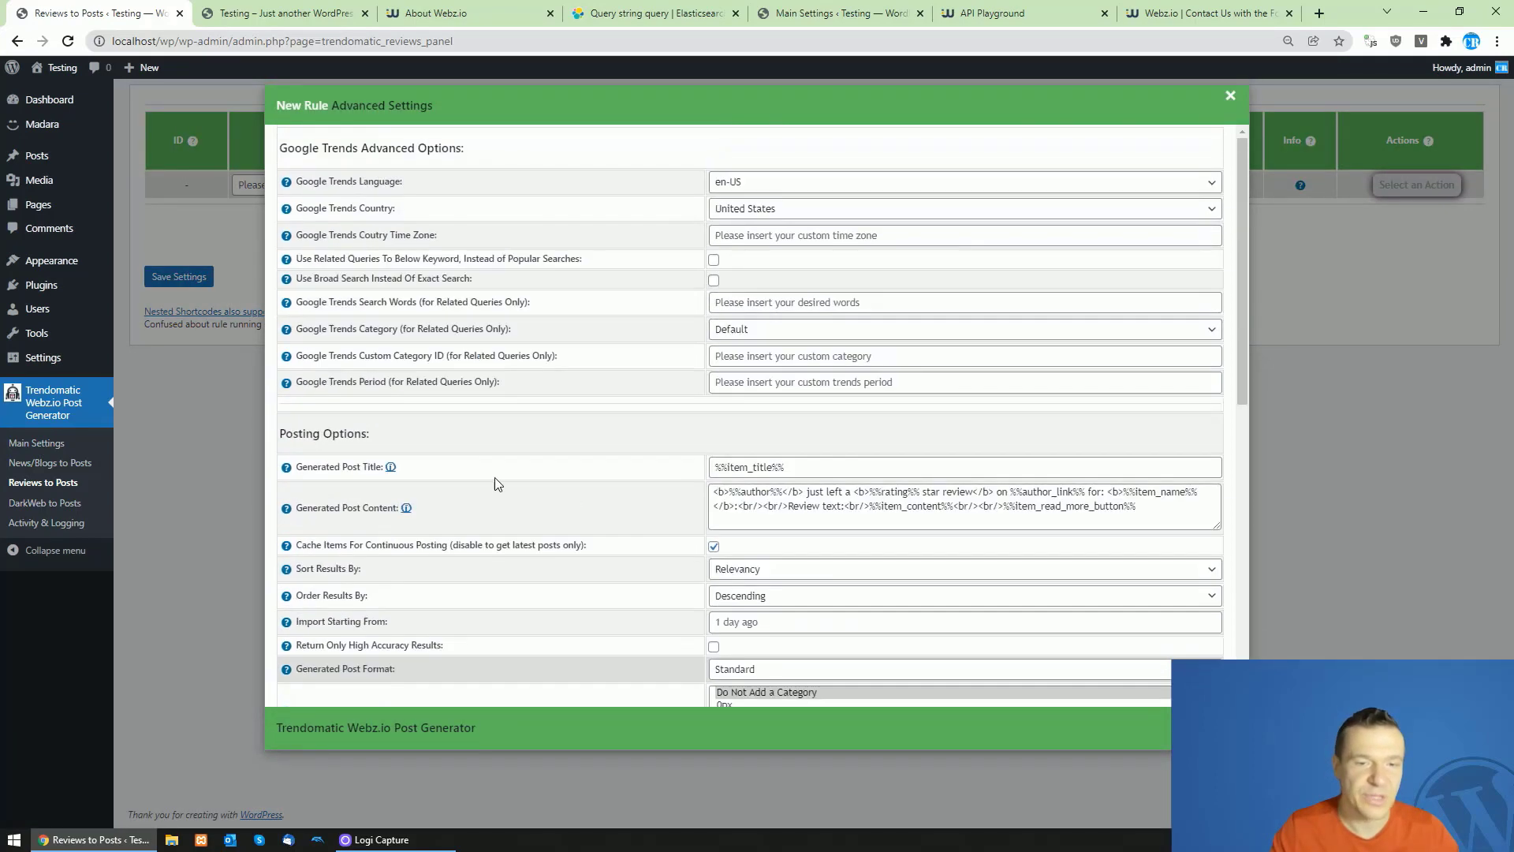
click(234, 403)
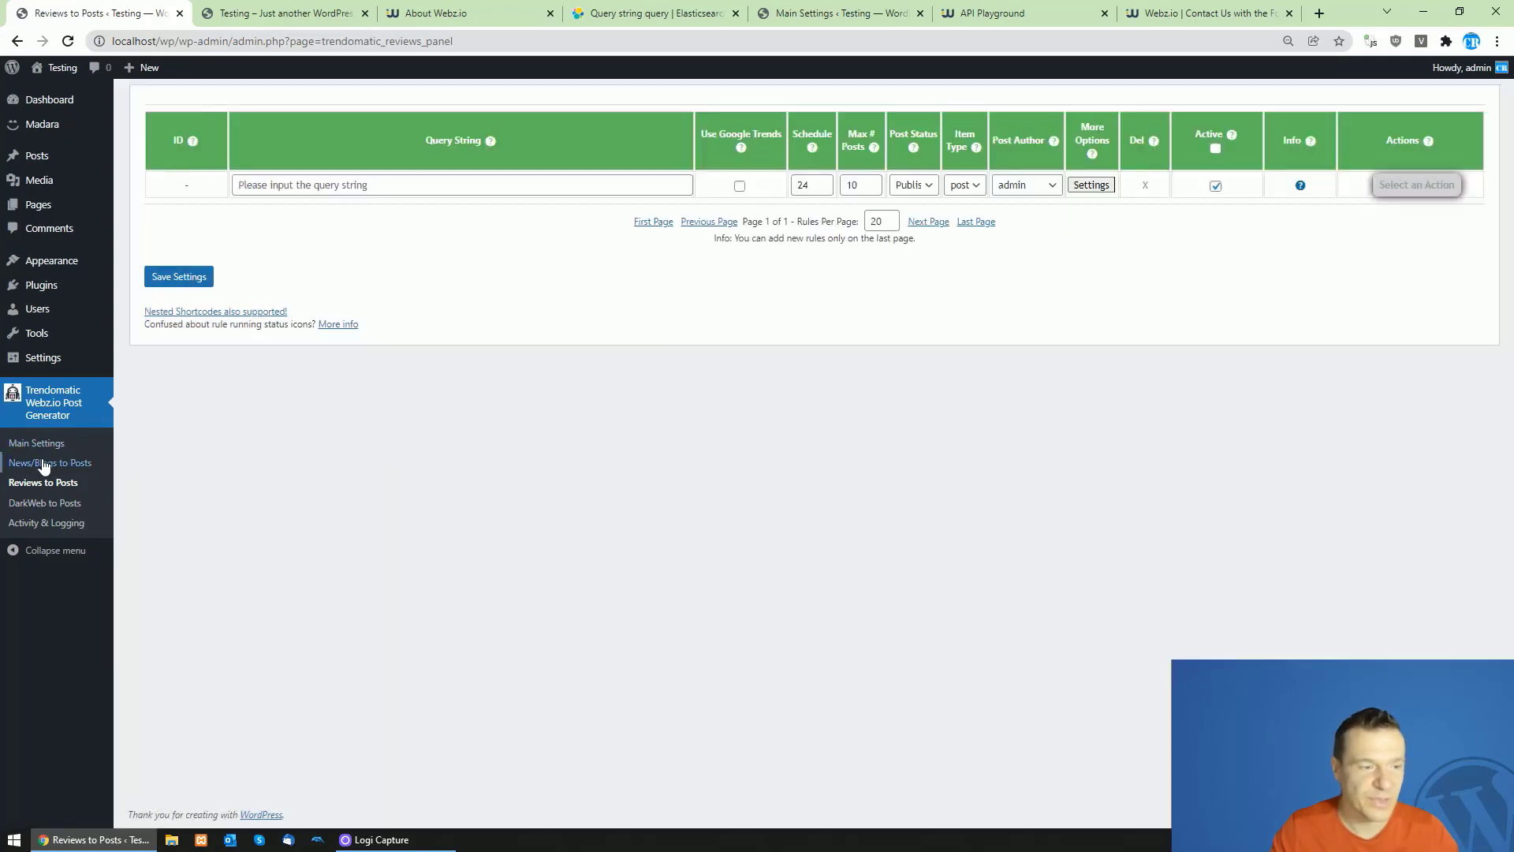
Step: Read the DarkWeb to Posts notes and the linked Webz.io Cyber API access requirements, and return to the plugin page
click(37, 511)
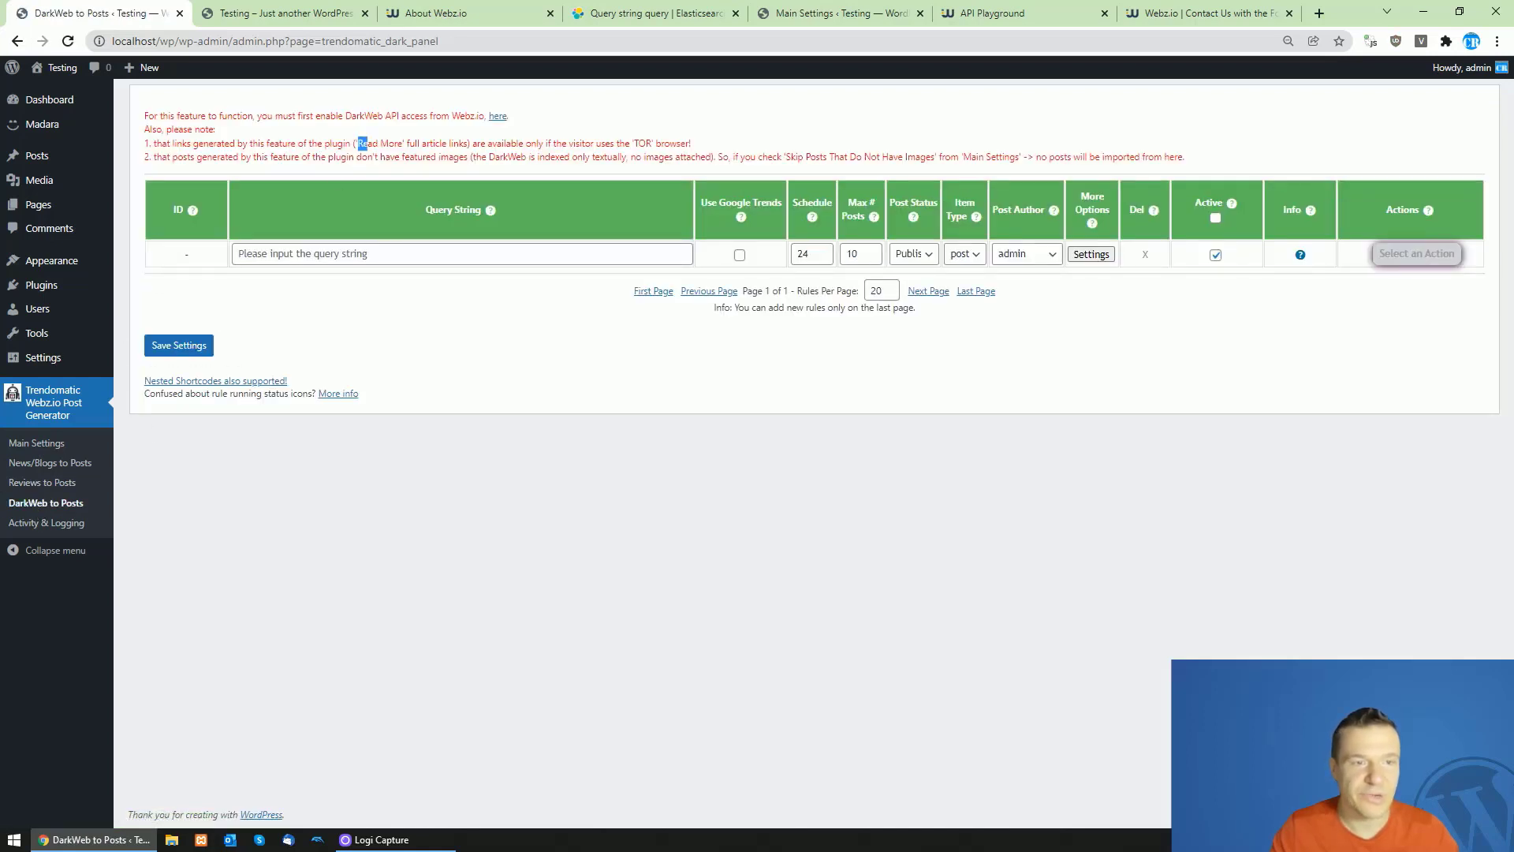
click(499, 118)
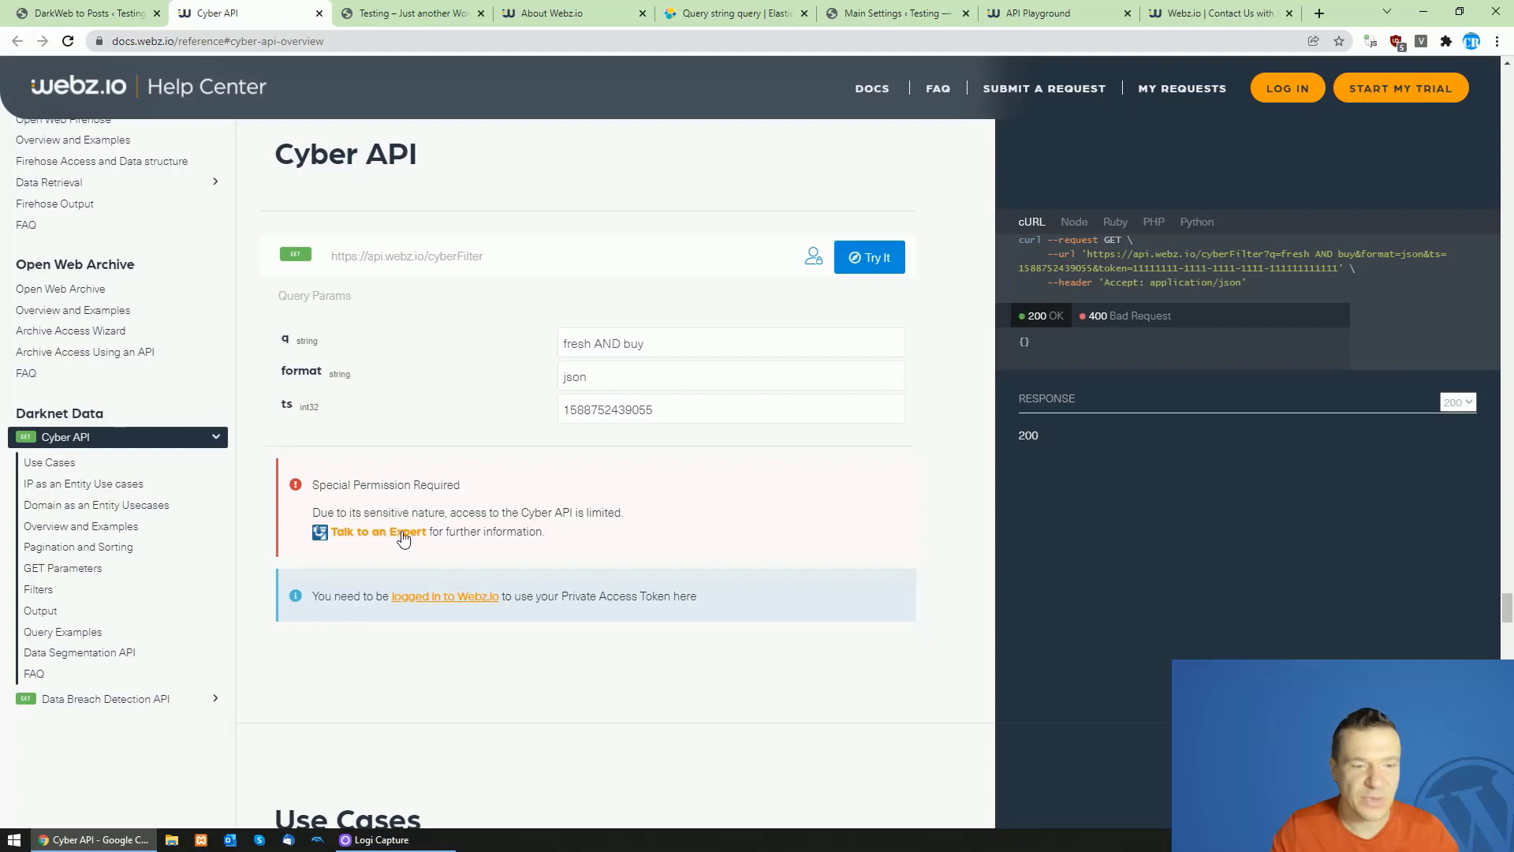
click(86, 14)
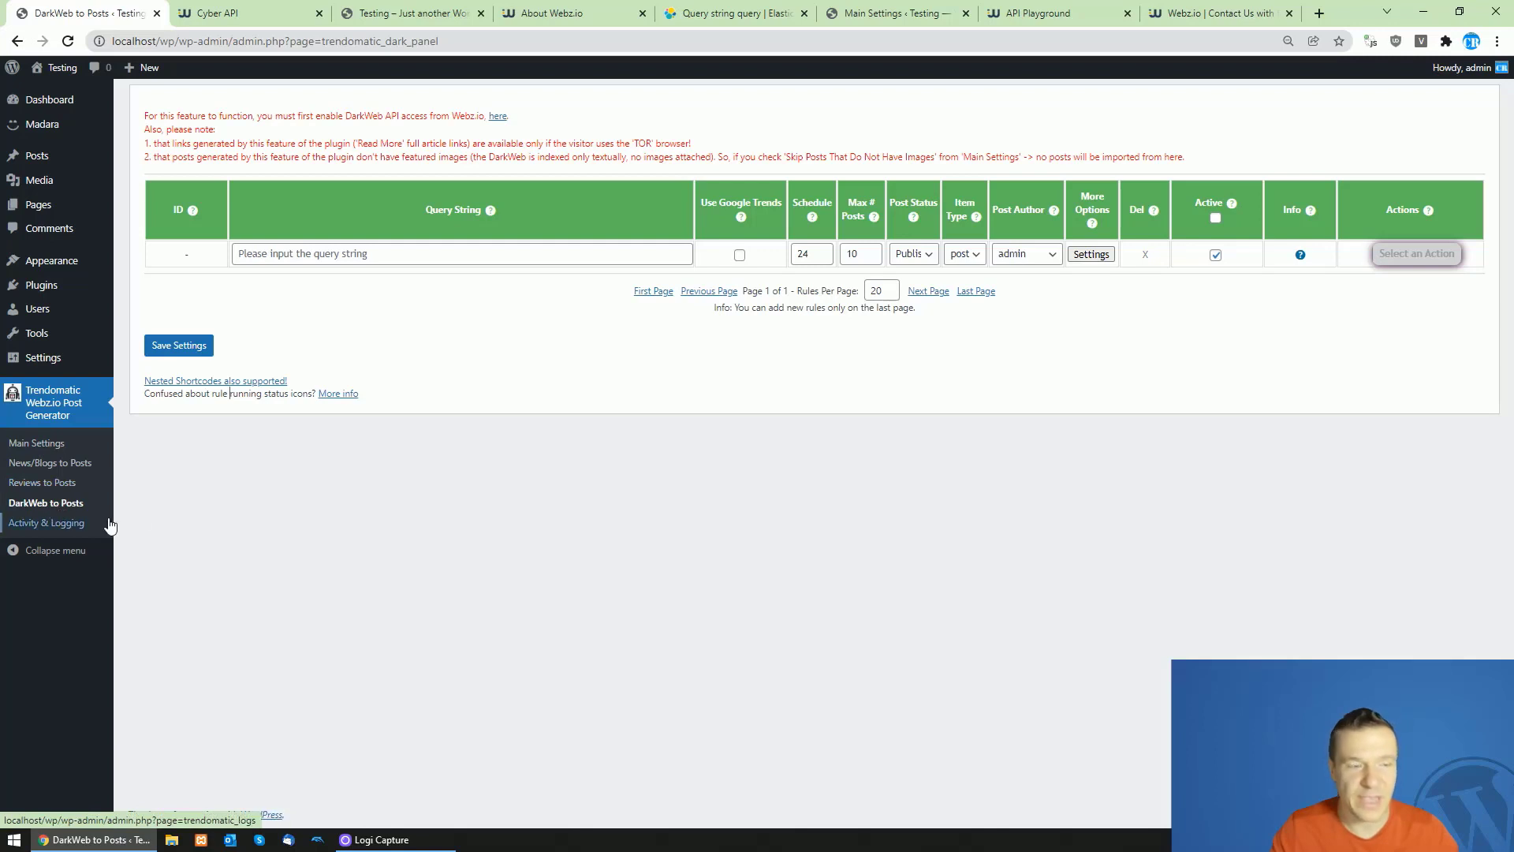
Step: Examine the Activity & Logging page: system info, running rules, rule backup and restore, default settings reset, generated post deletion and activity log
click(41, 526)
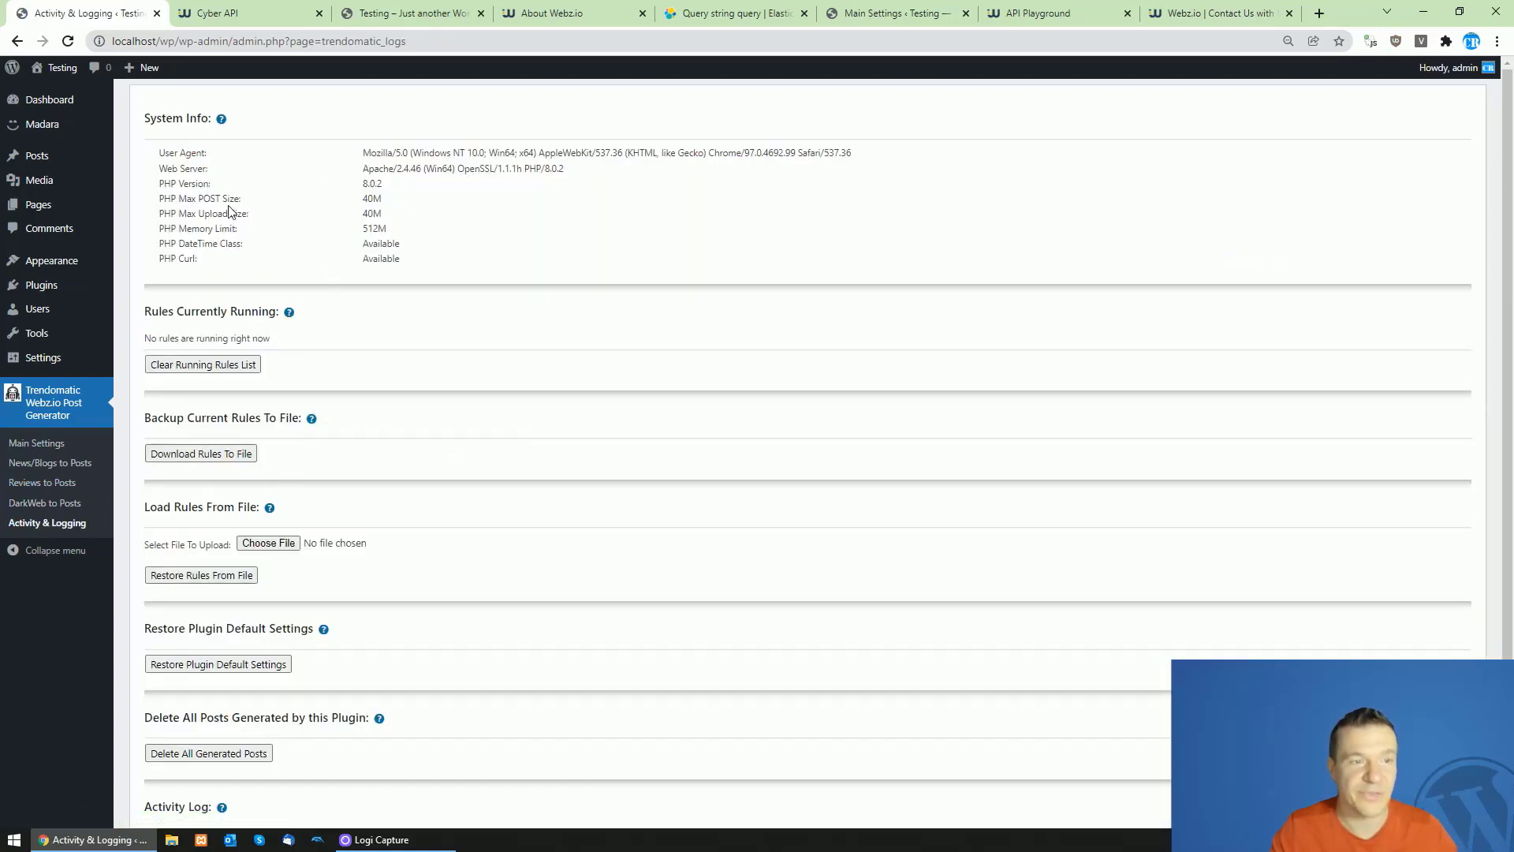
scroll(191, 396, down, 2)
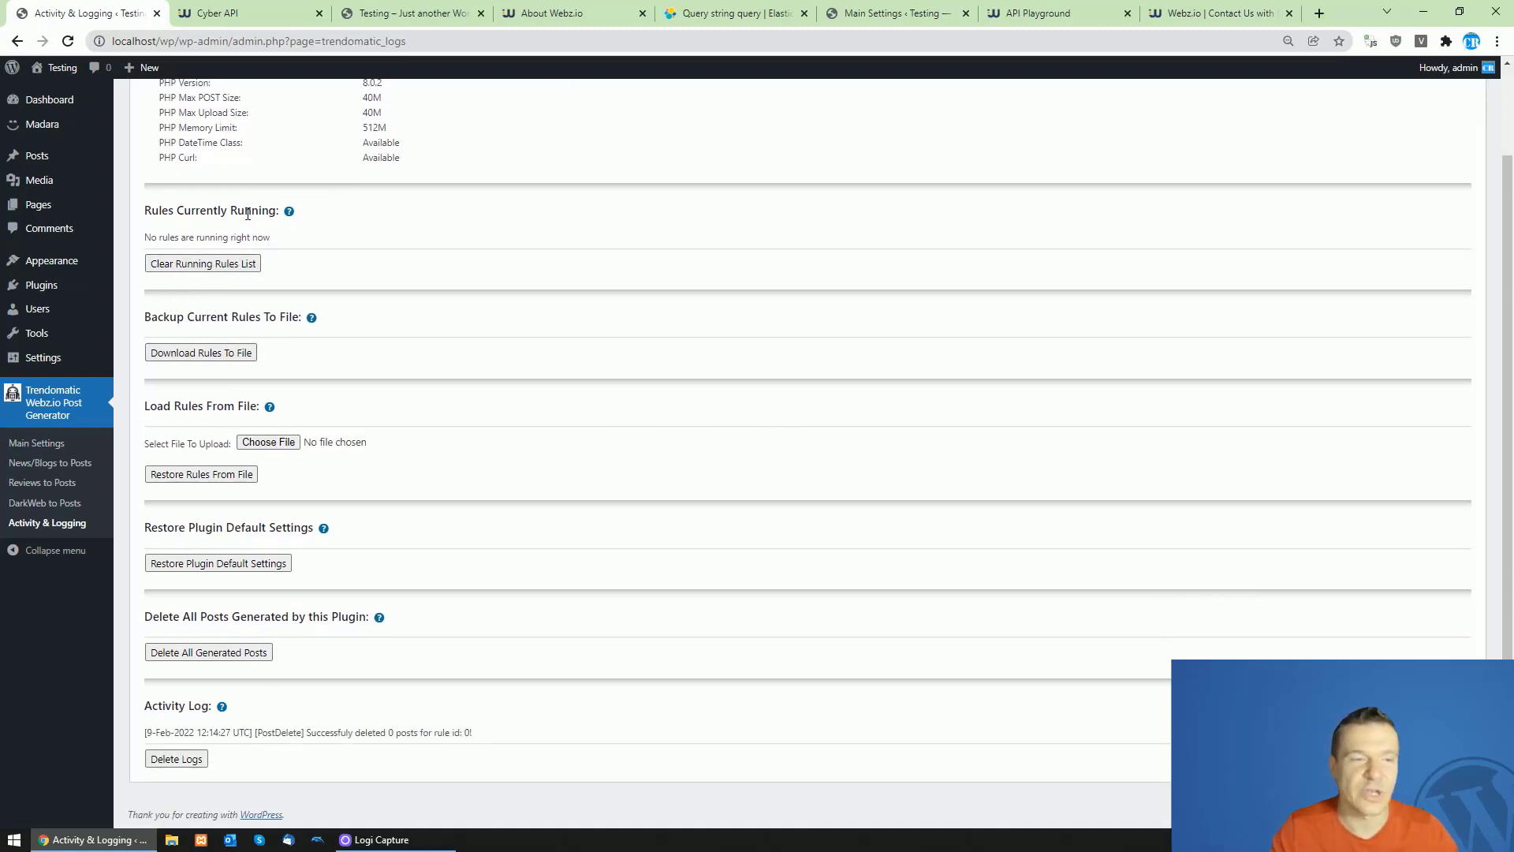
drag(177, 208, 277, 210)
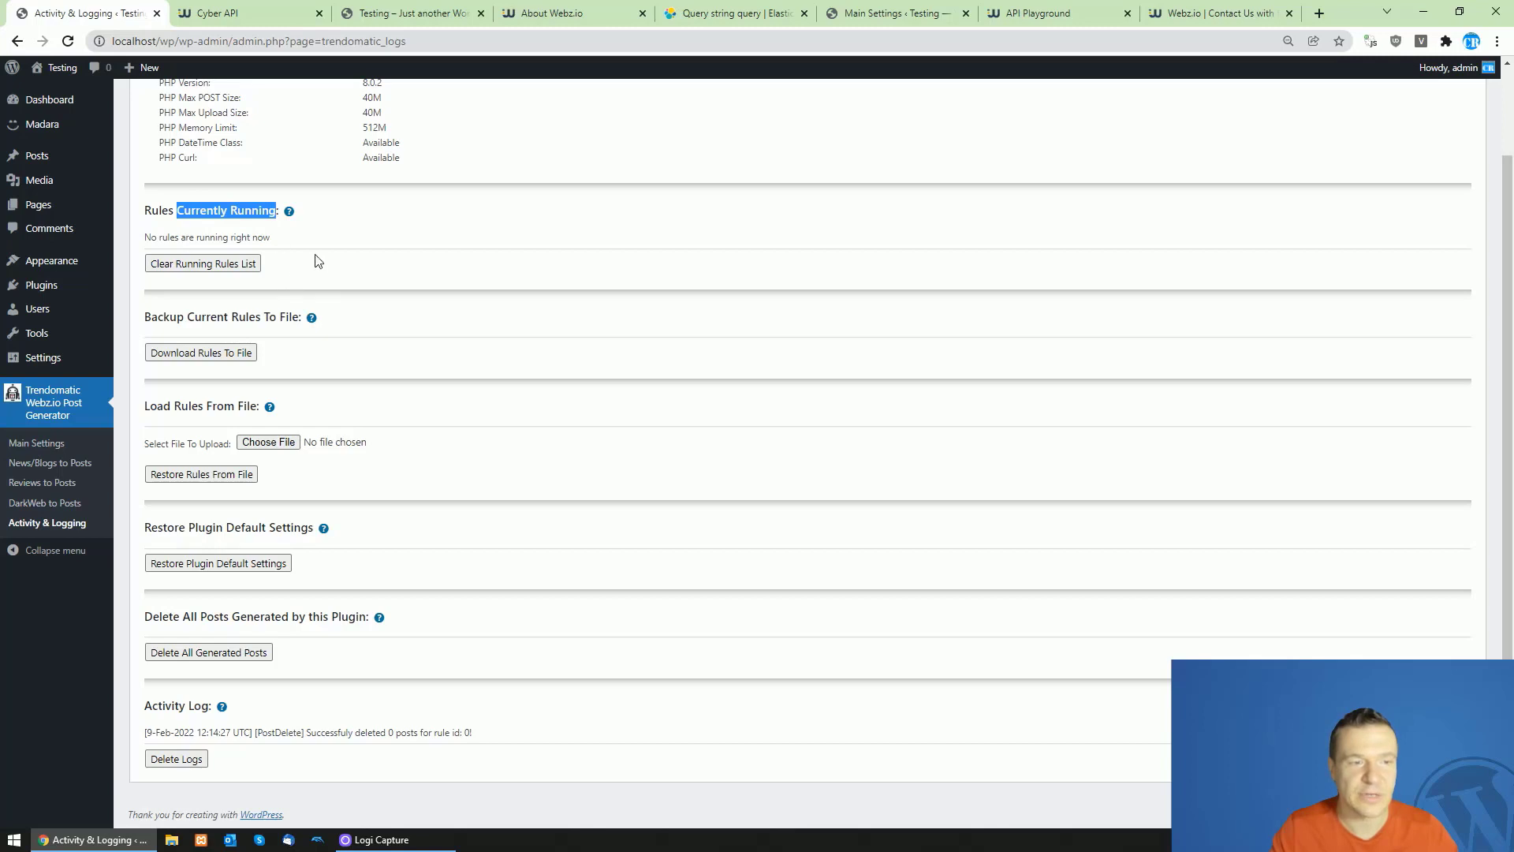
click(296, 271)
drag(158, 317, 301, 315)
drag(157, 406, 257, 405)
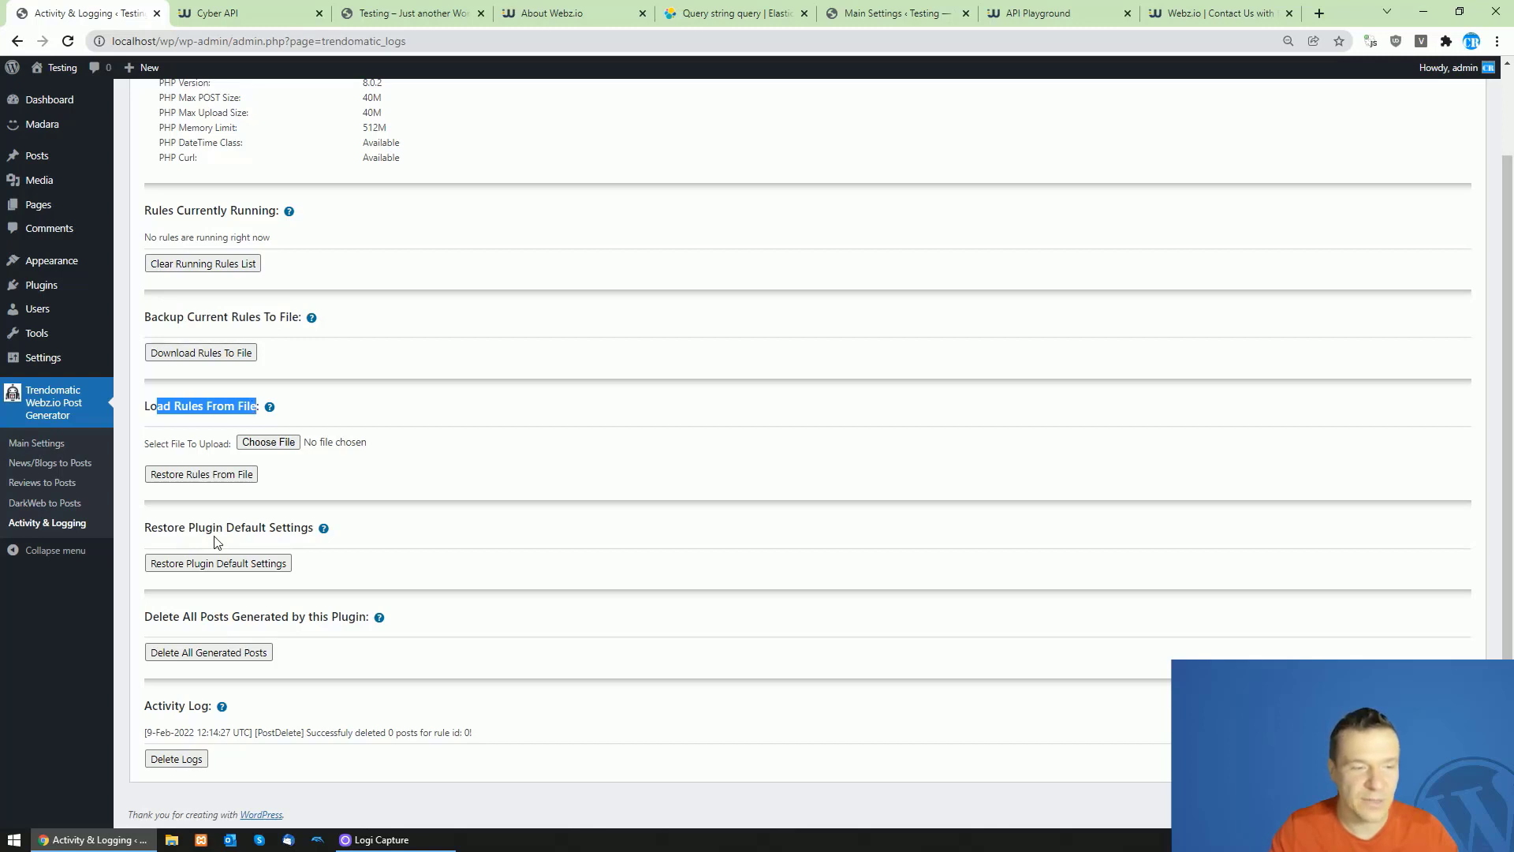
drag(174, 527, 314, 527)
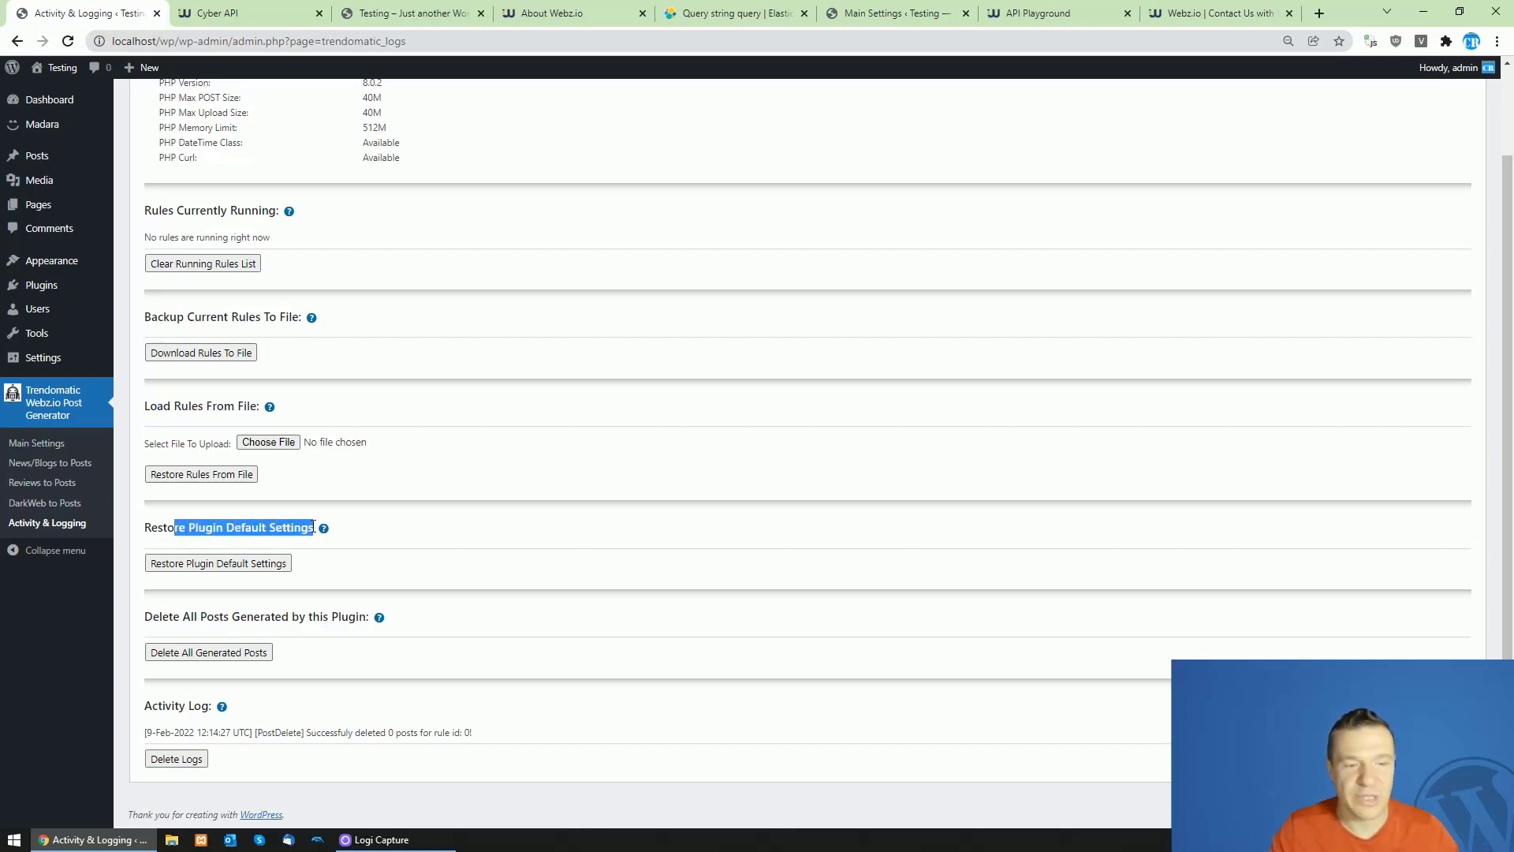
drag(174, 617, 365, 609)
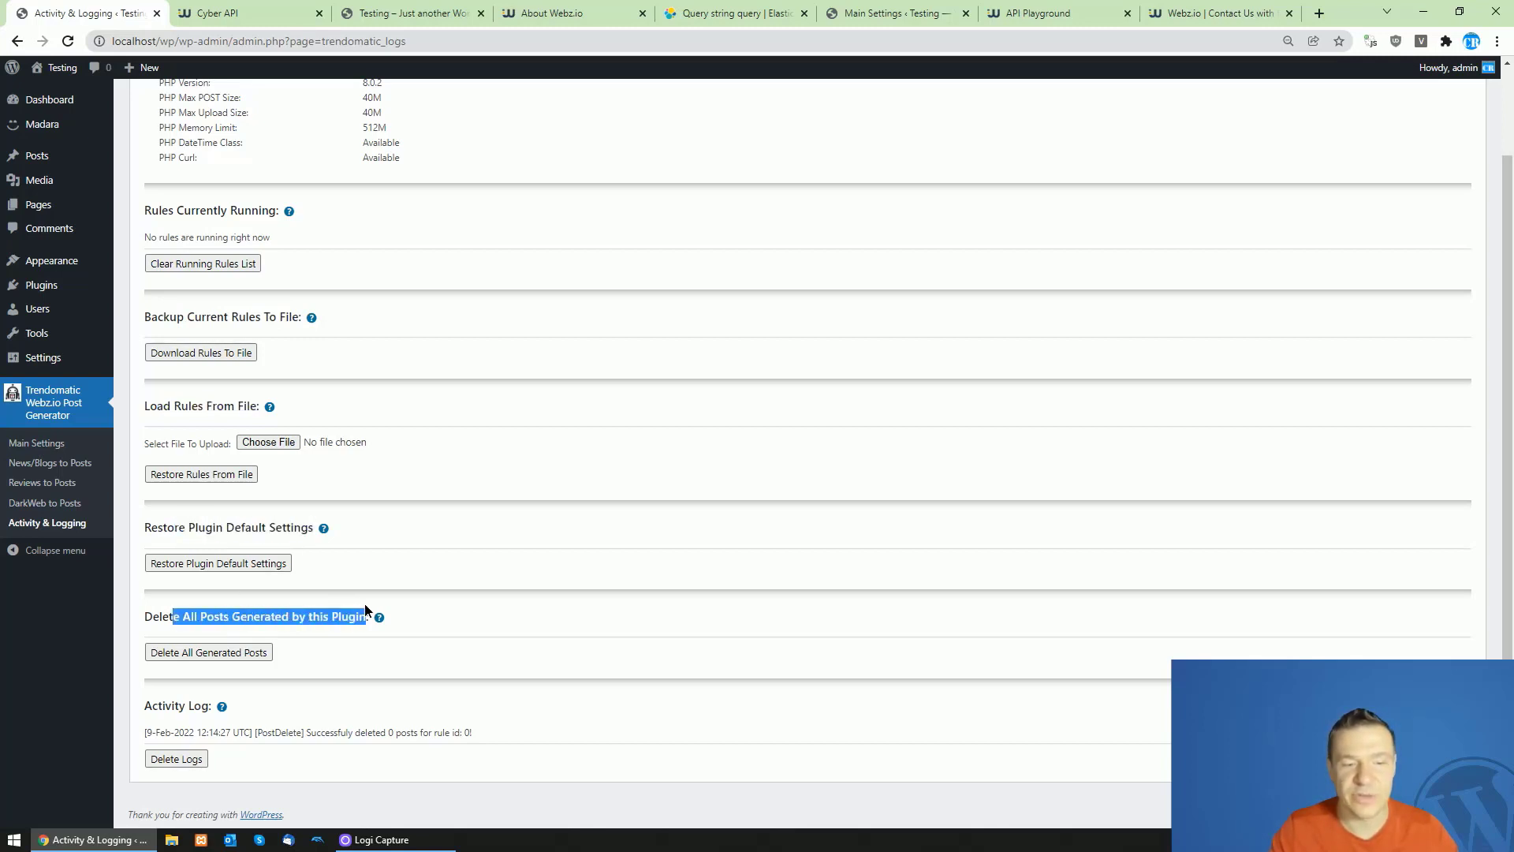
drag(151, 705, 208, 706)
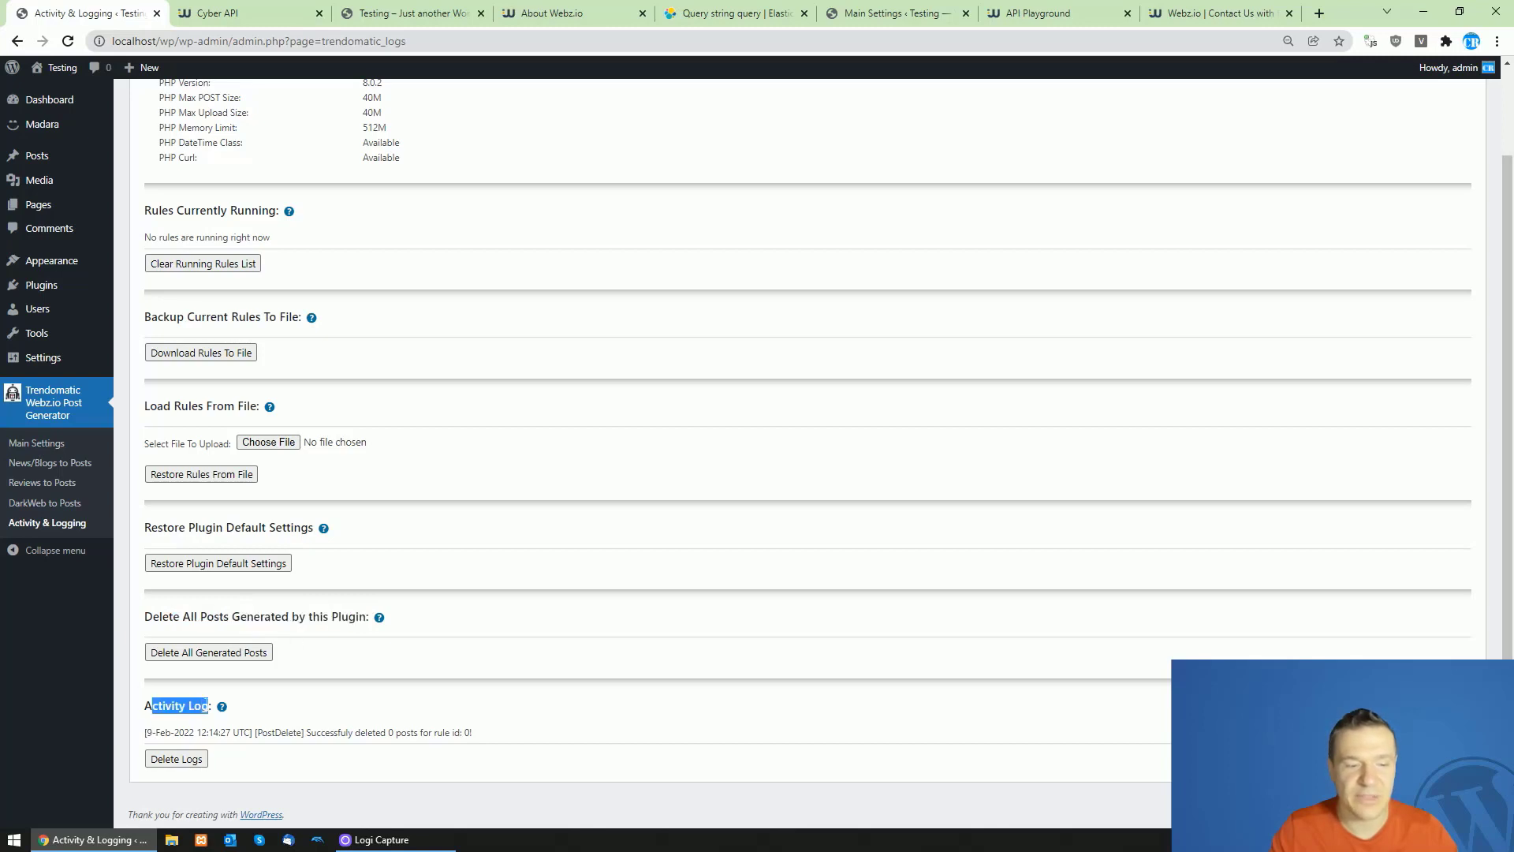
click(444, 633)
scroll(443, 635, up, 1)
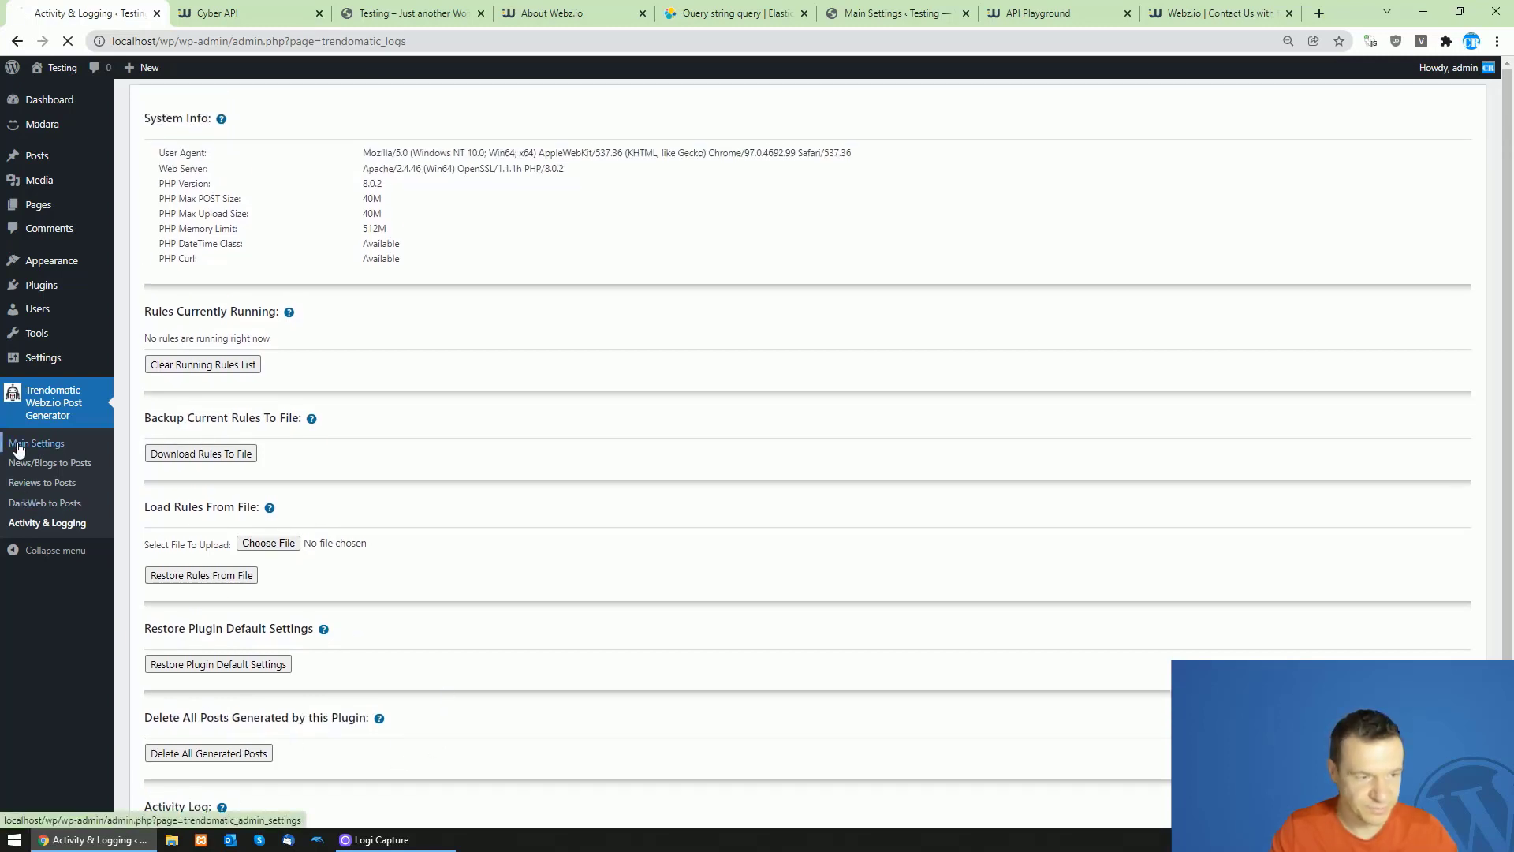
Step: Open the plugin's Main Settings and examine the Plugin Options section
click(17, 446)
scroll(266, 257, down, 4)
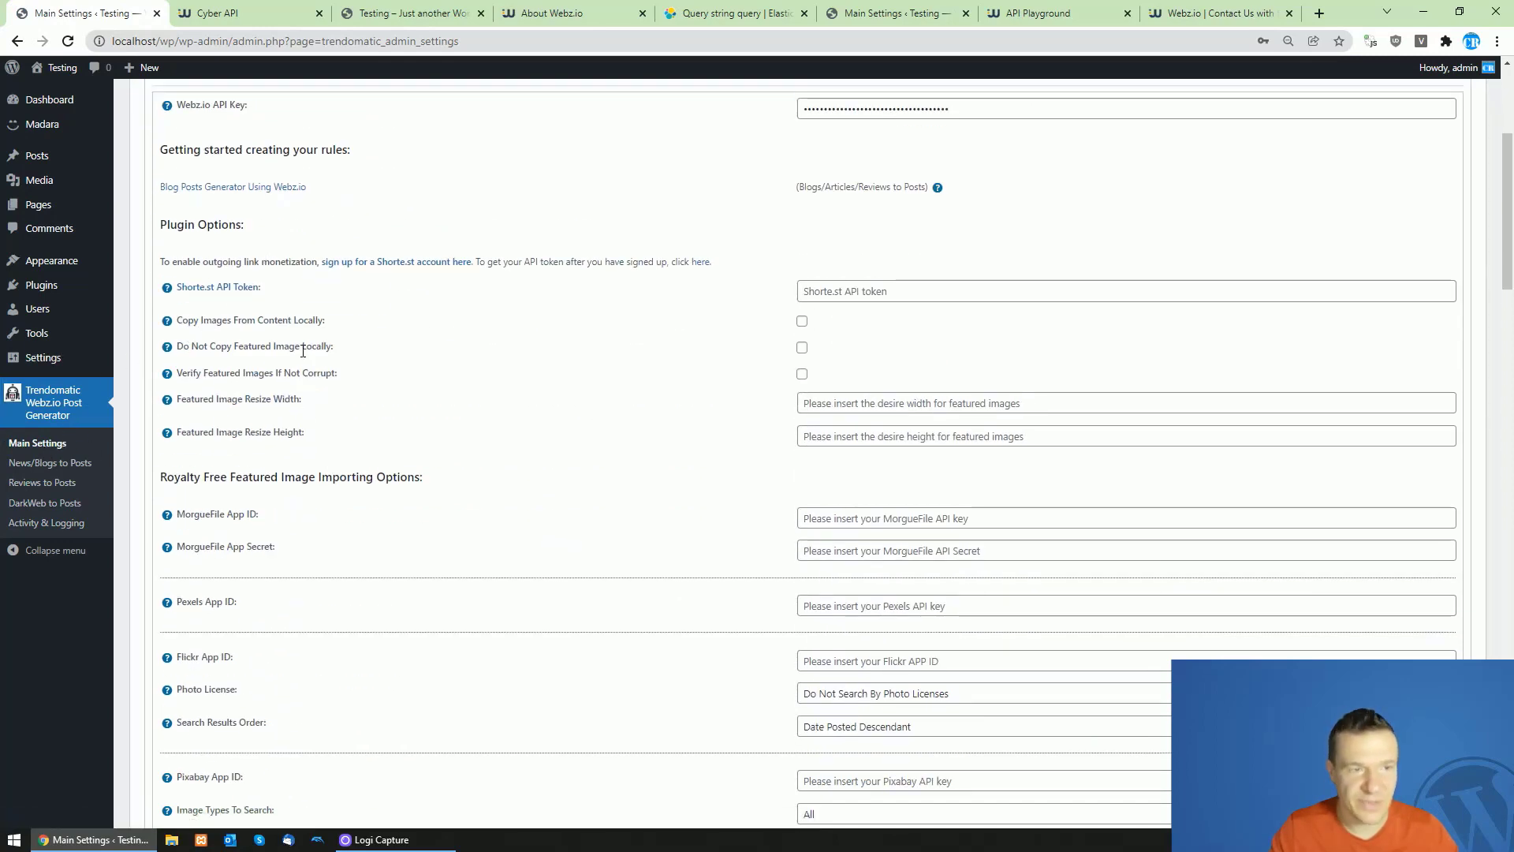
scroll(291, 347, up, 1)
scroll(275, 338, down, 2)
scroll(276, 337, up, 1)
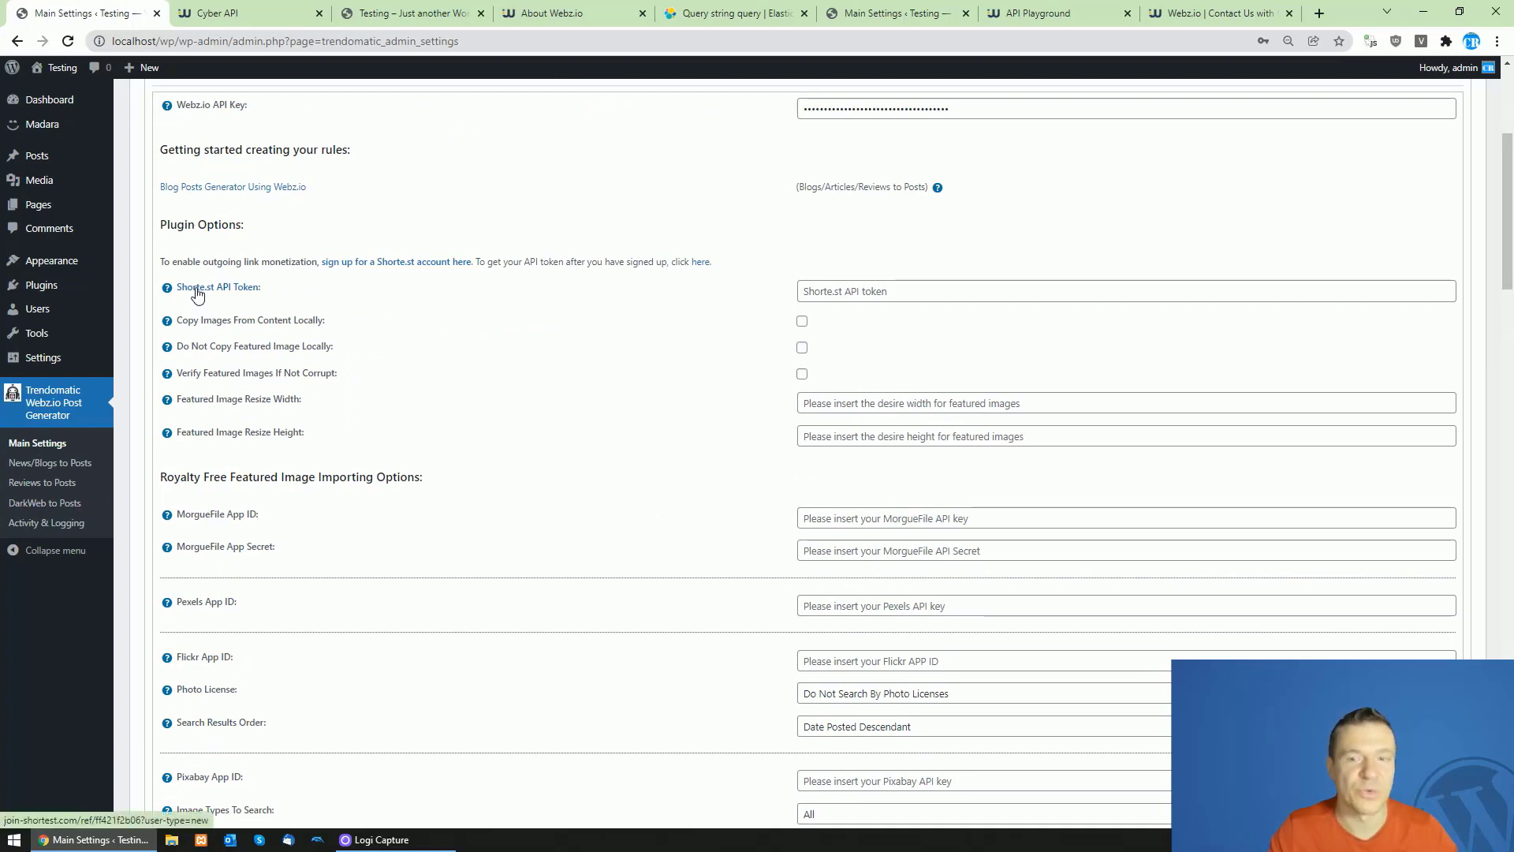
Step: View the Shorte.st site linked from the Shorte.st API Token option, and return to the empty token field
middle_click(237, 289)
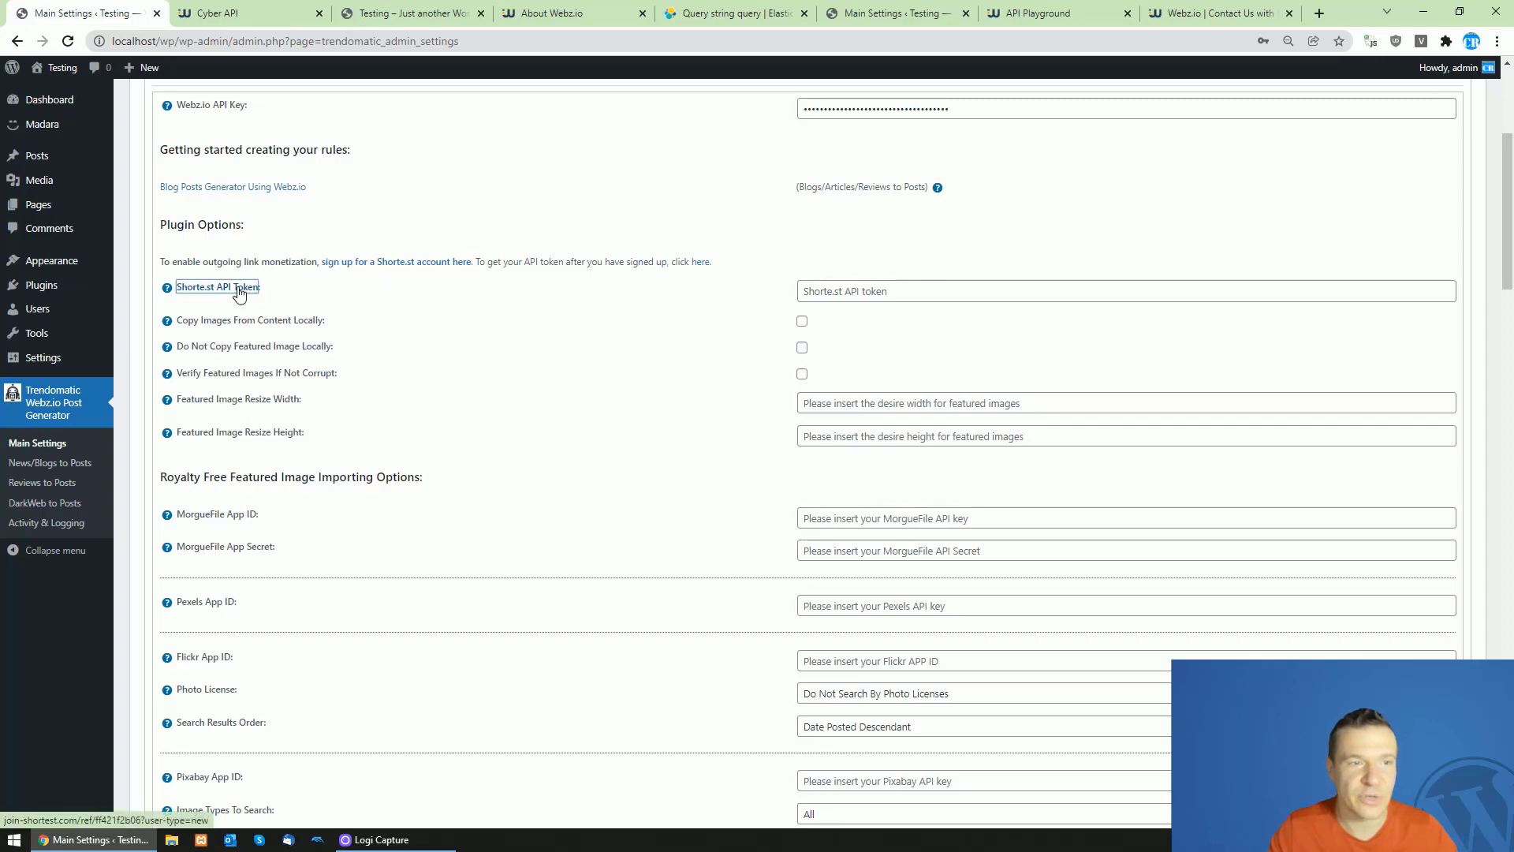
click(355, 12)
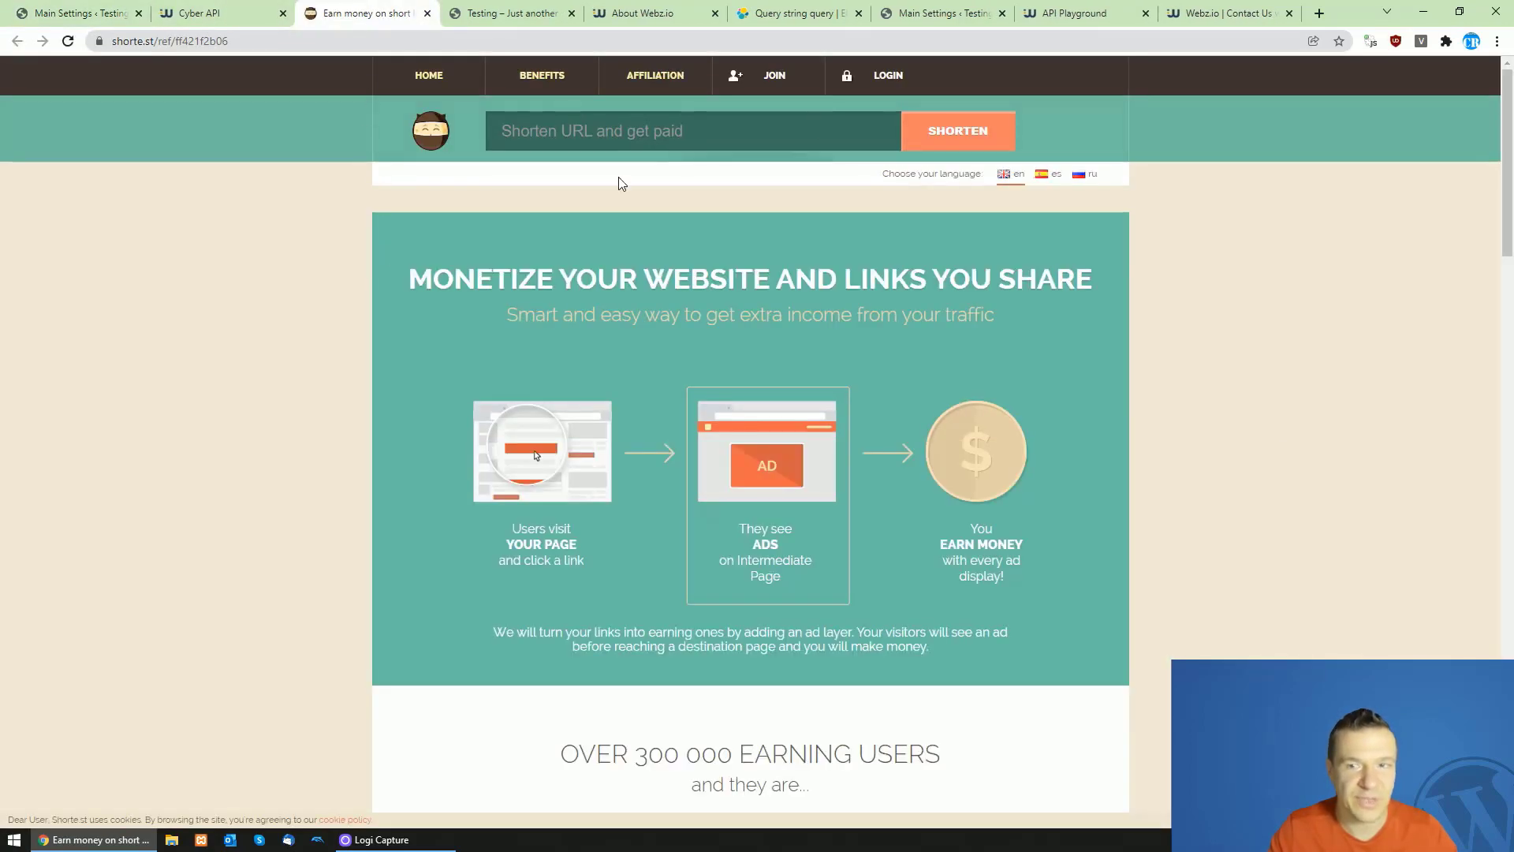
click(82, 11)
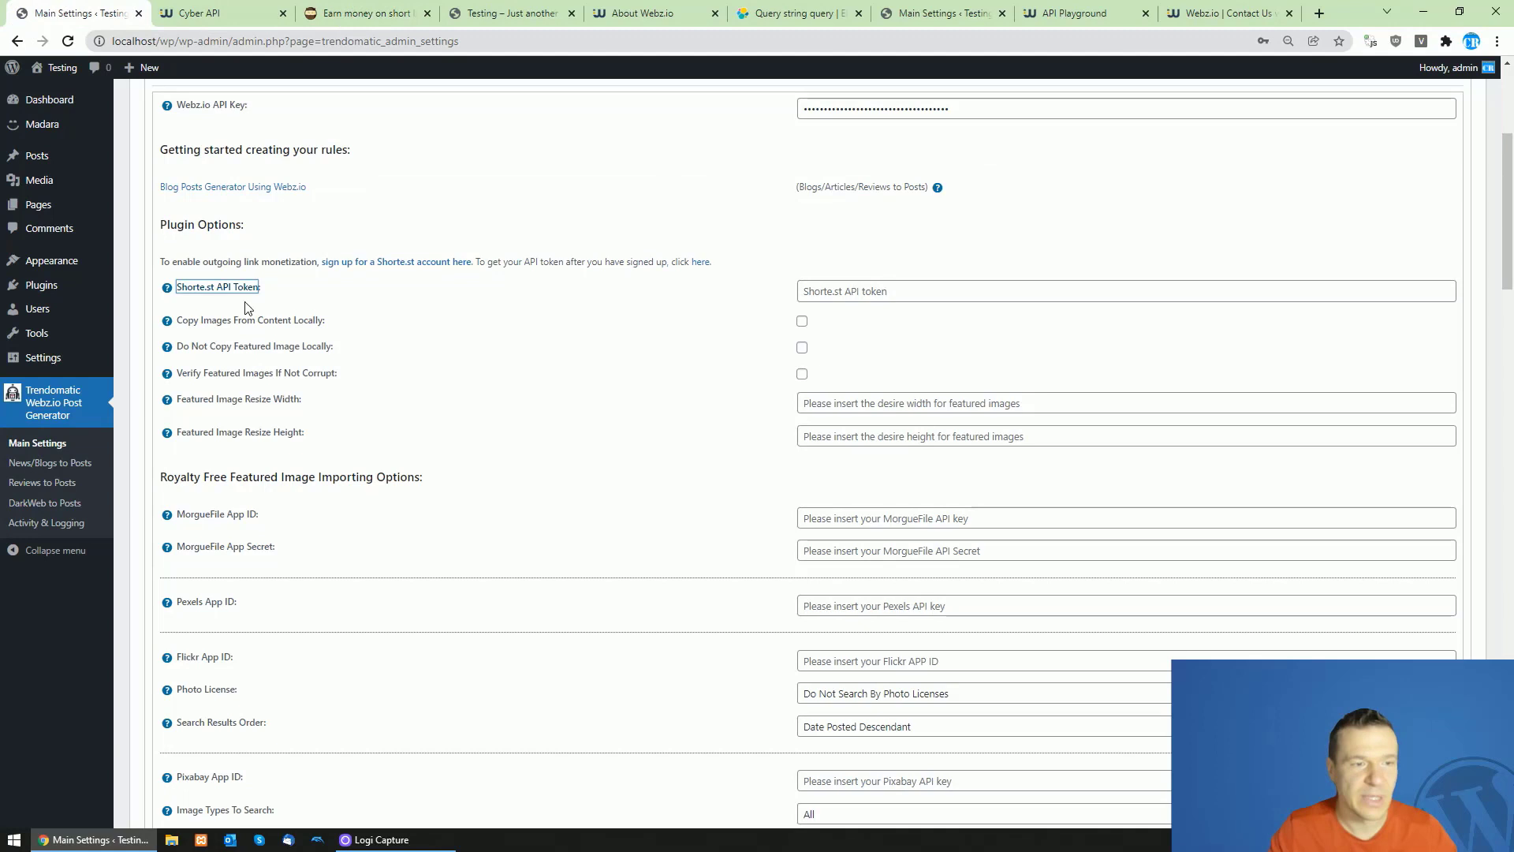
click(843, 294)
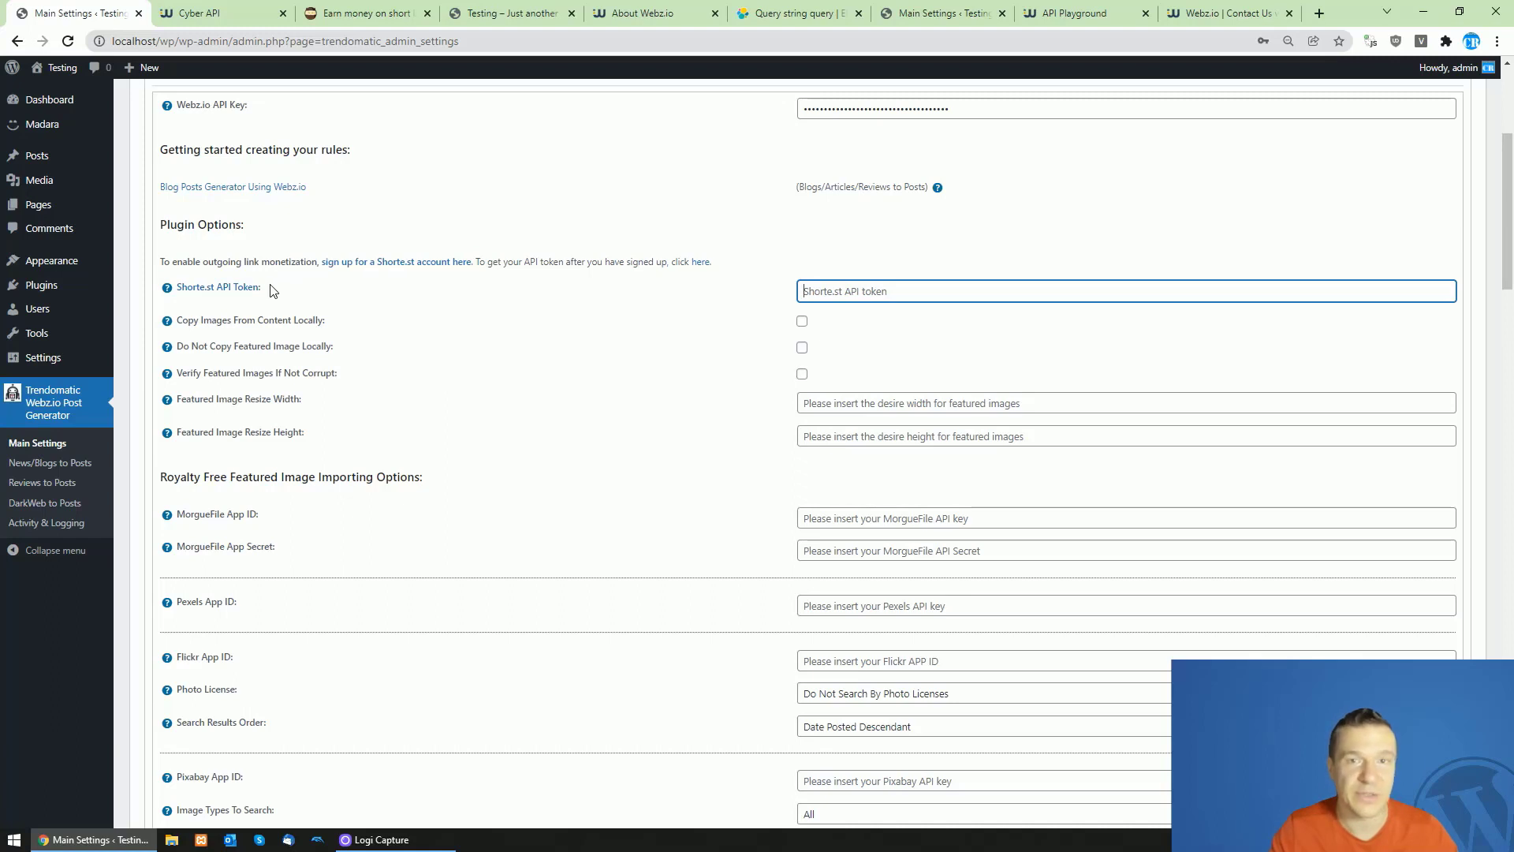
Step: Examine the options for copying content images locally, not copying the featured image locally, and verifying that featured images are not corrupt
drag(177, 320, 309, 320)
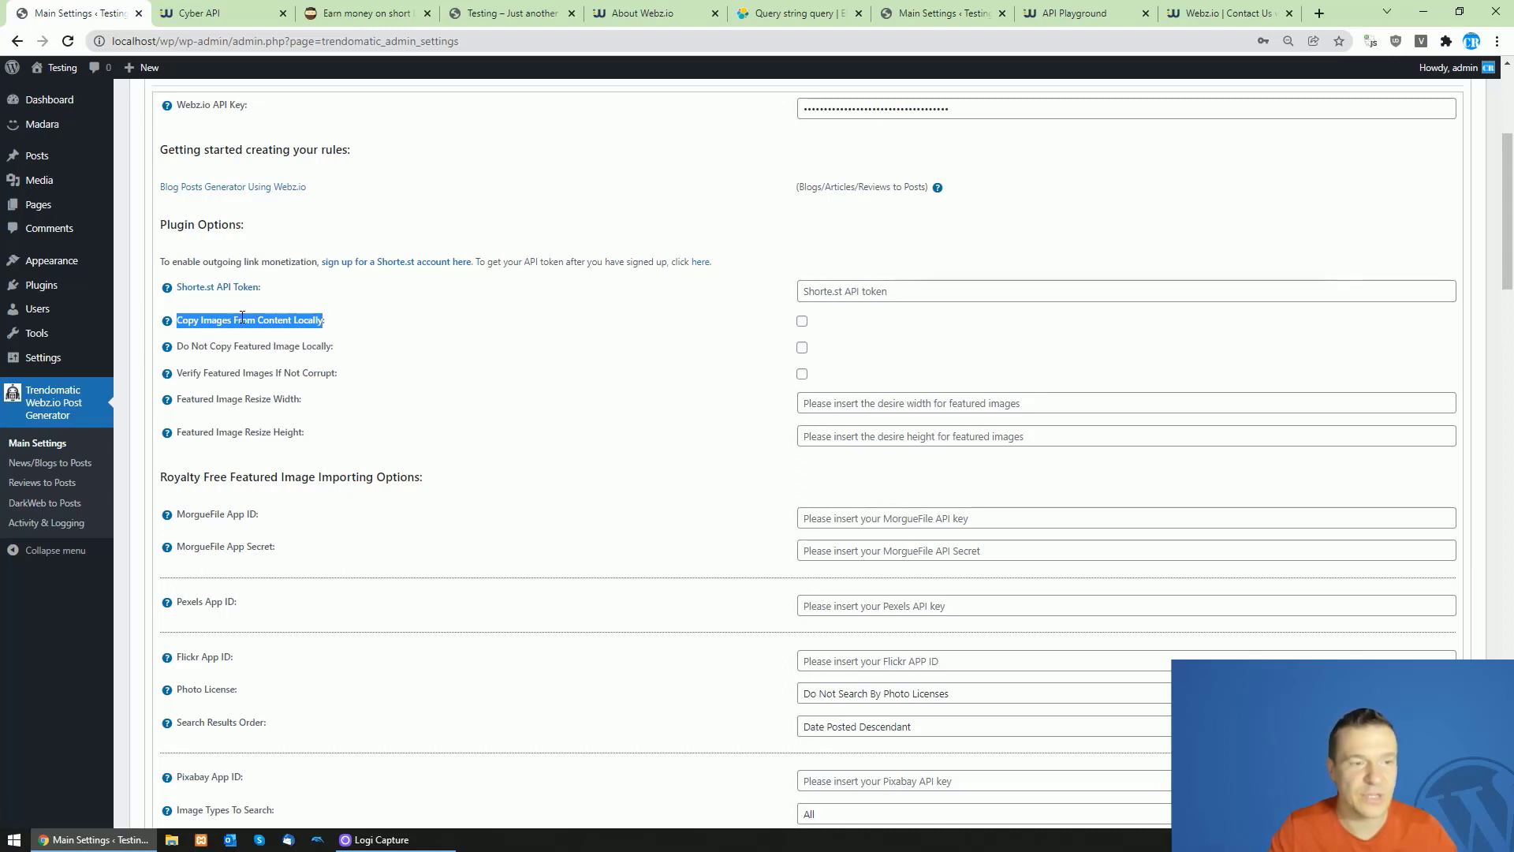
drag(177, 348, 327, 348)
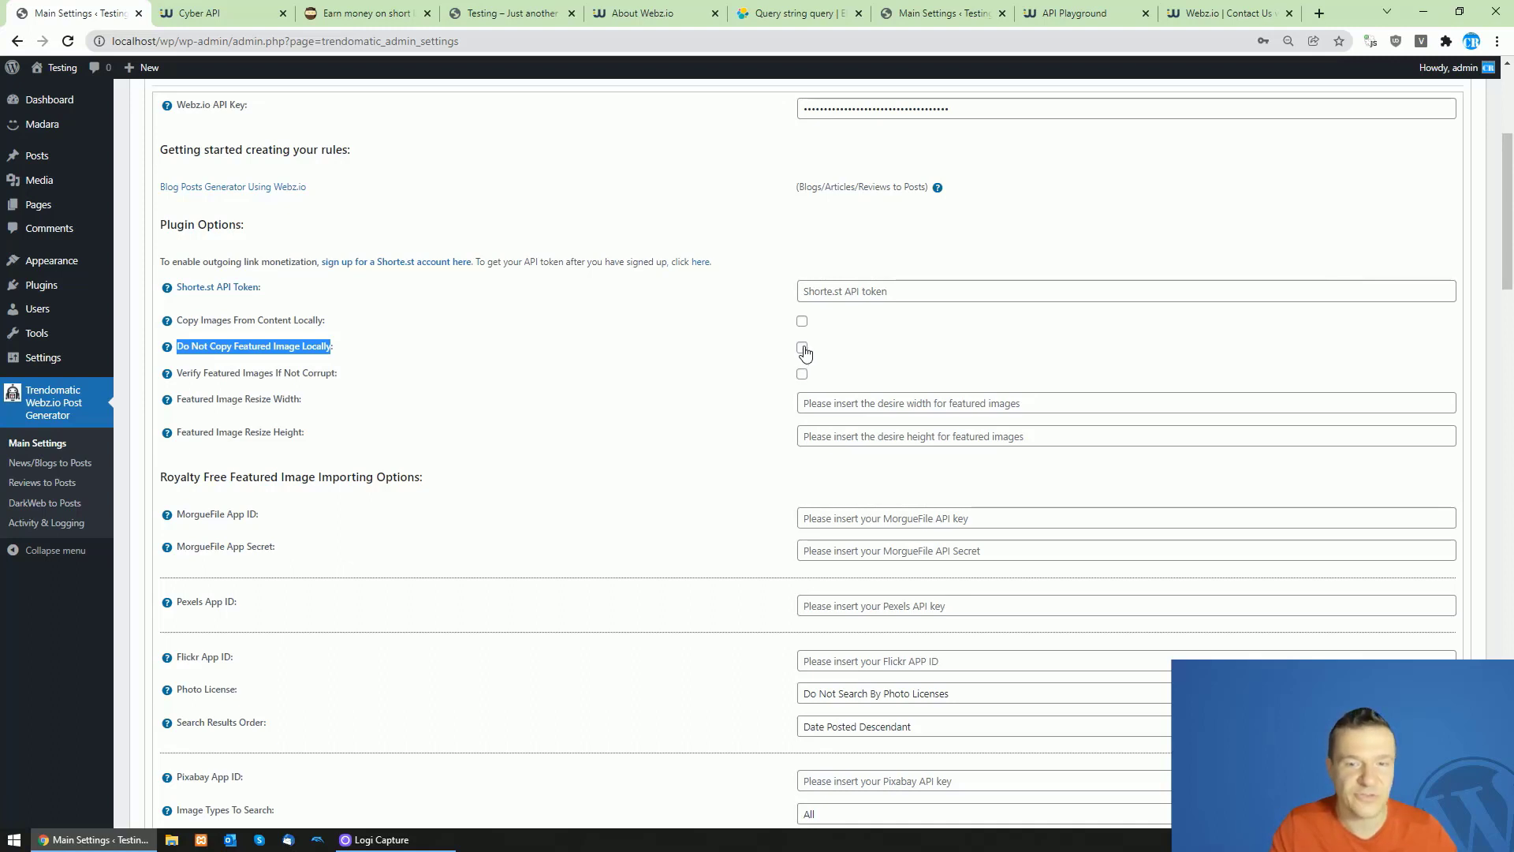
drag(187, 373, 332, 373)
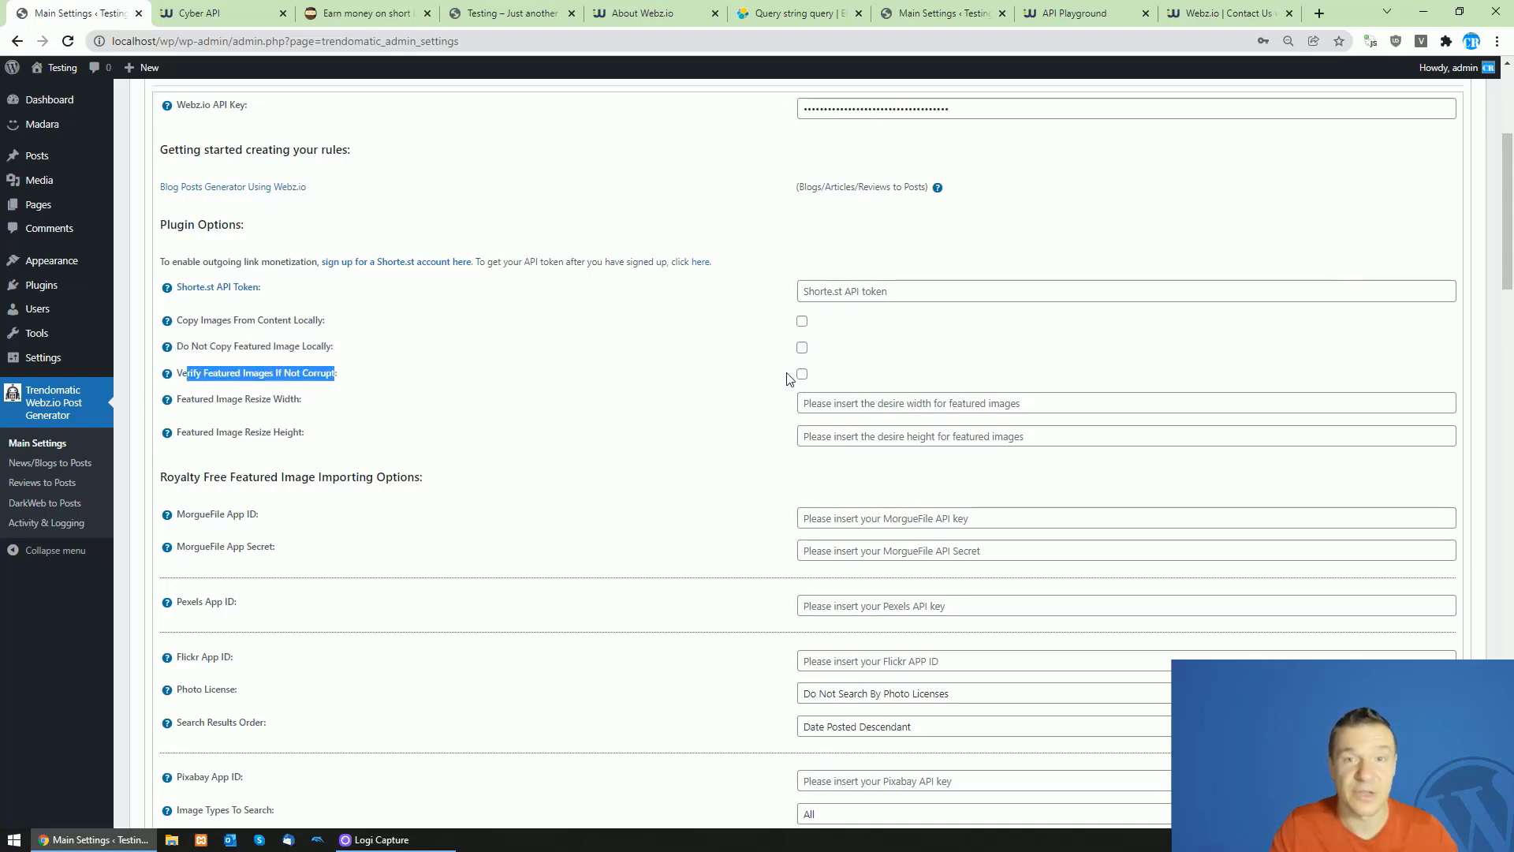
scroll(348, 395, down, 1)
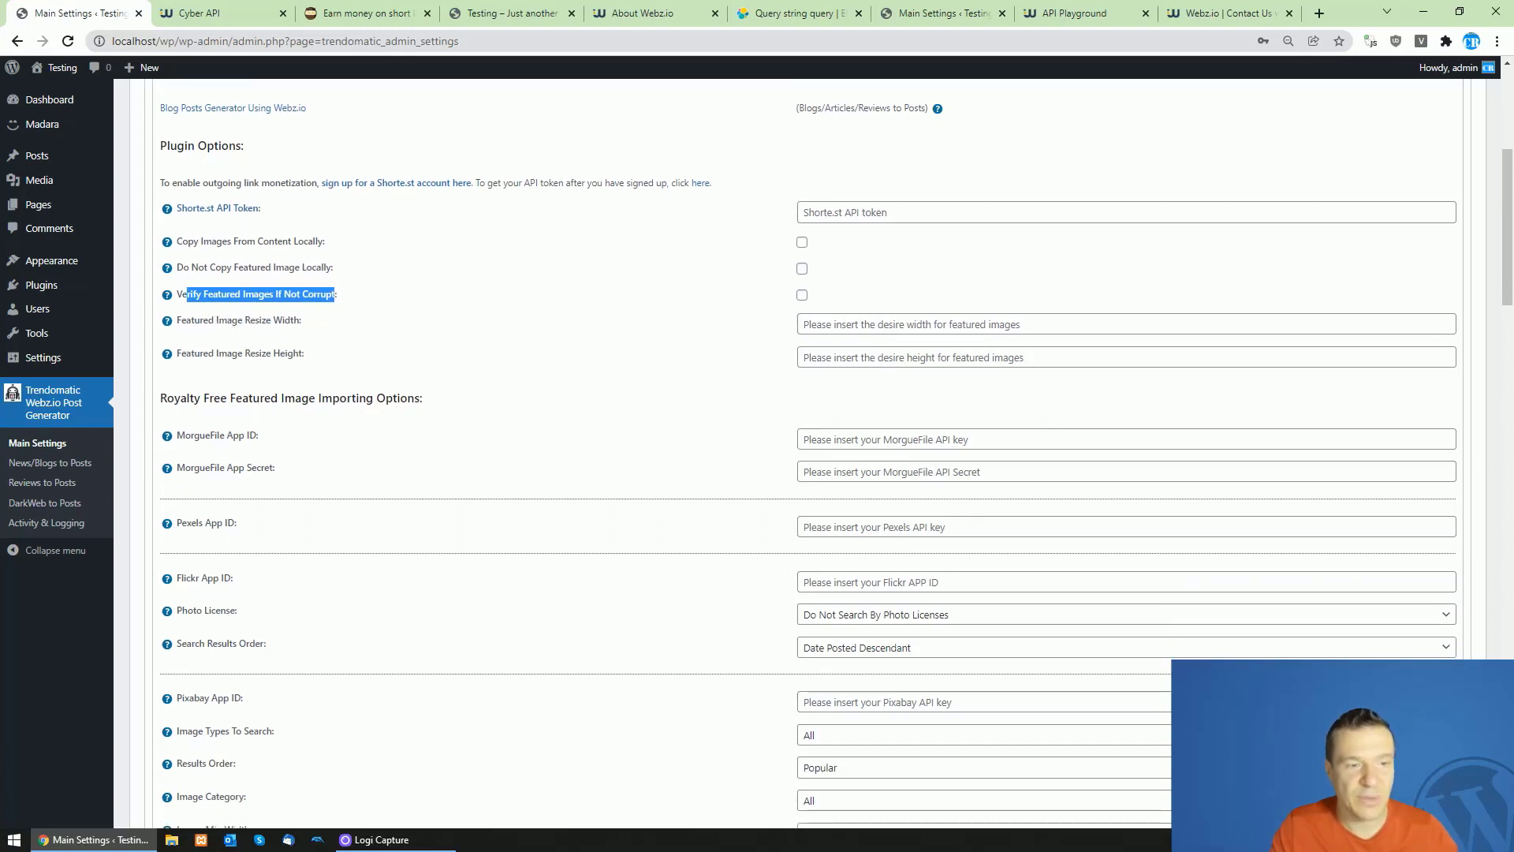
Step: Examine the featured image resize options and the royalty-free image source options for MorgueFile, Pexels, Flickr, Pixabay and Unsplash
drag(216, 320, 294, 320)
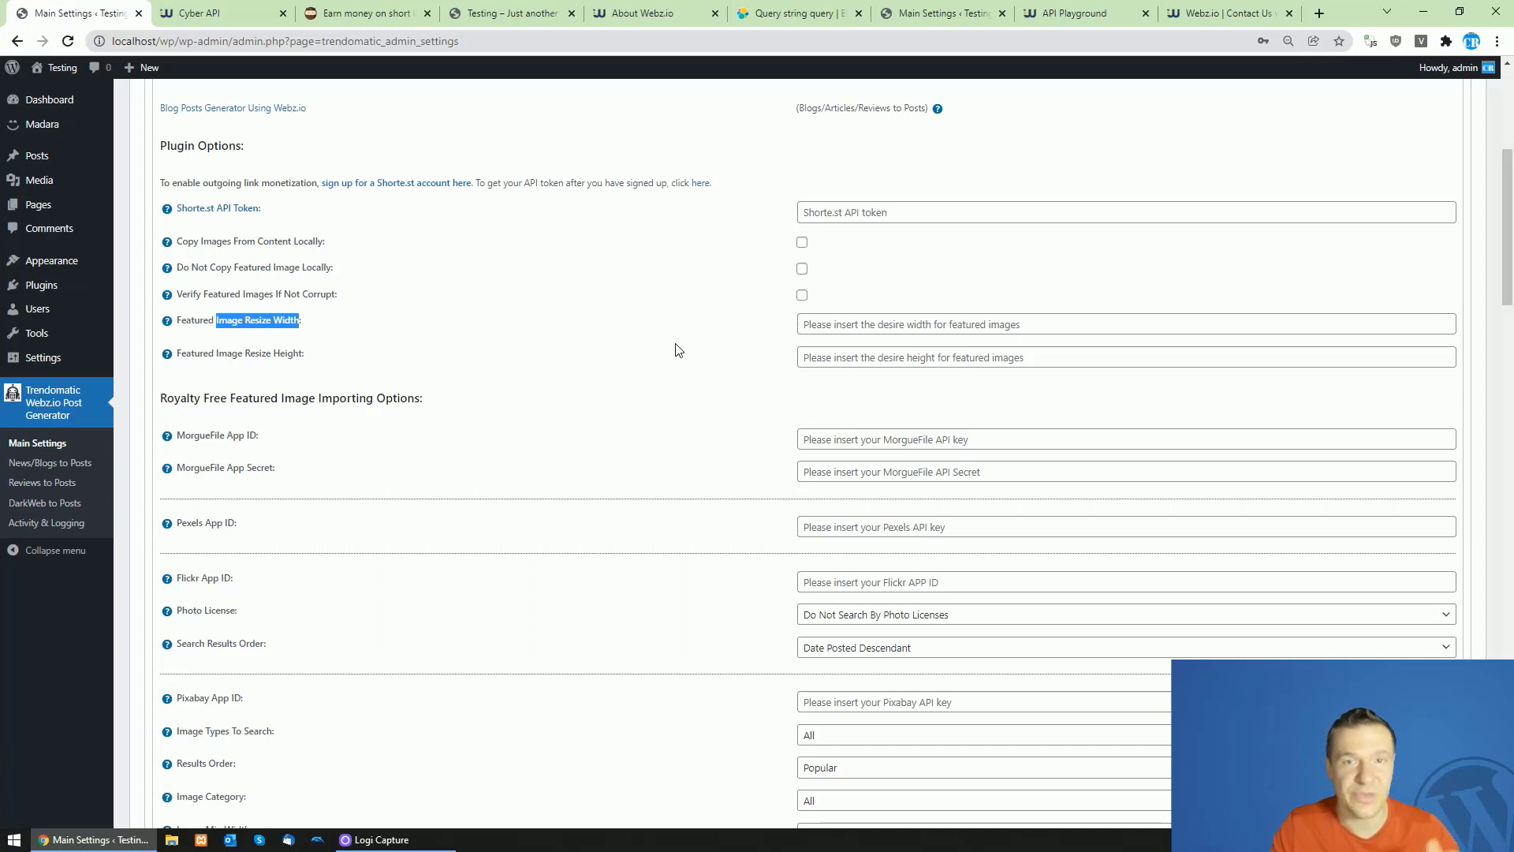
scroll(229, 371, down, 2)
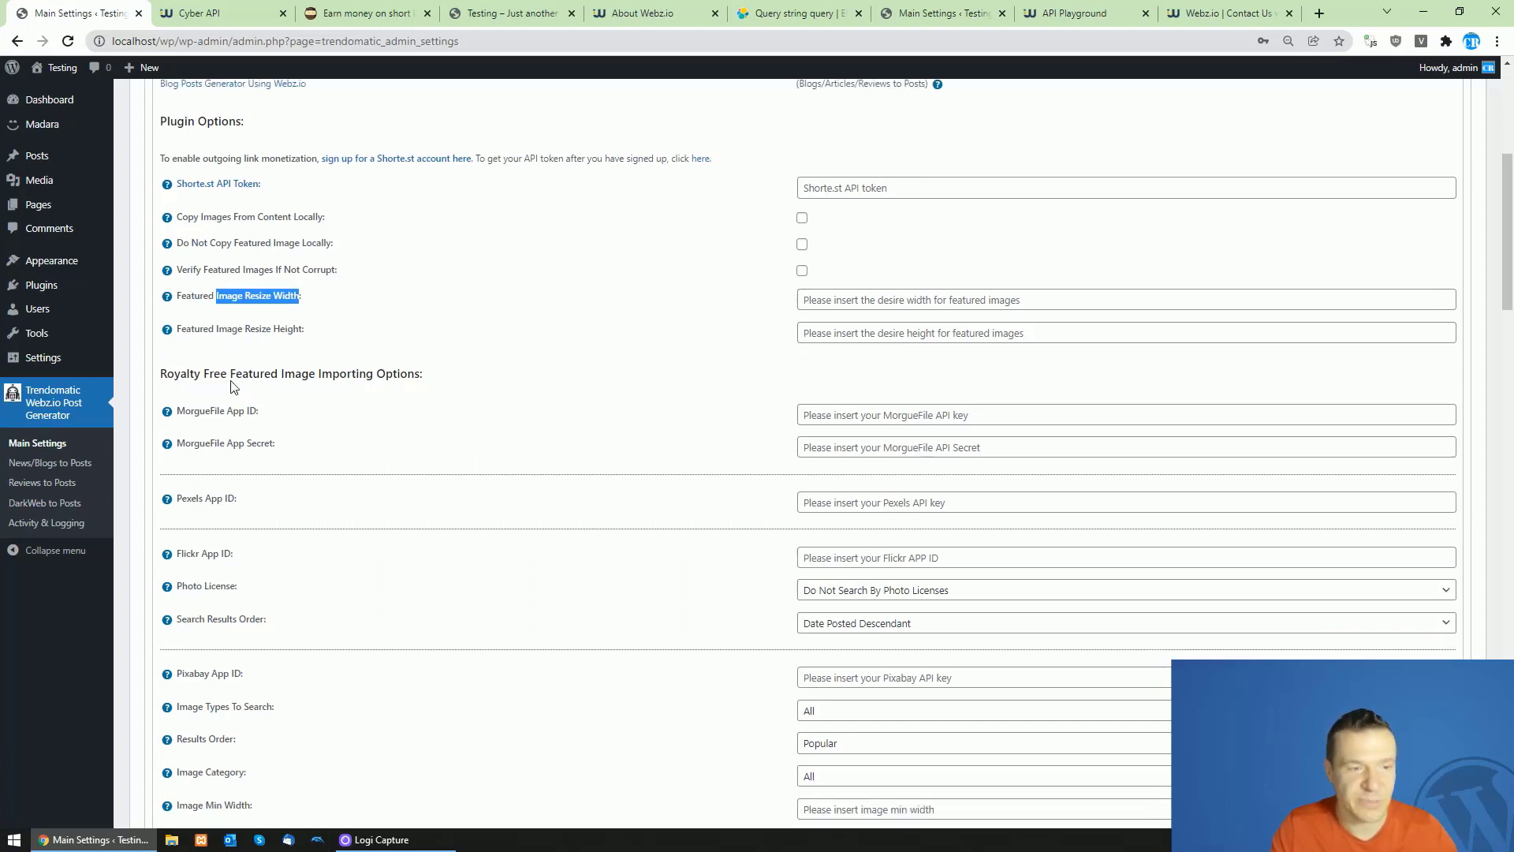
drag(162, 240, 415, 241)
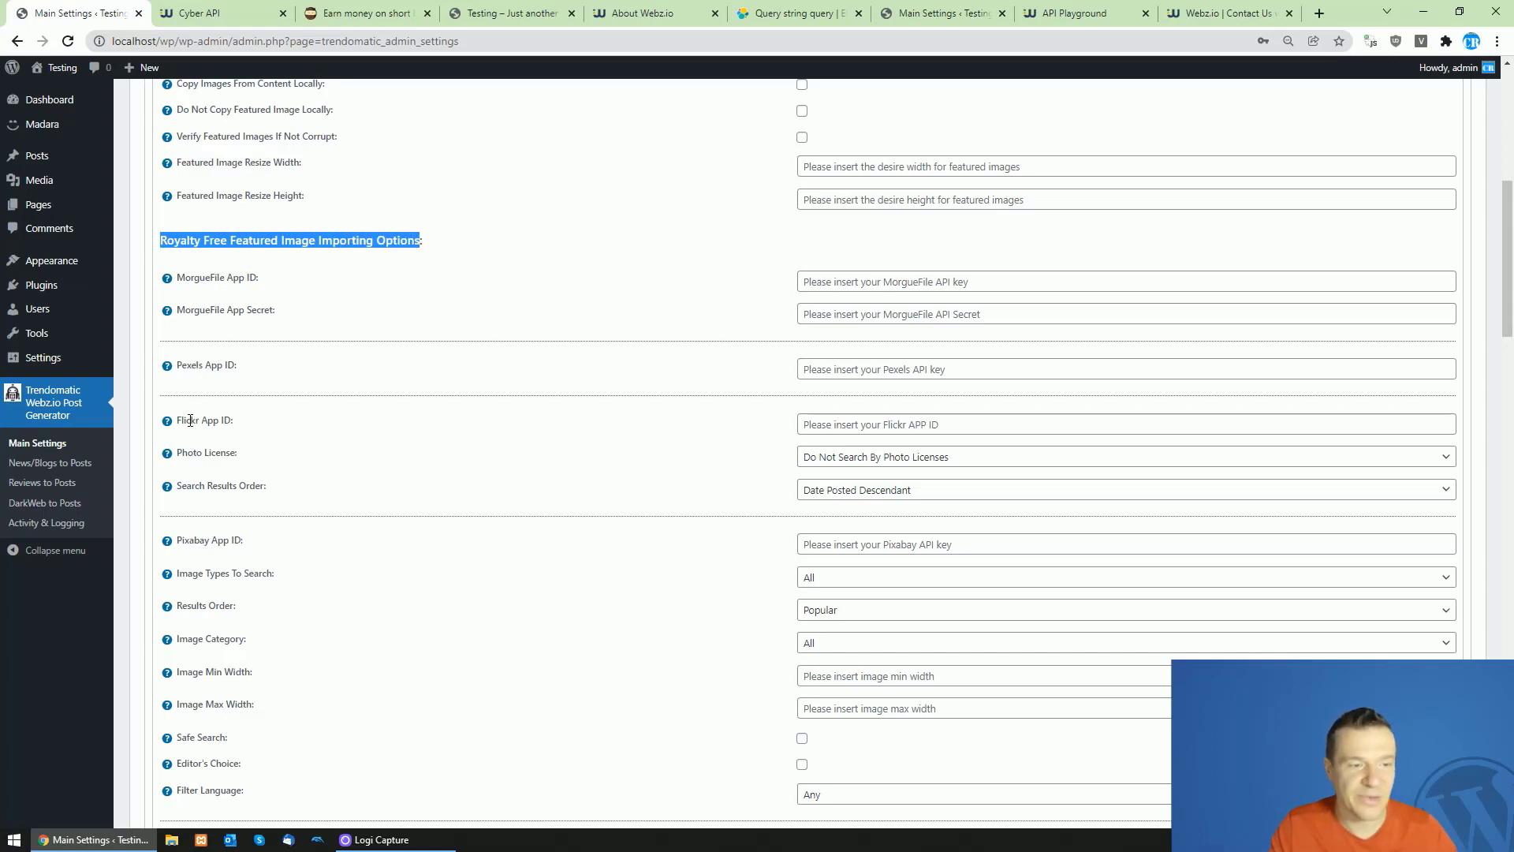
scroll(190, 433, down, 5)
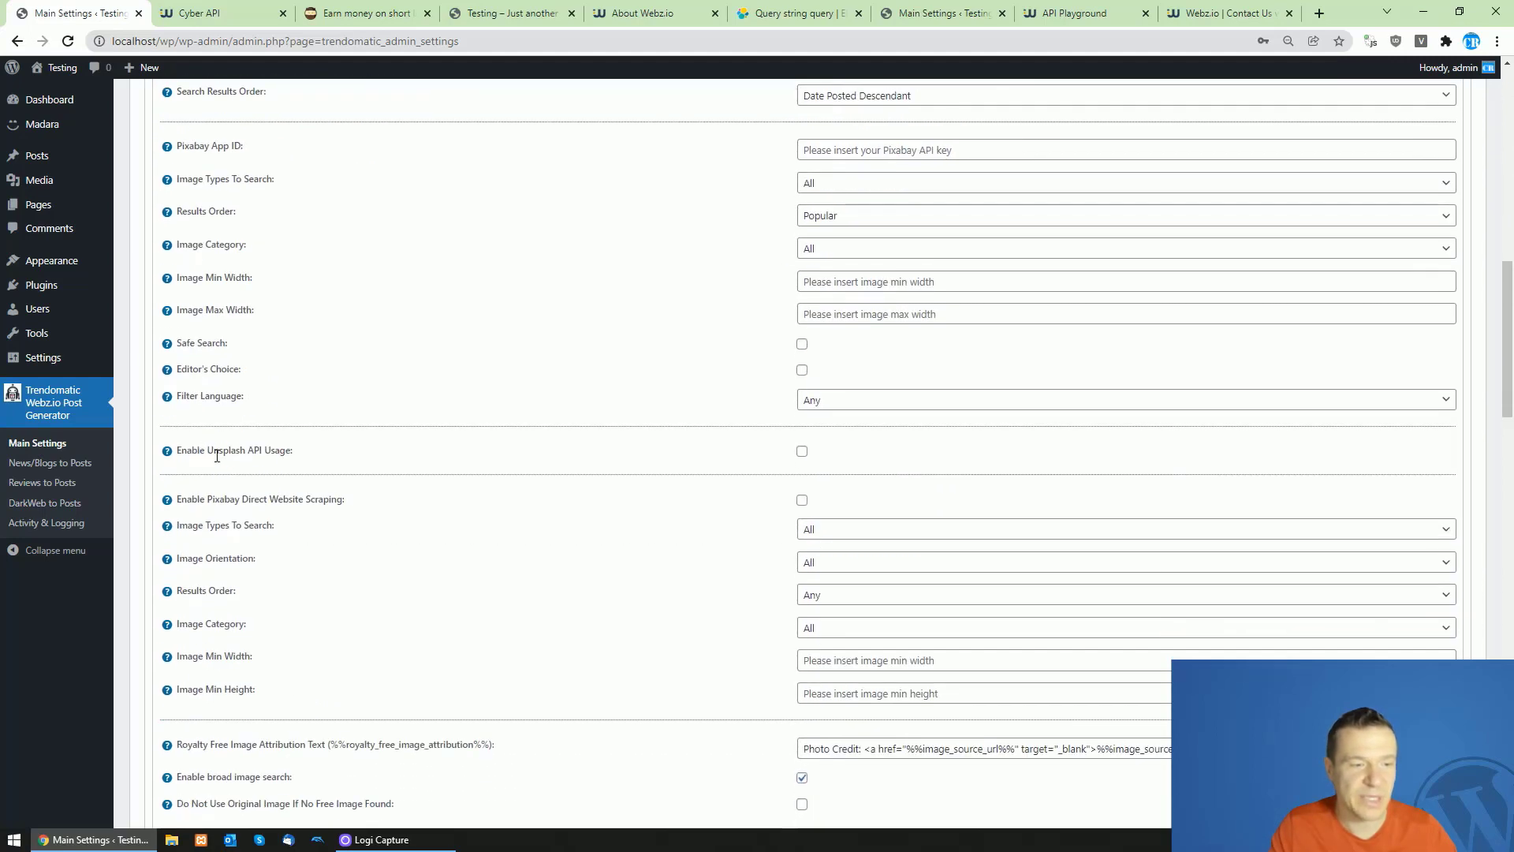
scroll(215, 455, down, 2)
drag(207, 342, 331, 342)
scroll(292, 354, up, 4)
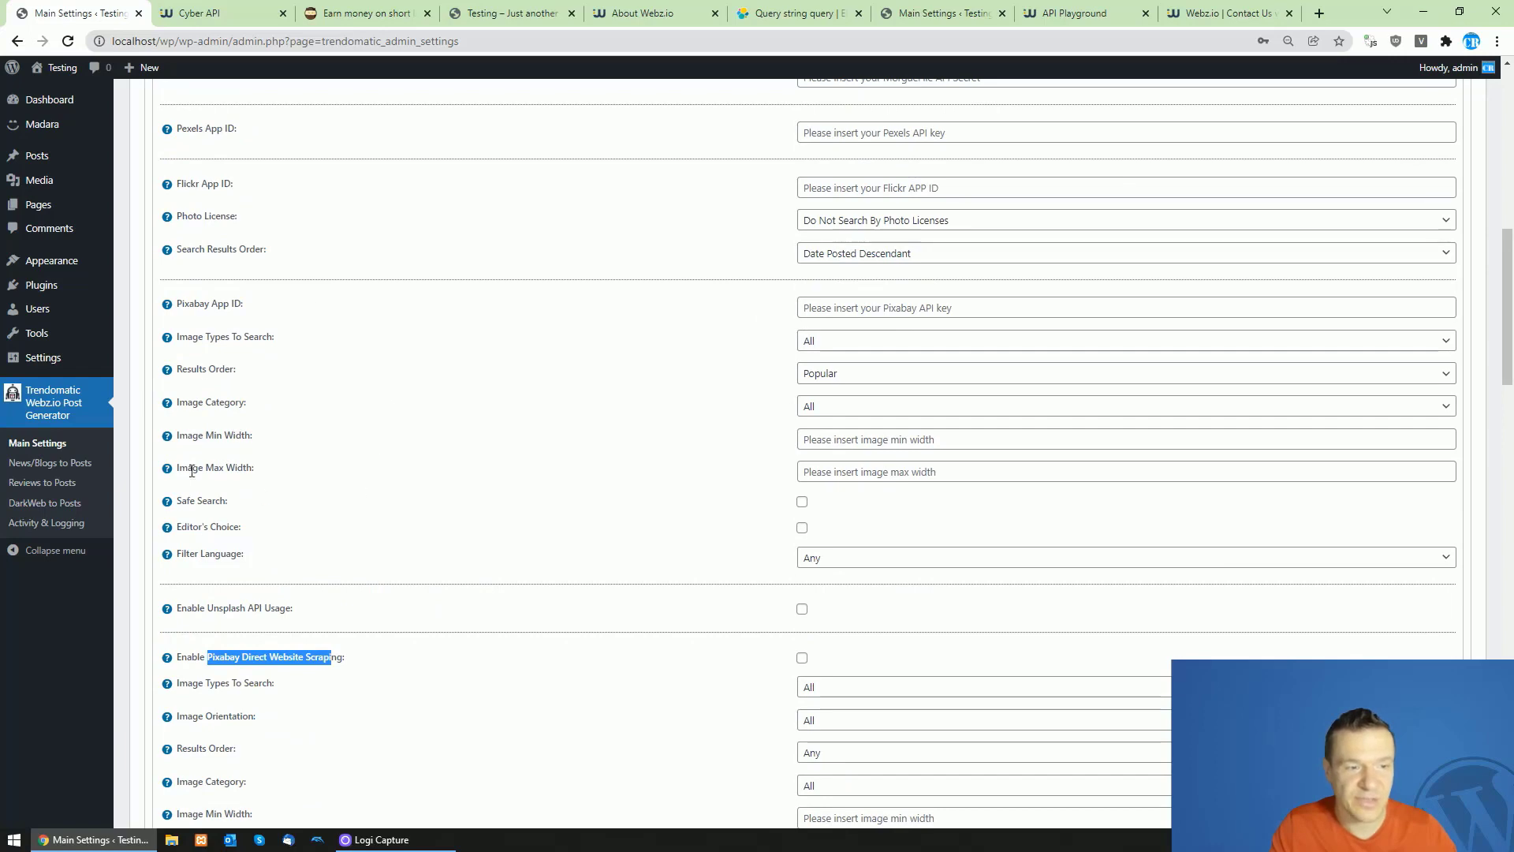
scroll(225, 410, down, 5)
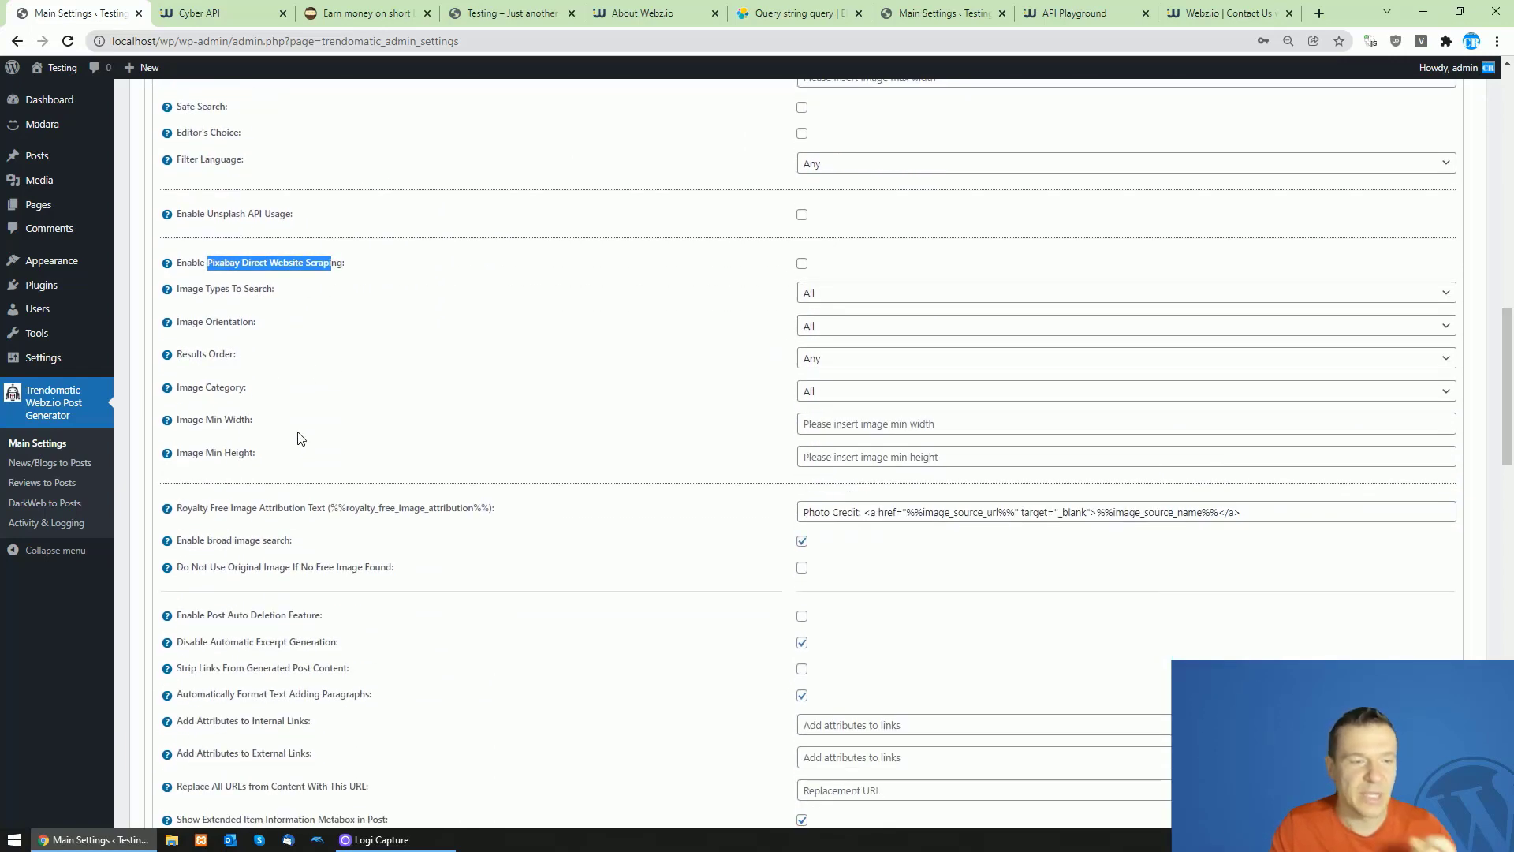
drag(260, 456, 207, 354)
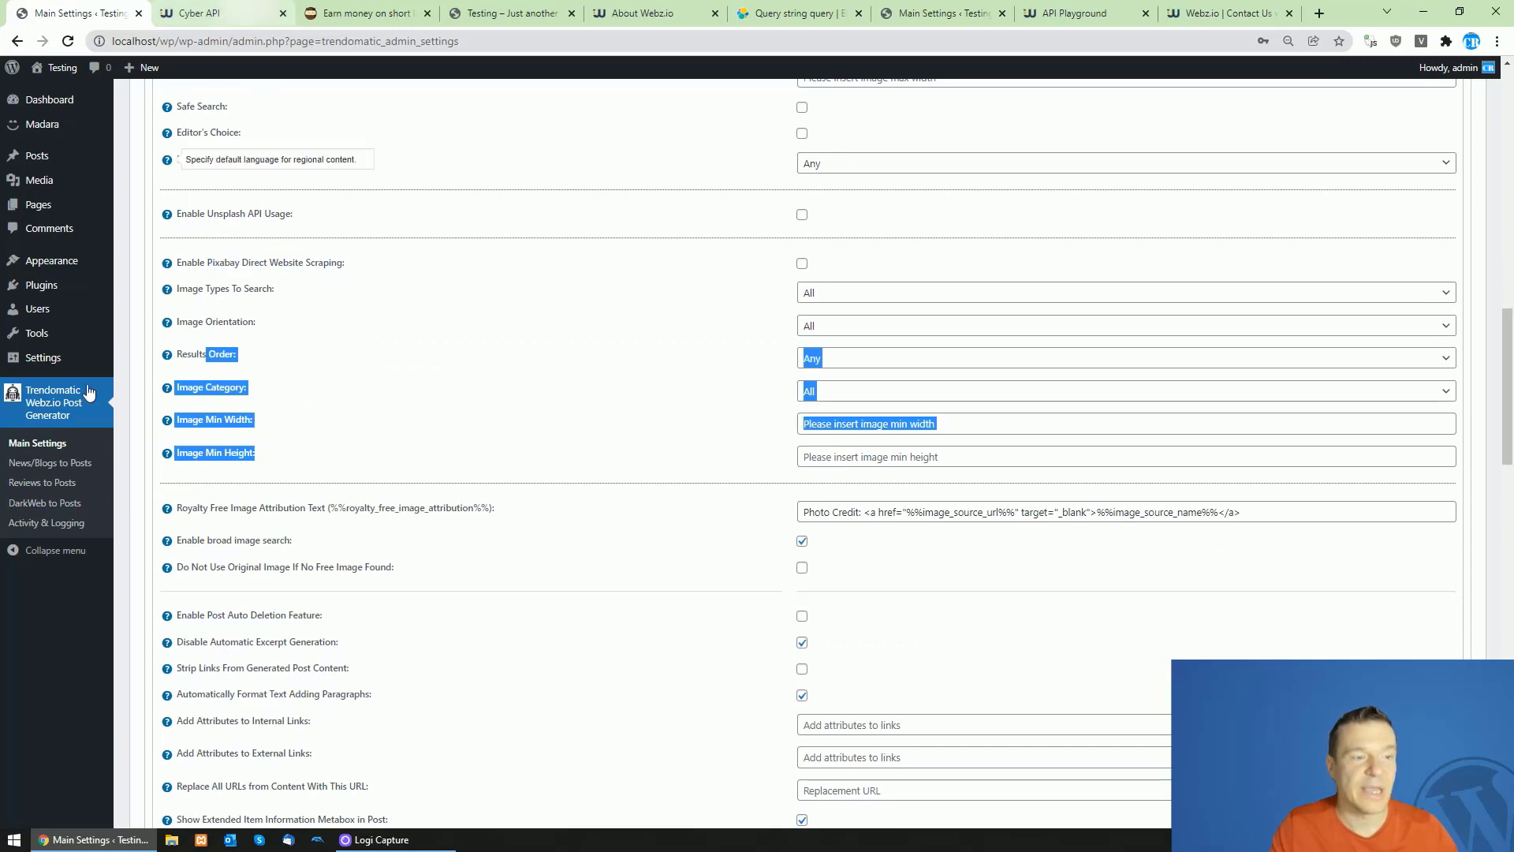
Step: View the Replace Article Image With Royalty Free Image option in rule 0's advanced settings on a separate News/Blogs to Posts page, and return to Main Settings
ctrl+click(48, 463)
click(426, 8)
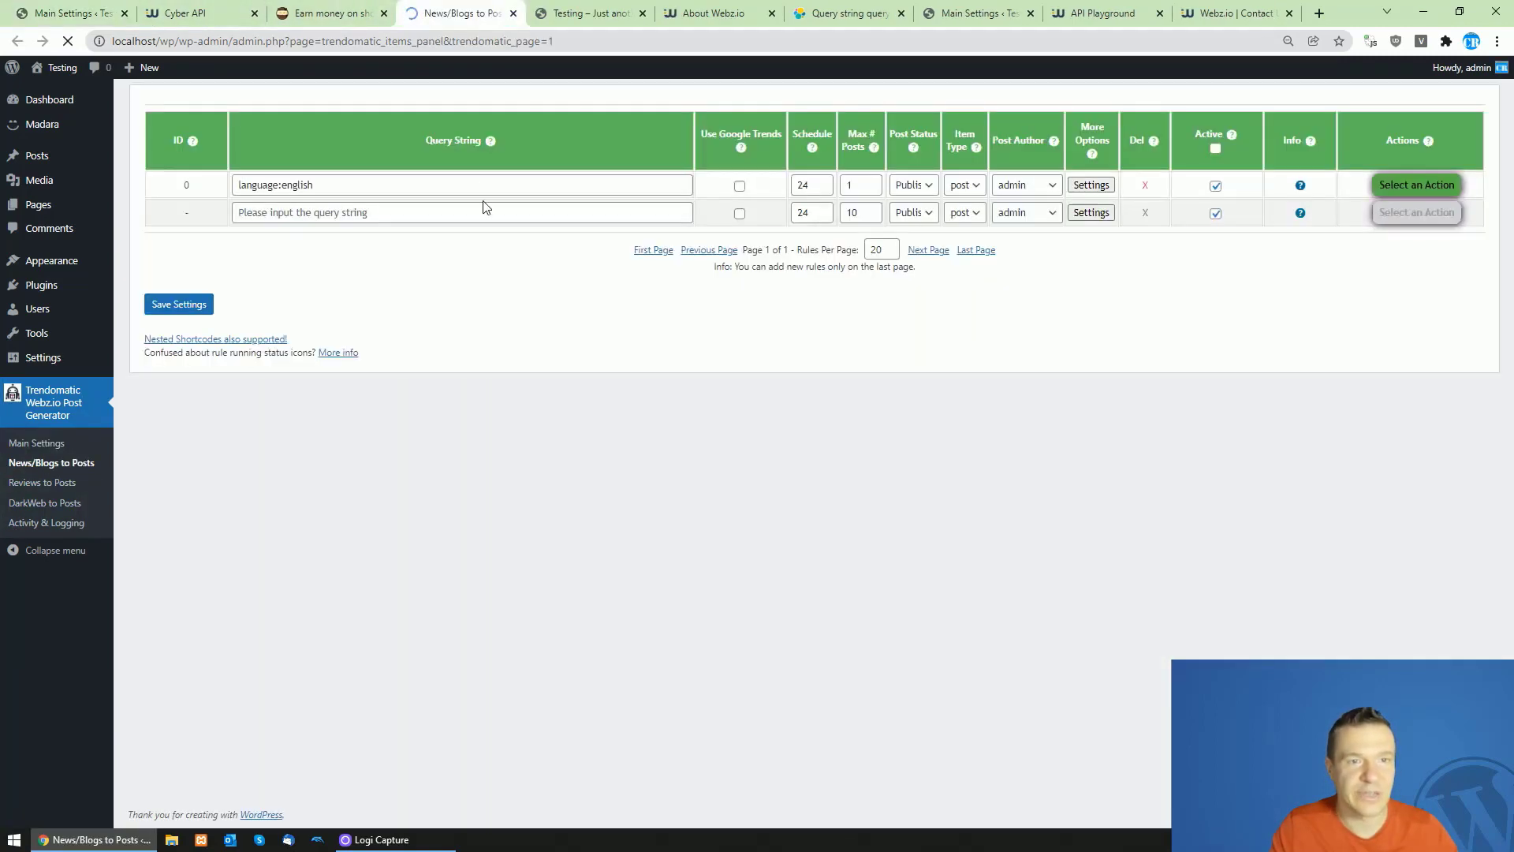
click(1092, 187)
scroll(629, 471, down, 15)
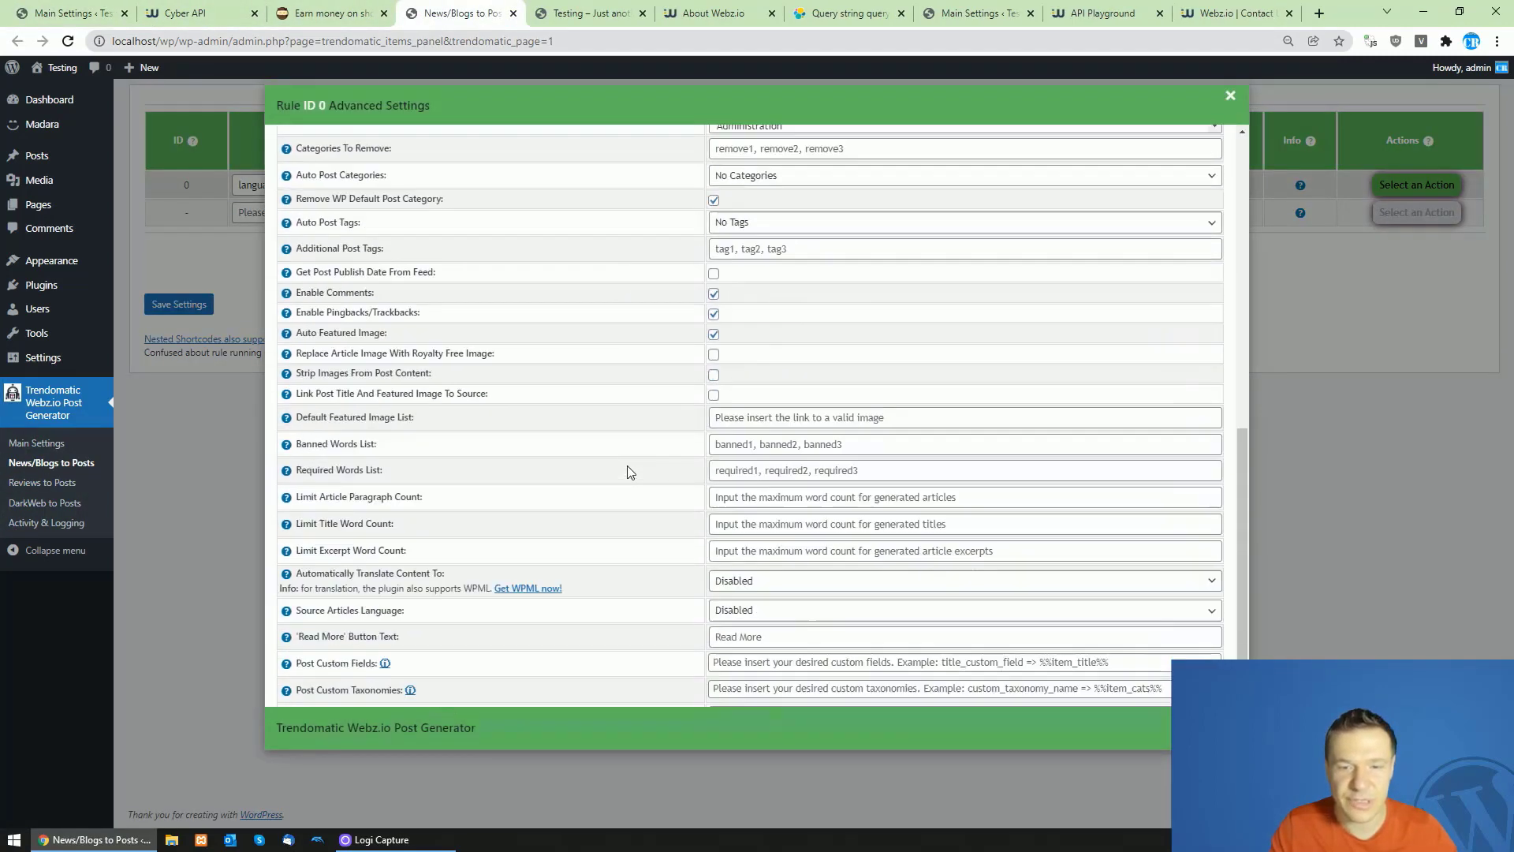
drag(325, 328, 478, 328)
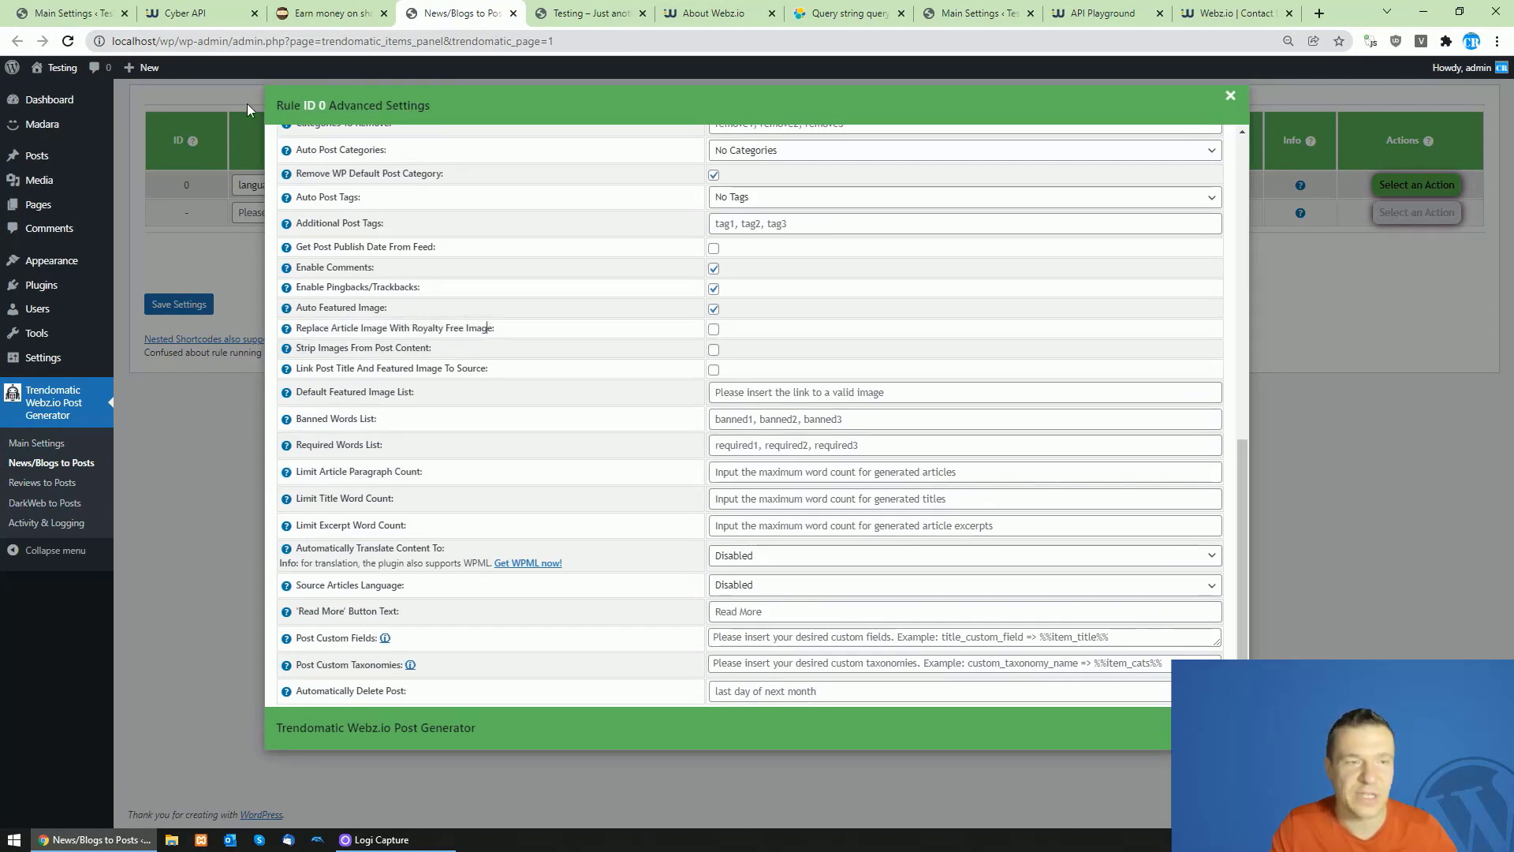
click(67, 13)
click(280, 400)
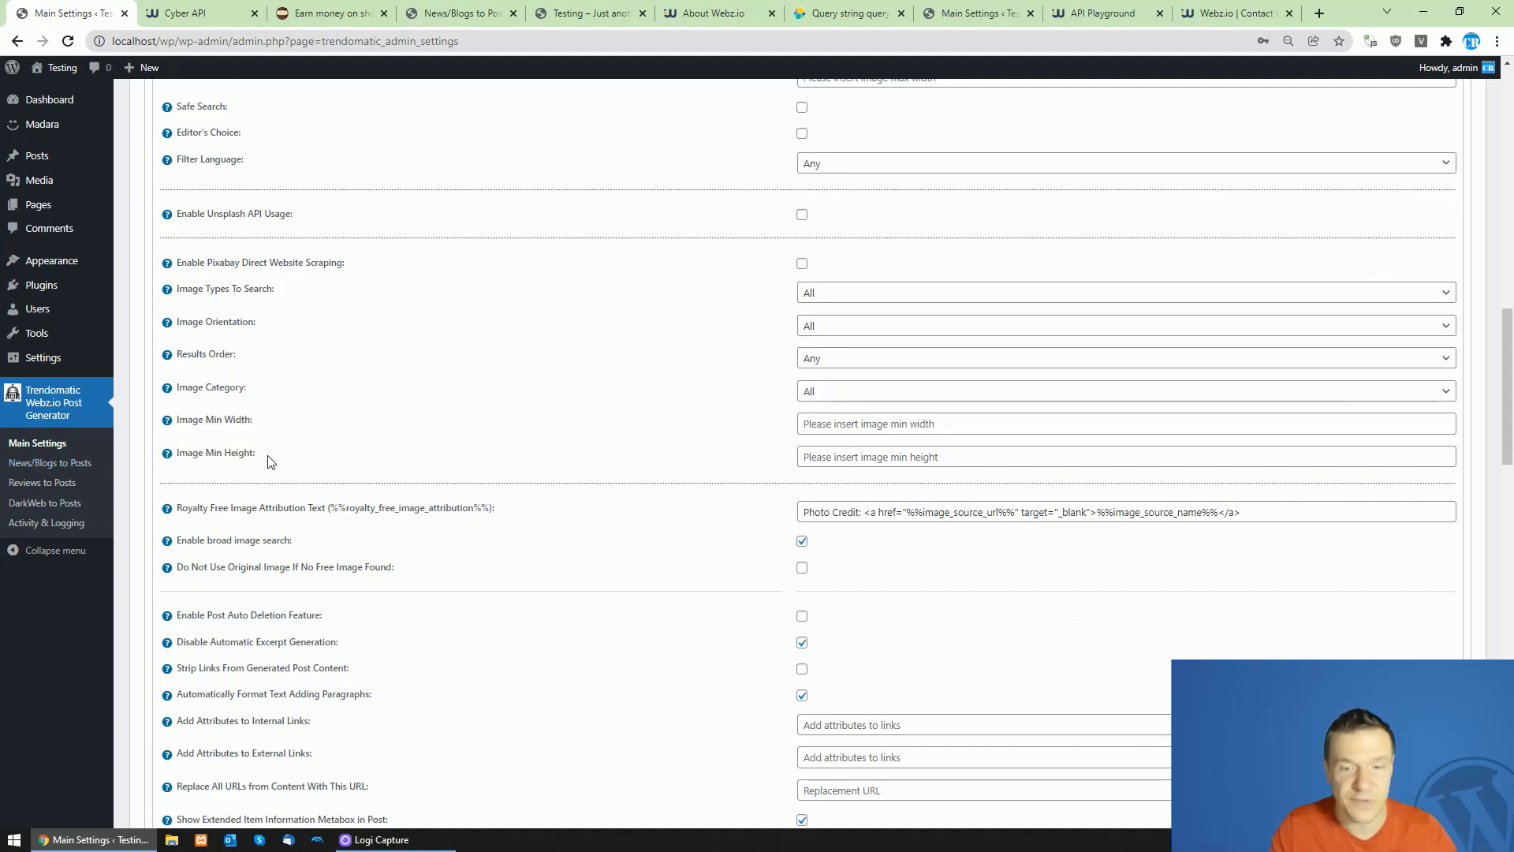
Step: Examine the royalty-free image attribution text, broad image search and original image fallback options
scroll(271, 462, down, 2)
drag(192, 349, 346, 413)
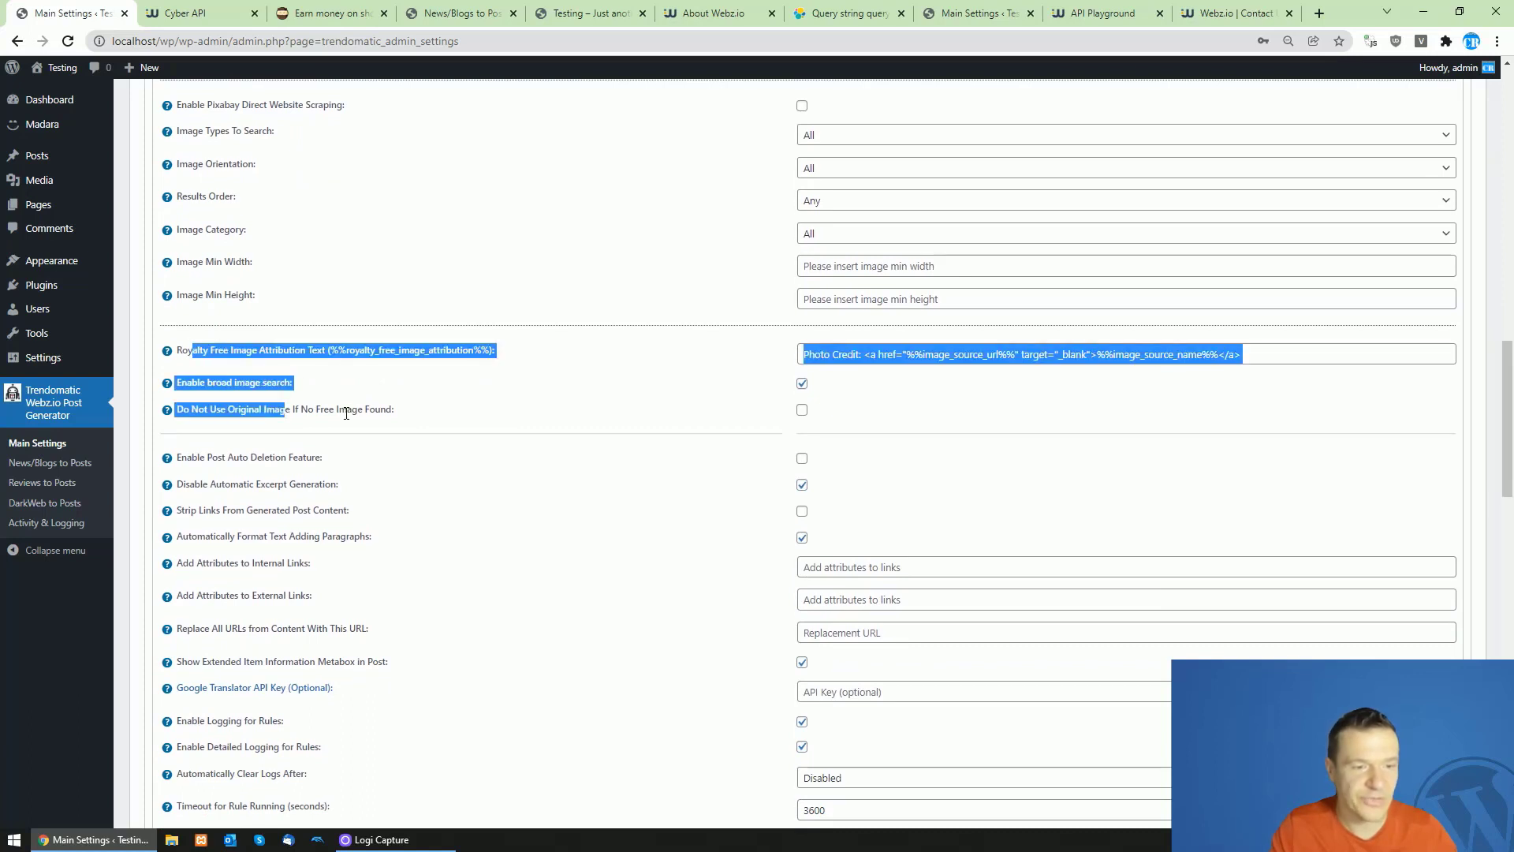
click(347, 413)
Step: Enable the Post Auto Deletion Feature in the plugin options
scroll(276, 378, down, 2)
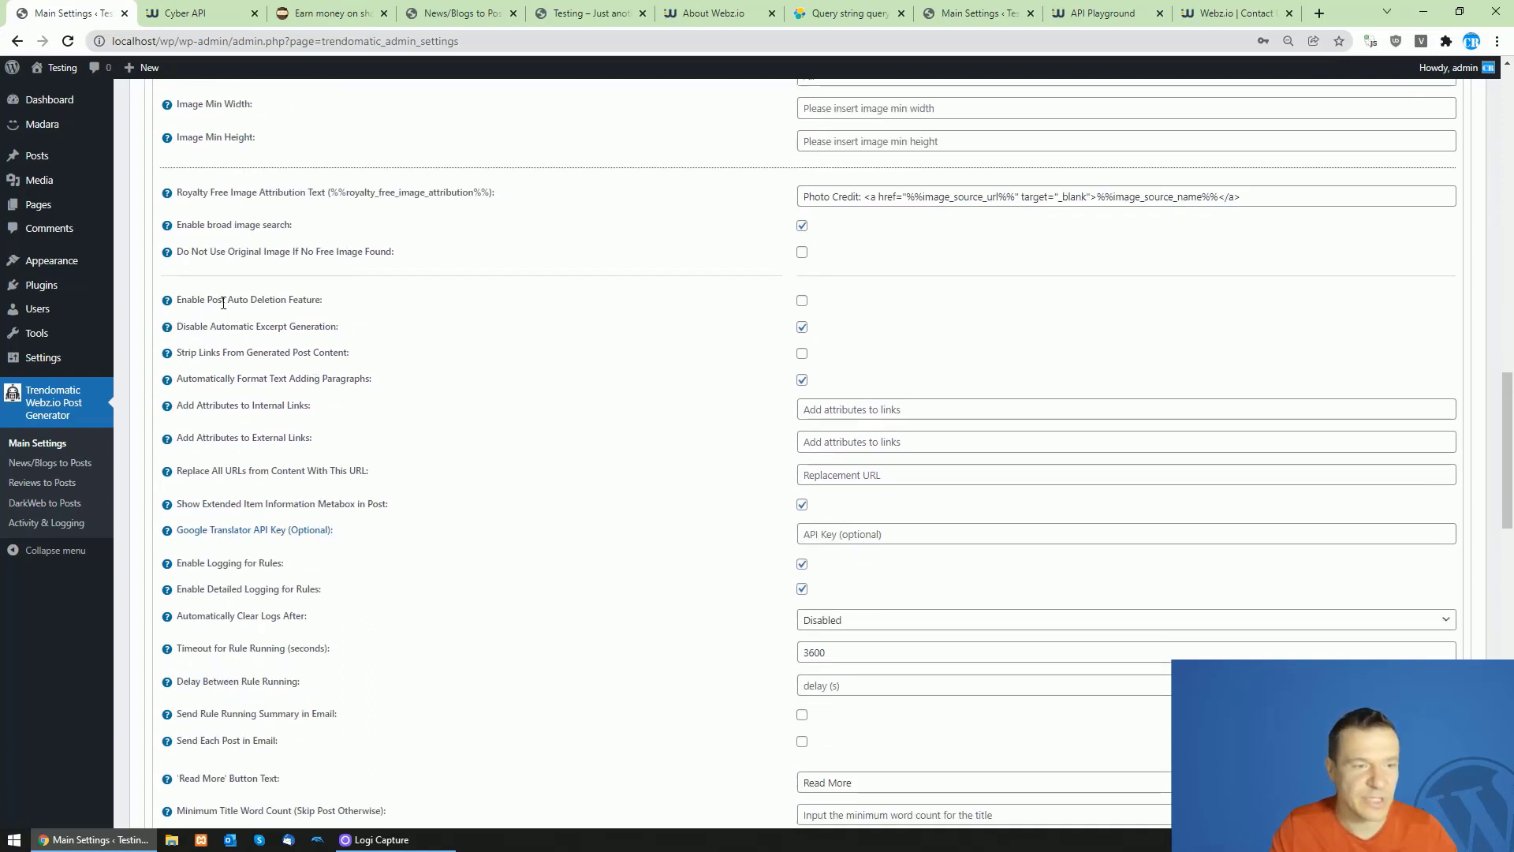
drag(179, 299, 319, 300)
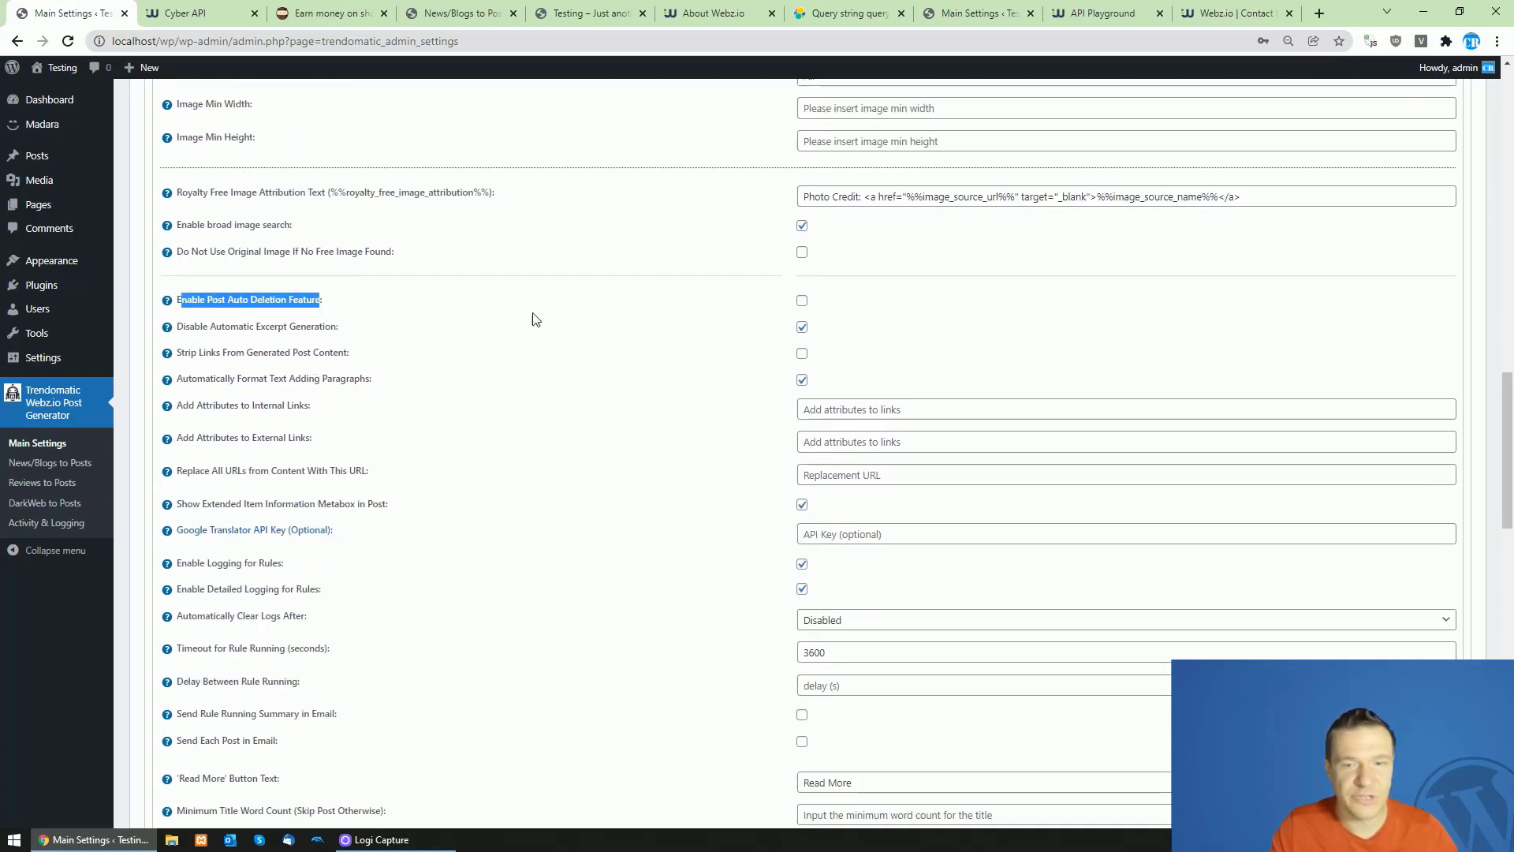
click(801, 301)
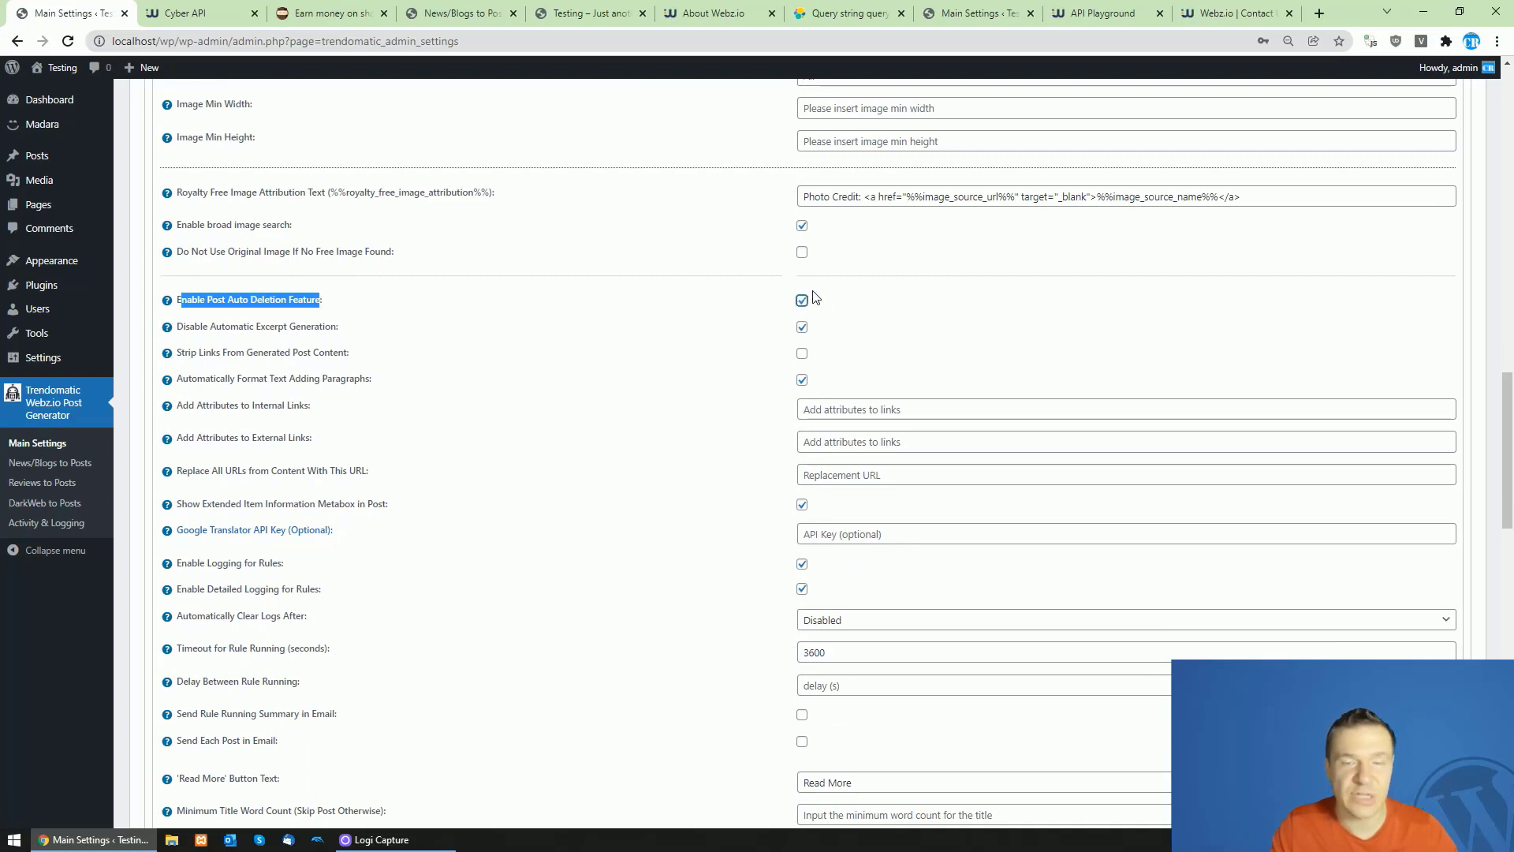
click(801, 301)
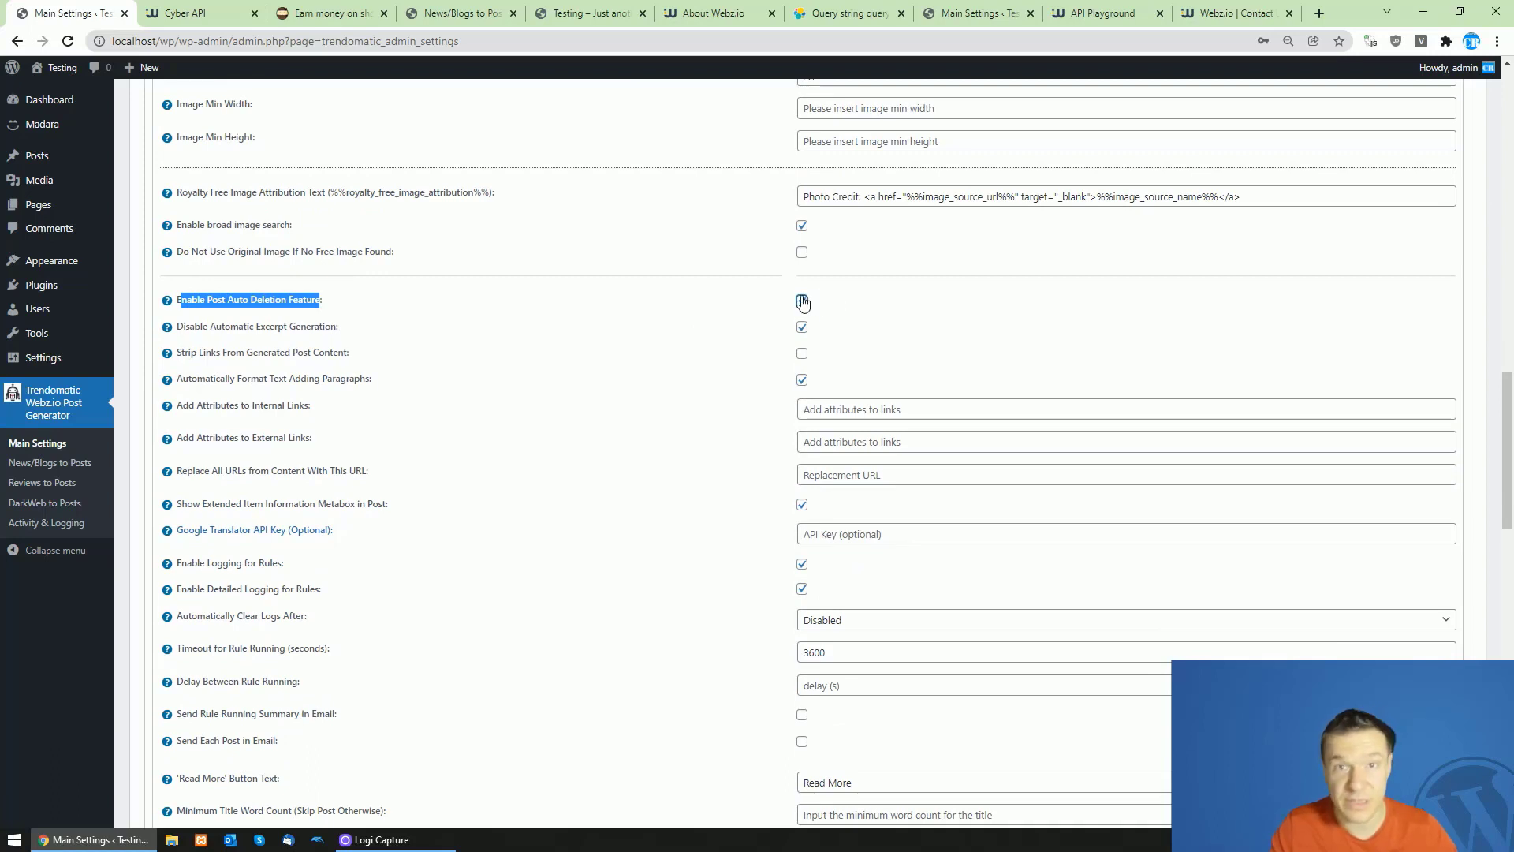
click(802, 303)
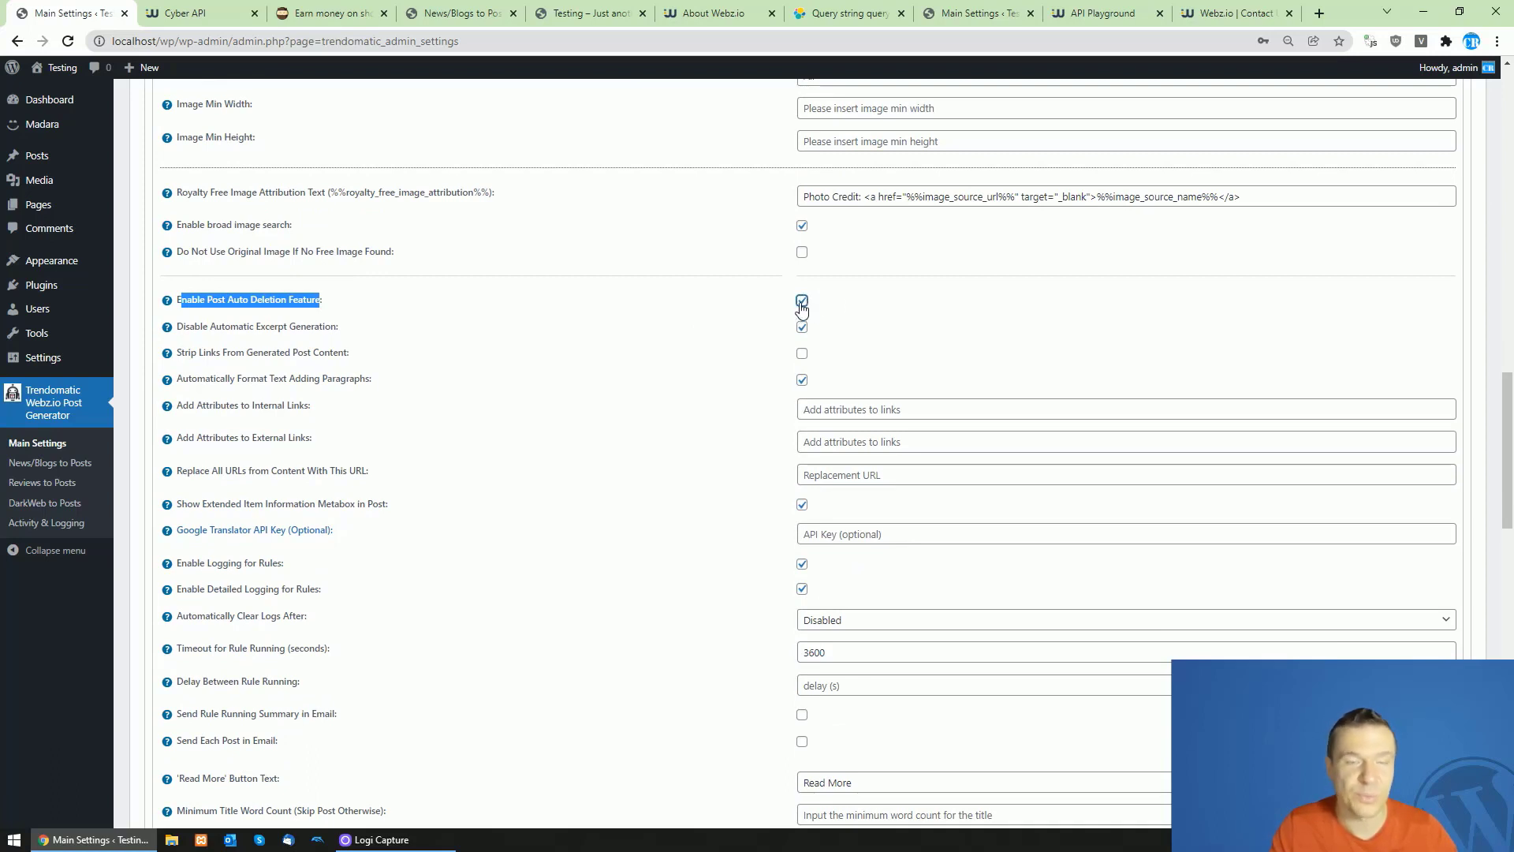
Step: View the Automatically Delete Post option in rule 0's advanced settings, and return to Main Settings
click(457, 13)
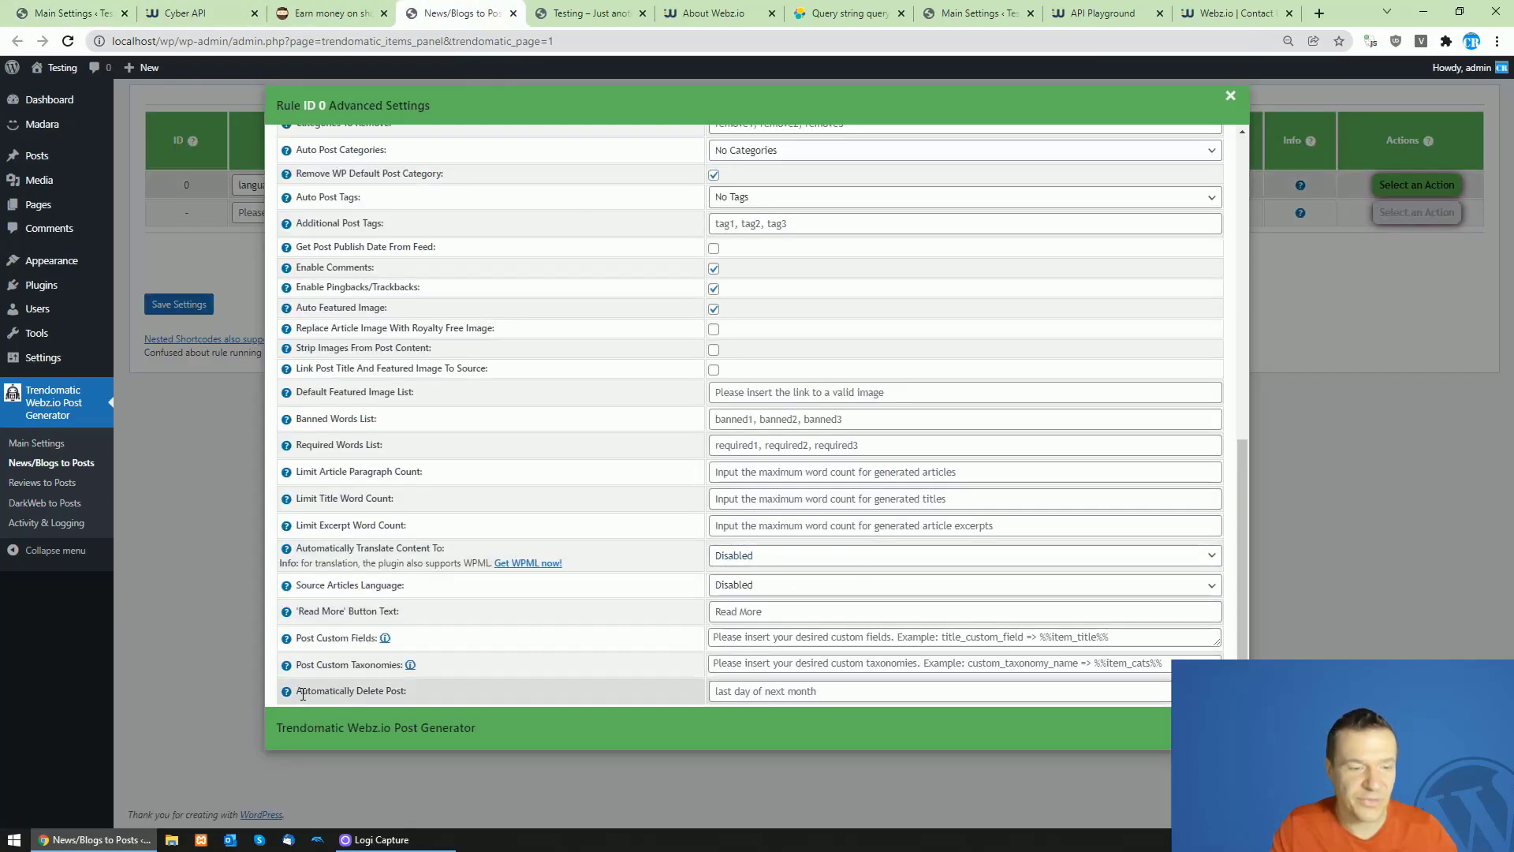
drag(302, 691, 407, 690)
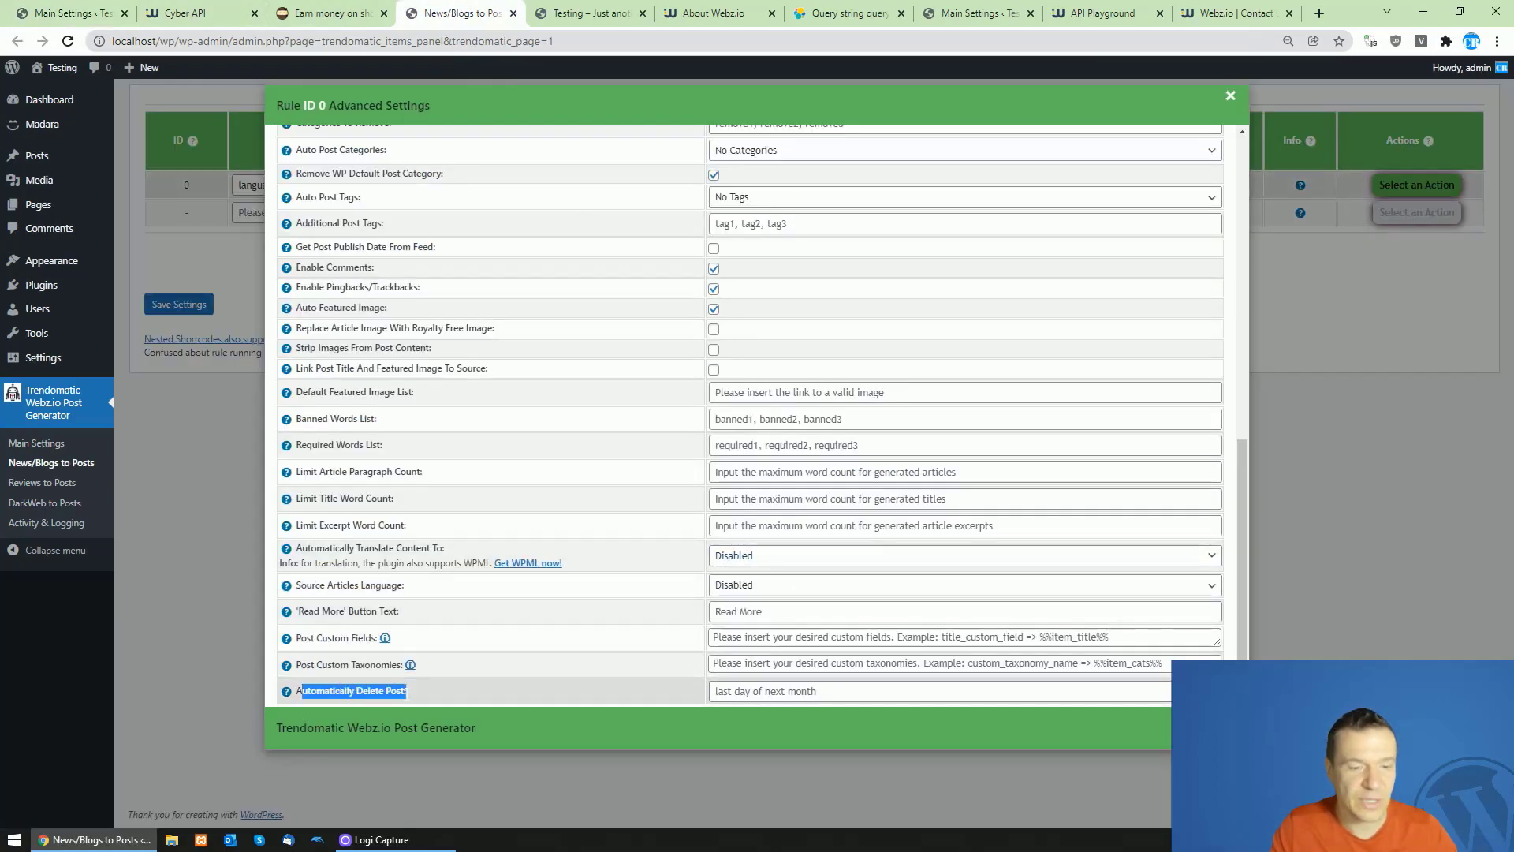
click(70, 13)
Step: Examine the options for disabling automatic excerpts, stripping links from post content and automatically formatting text with paragraphs
drag(201, 326, 336, 327)
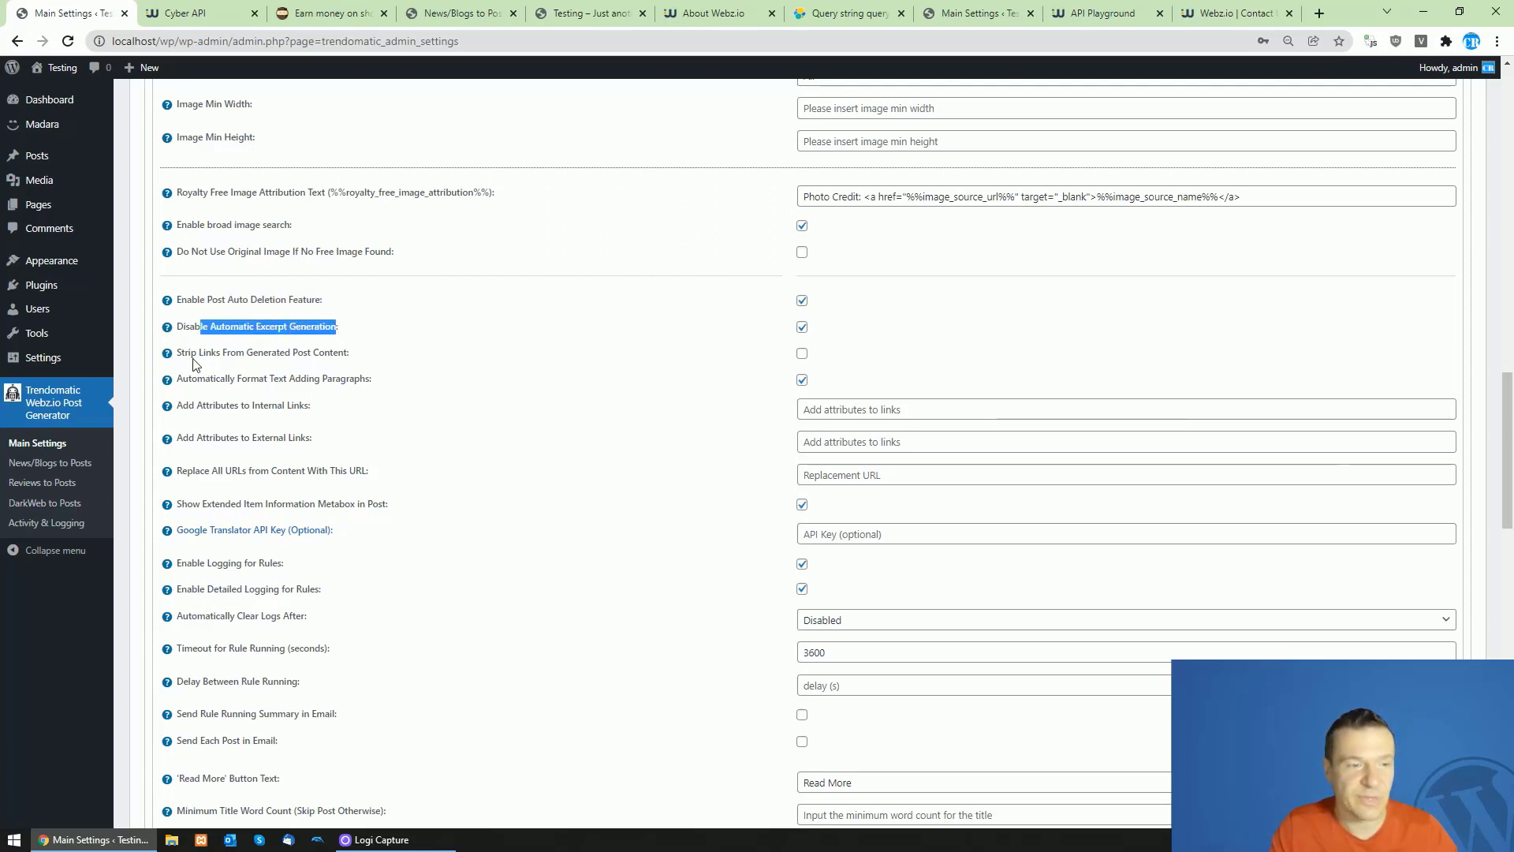
drag(189, 353, 346, 353)
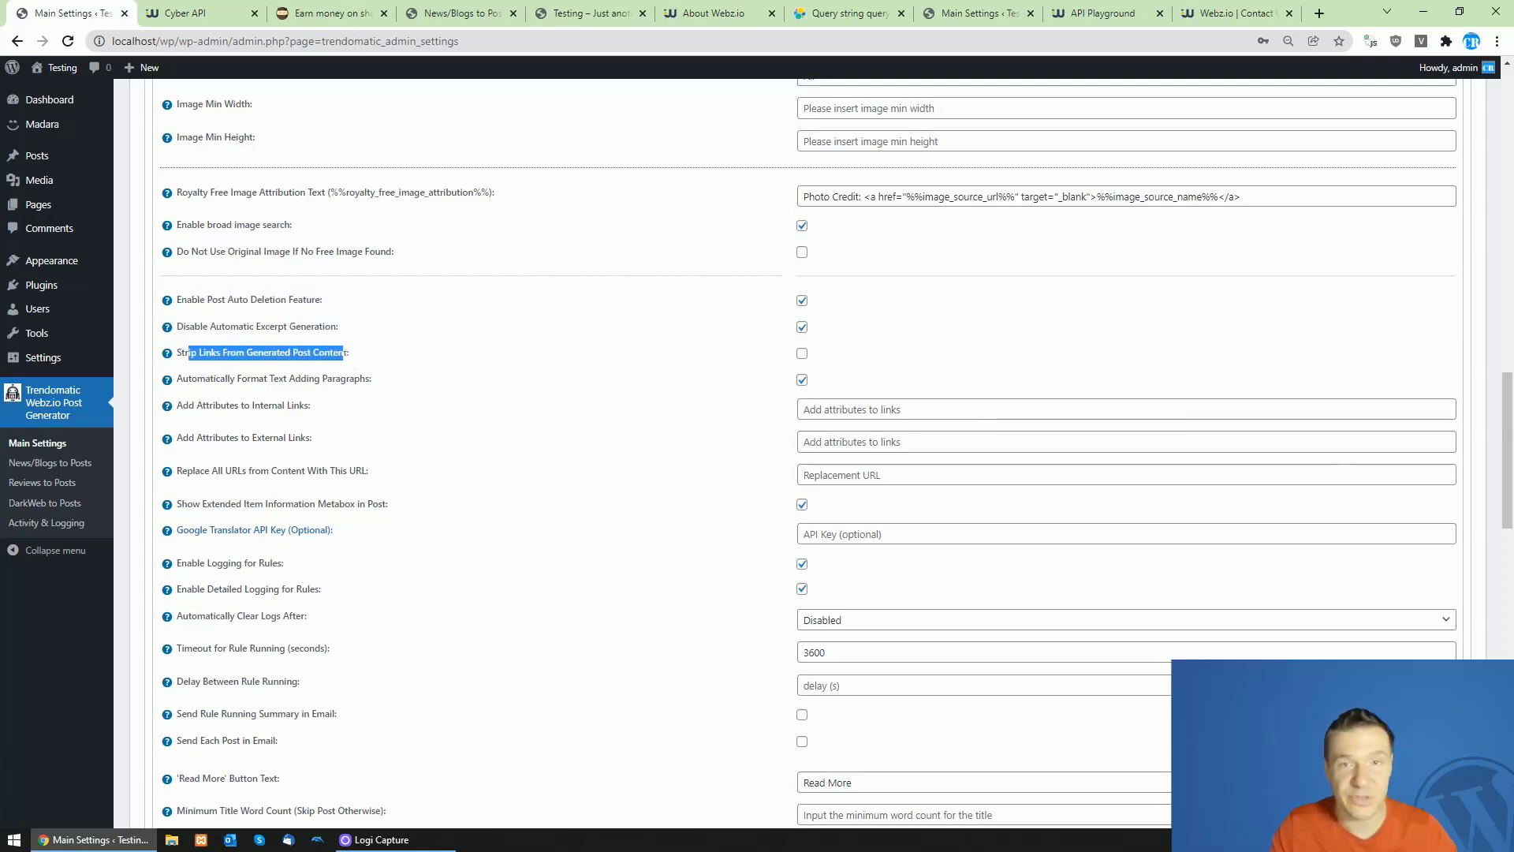
drag(191, 380, 370, 380)
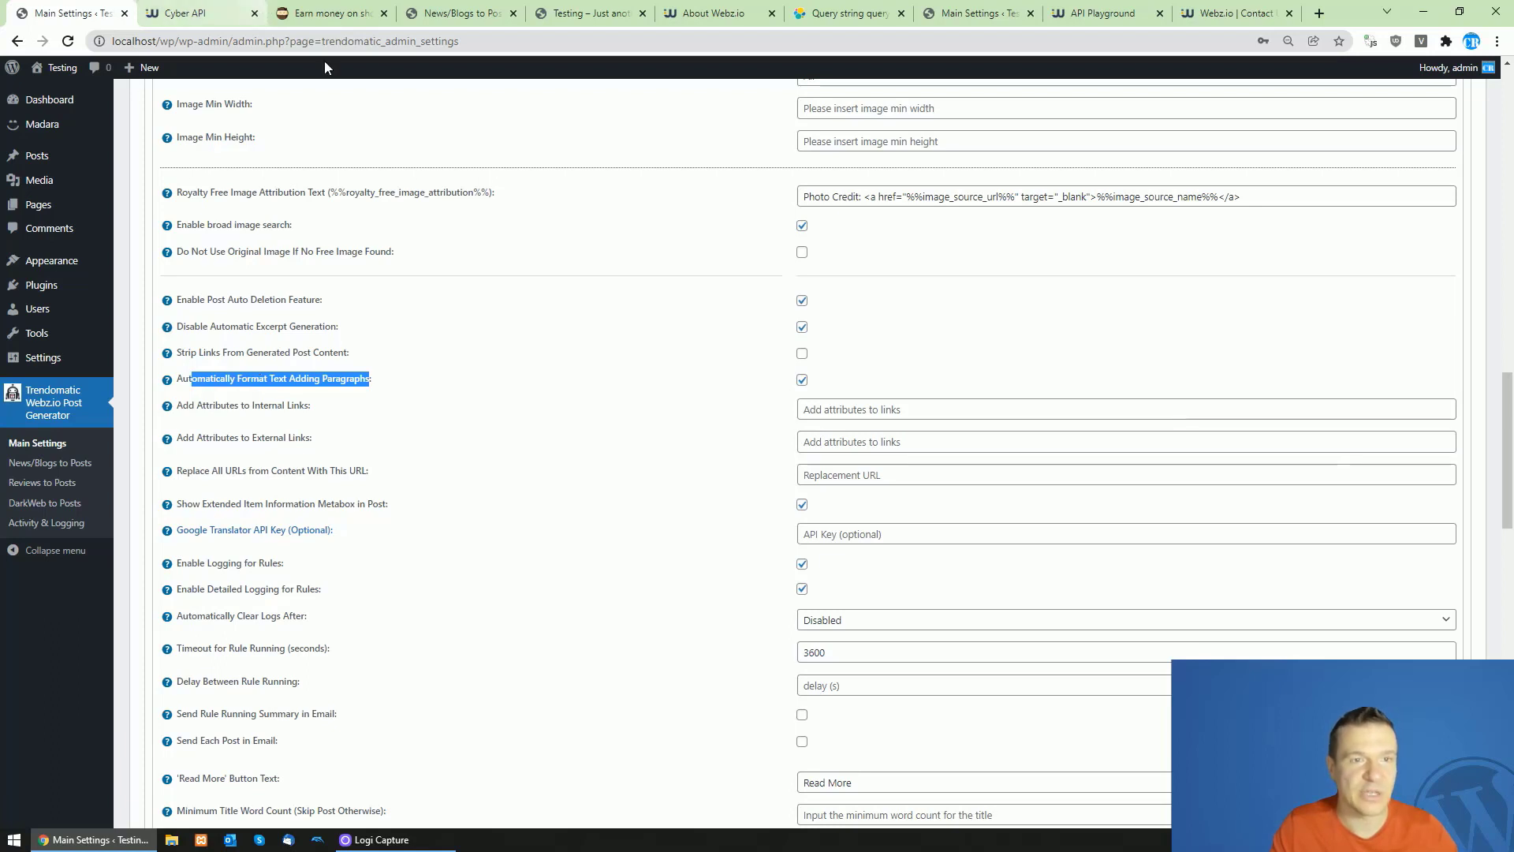
Step: Examine the options for internal and external link attributes and for replacing all content URLs
scroll(450, 405, down, 2)
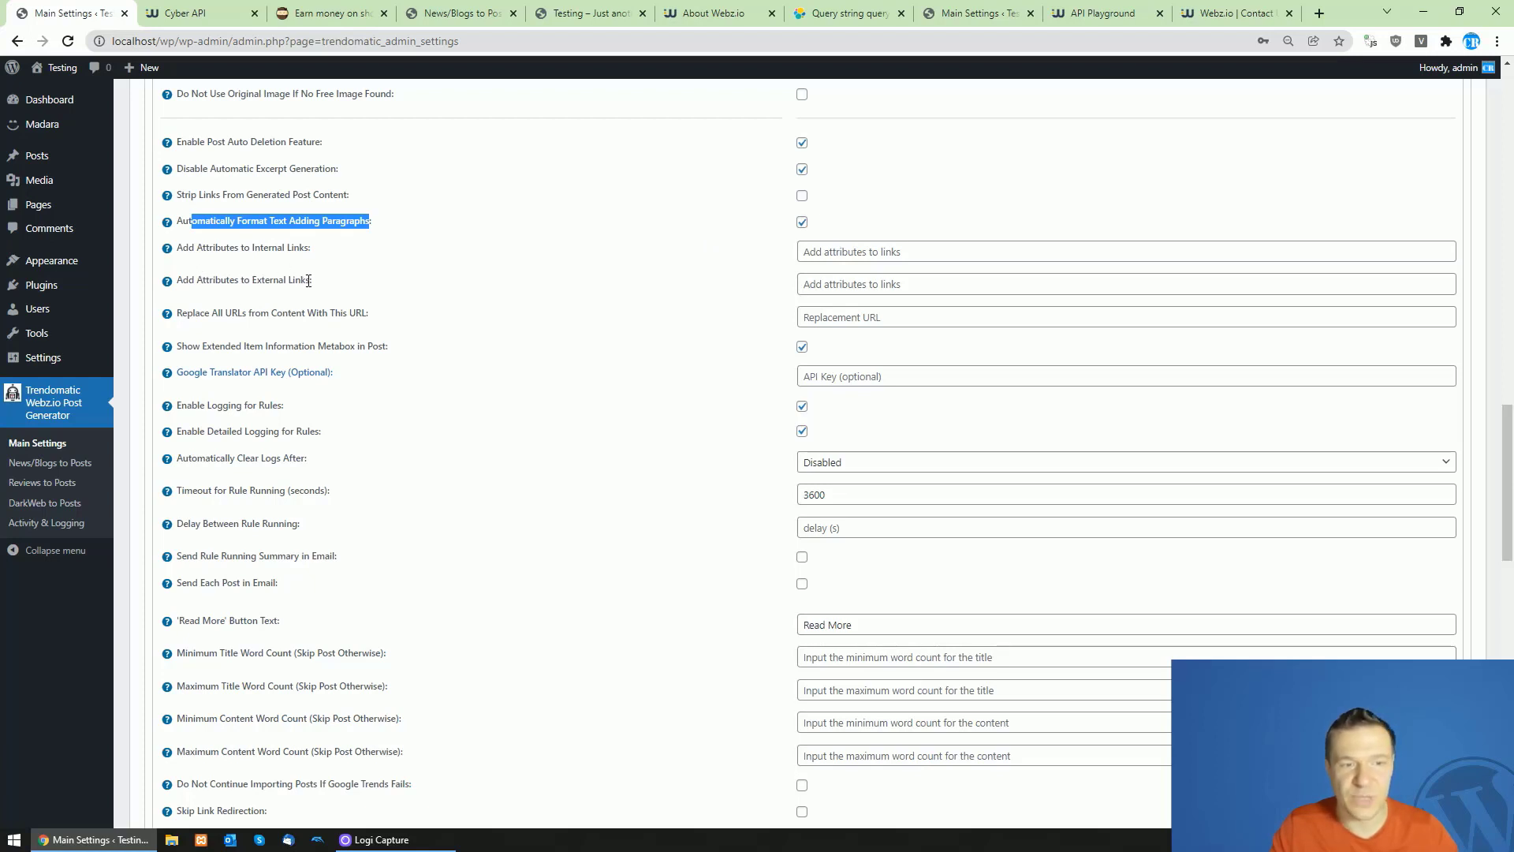
mouse_move(220, 246)
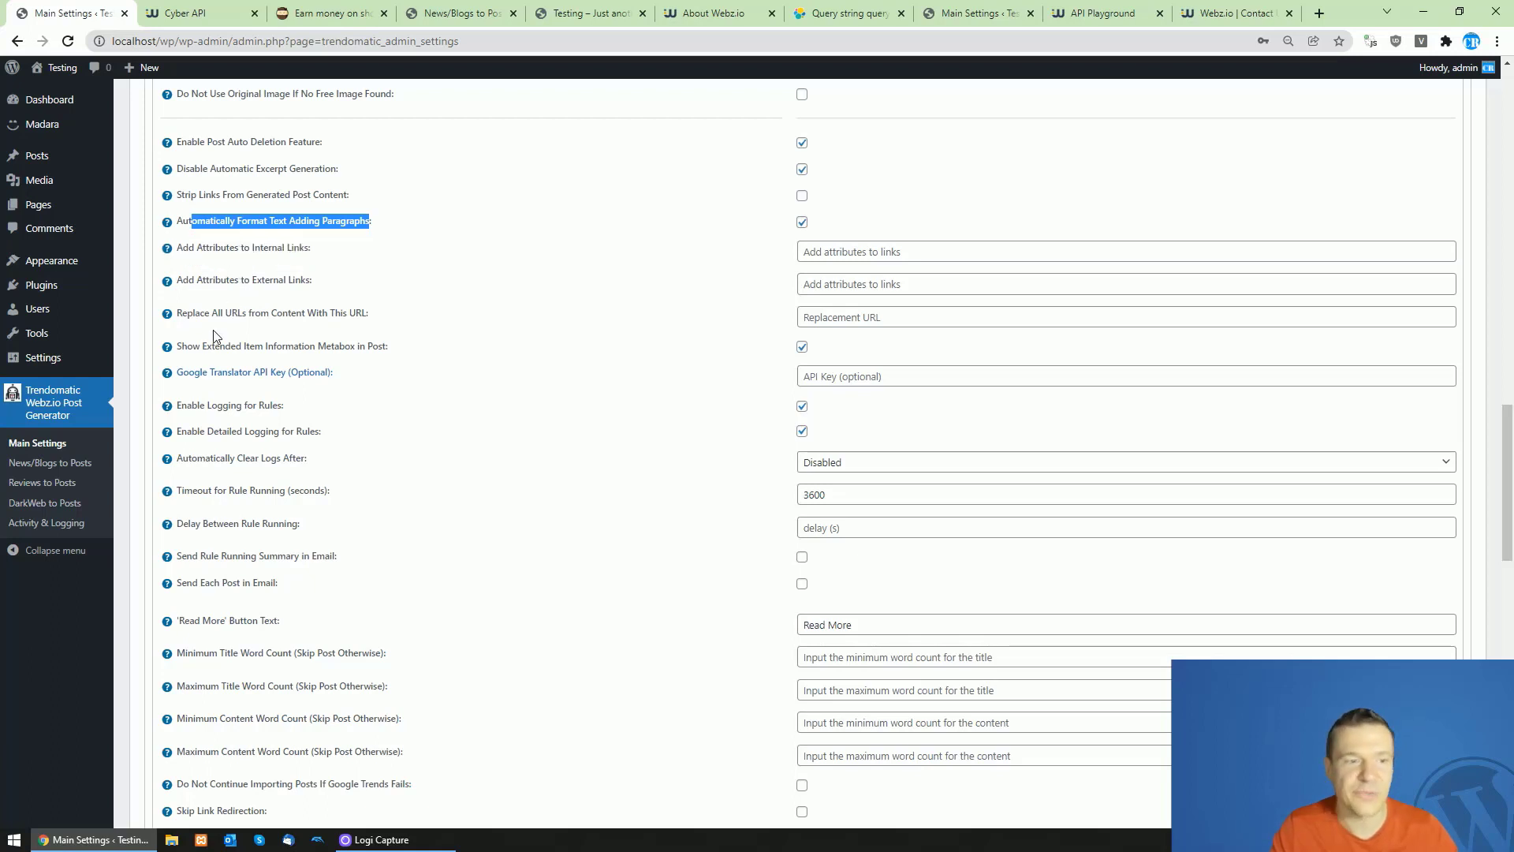
drag(213, 314, 356, 313)
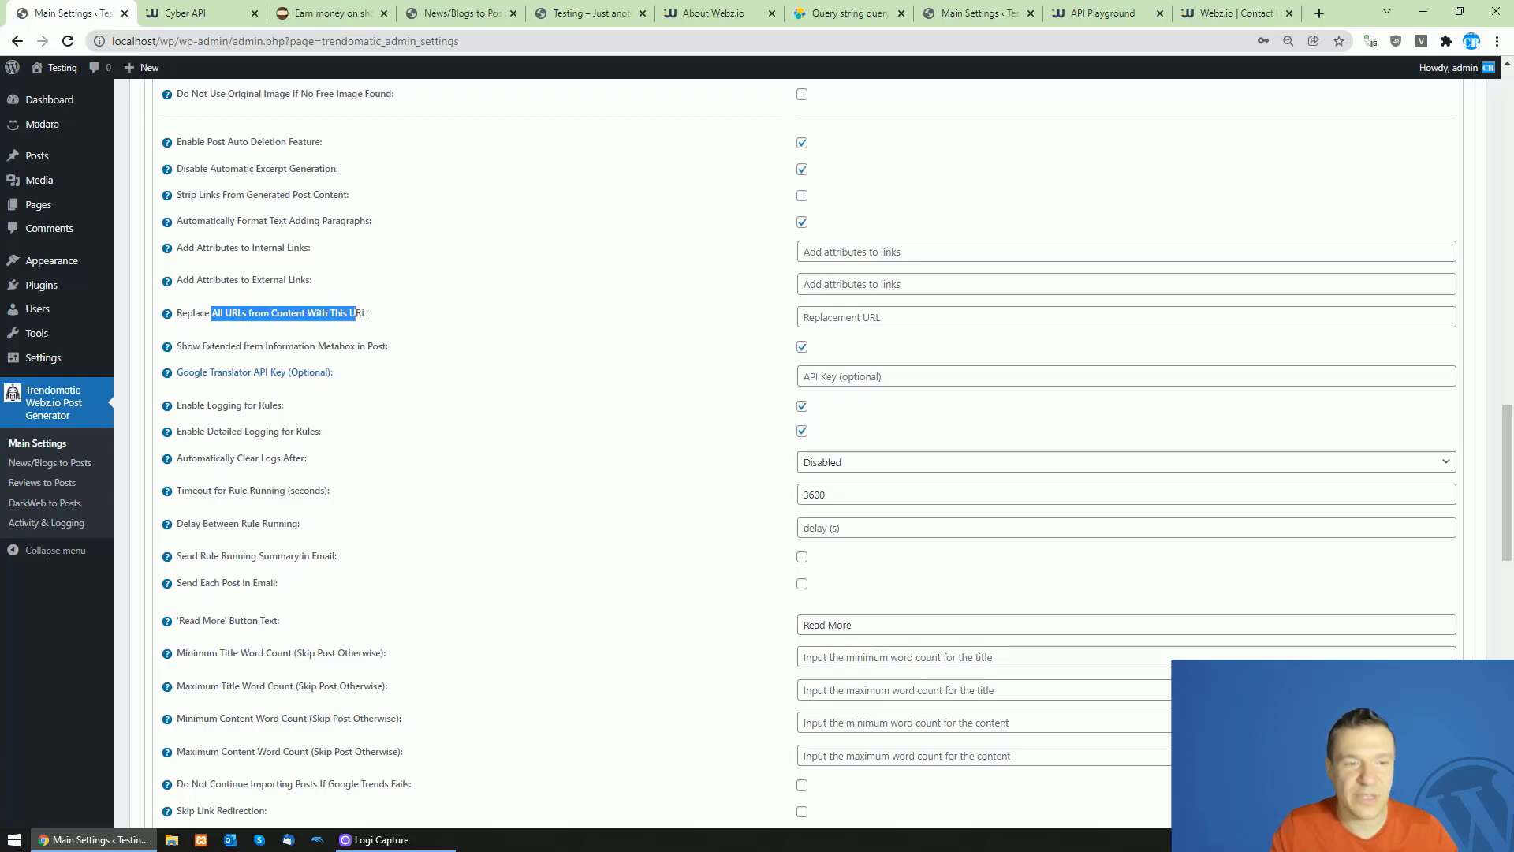
click(803, 316)
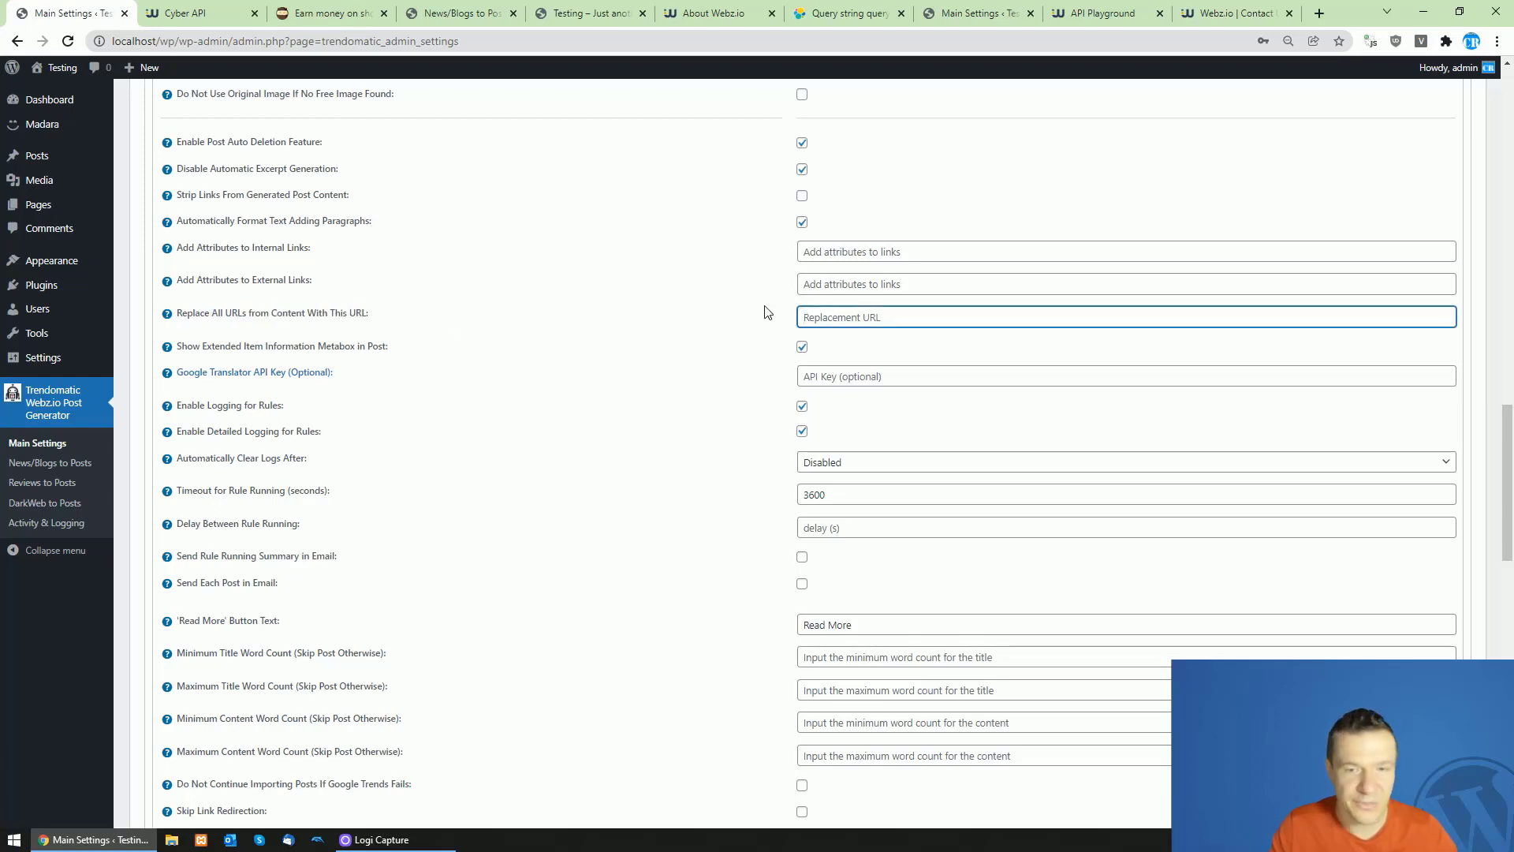
Step: Examine the extended item information metabox option and the optional Google Translator API key option
drag(202, 346, 387, 347)
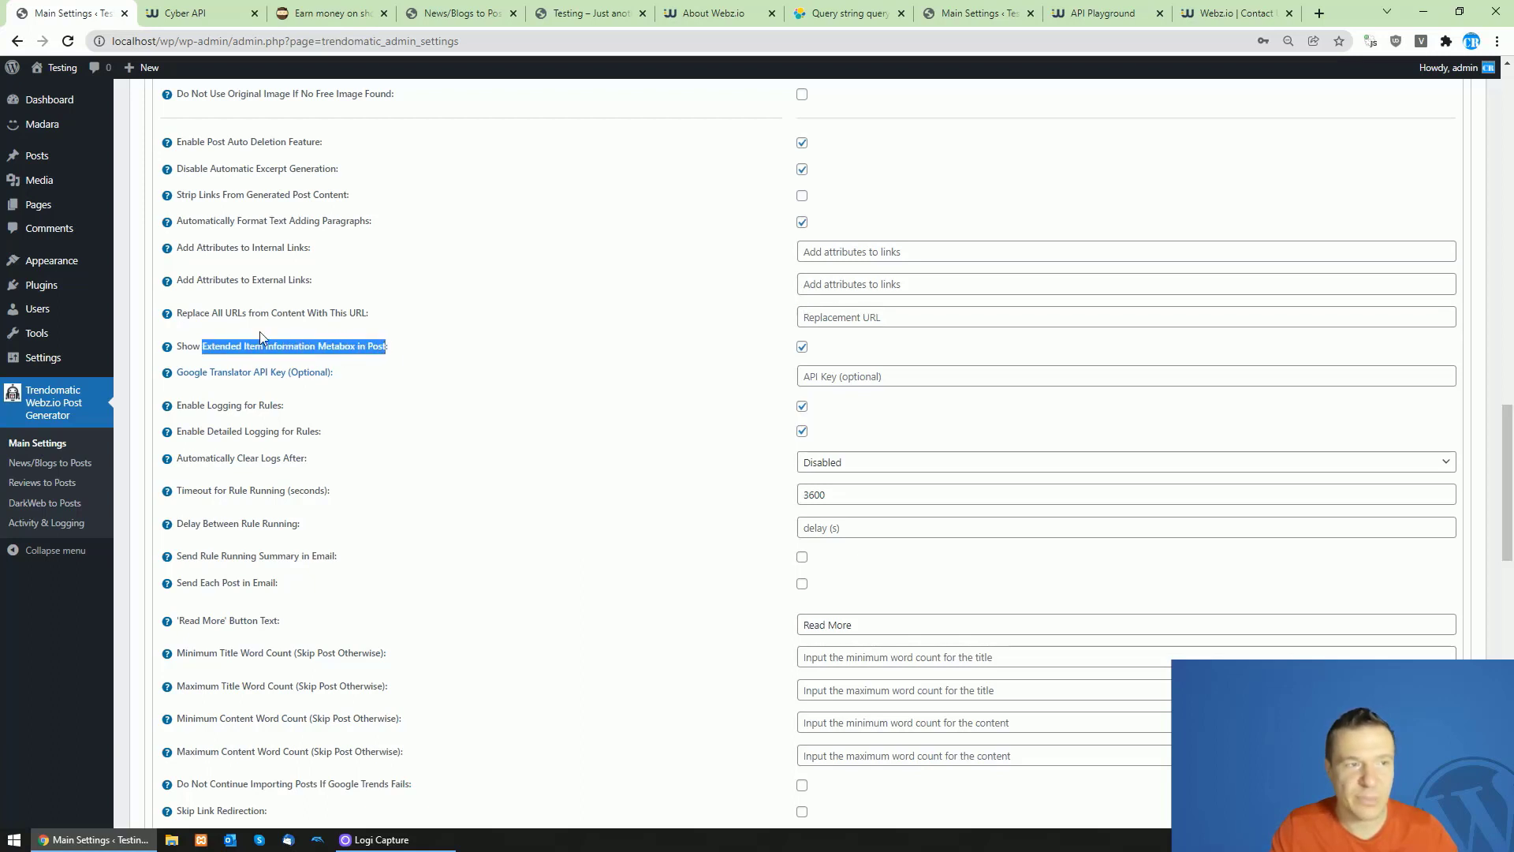
click(238, 347)
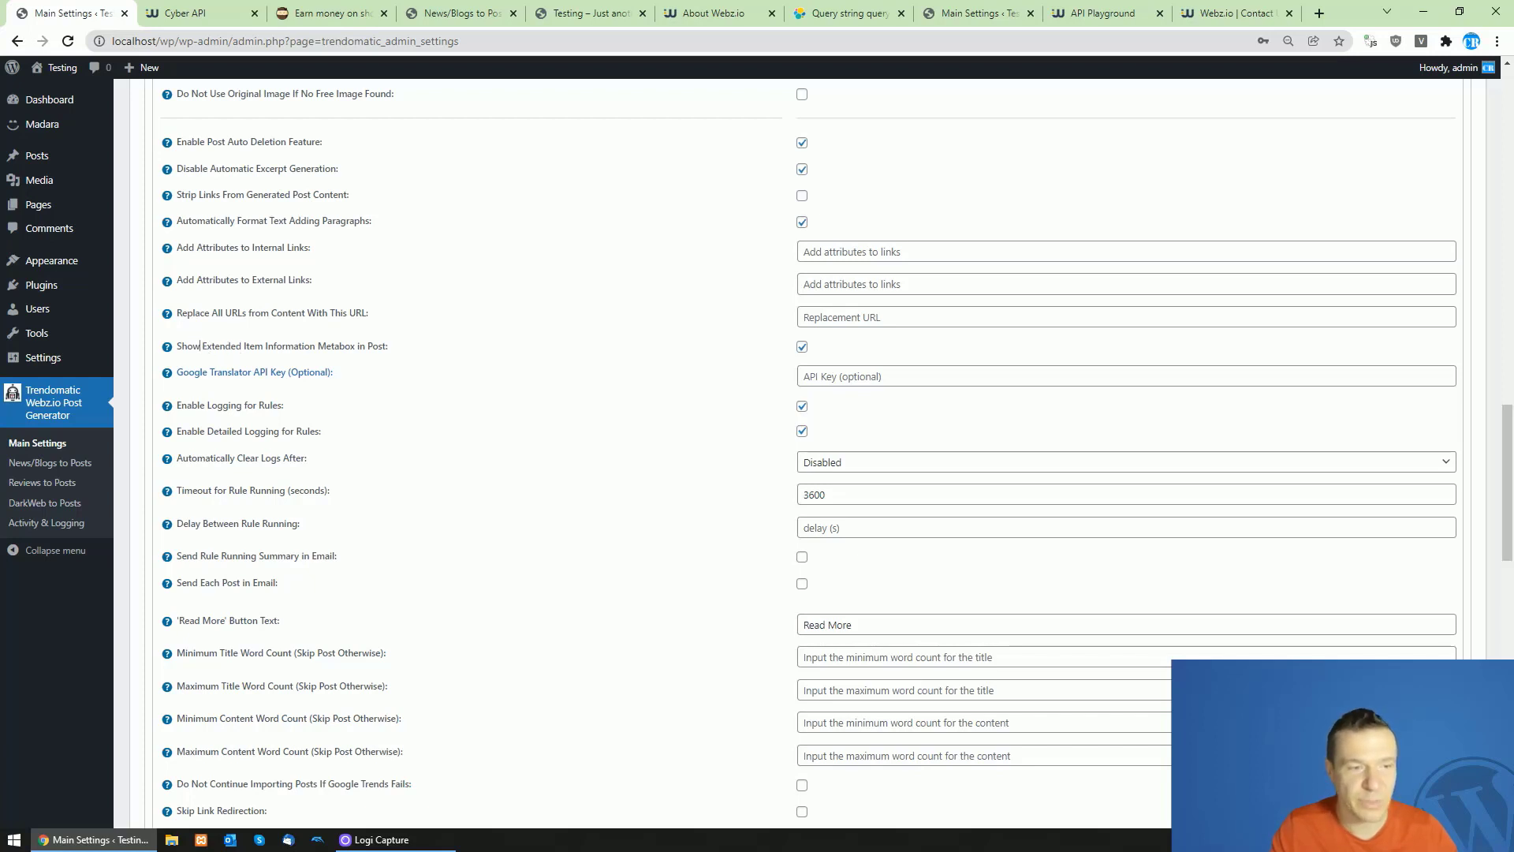
drag(200, 346, 392, 352)
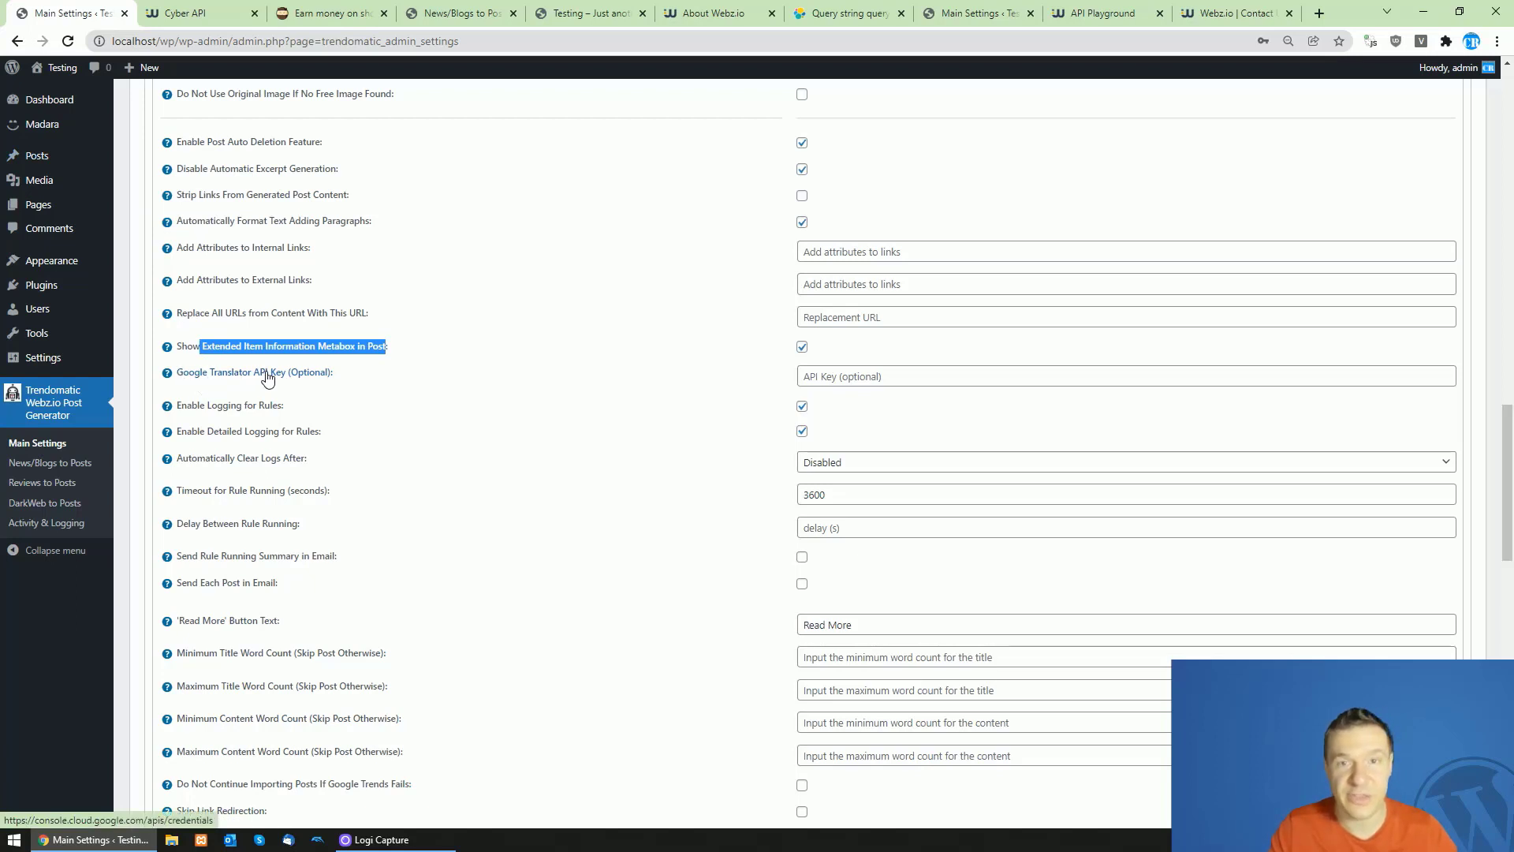
click(475, 376)
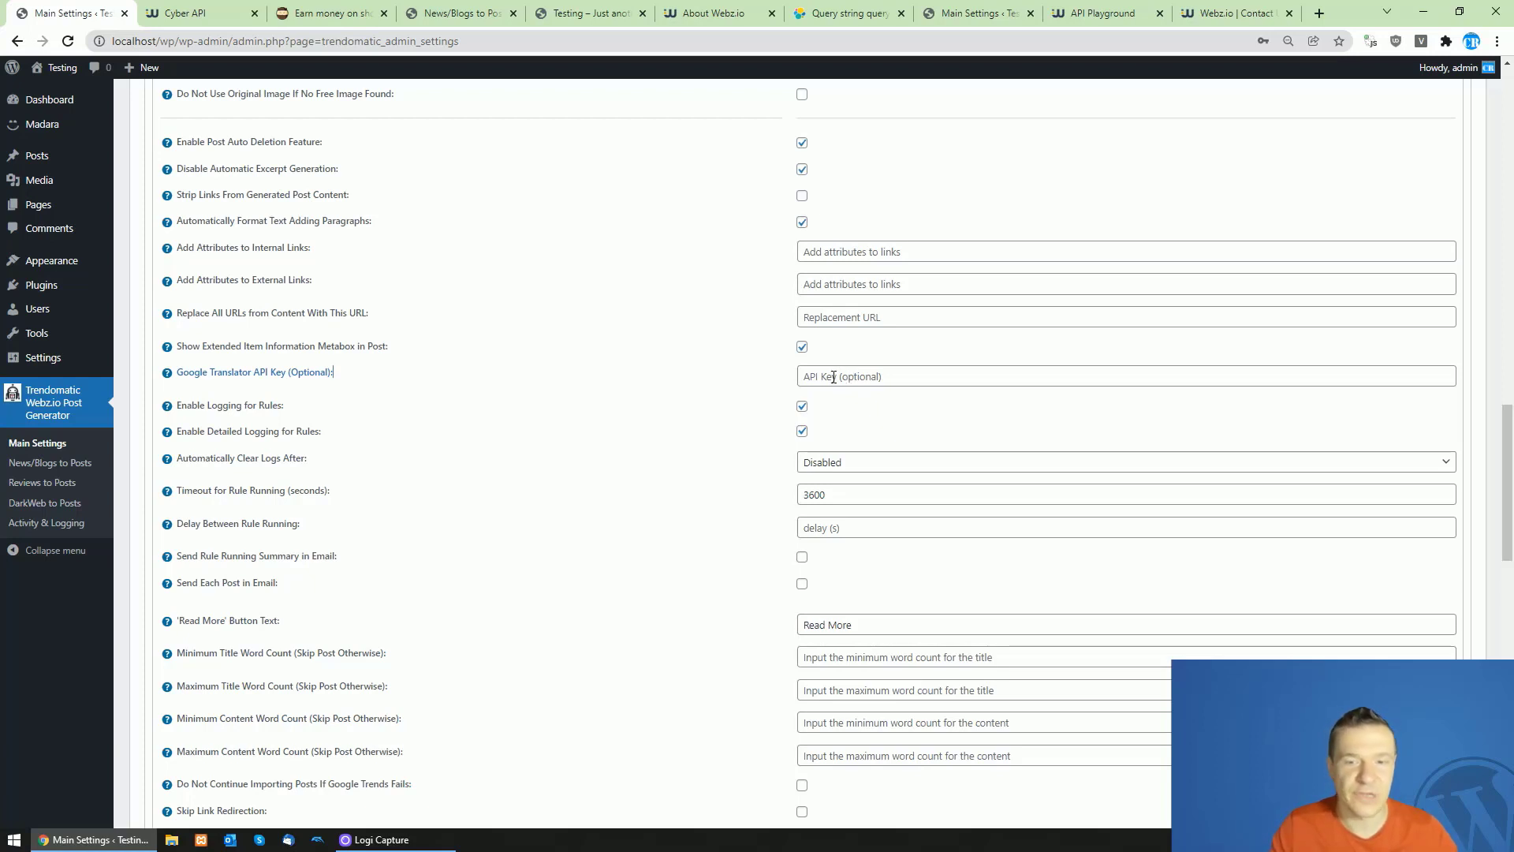
Step: Examine the rule logging options, view the Activity & Logging page in a separate tab, and return to Main Settings
drag(205, 405, 316, 431)
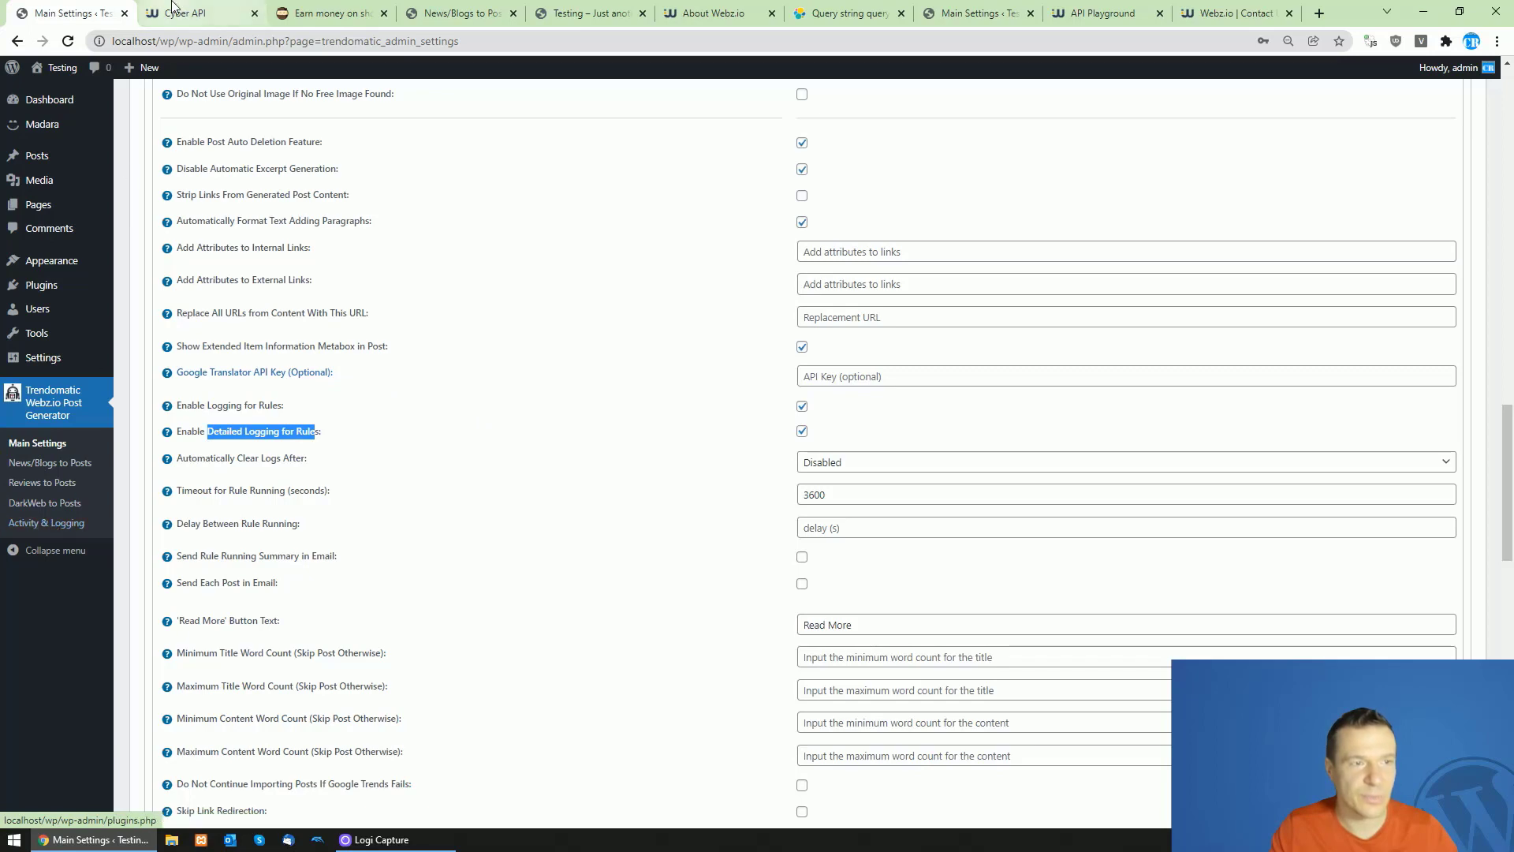
middle_click(46, 522)
click(528, 12)
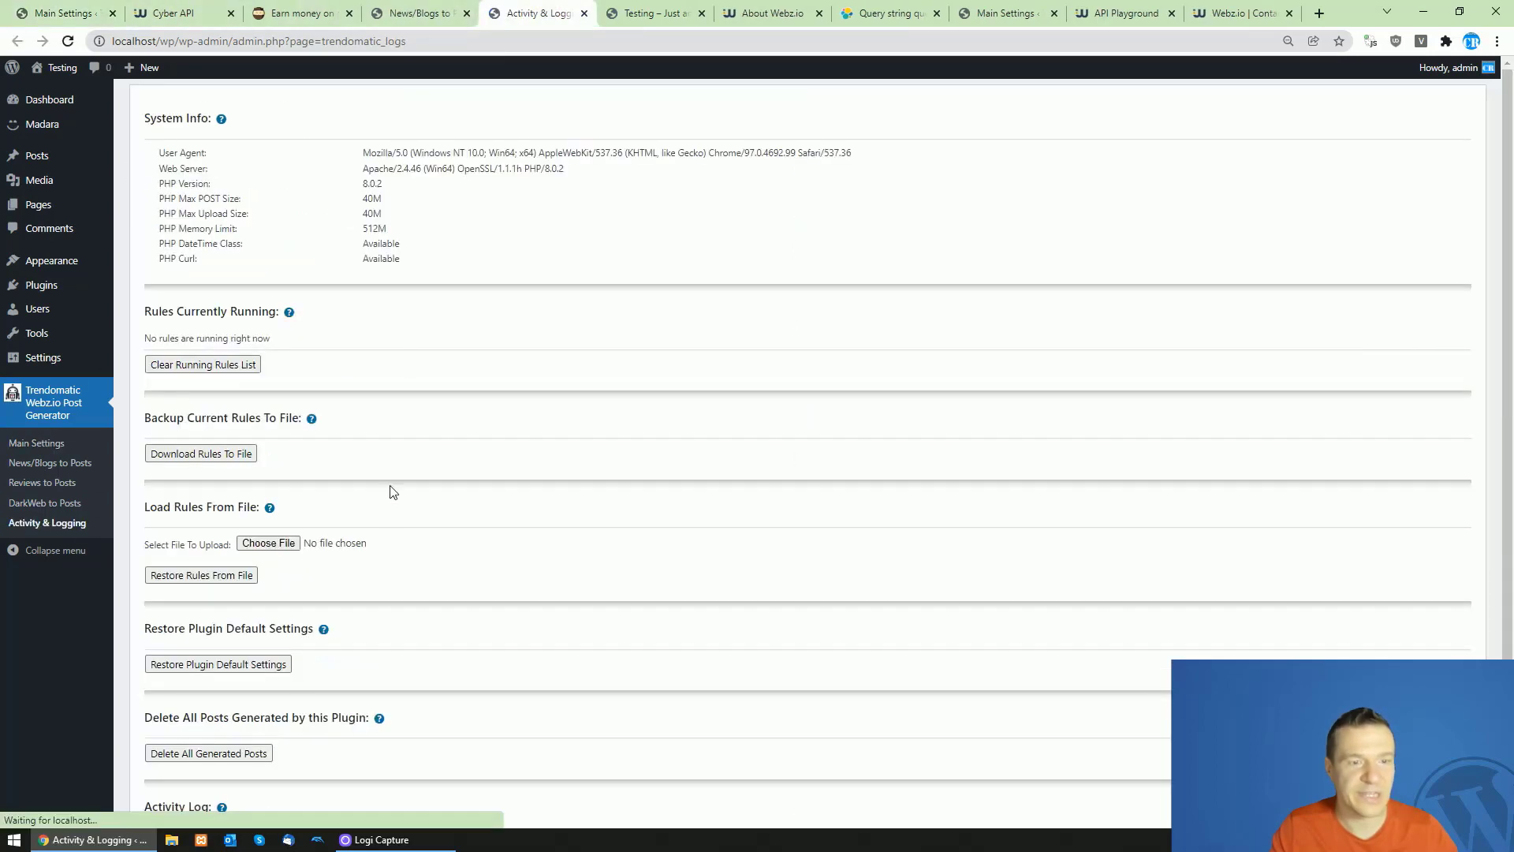
scroll(284, 738, down, 2)
click(63, 13)
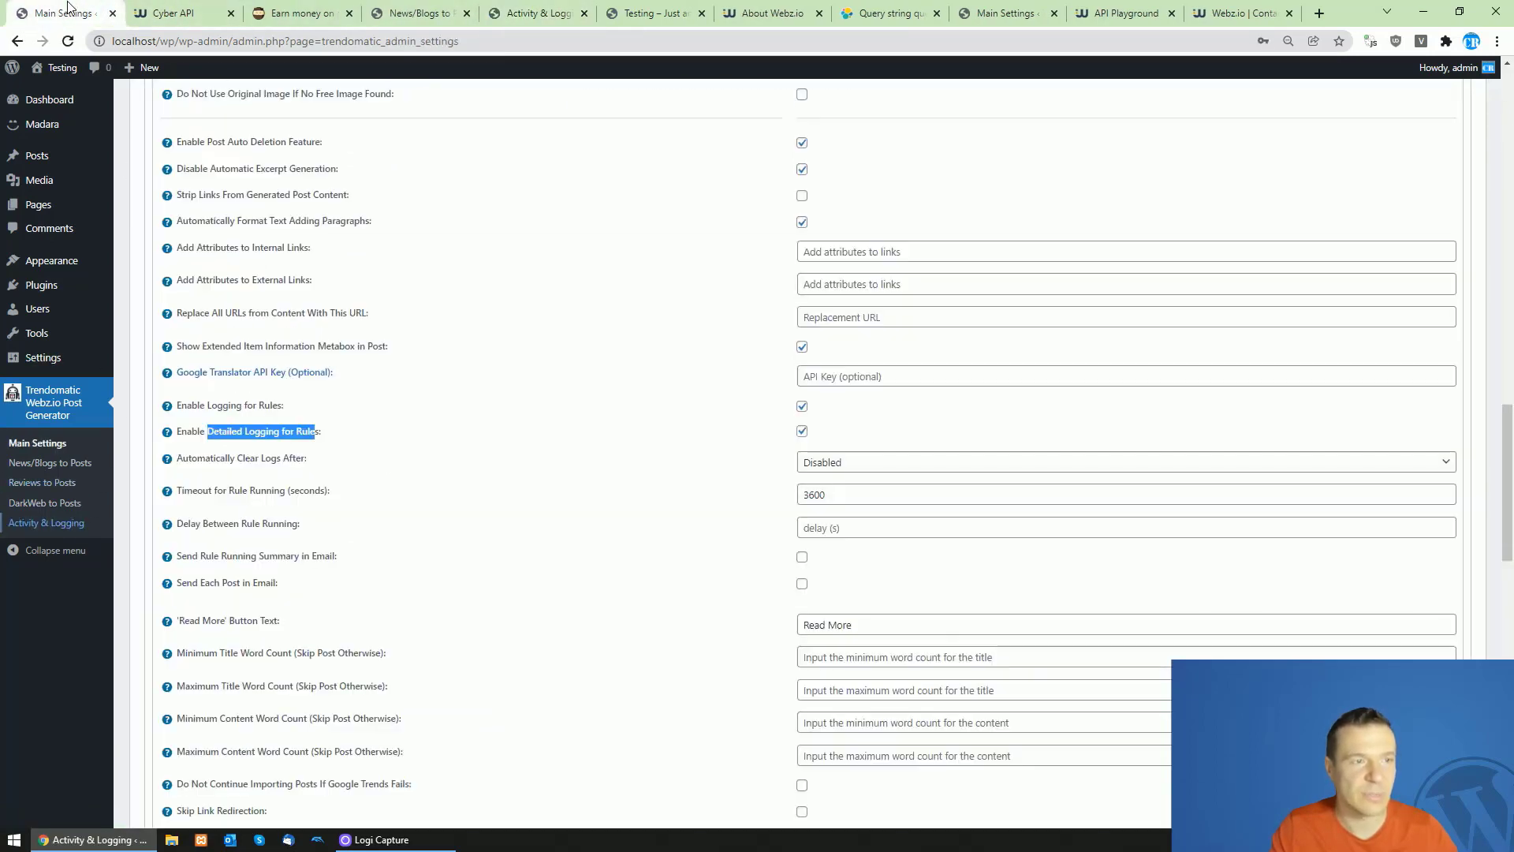
Step: View the interval choices for automatically clearing logs, and close the list without changing the selection
drag(198, 458, 280, 461)
click(826, 465)
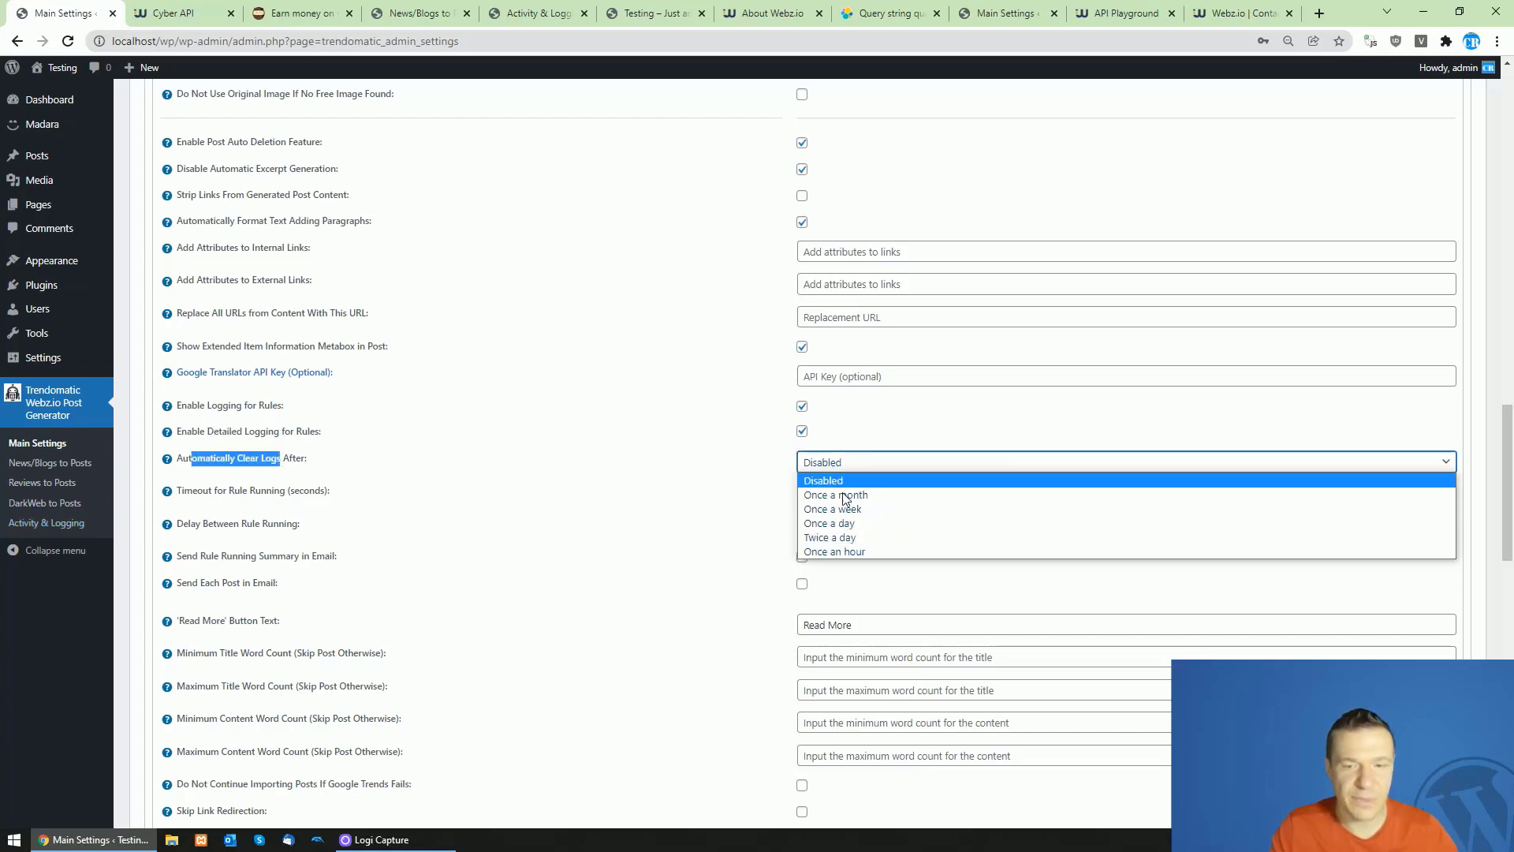
click(631, 485)
scroll(316, 379, down, 2)
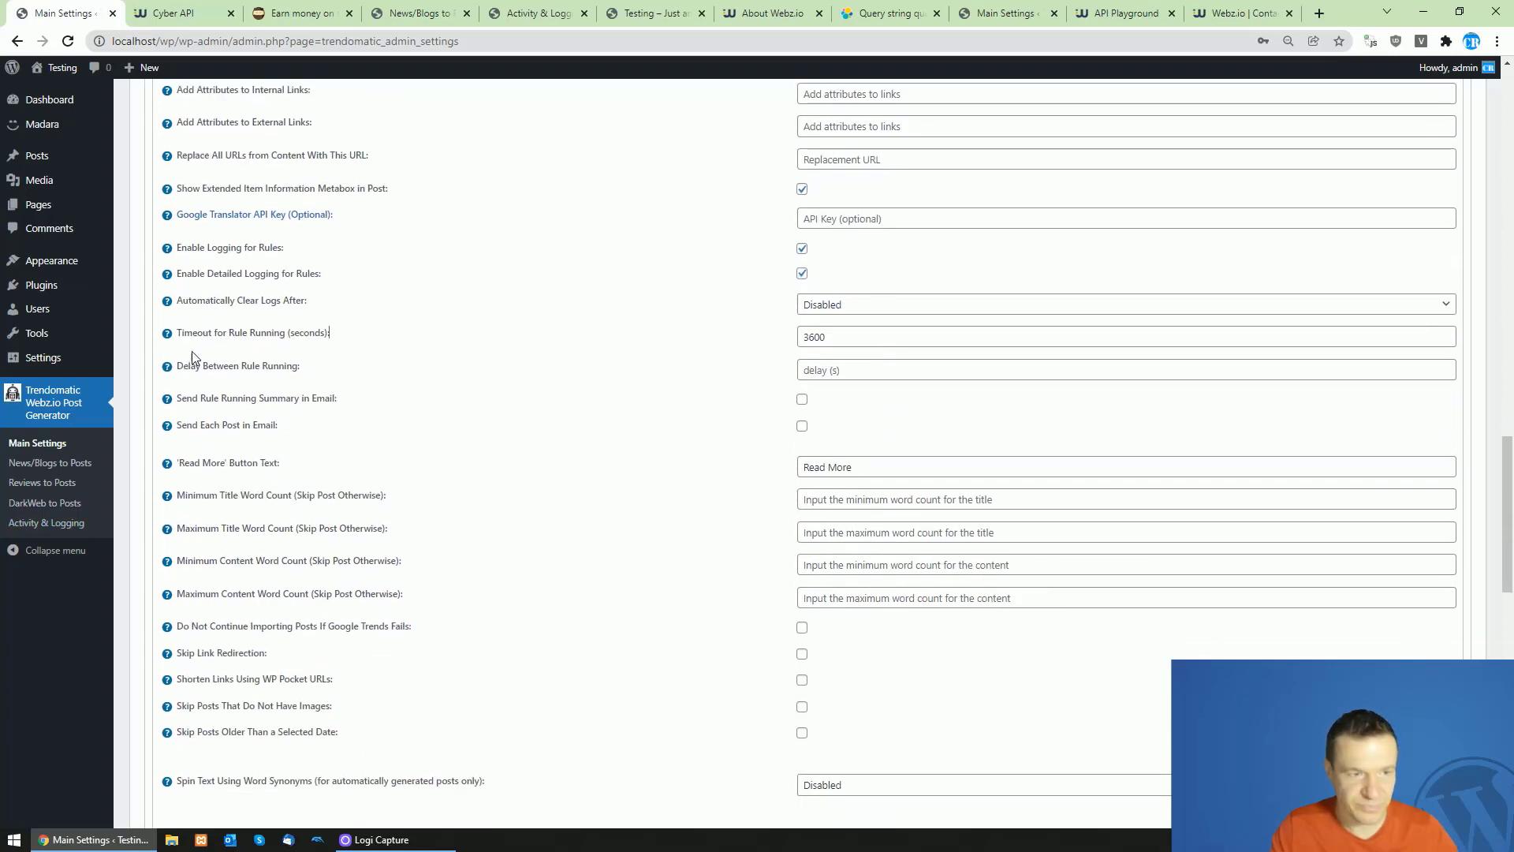
Step: Examine the options for the rule running timeout and the delay between rule runs
drag(197, 334, 300, 335)
drag(196, 367, 286, 366)
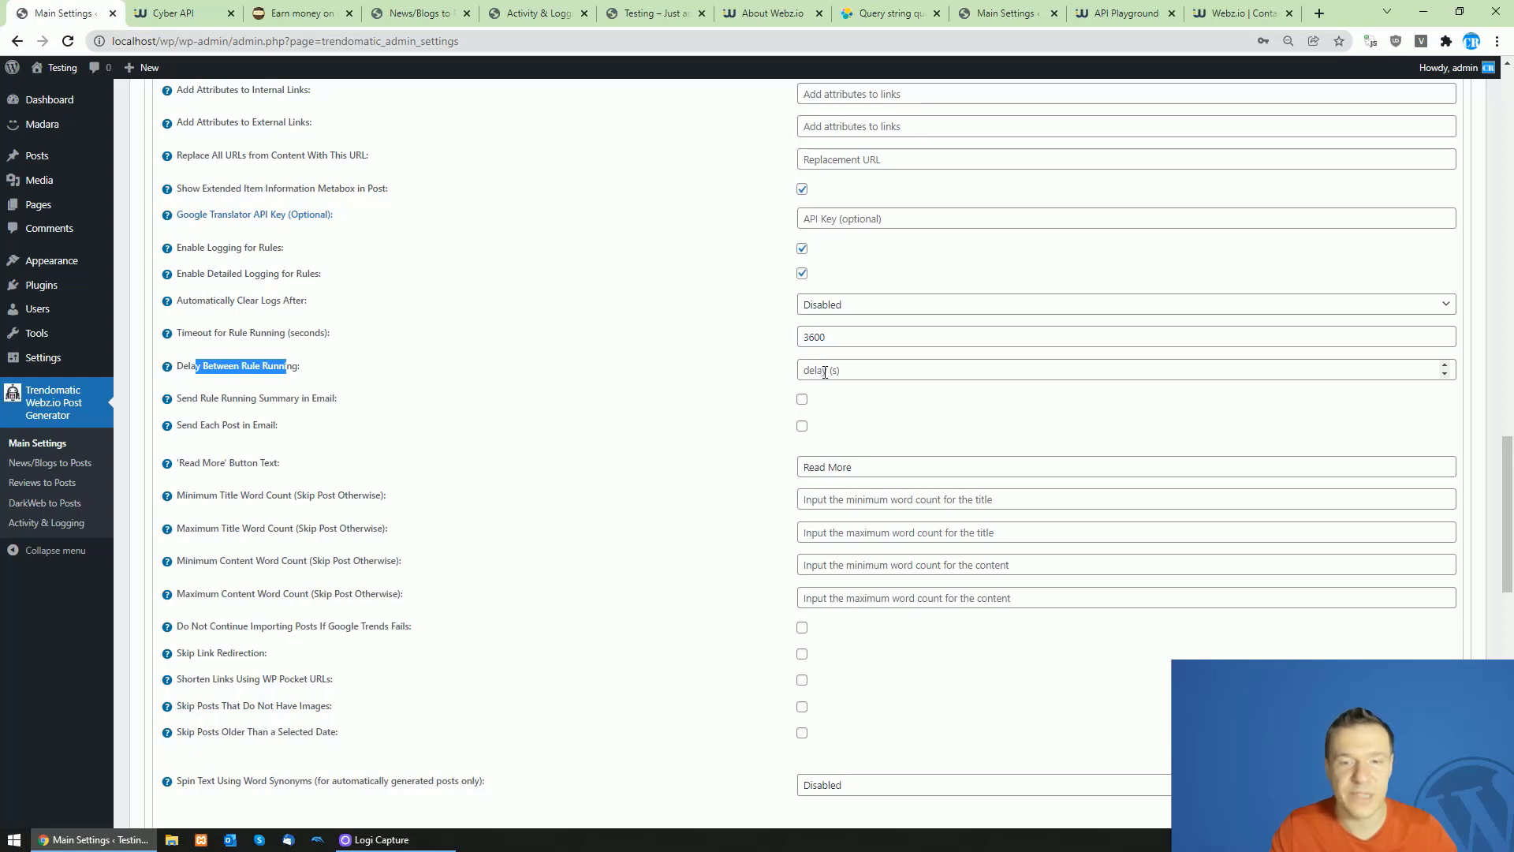
click(698, 367)
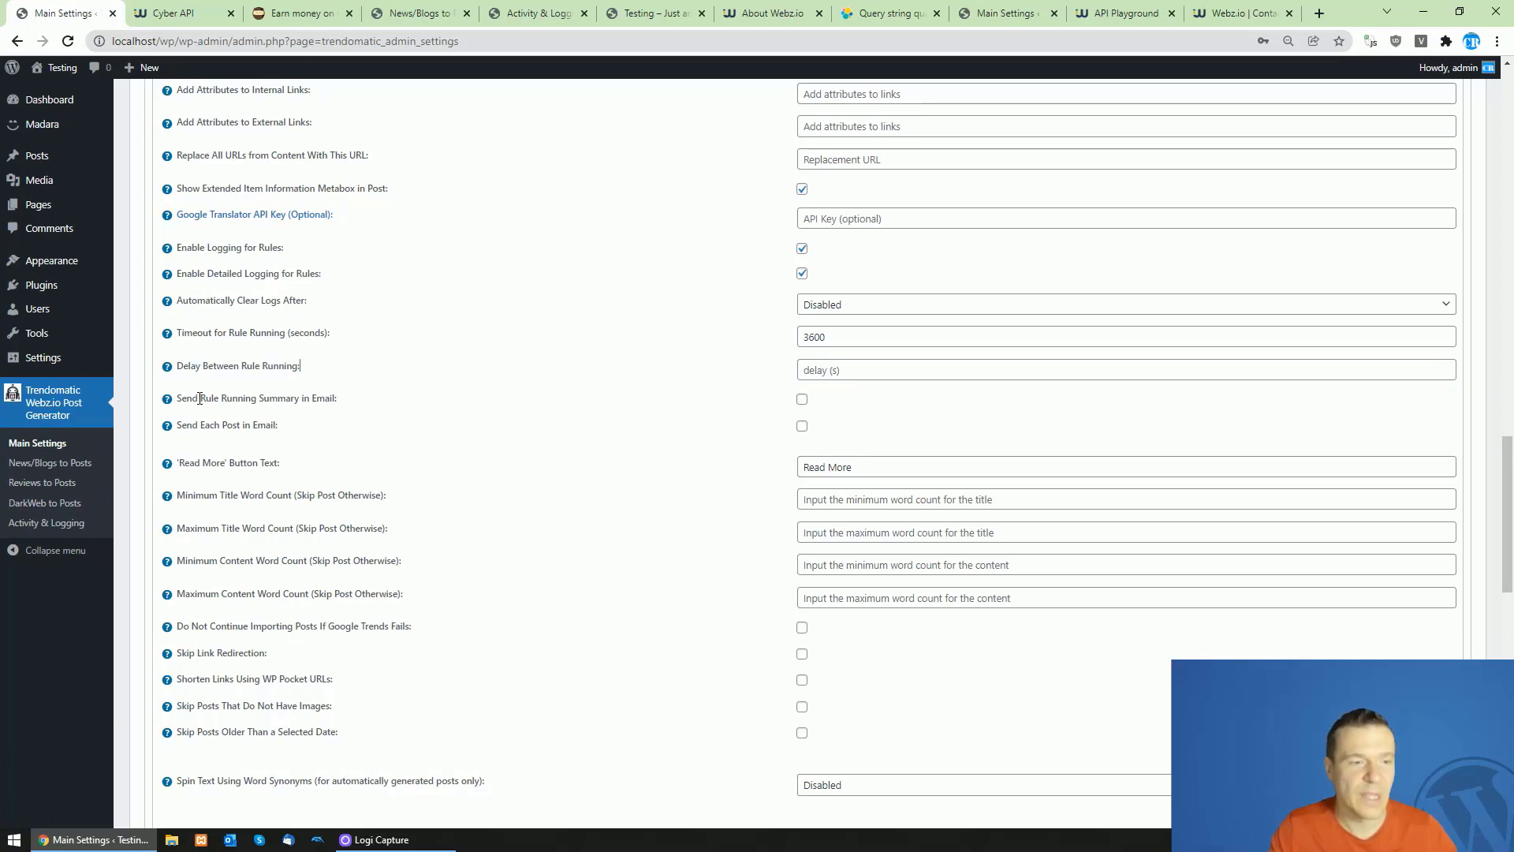
Step: Enable the rule running summary and per-post email options in turn to view the email address field, disabling each again
drag(199, 397, 507, 392)
click(802, 399)
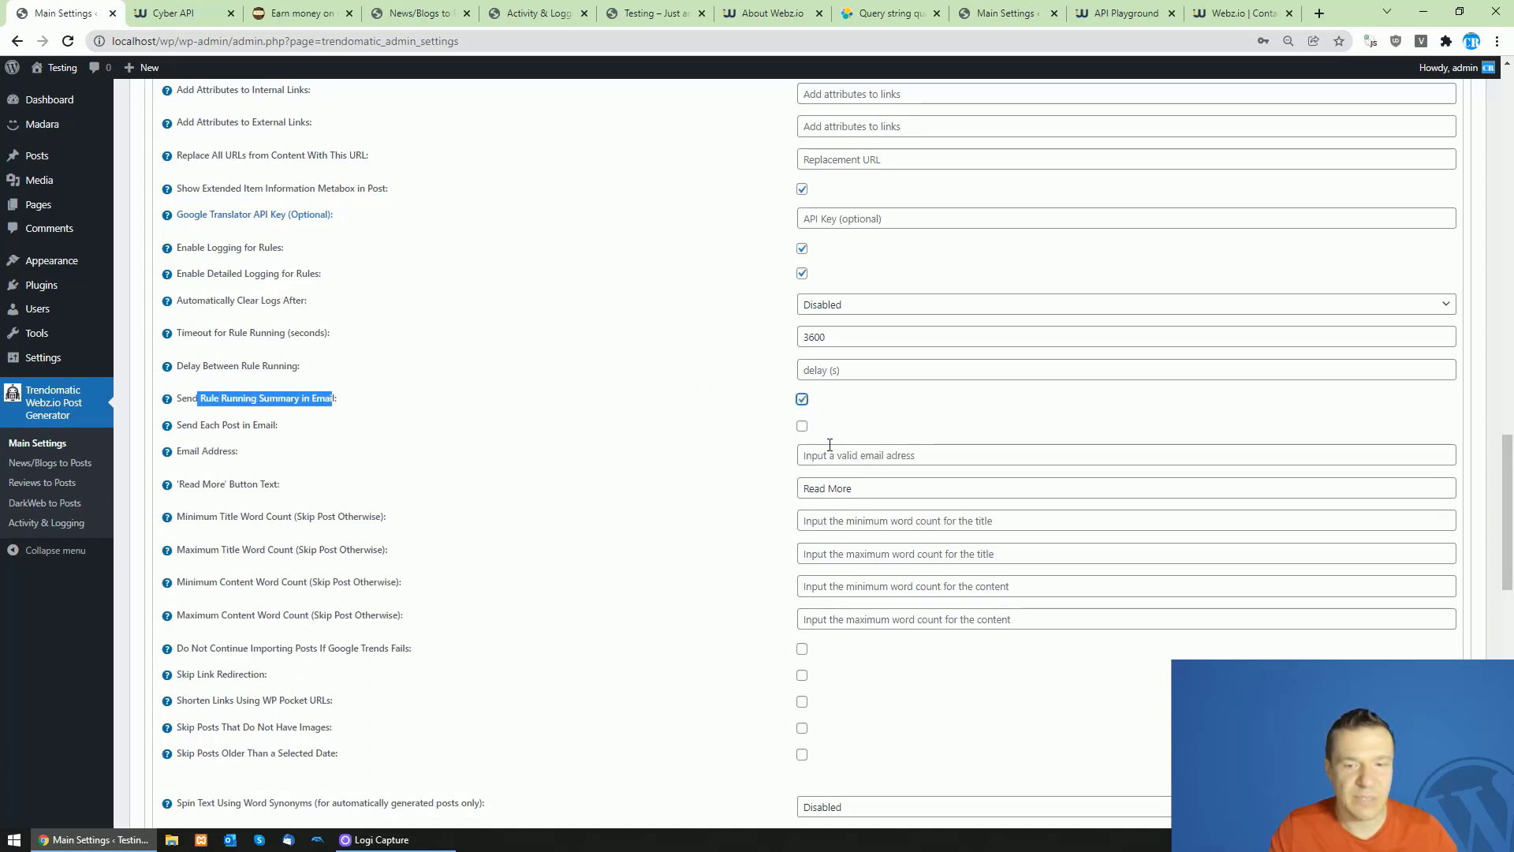
click(810, 447)
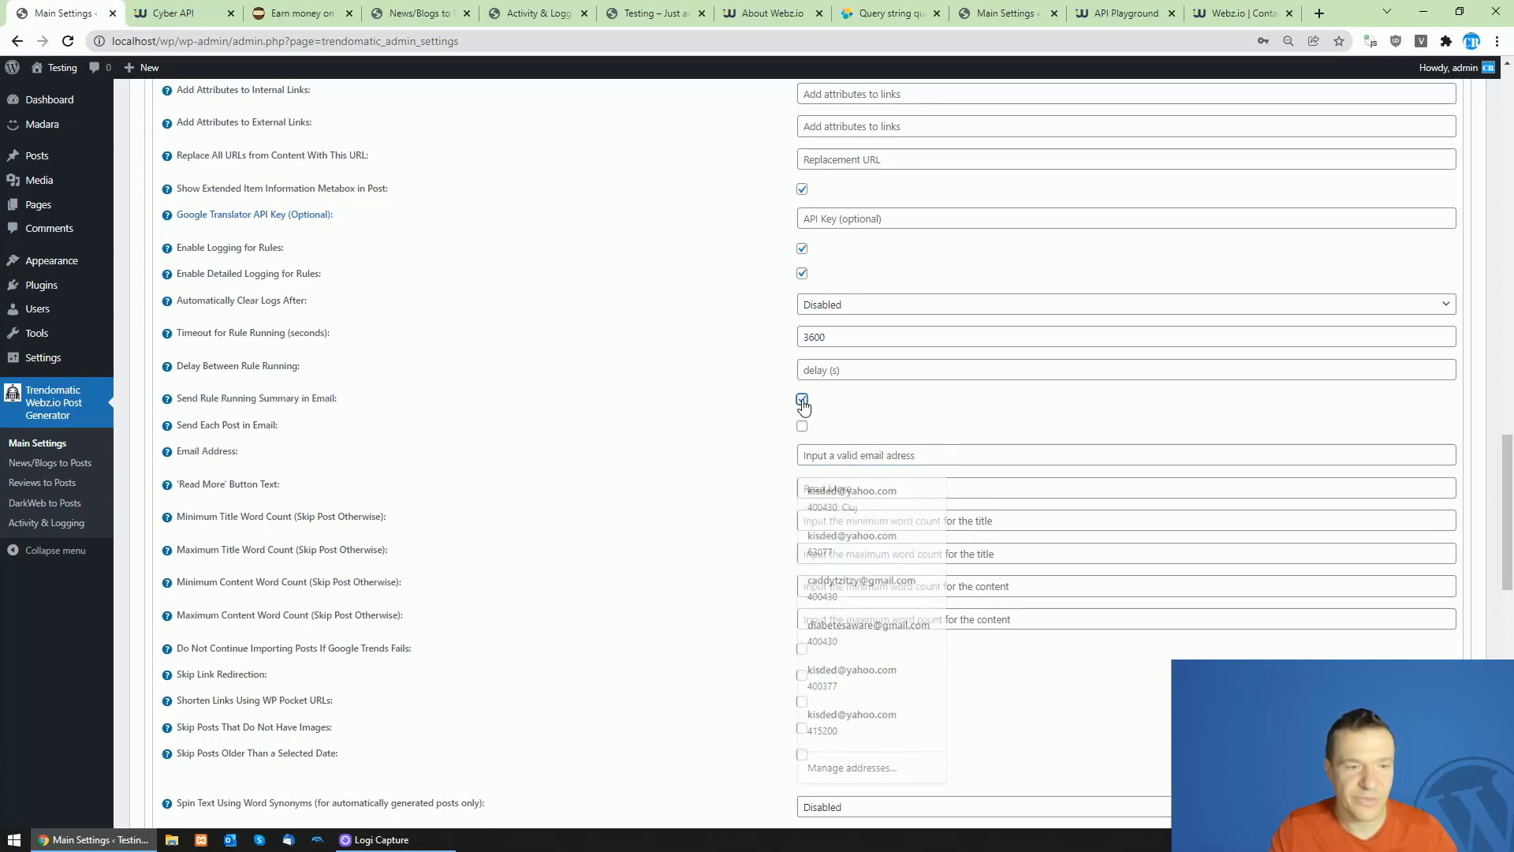
click(802, 400)
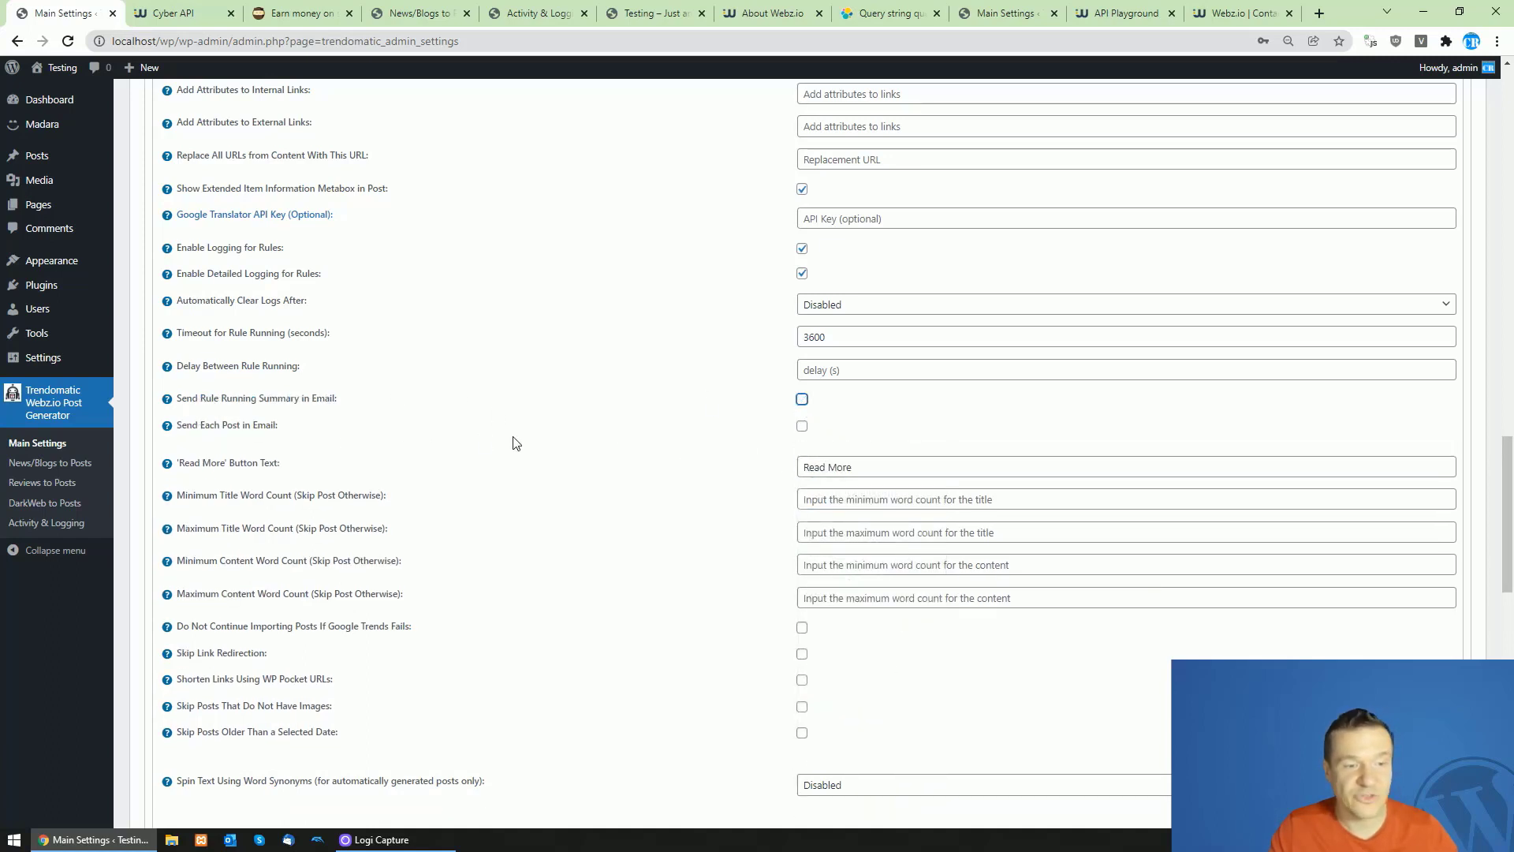
click(802, 426)
click(808, 447)
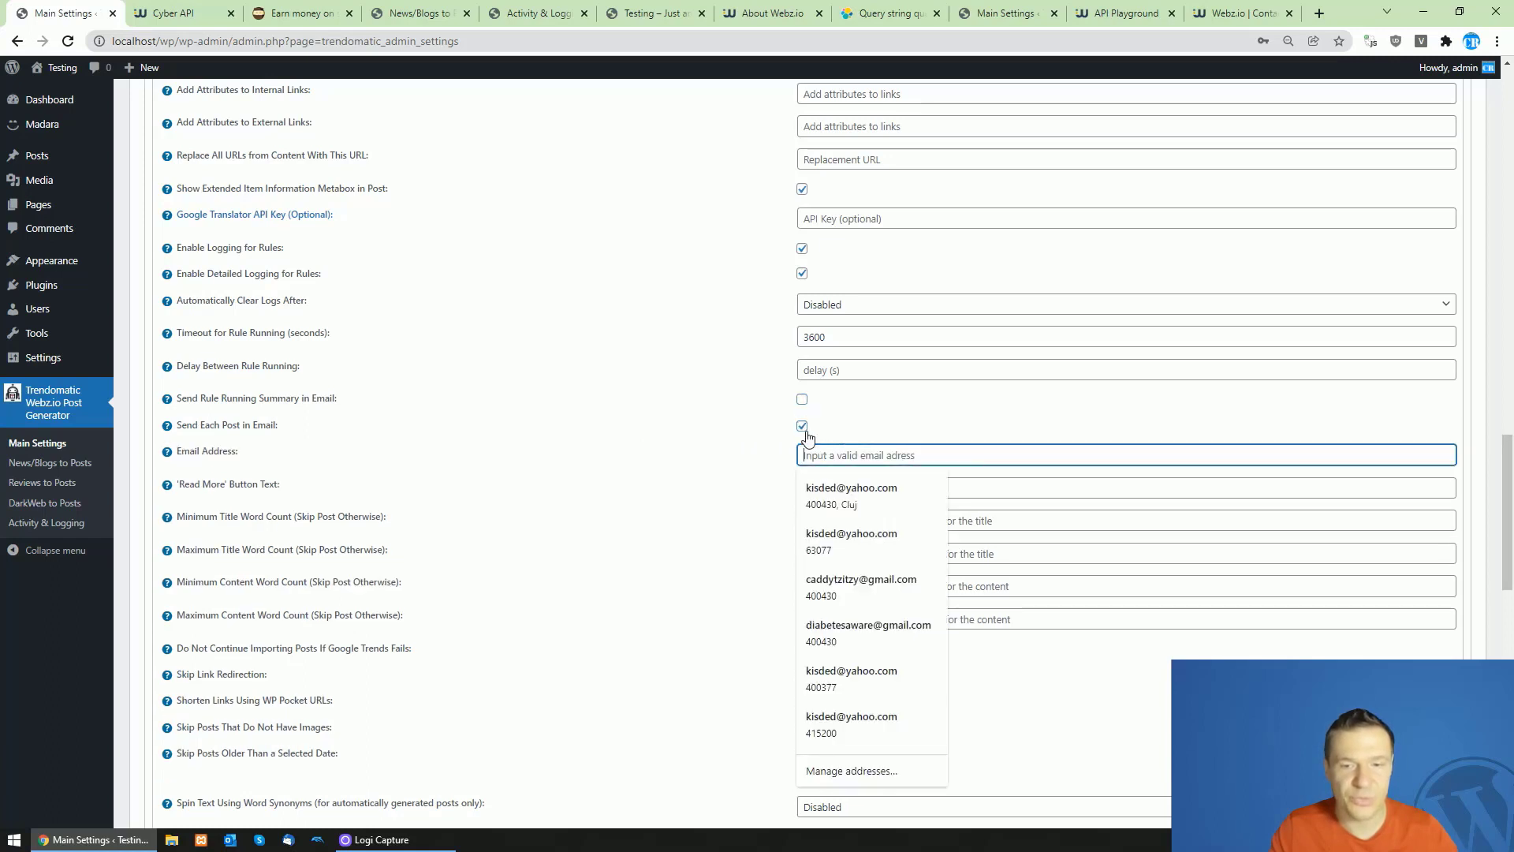
click(804, 428)
Step: Examine the 'Read More' button text option and its text field
drag(191, 463, 265, 464)
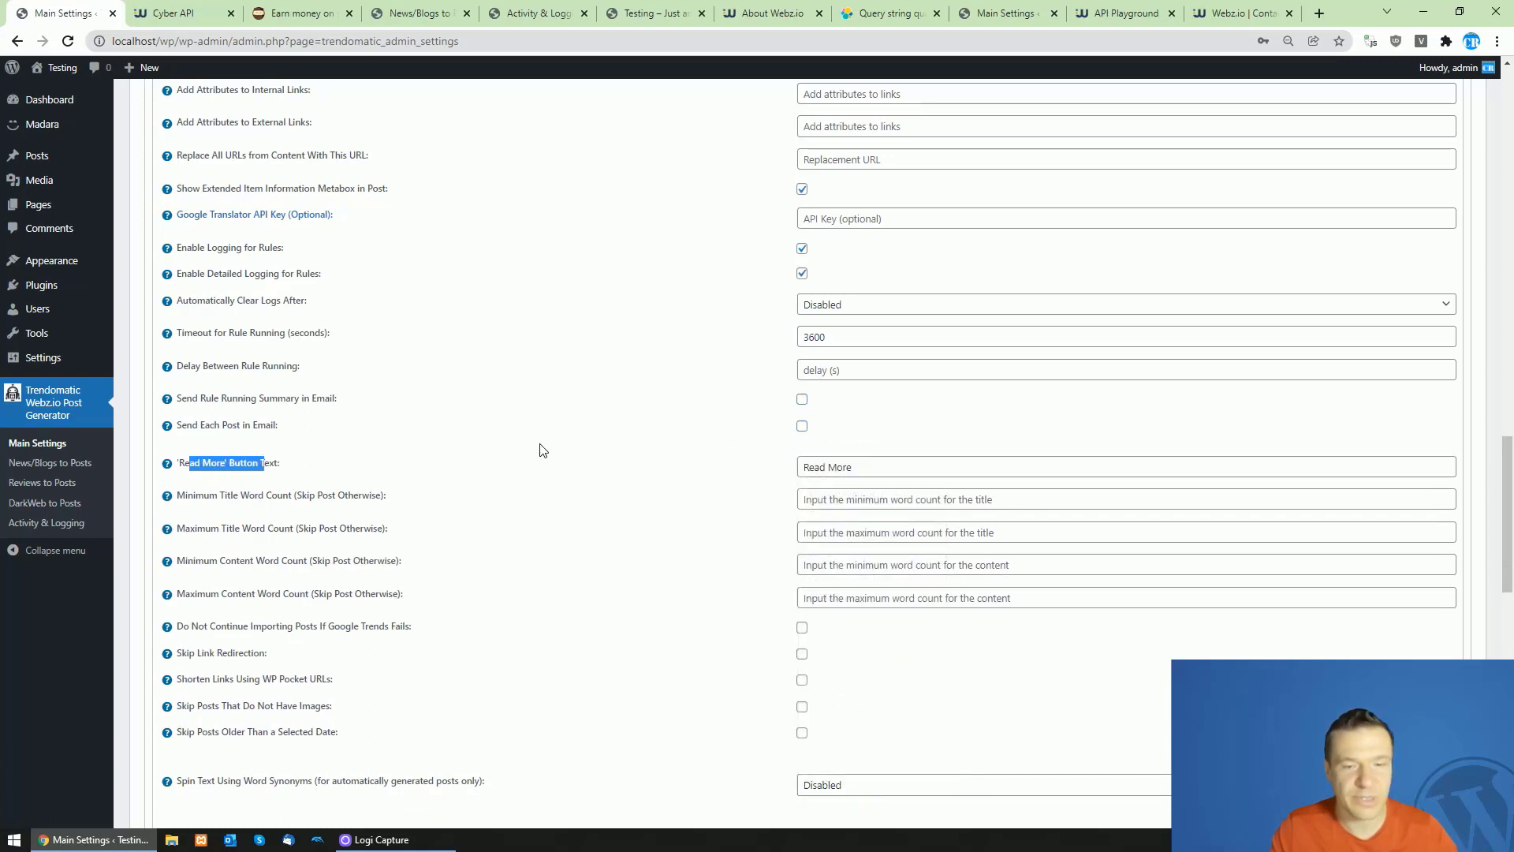
triple_click(852, 468)
scroll(324, 422, down, 4)
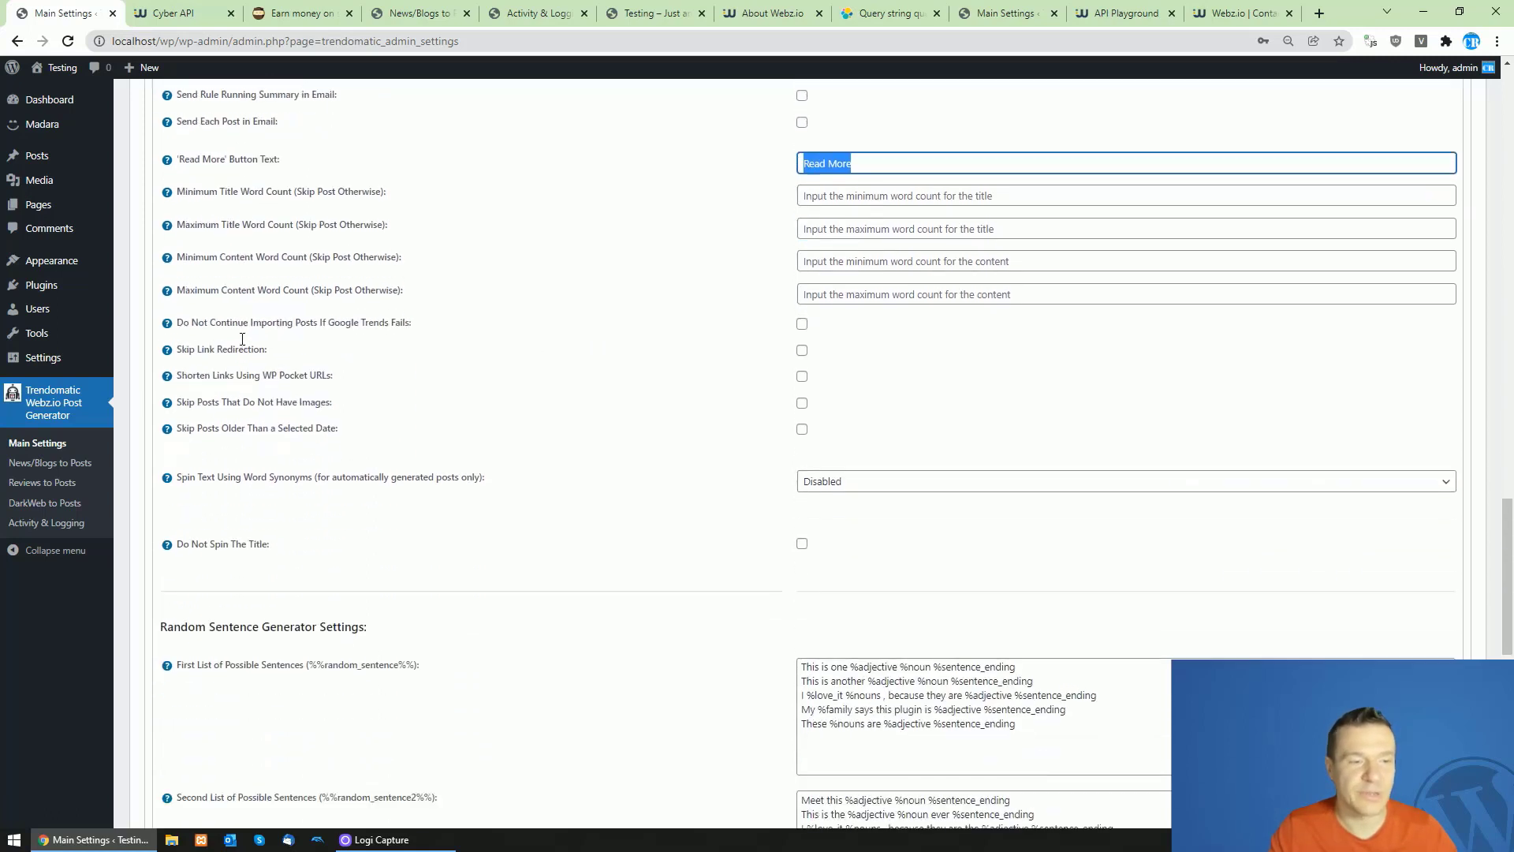
Step: Examine the minimum and maximum word count options for post titles and content
drag(217, 181, 303, 213)
click(233, 212)
drag(217, 246, 302, 245)
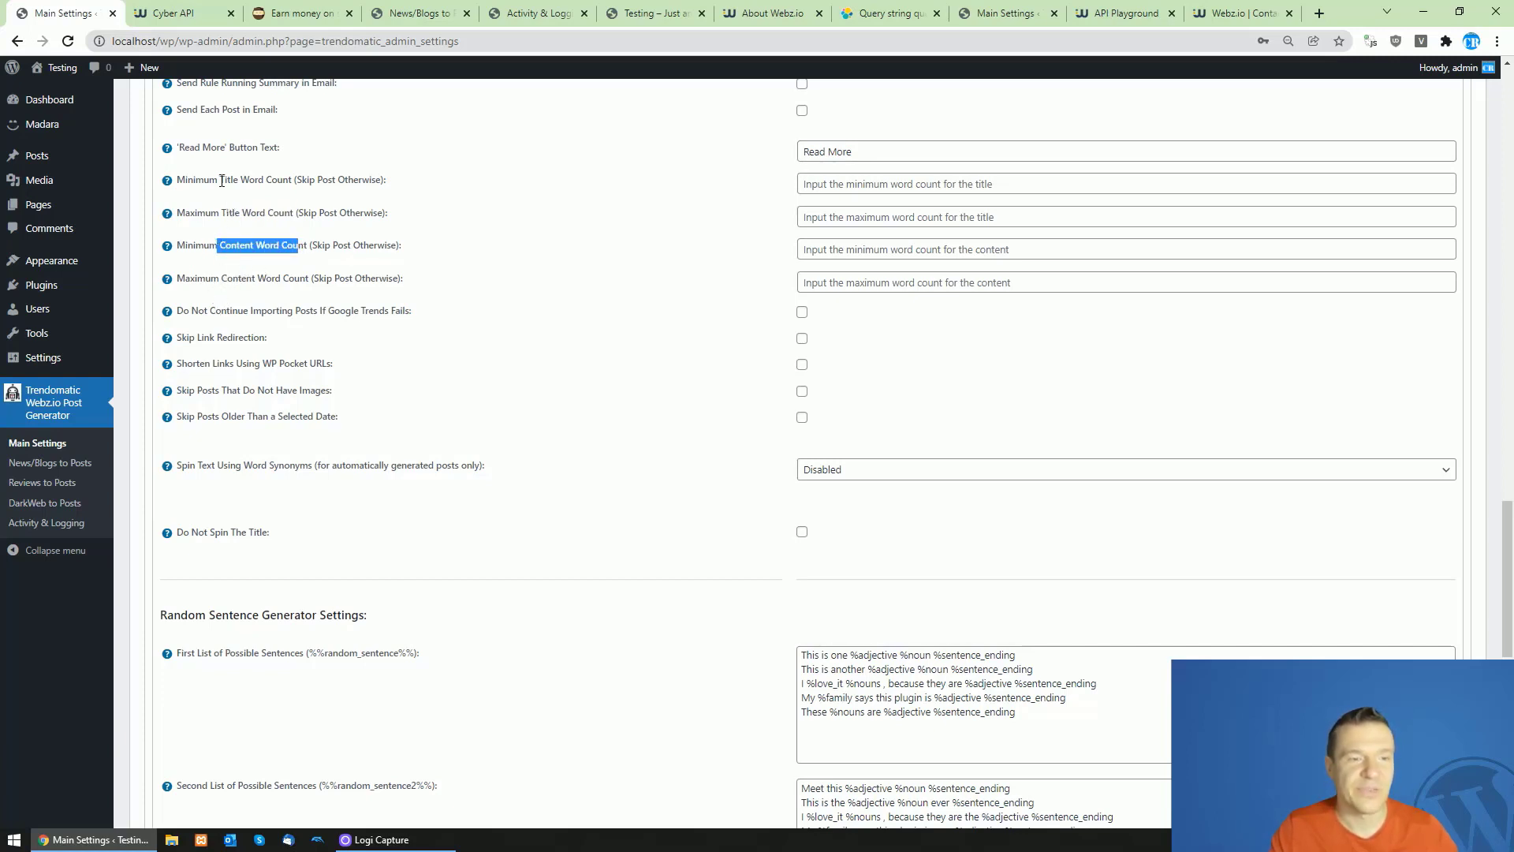
drag(222, 181, 407, 278)
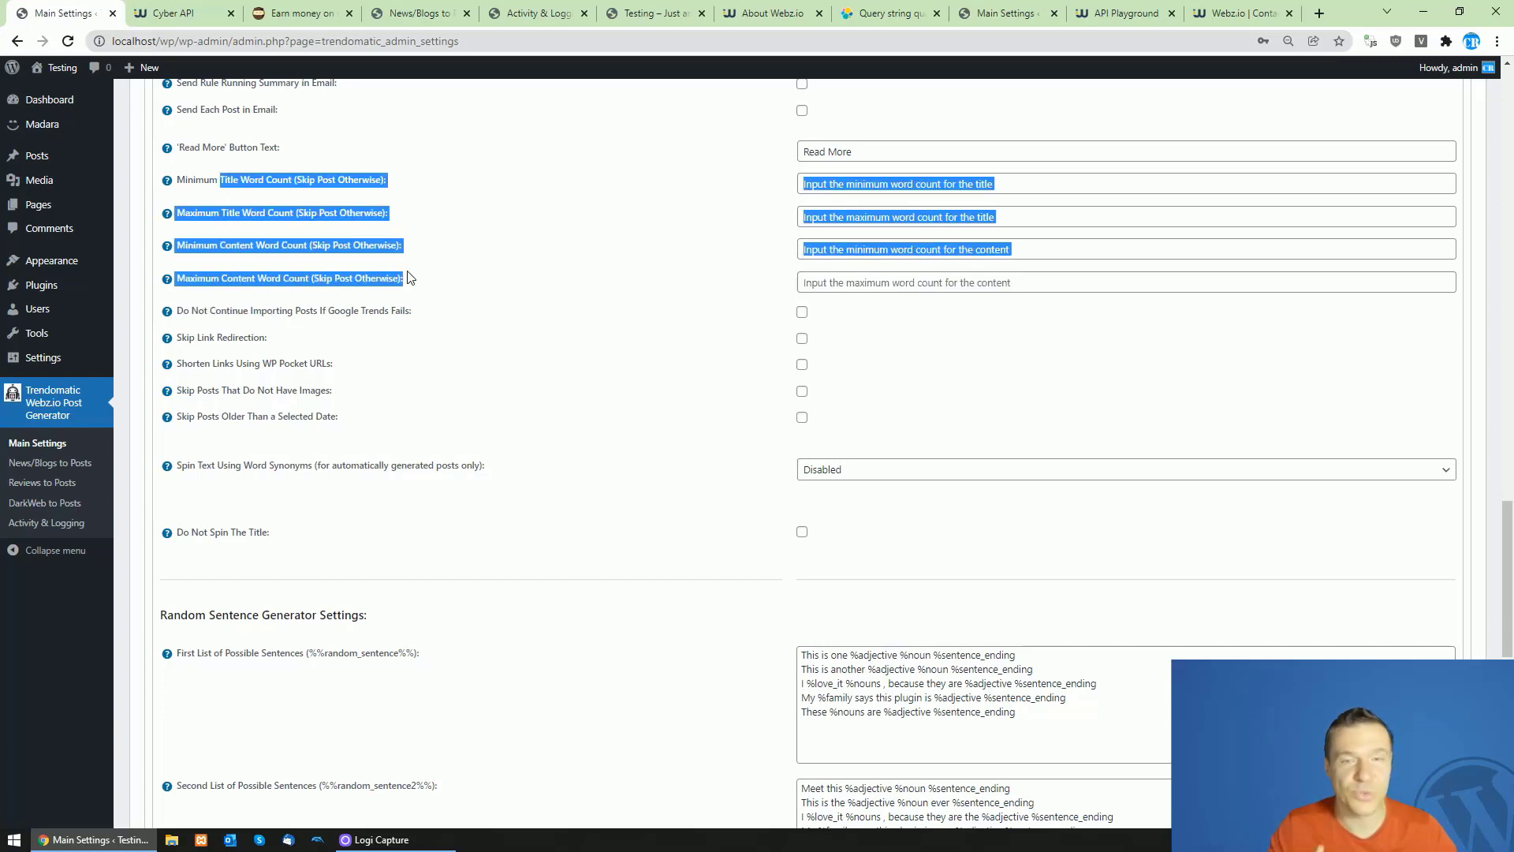
Step: Try a minimum title word count of 3, and clear the value again
click(831, 183)
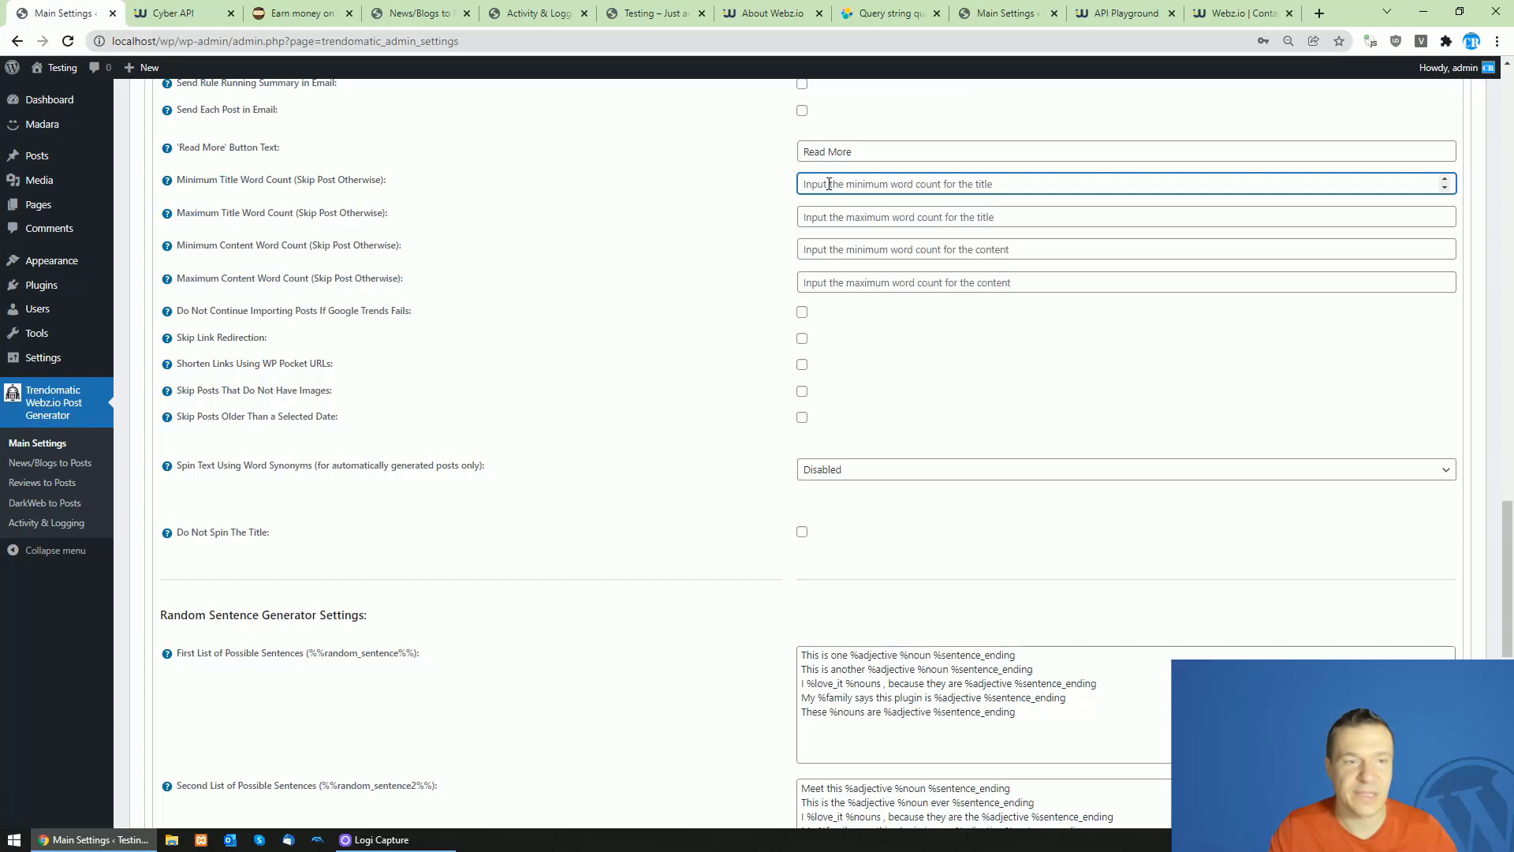
text(1)
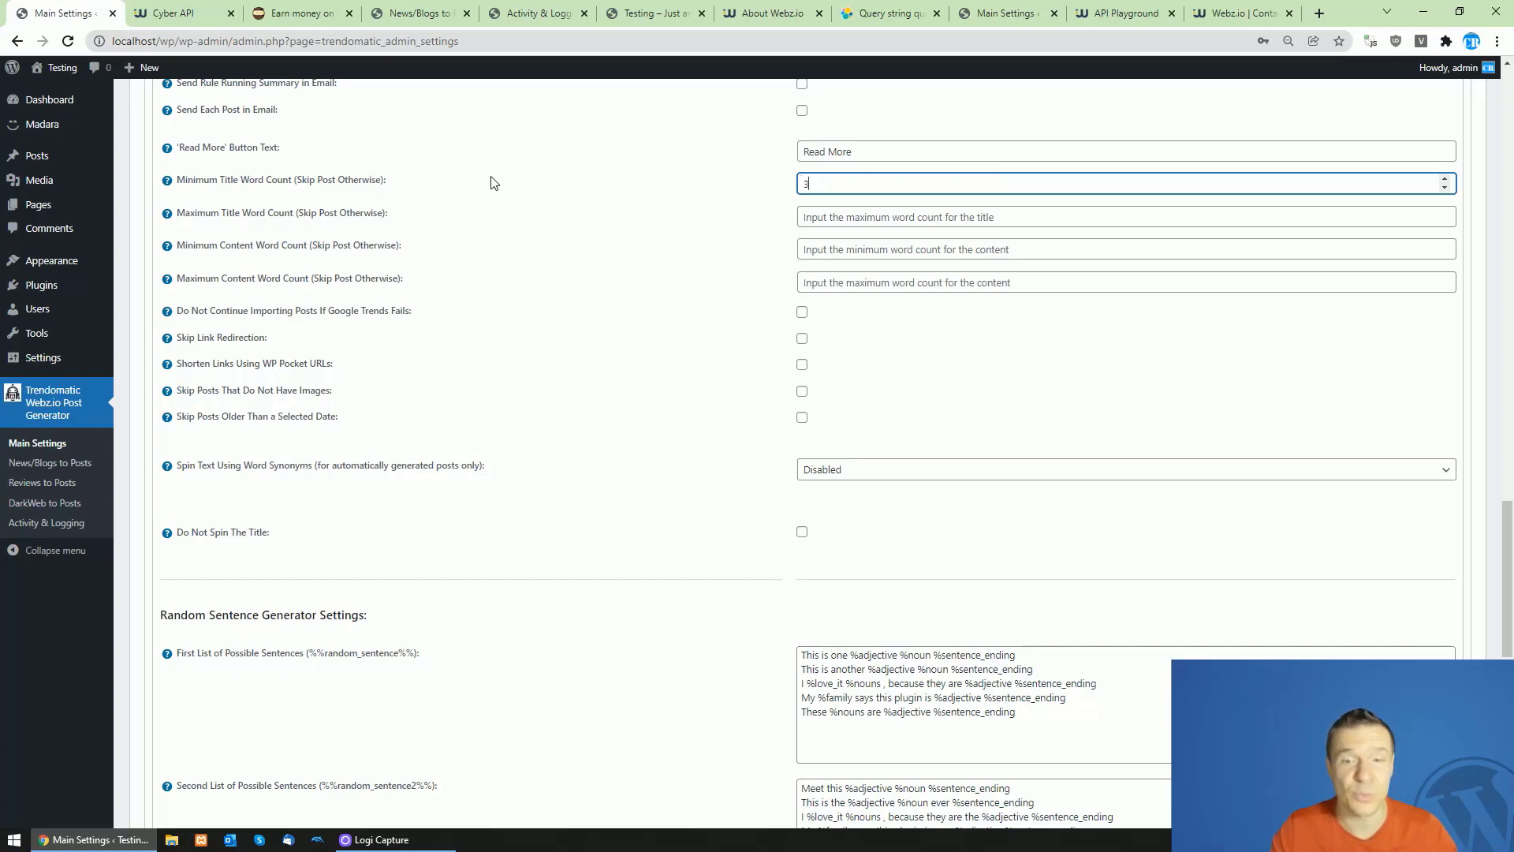
drag(810, 183, 793, 184)
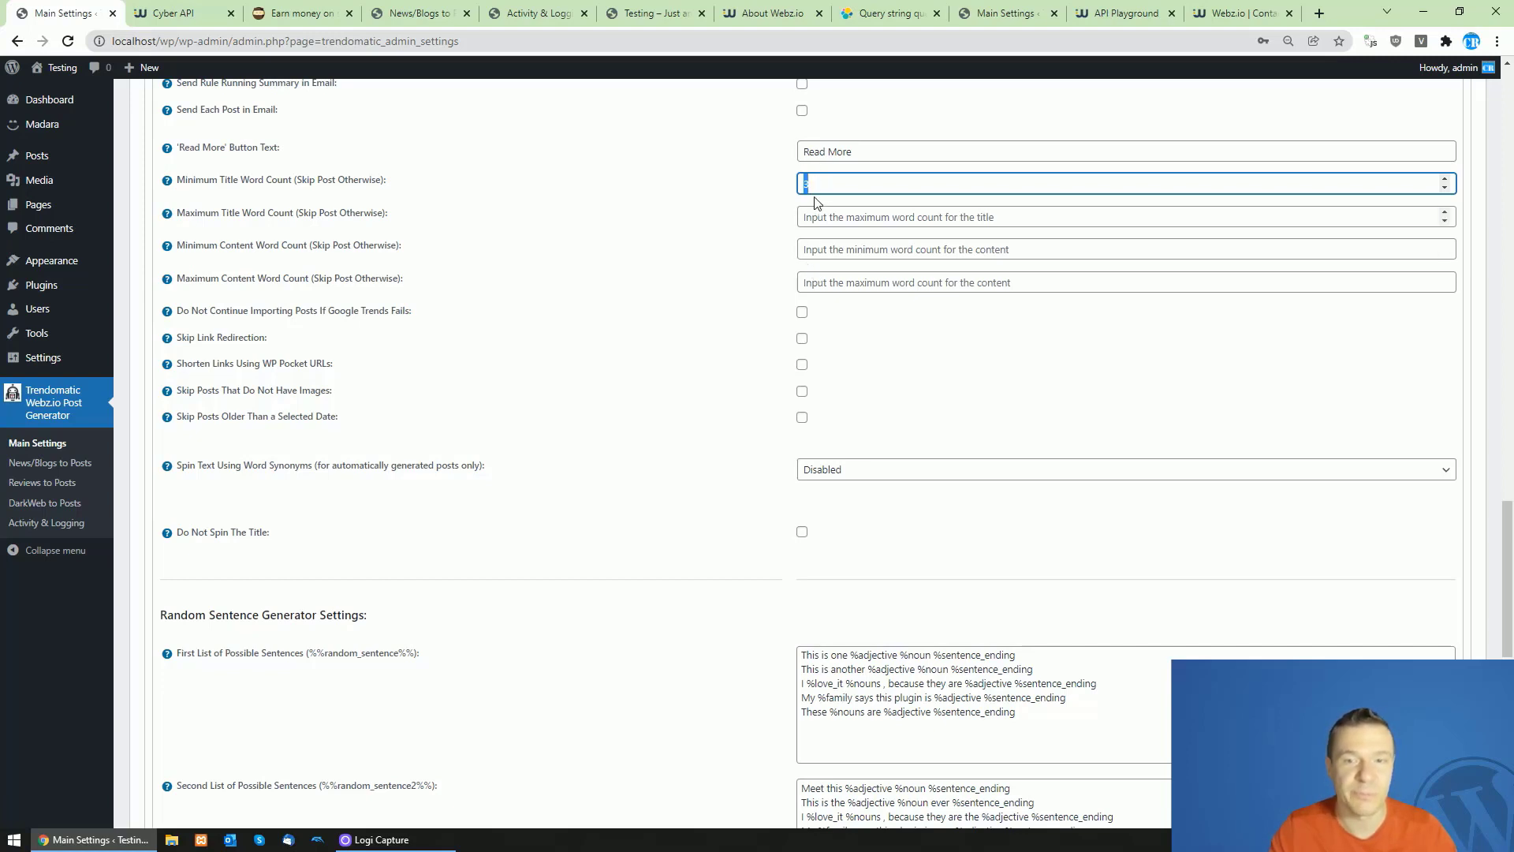
key(BackSpace)
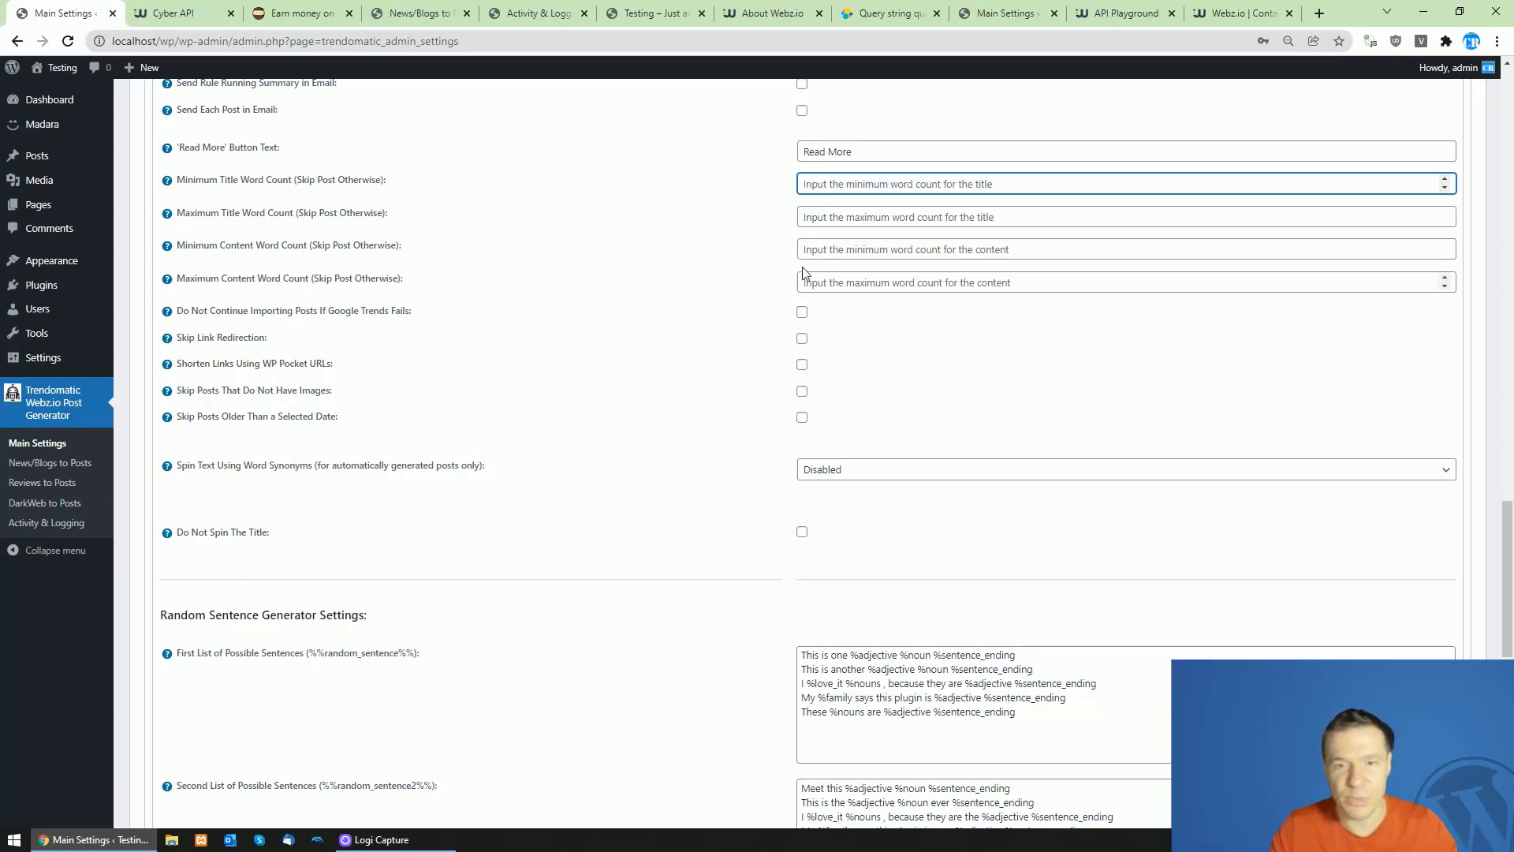
Step: Examine the option to stop importing posts if Google Trends fails
click(196, 310)
drag(196, 310, 354, 310)
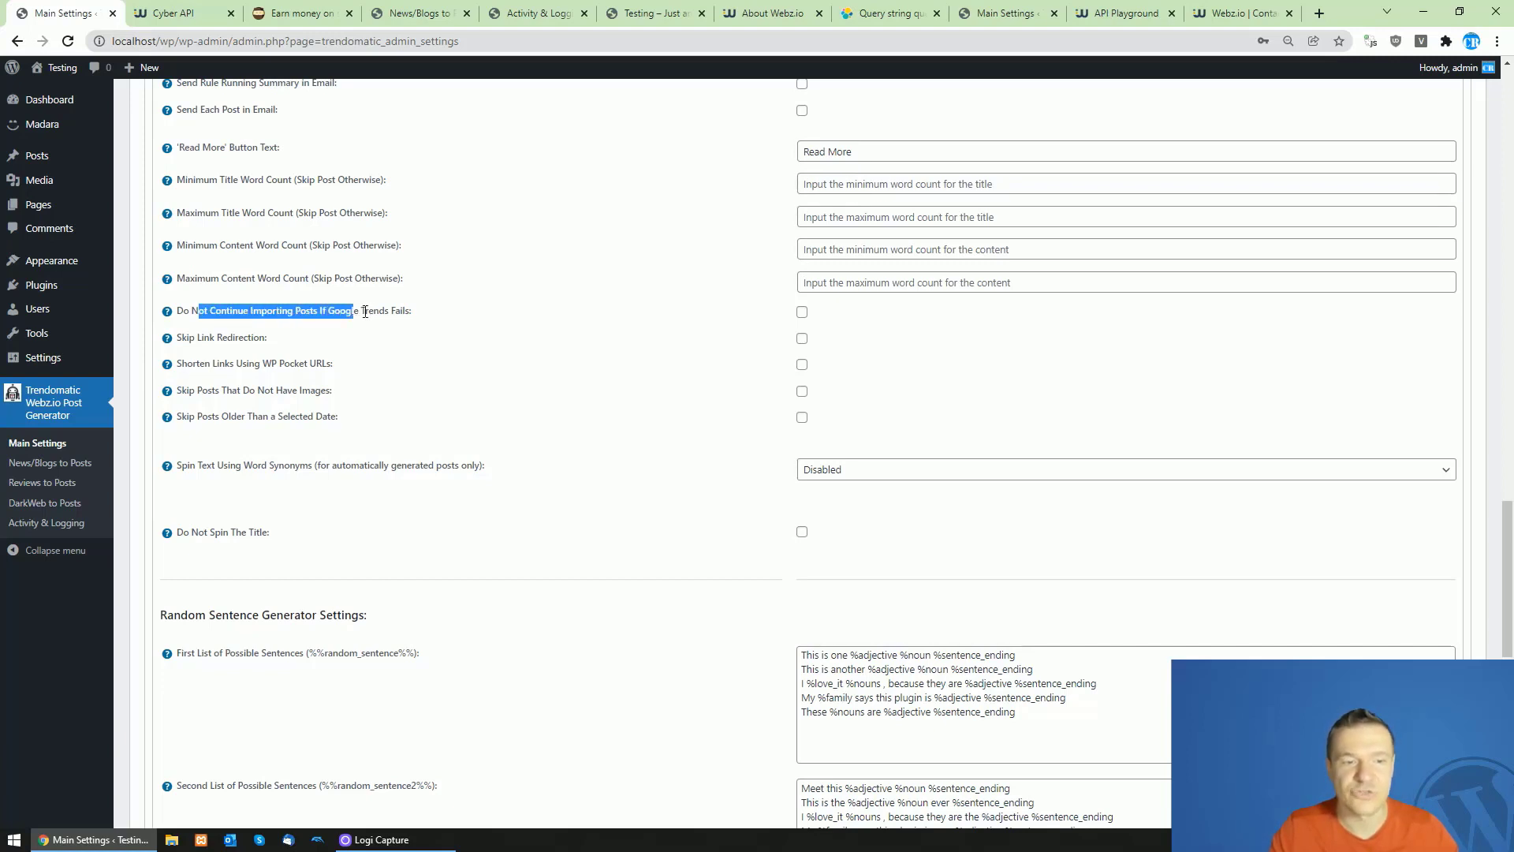
click(306, 312)
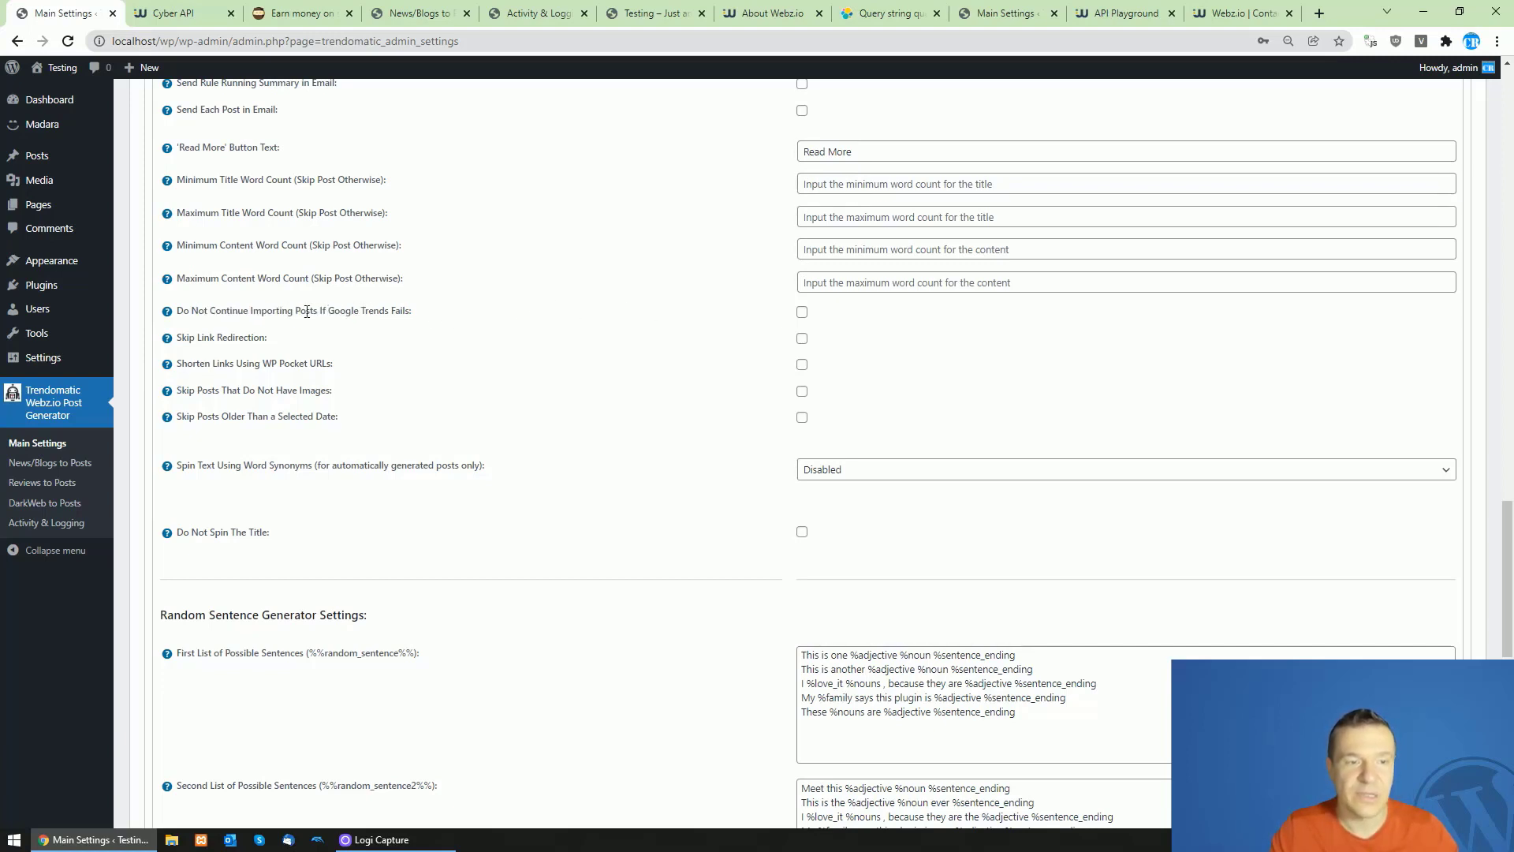
drag(211, 311, 400, 310)
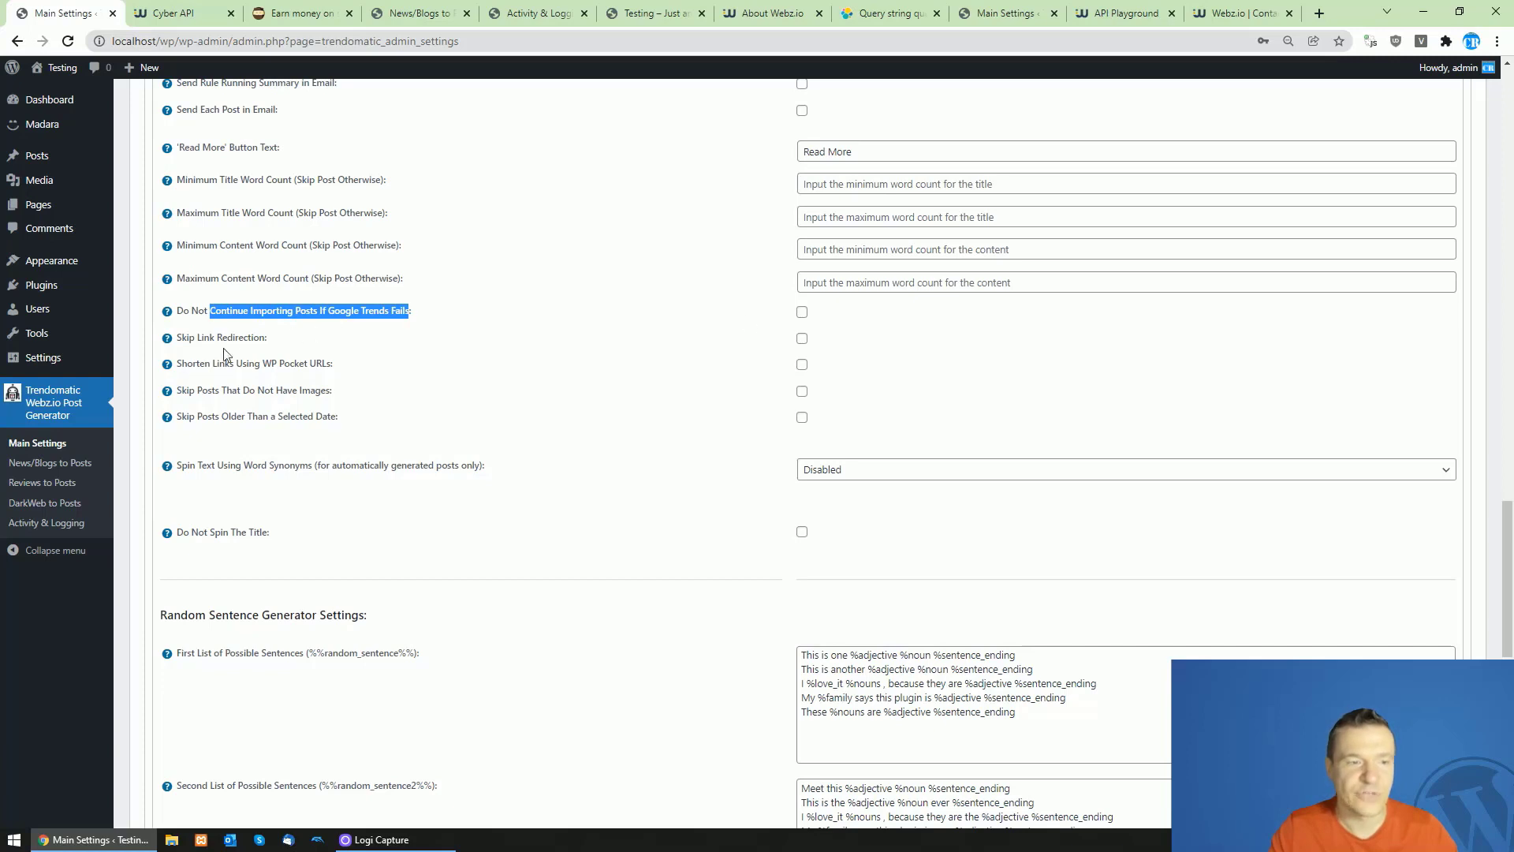
Step: Examine the options for skipping link redirection and for shortening links using WP Pocket URLs
drag(182, 336, 253, 338)
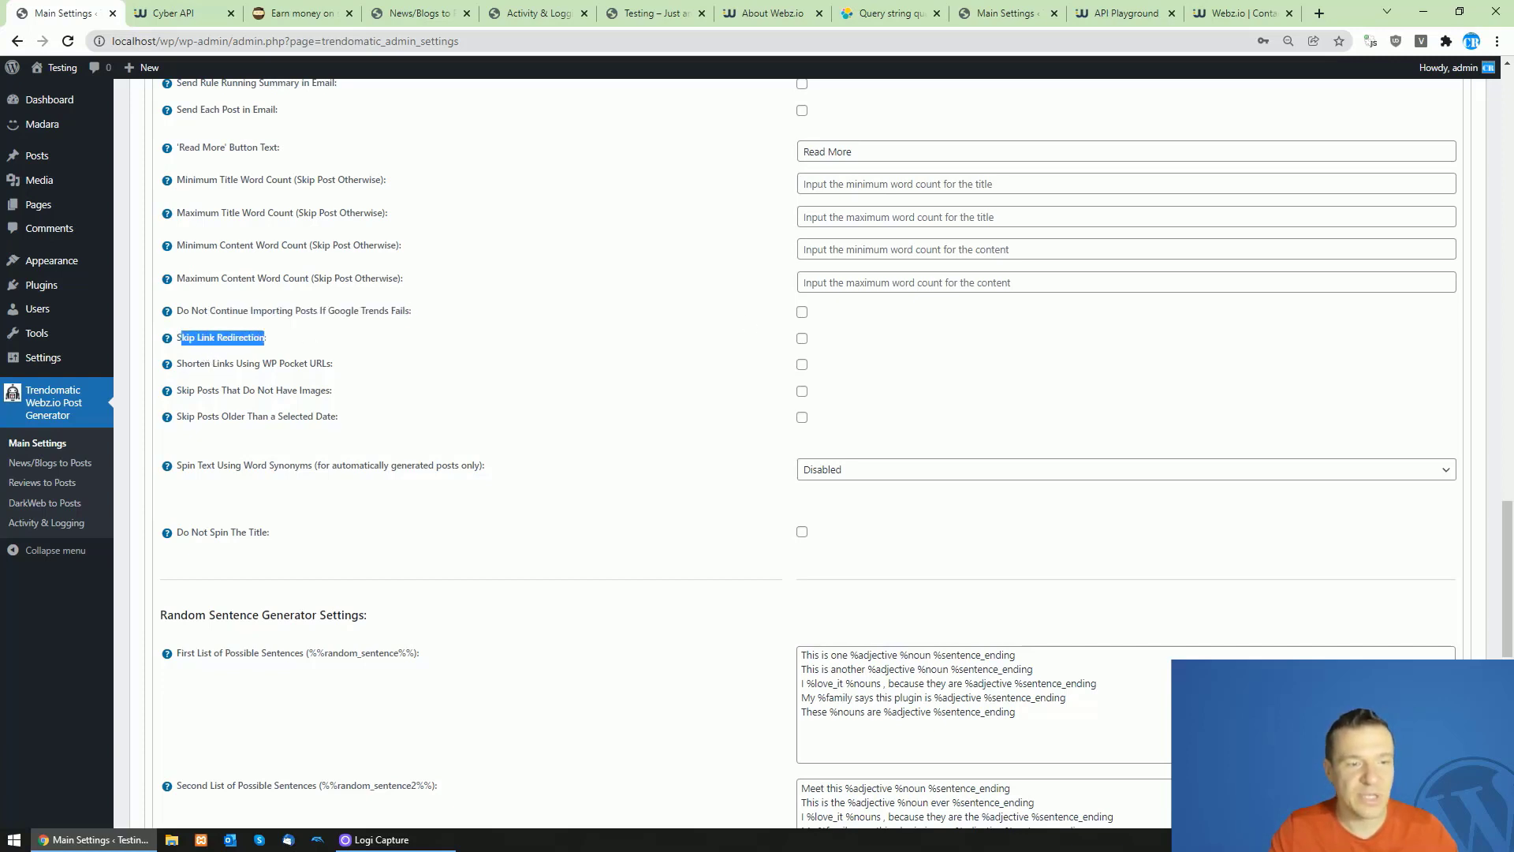
triple_click(203, 336)
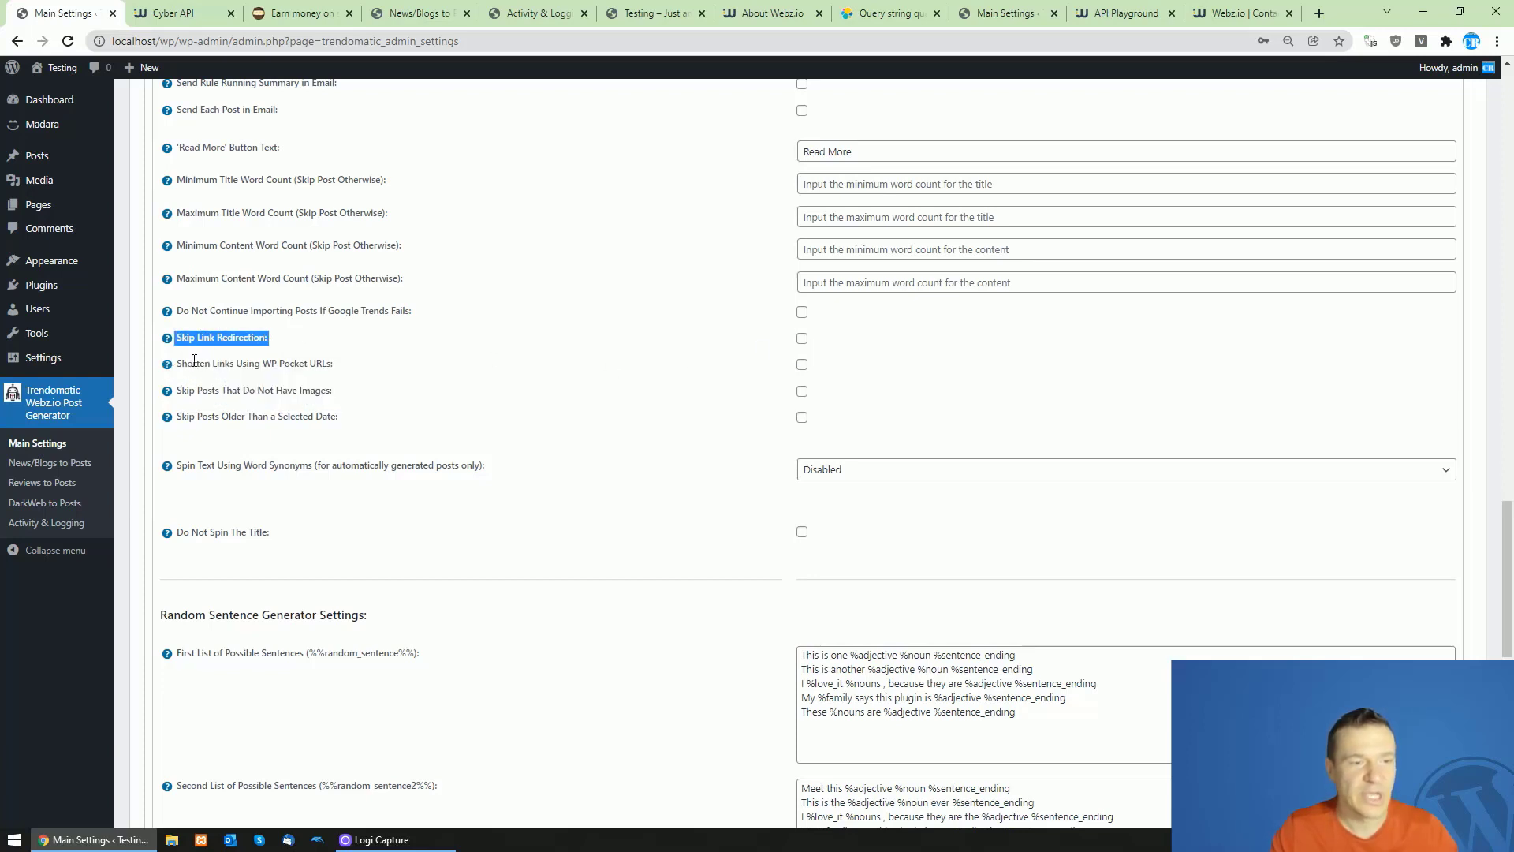
drag(194, 362, 332, 364)
click(259, 363)
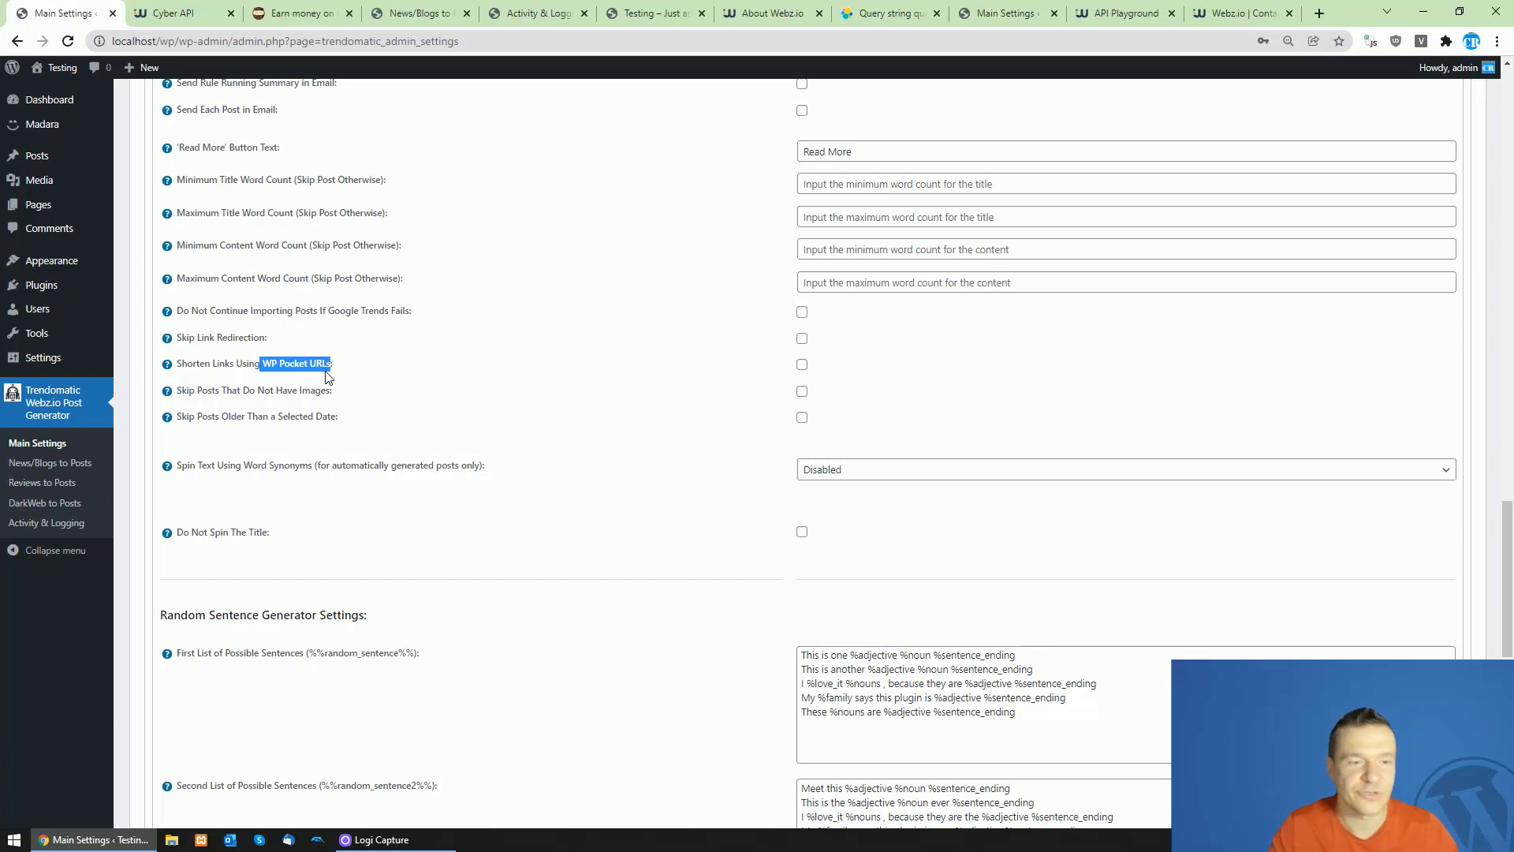
drag(262, 362, 335, 367)
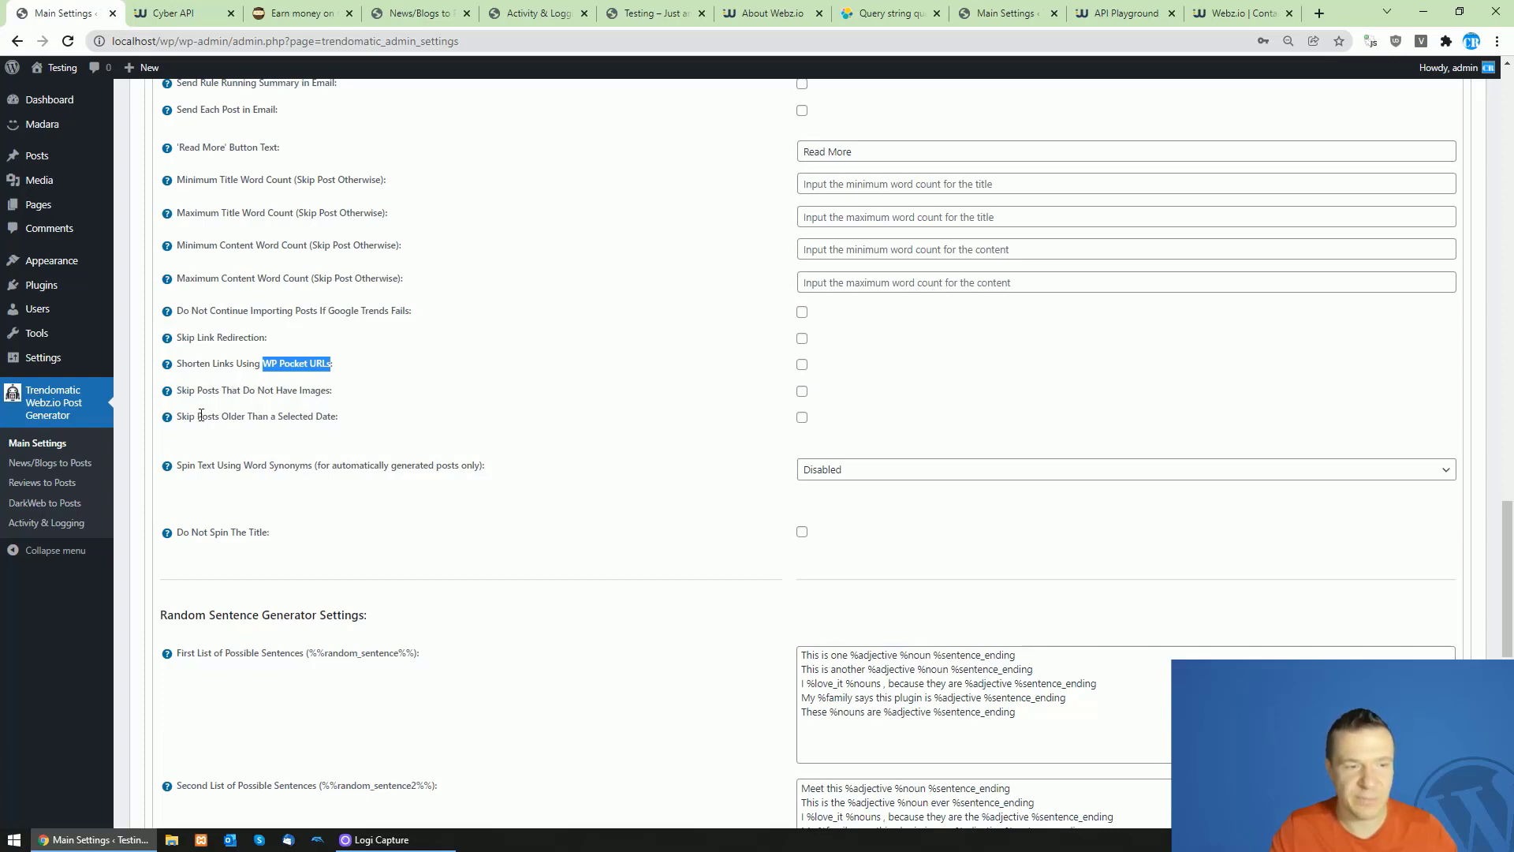
Step: Enable skipping posts older than a selected date to view its date fields, and disable it again
click(802, 417)
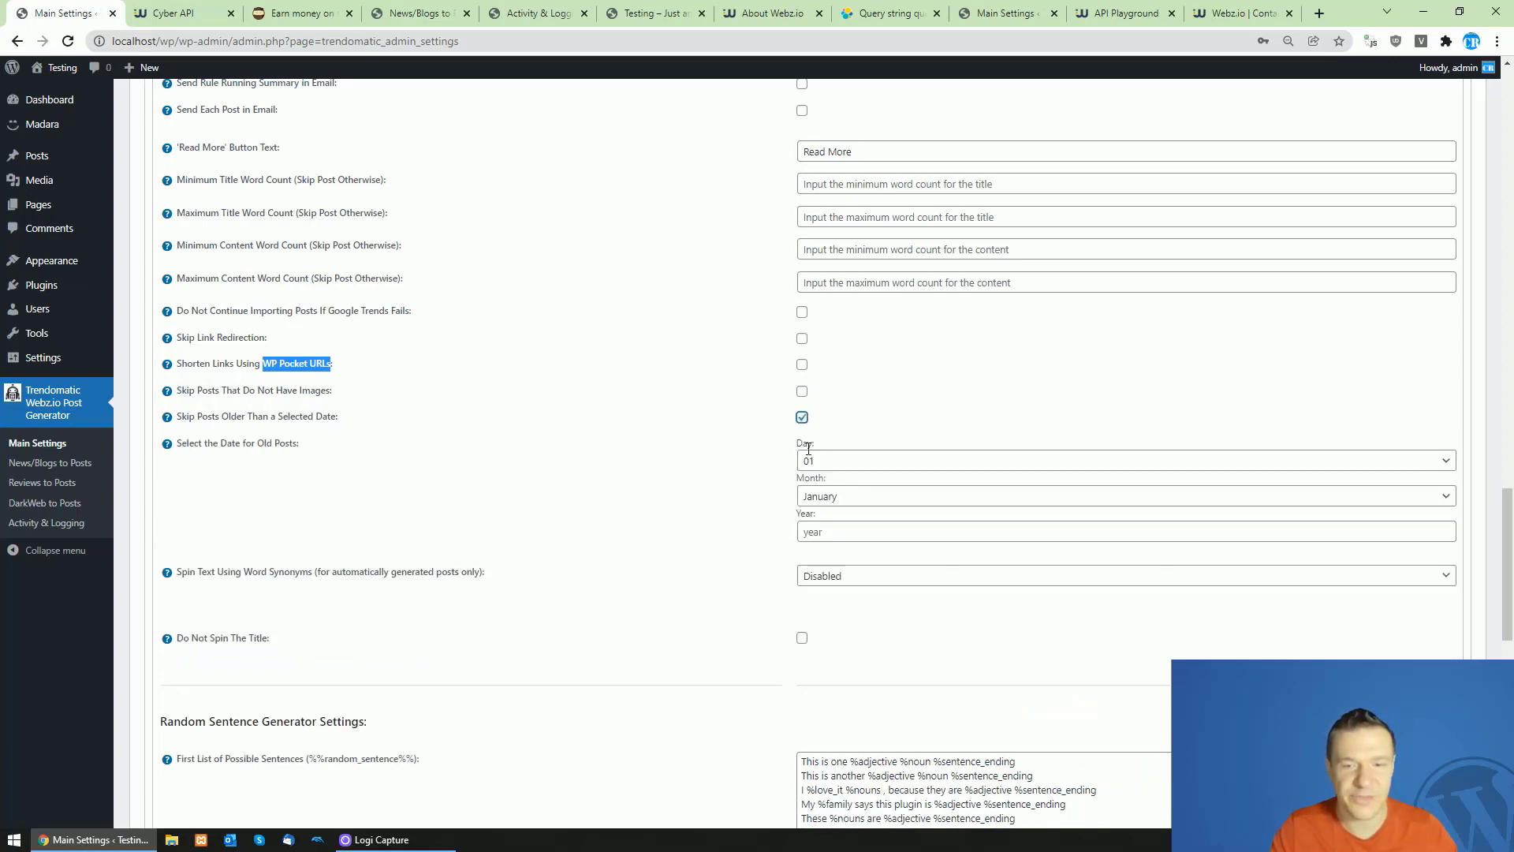
click(802, 417)
Step: Set text spinning to SpinRewriter - High Quality - Paid to view its account fields, and set it back to Disabled
scroll(595, 425, down, 2)
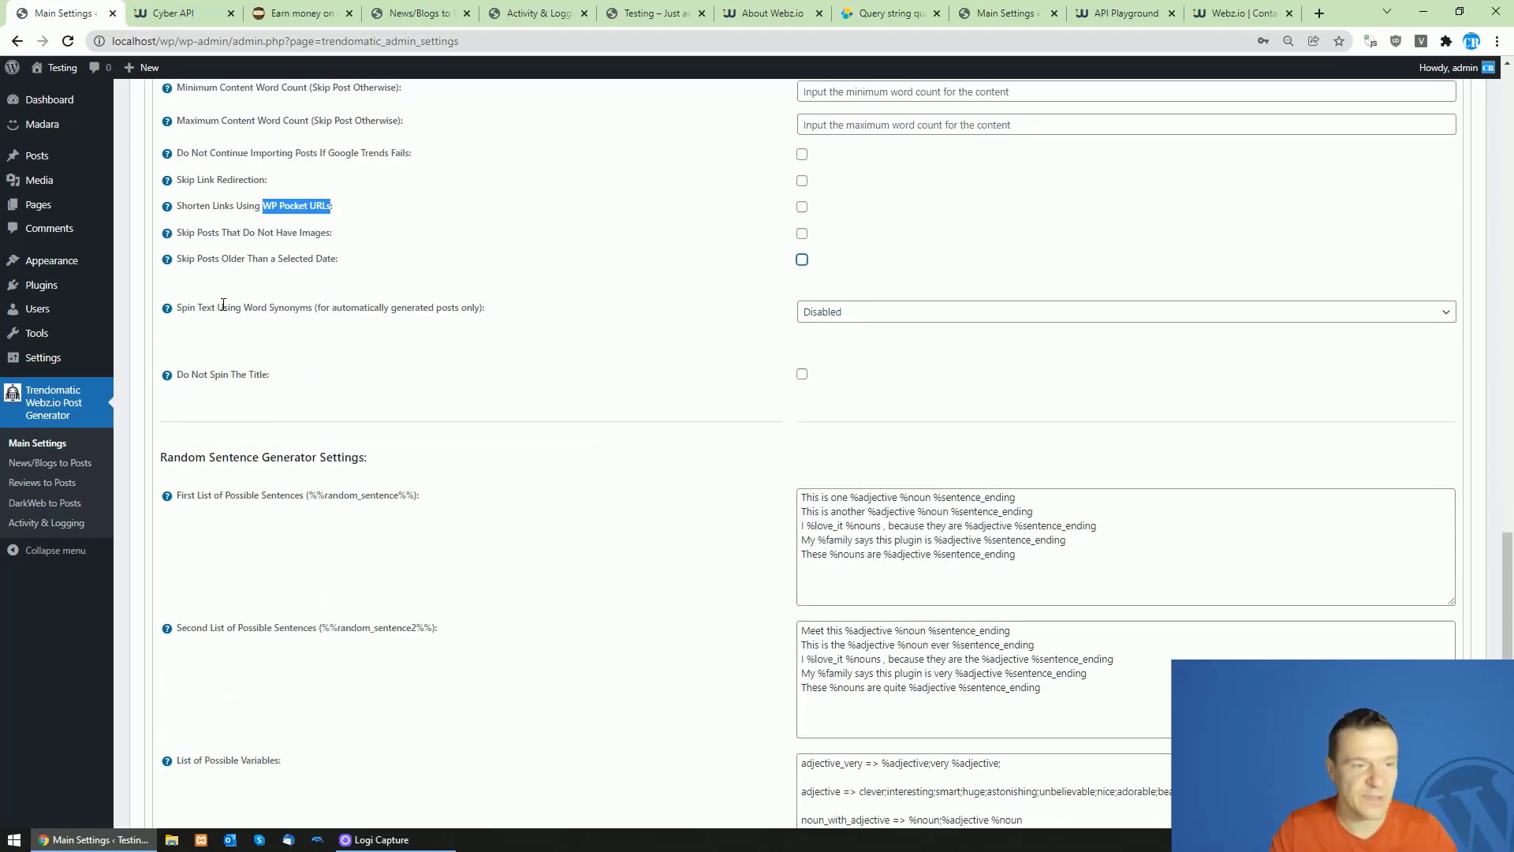
drag(215, 308, 307, 309)
click(807, 313)
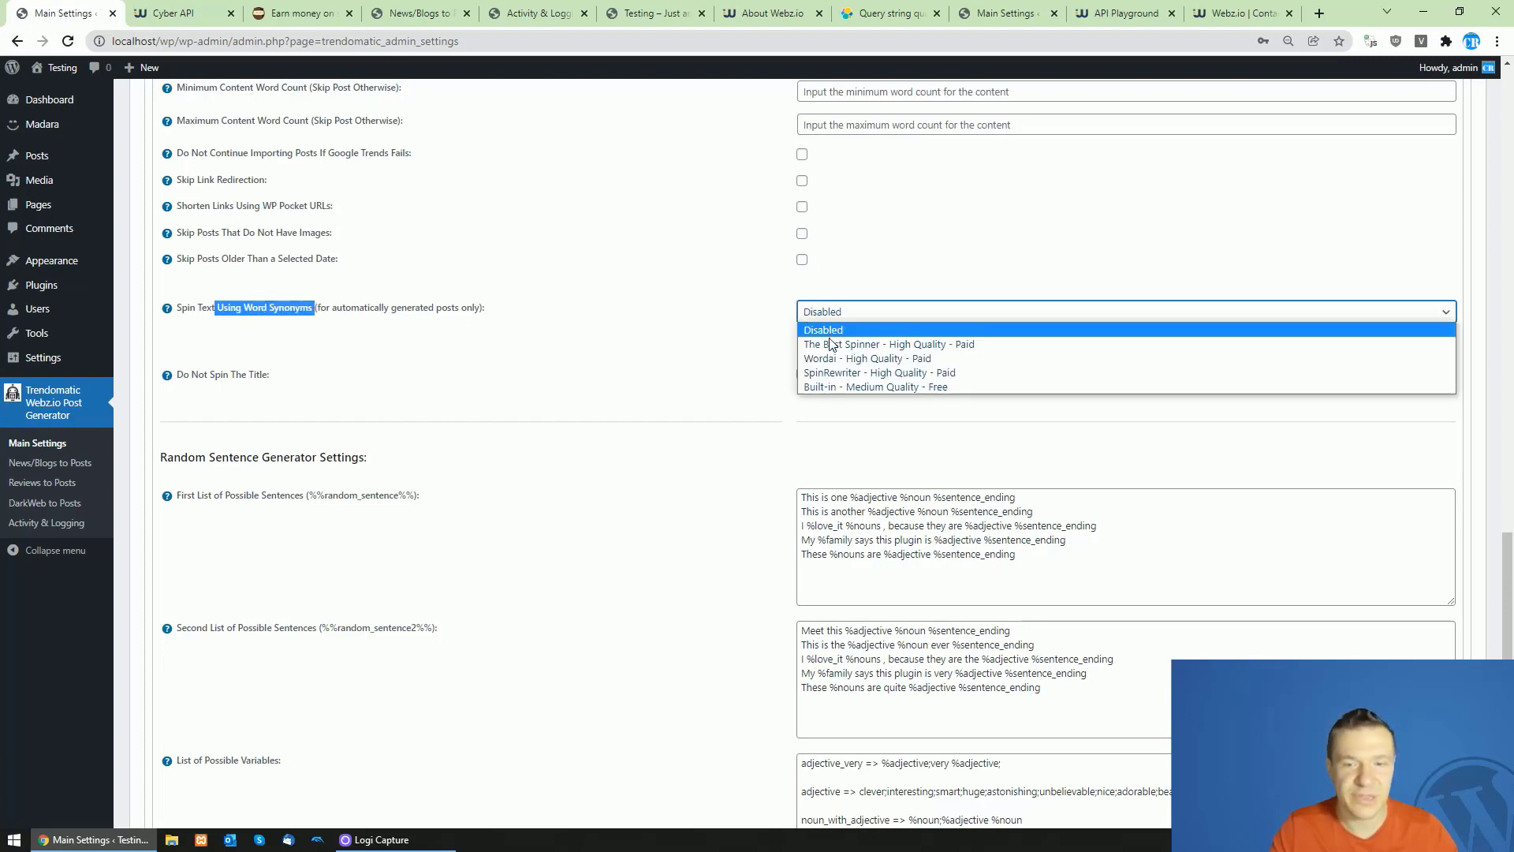
click(818, 380)
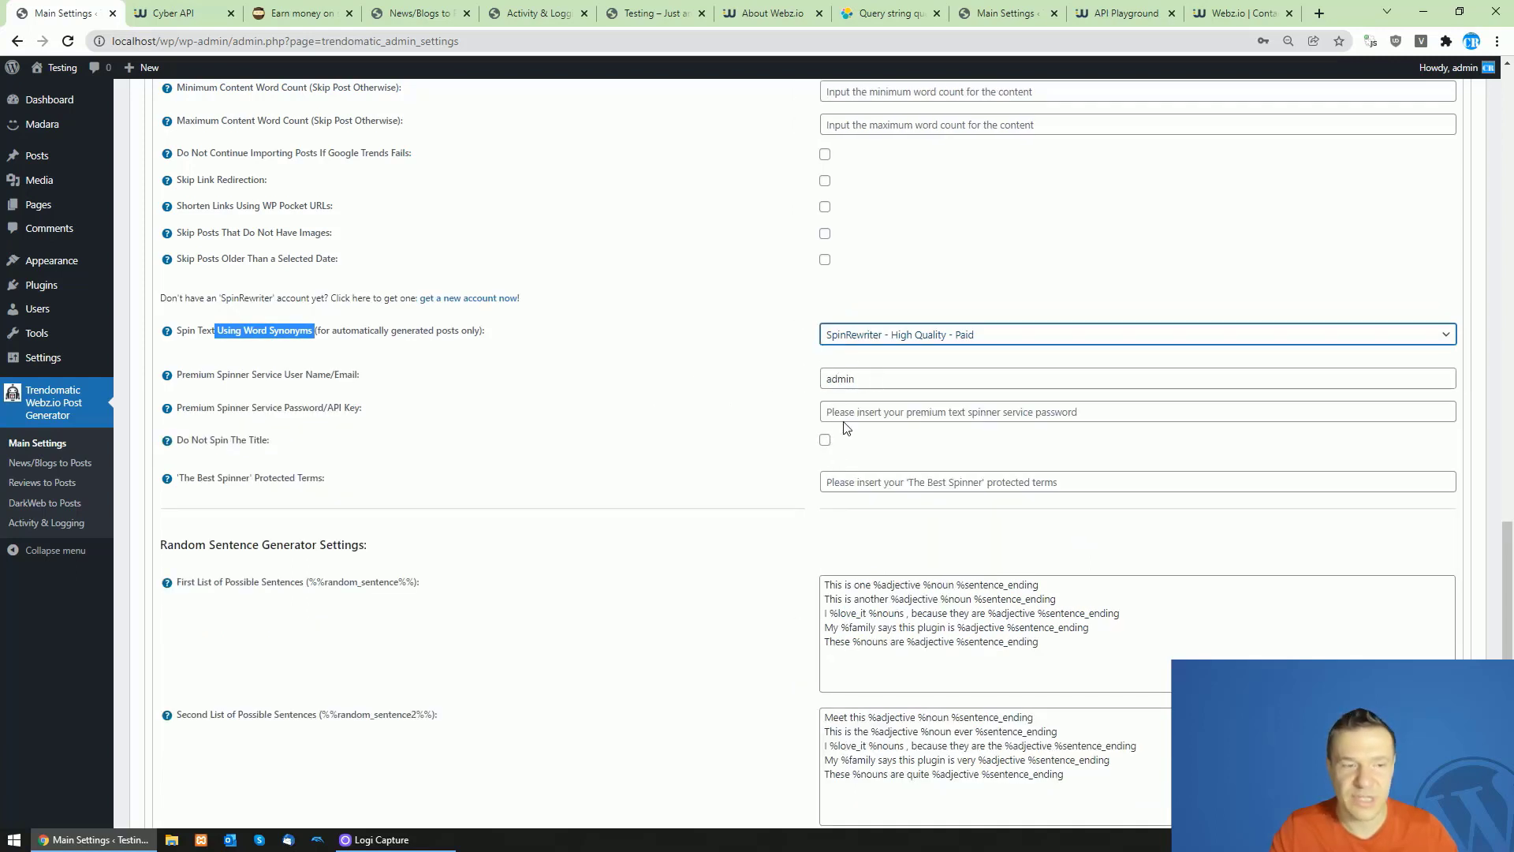
click(858, 335)
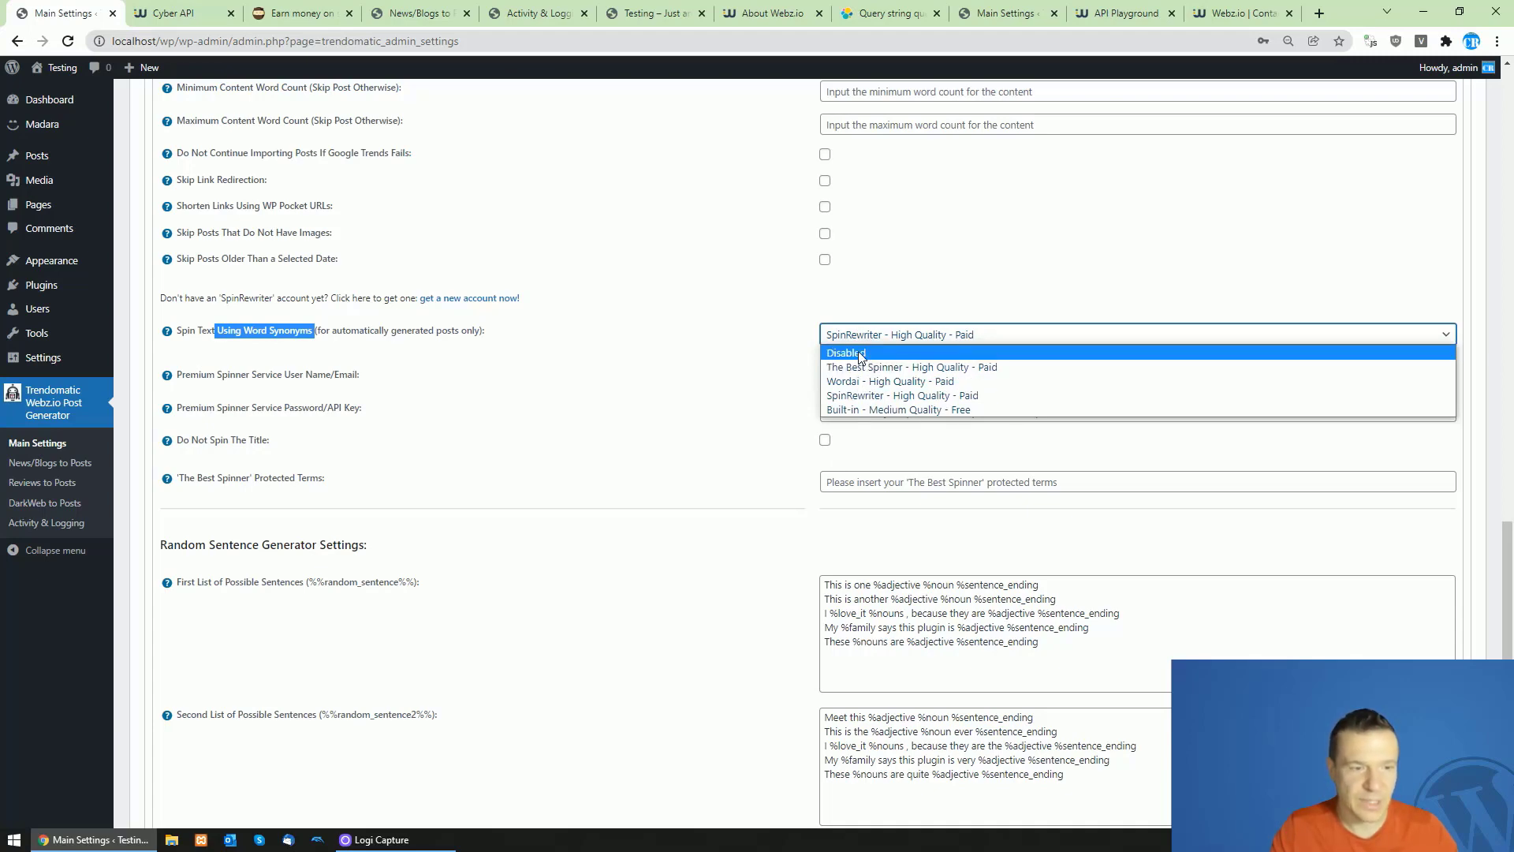
click(860, 353)
Step: Examine the Random Sentence Generator settings and the %%random_sentence%% shortcode of the first sentence list
scroll(339, 304, down, 3)
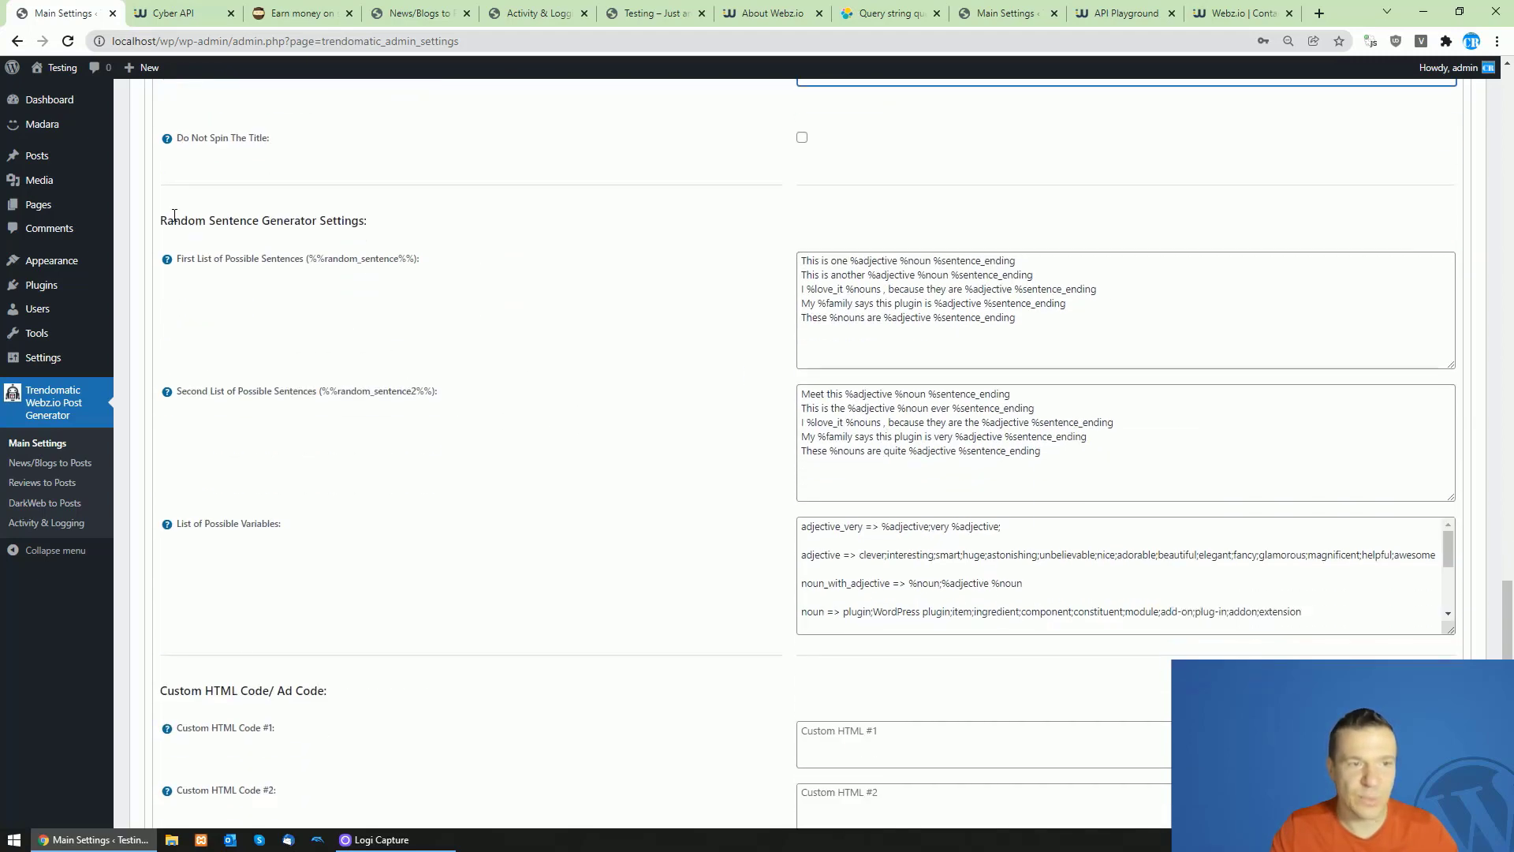
drag(167, 221, 359, 221)
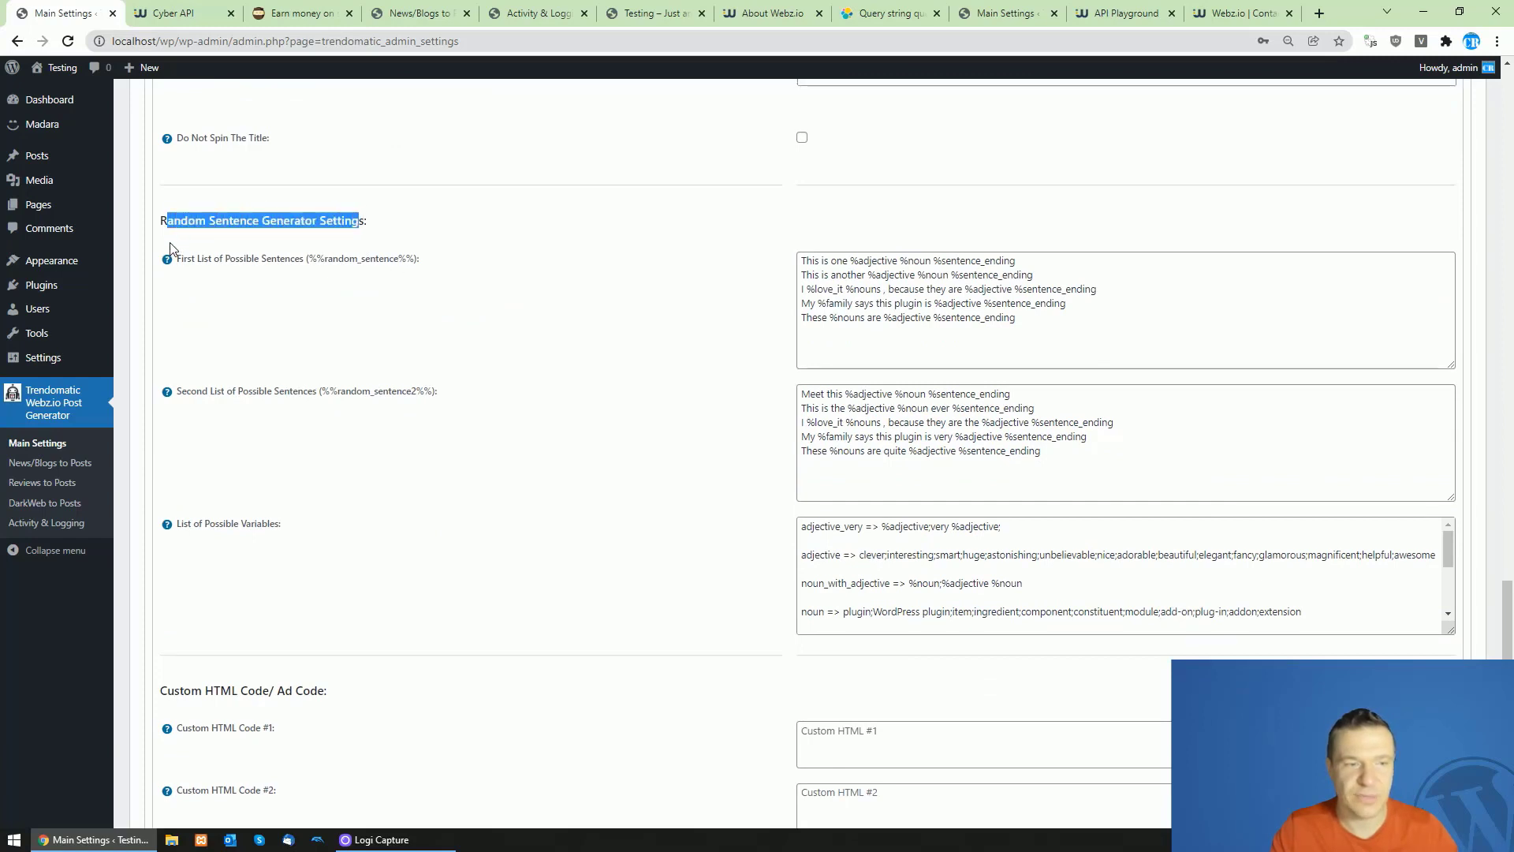
drag(199, 260, 416, 258)
double_click(337, 259)
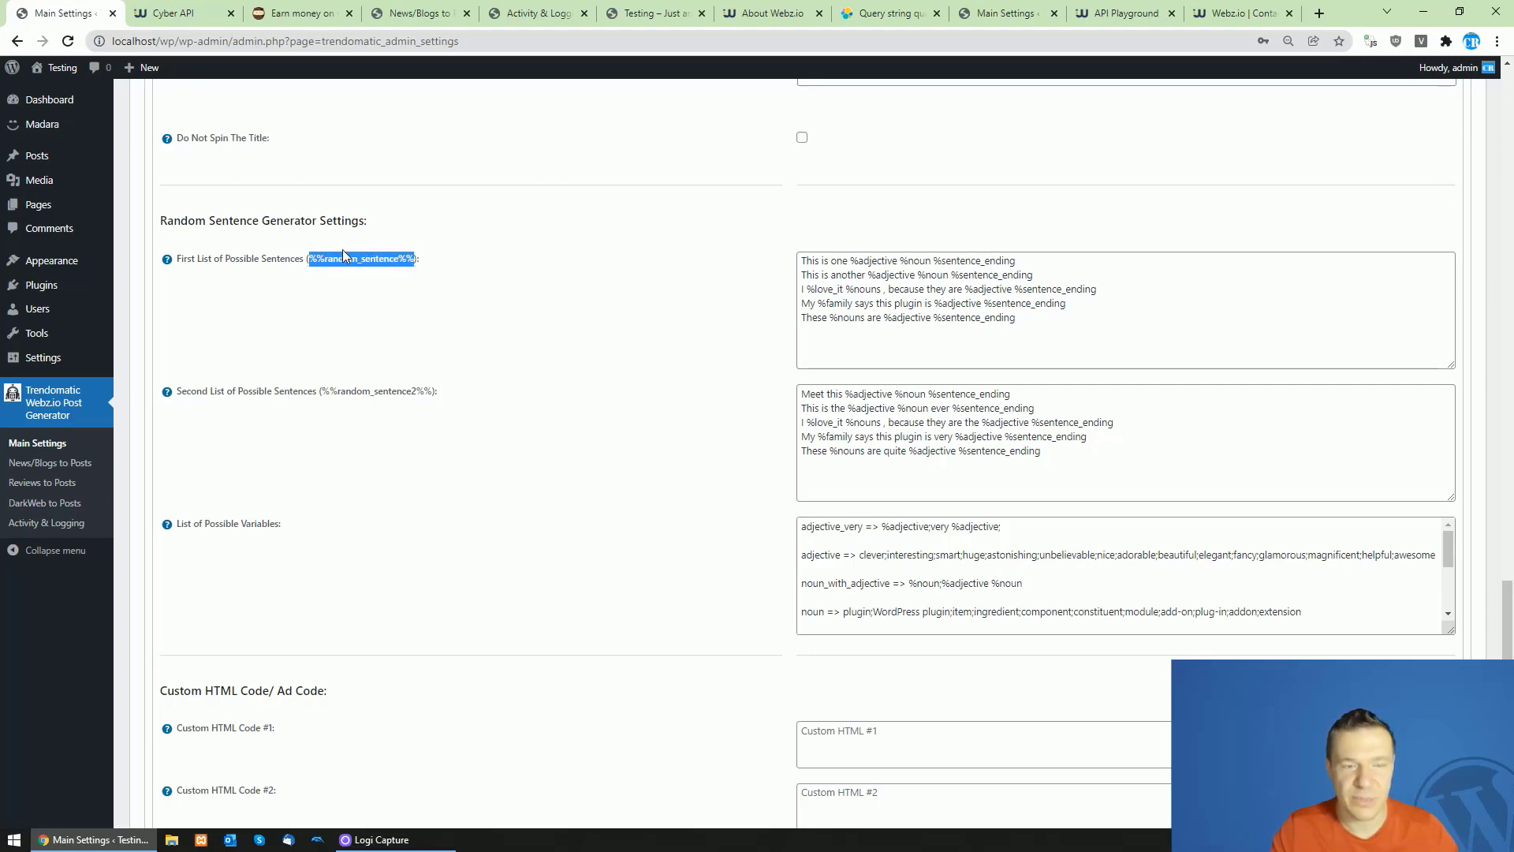
Step: Examine the generated post content, custom fields and custom taxonomies options in the News/Blogs to Posts rule's advanced settings
click(172, 10)
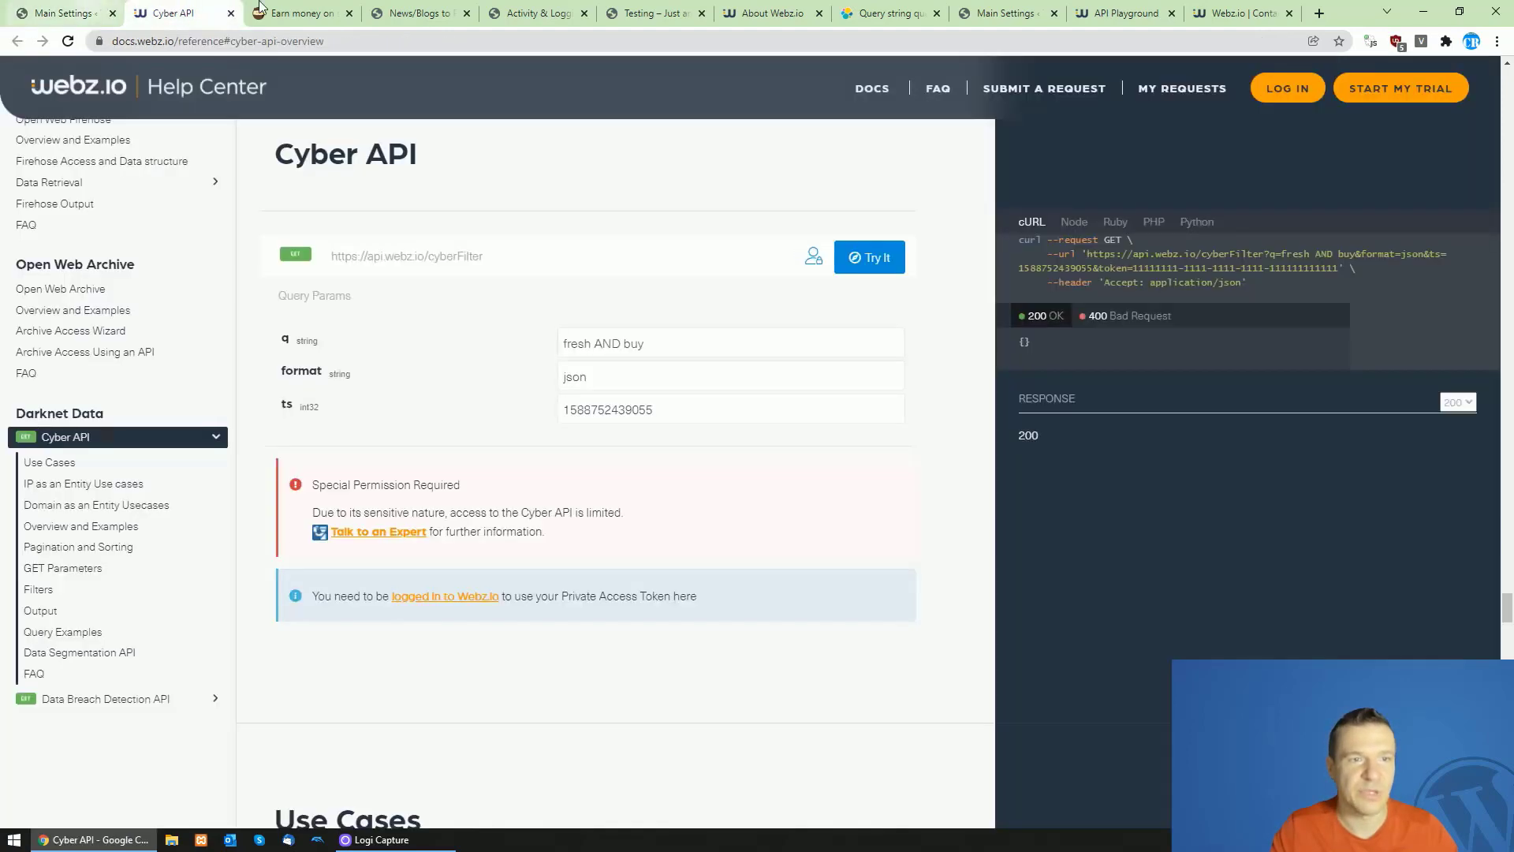
click(416, 13)
scroll(581, 305, up, 4)
scroll(581, 305, up, 5)
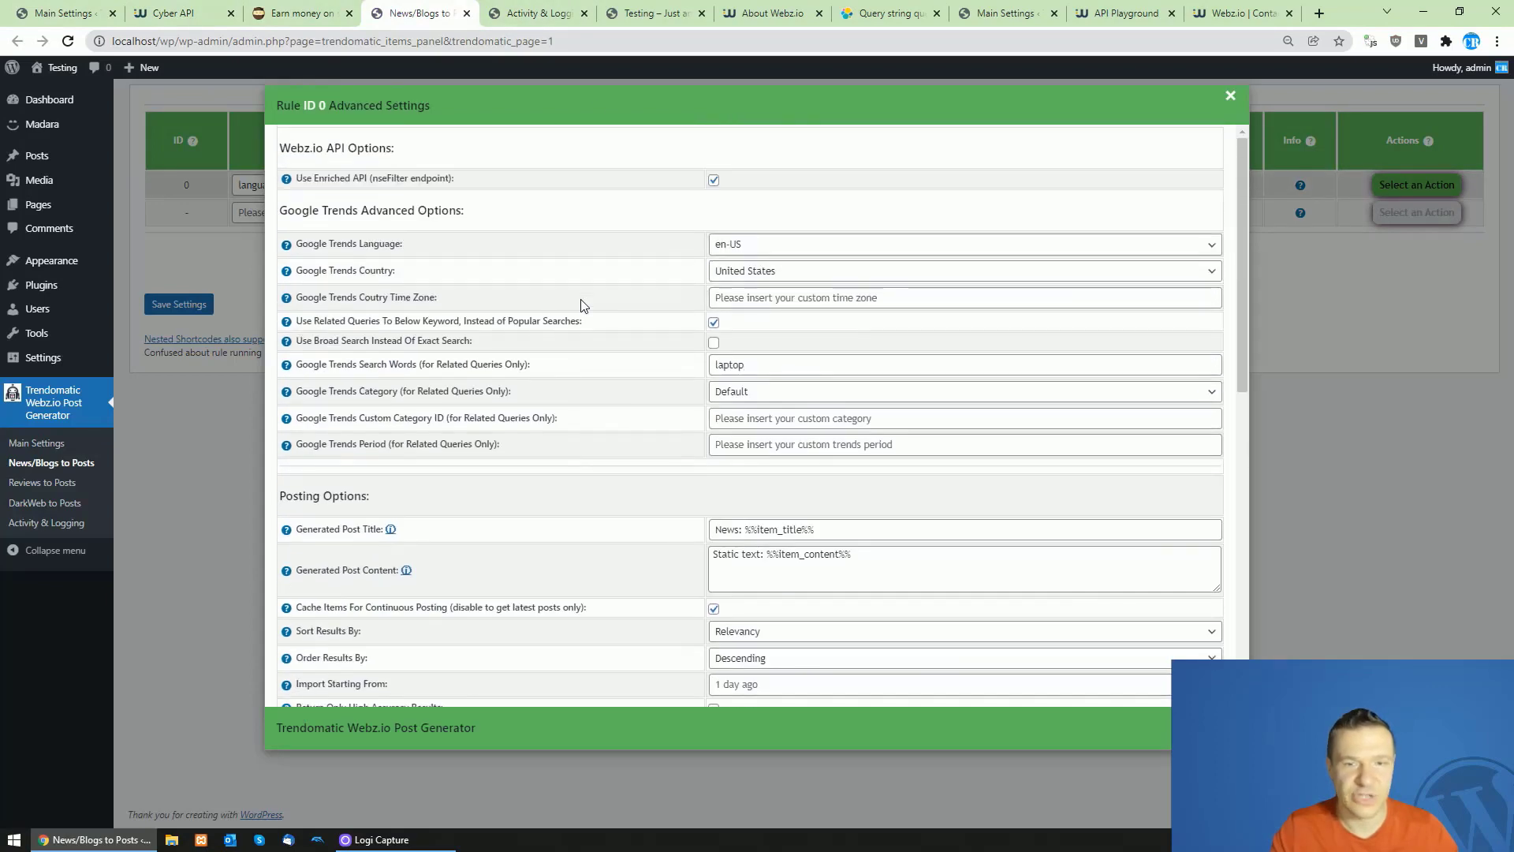
scroll(359, 268, down, 4)
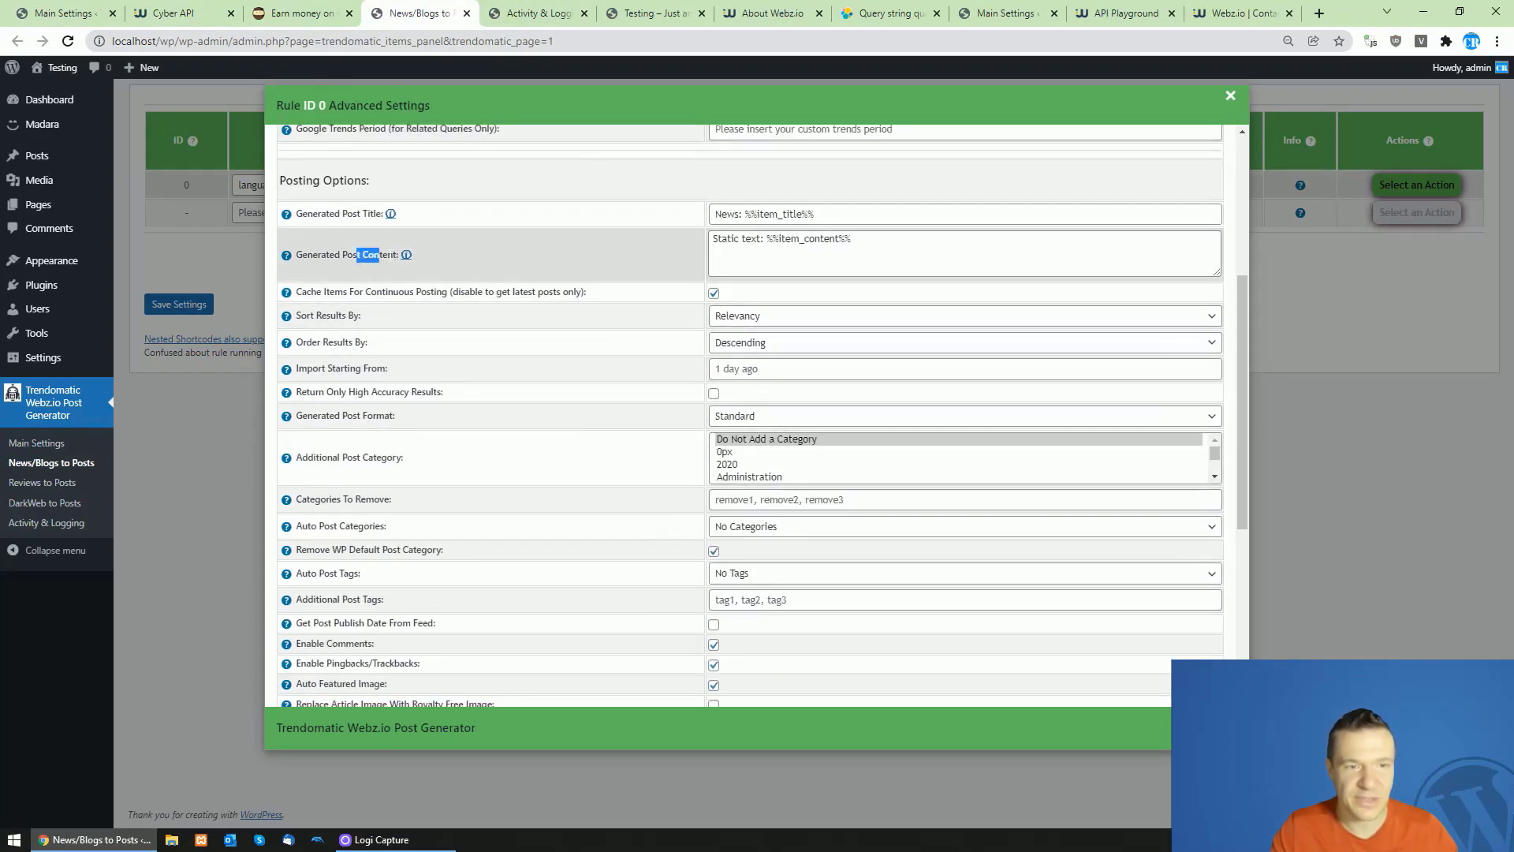
scroll(383, 264, down, 5)
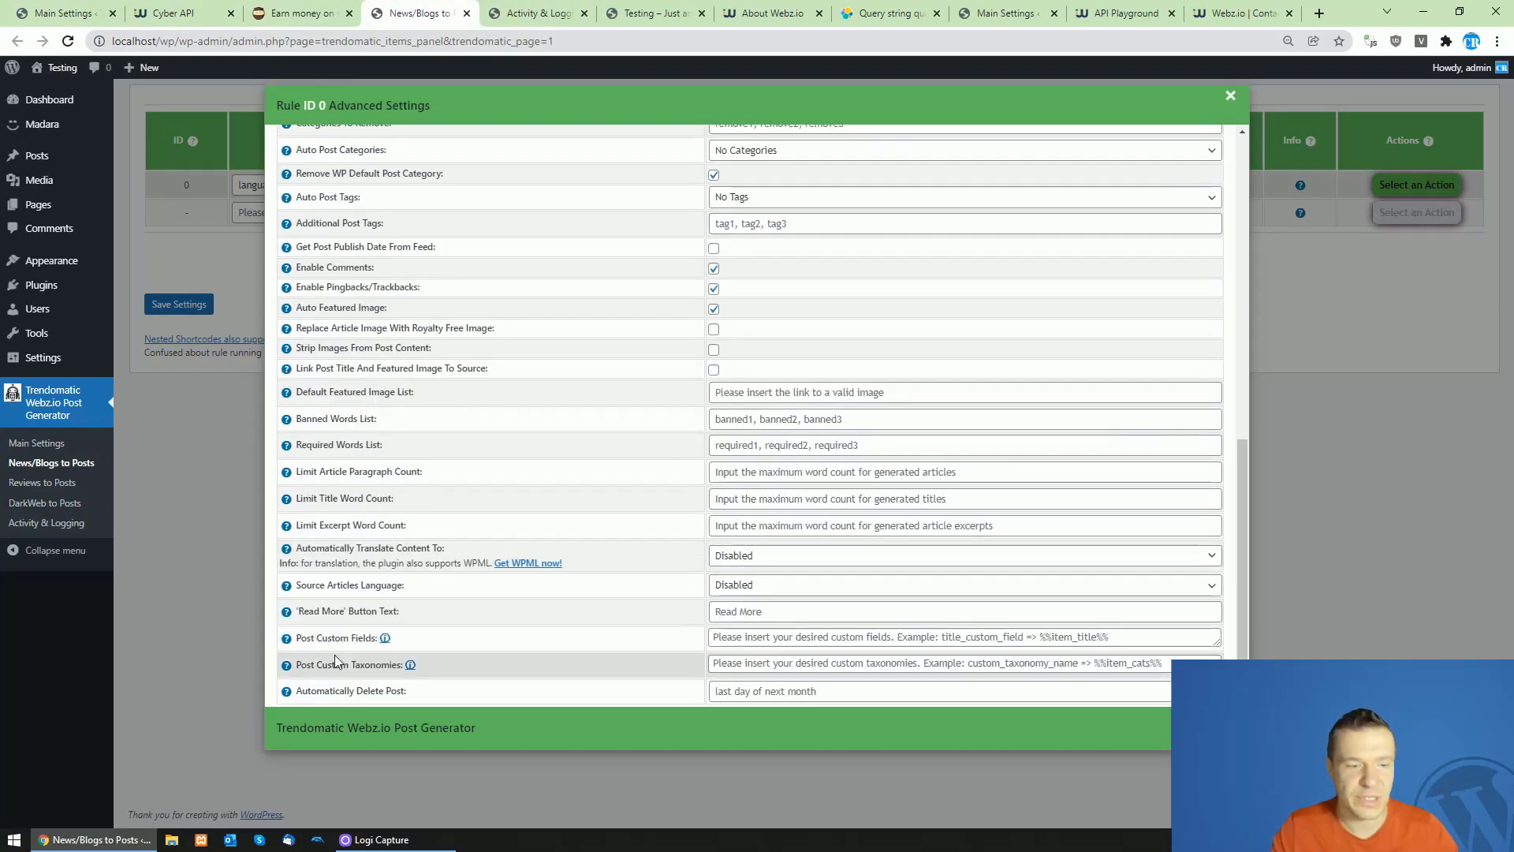
drag(301, 638, 400, 665)
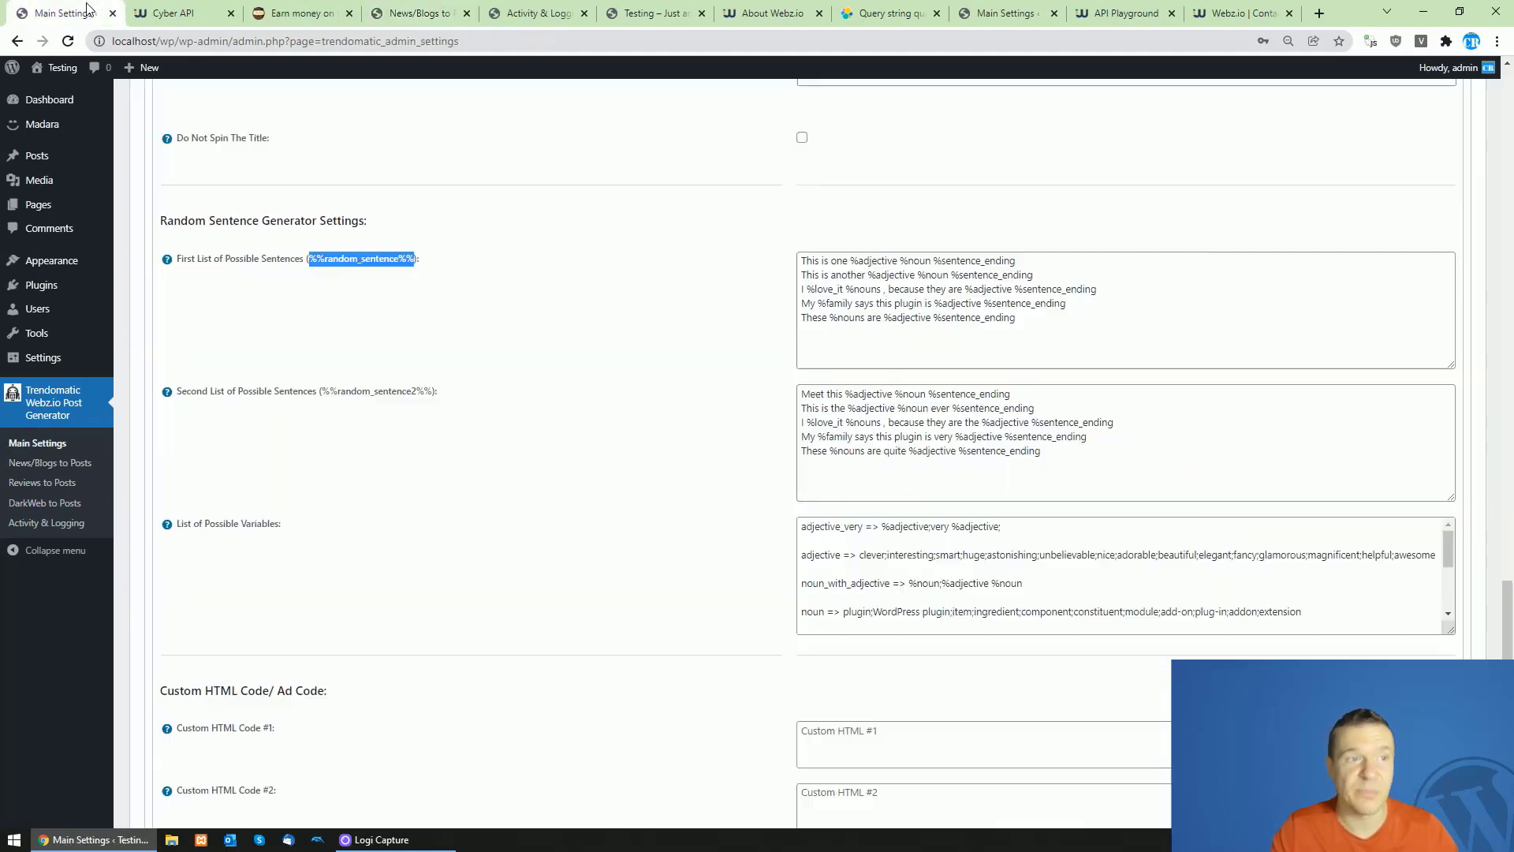
Step: Return to Main Settings and examine the %%random_sentence2%% shortcode of the second sentence list
click(63, 12)
drag(321, 391, 432, 391)
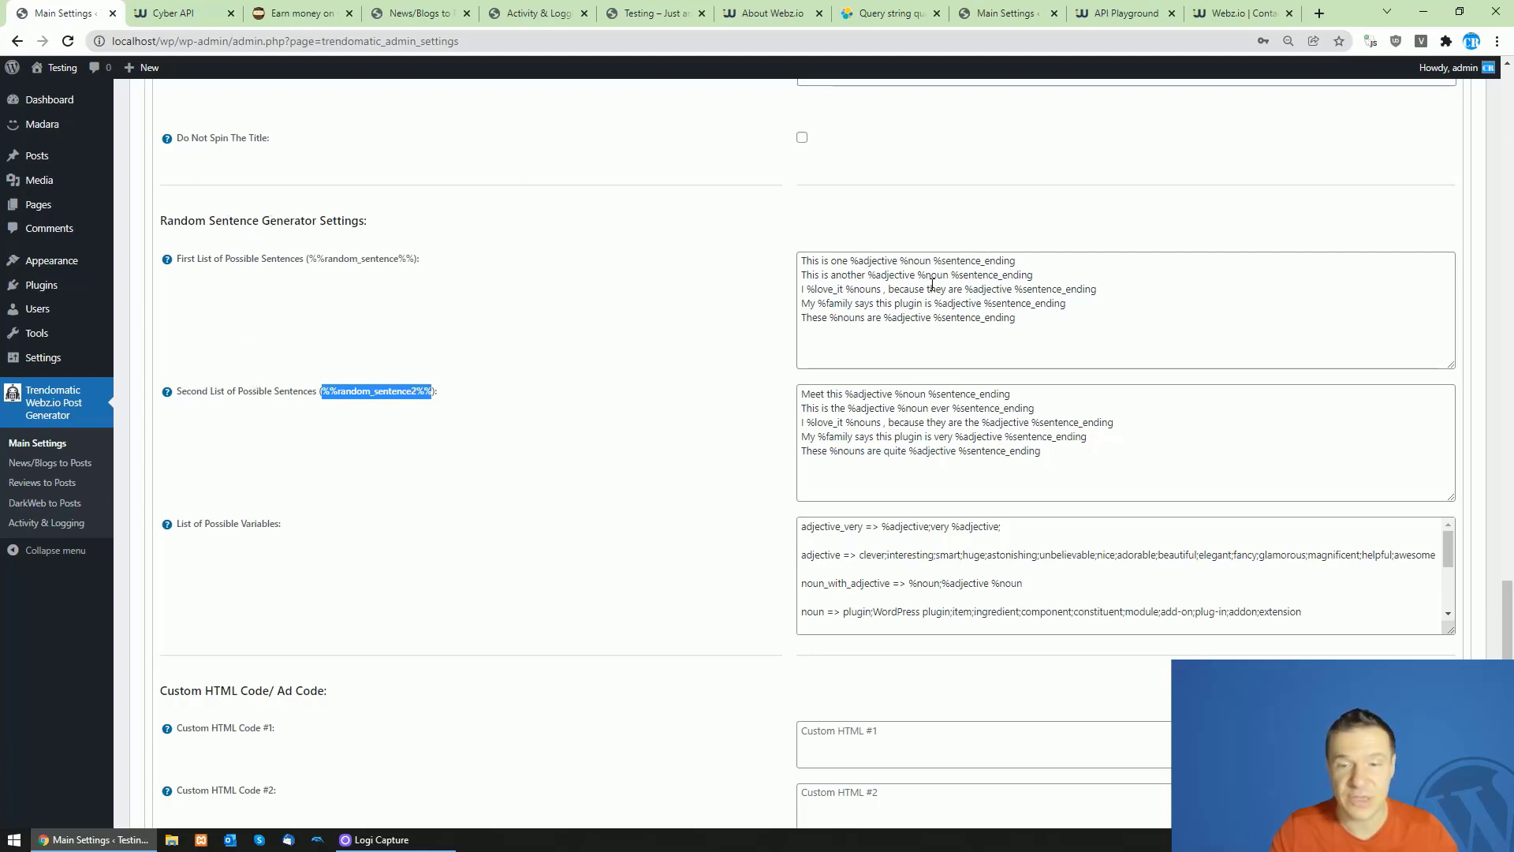
Step: Examine the first list's sample sentences, their %sentence_ending variable, and the words defined for the adjective variable
drag(801, 260, 1022, 261)
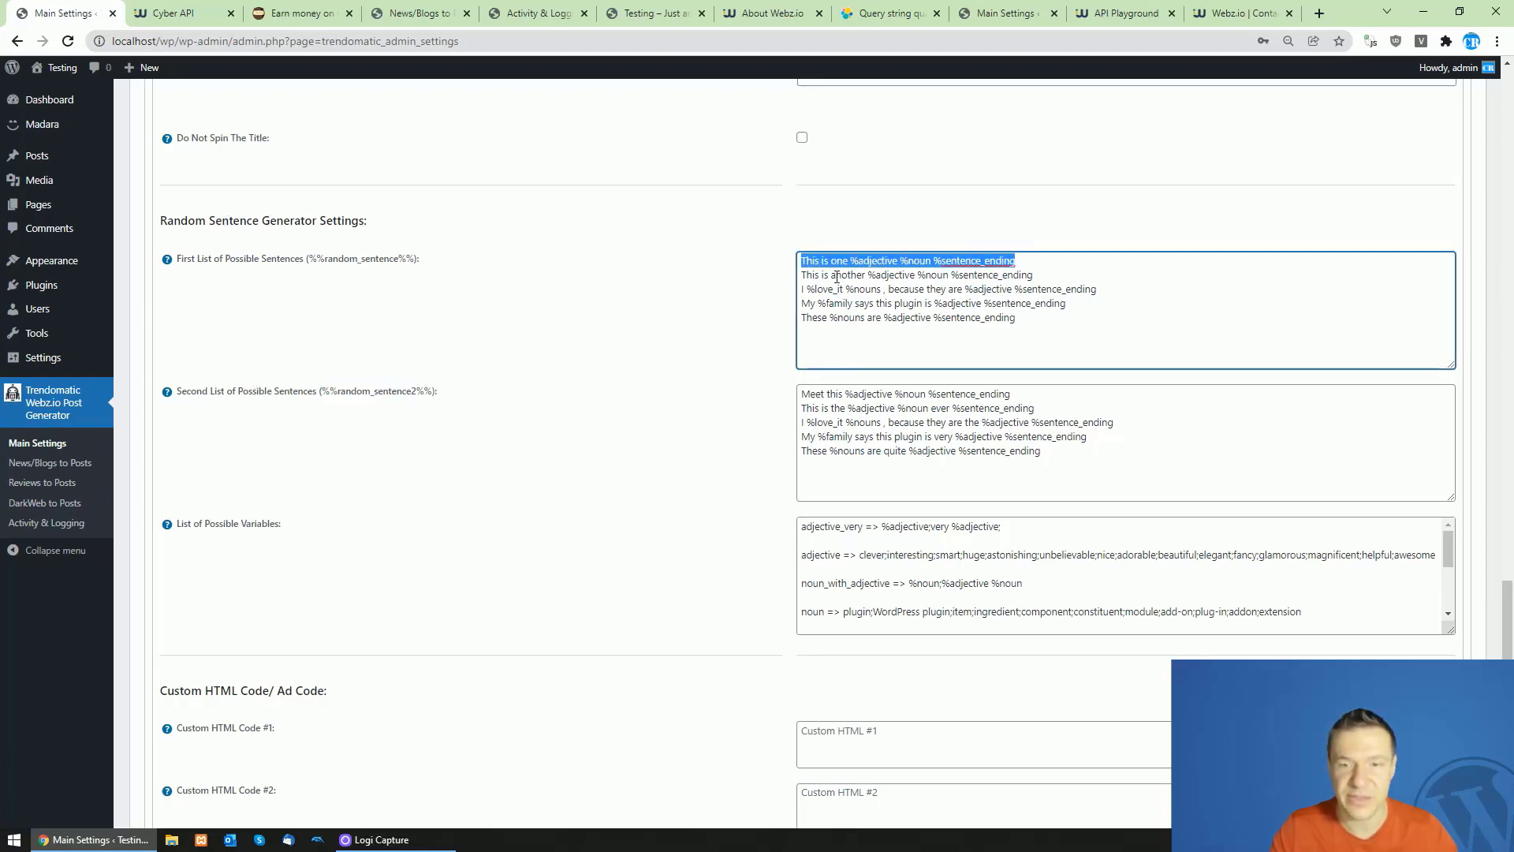
drag(801, 275, 1048, 271)
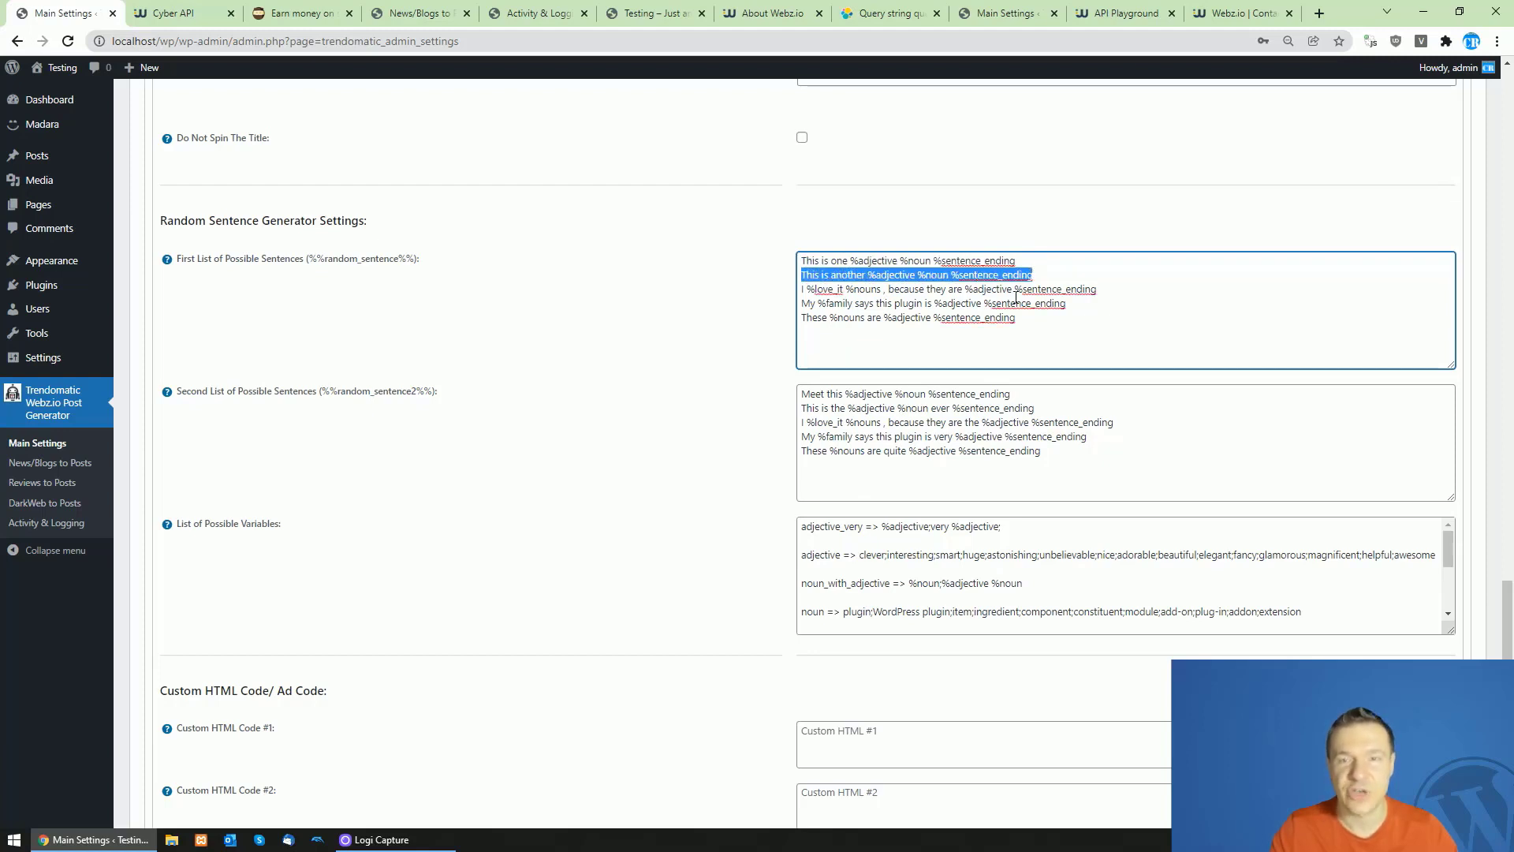
click(953, 297)
drag(951, 275, 1032, 274)
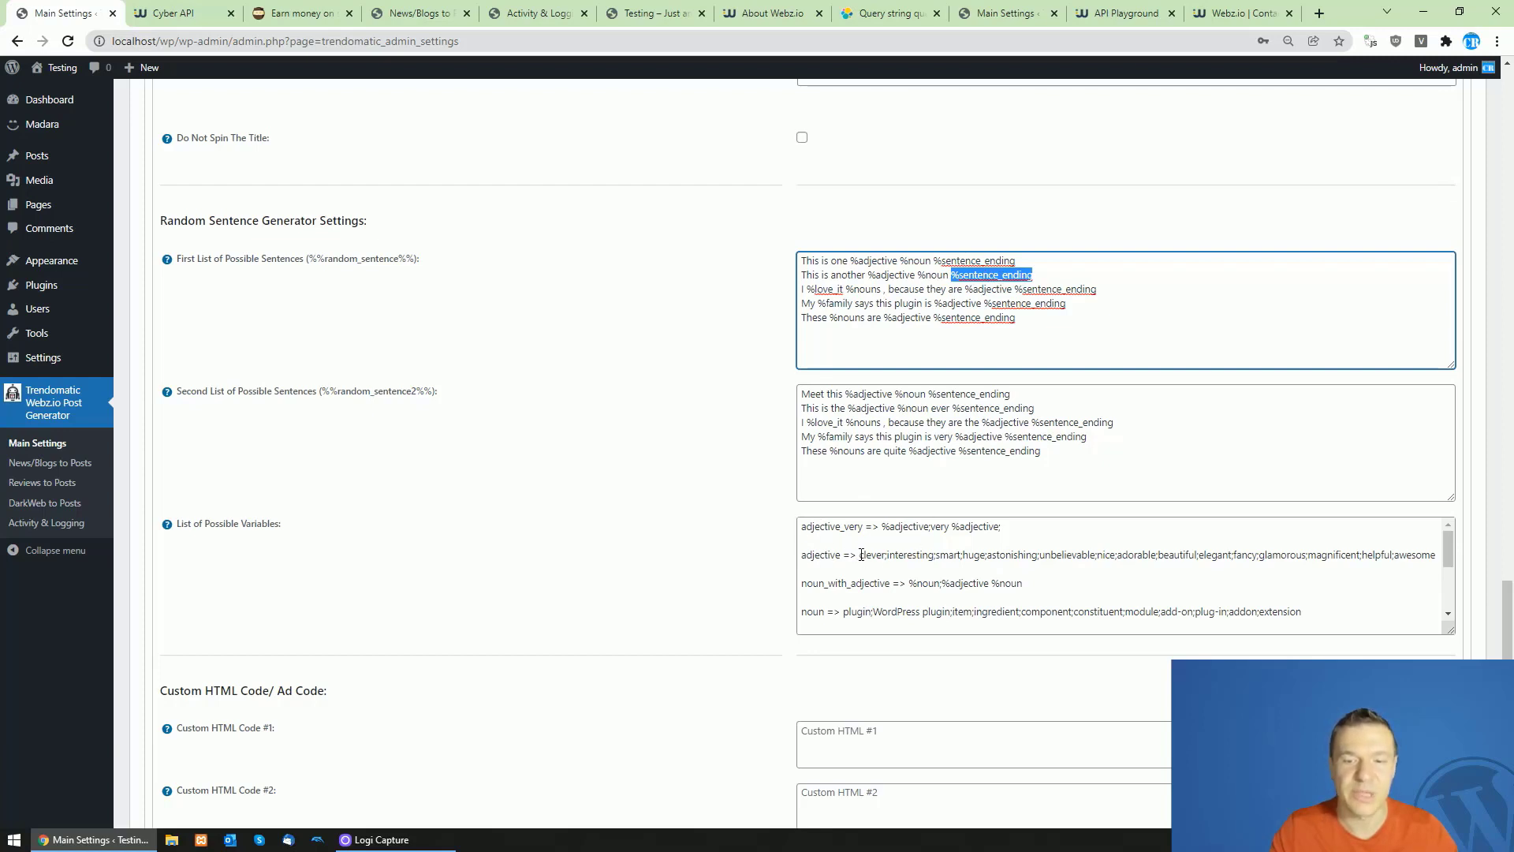
drag(859, 554, 1359, 555)
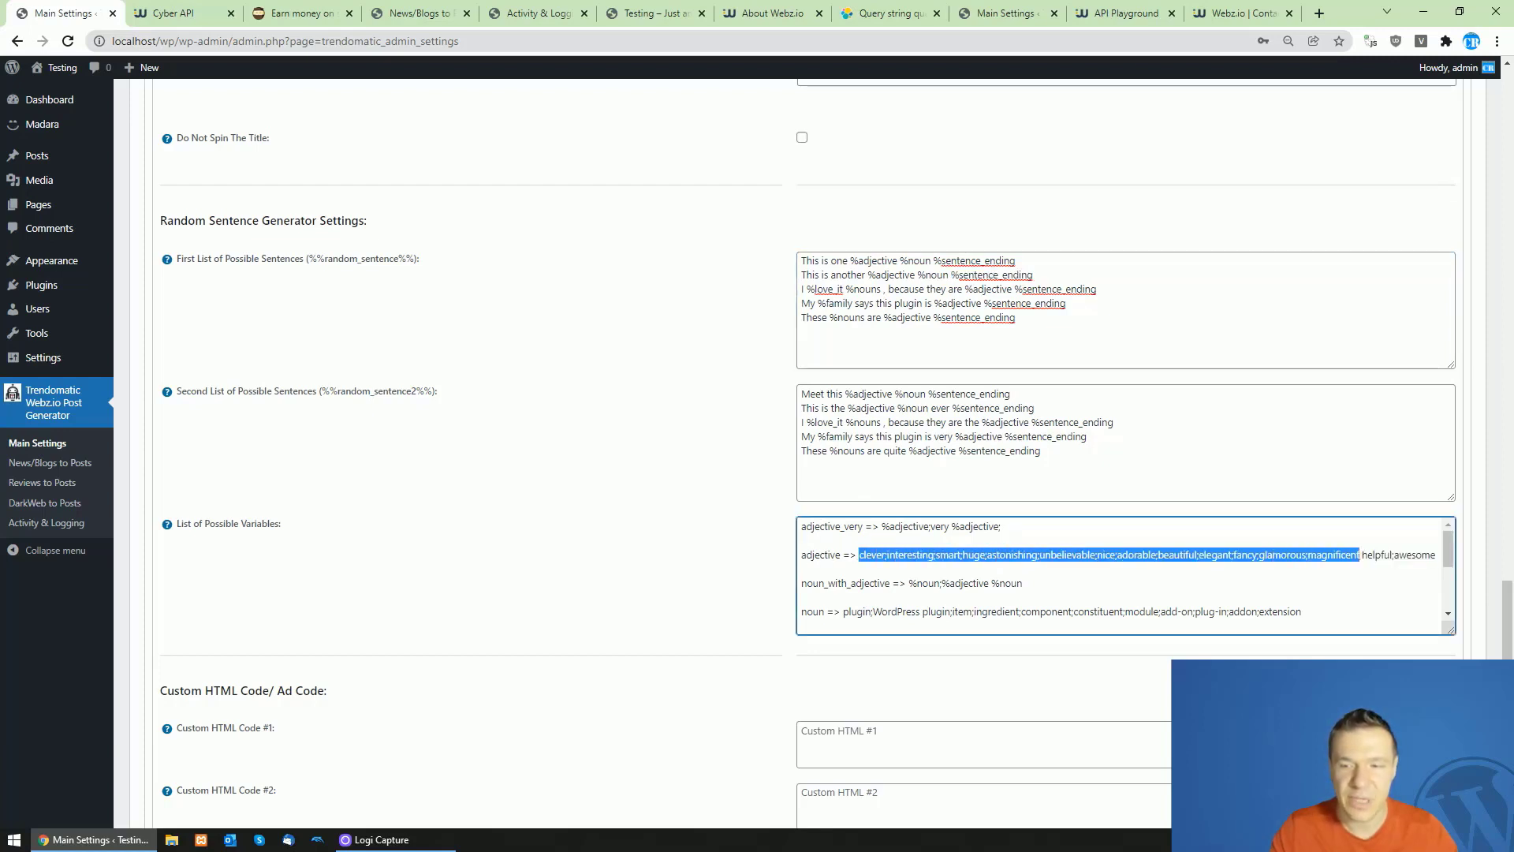
double_click(978, 277)
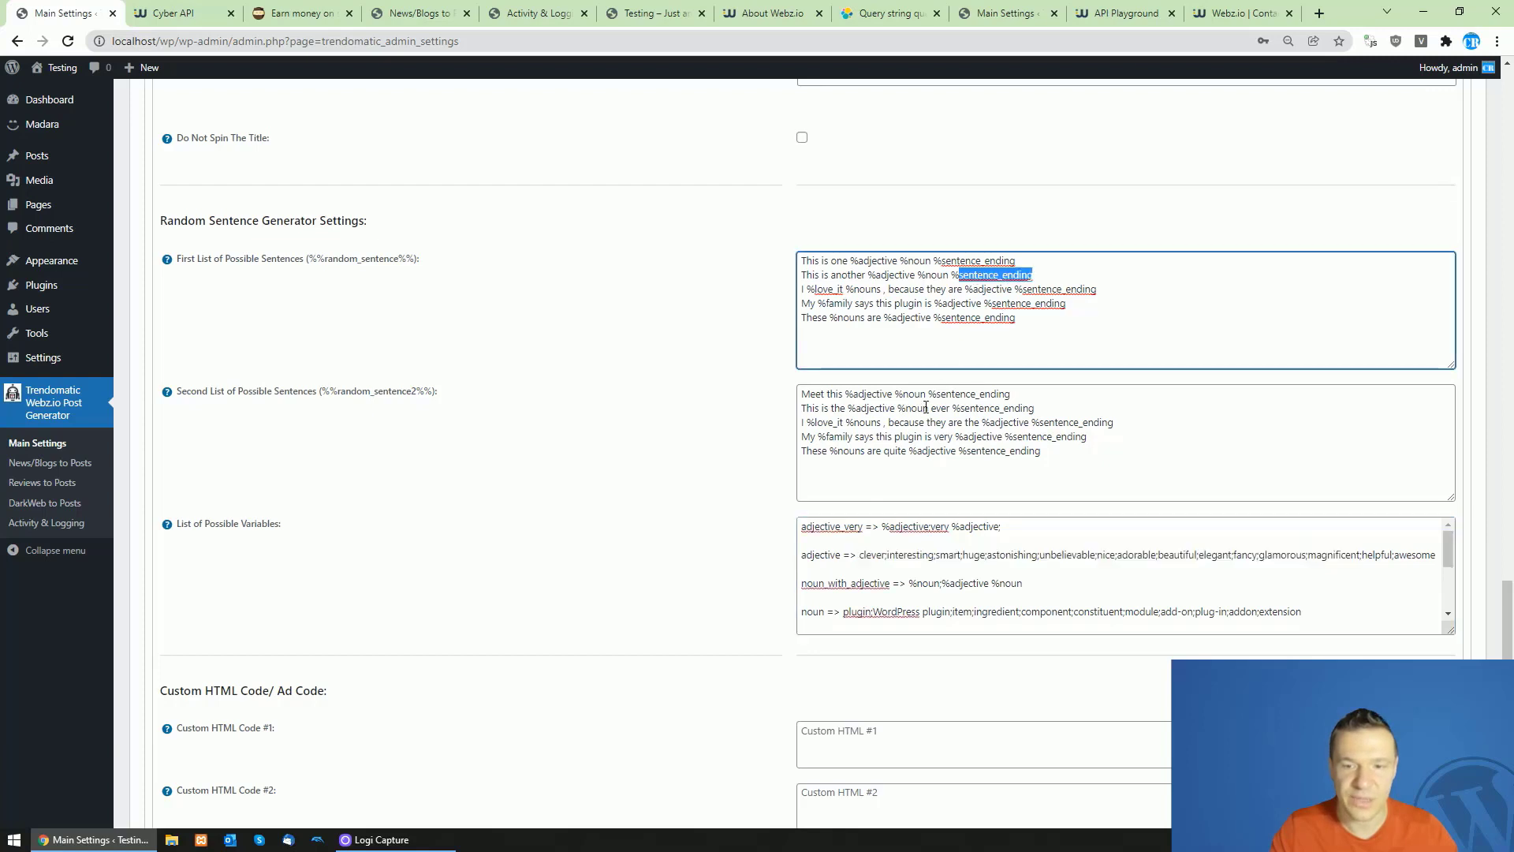
Step: Examine the sentence_ending variable and its punctuation values in the List of Possible Variables
click(840, 564)
scroll(841, 565, down, 3)
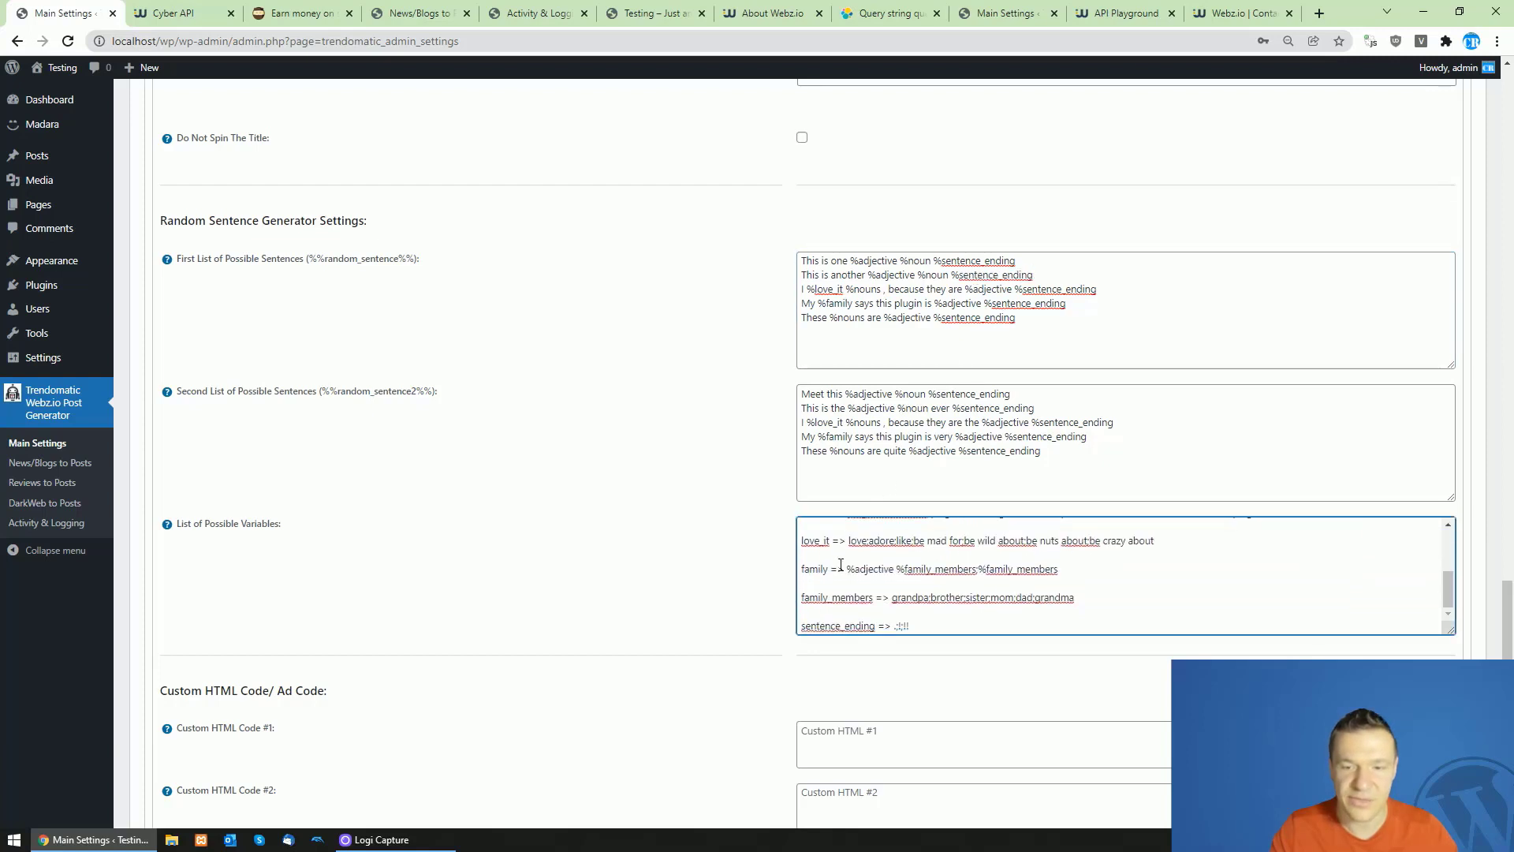
double_click(821, 627)
drag(895, 627, 907, 627)
click(897, 627)
Step: Read the help for Custom HTML Code #1, examine its %%custom_html%% variable, and go to its code field
scroll(728, 600, down, 4)
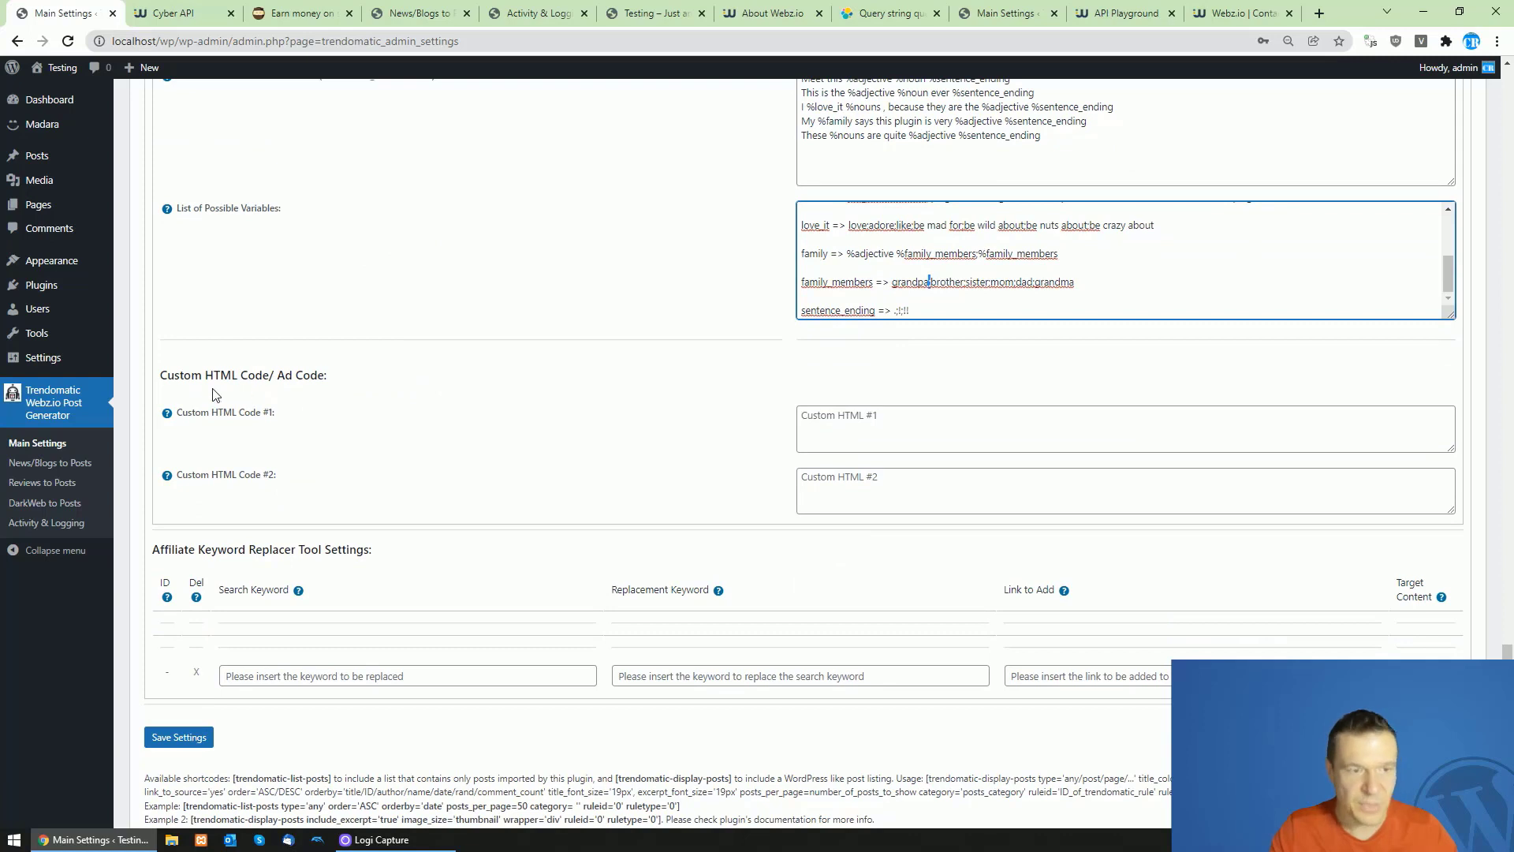
mouse_move(171, 418)
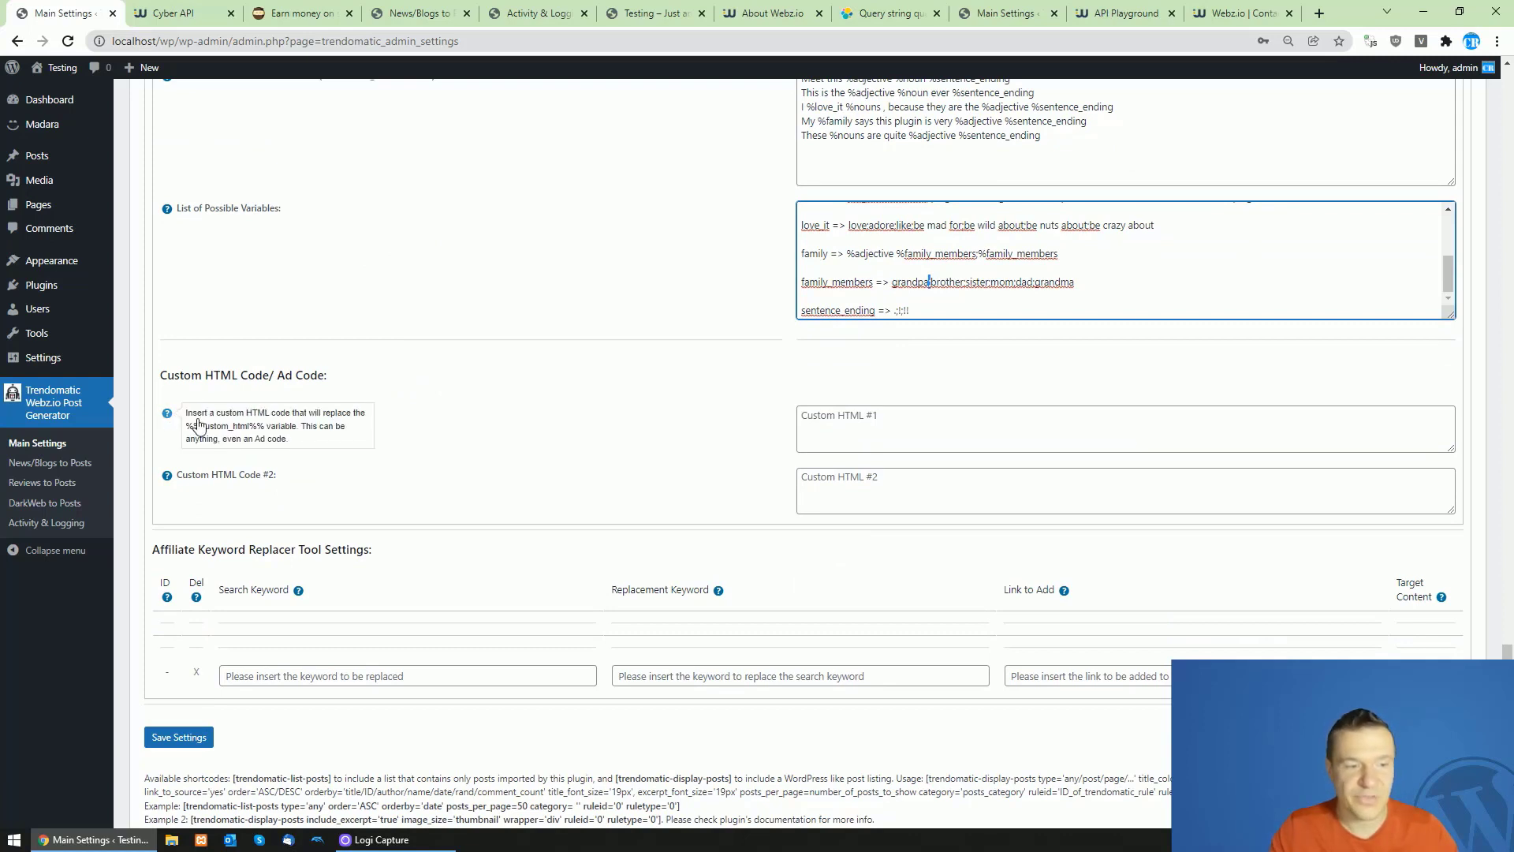
drag(187, 426, 265, 432)
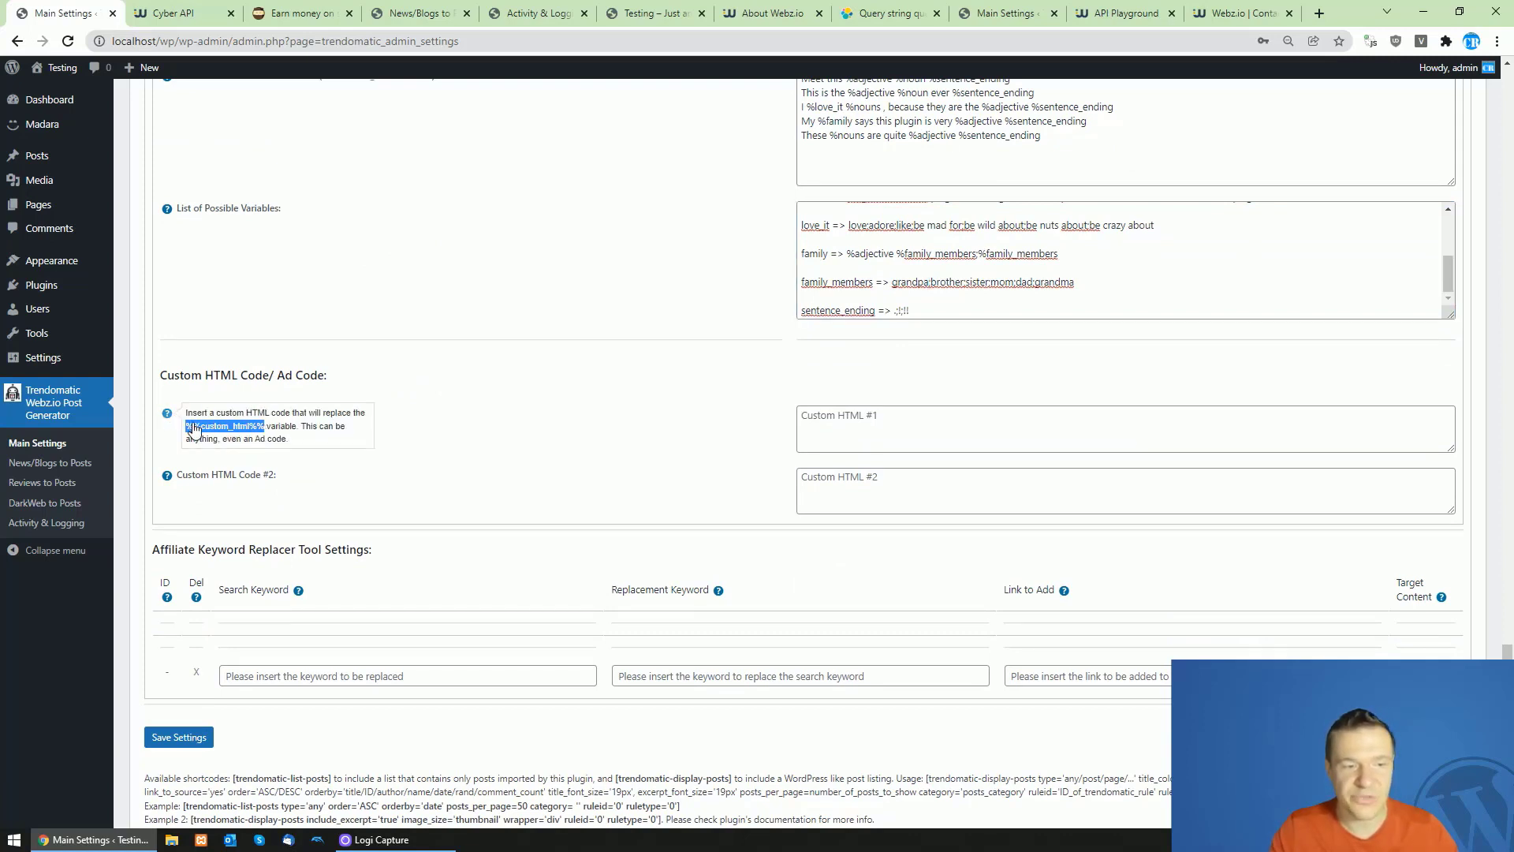
click(915, 443)
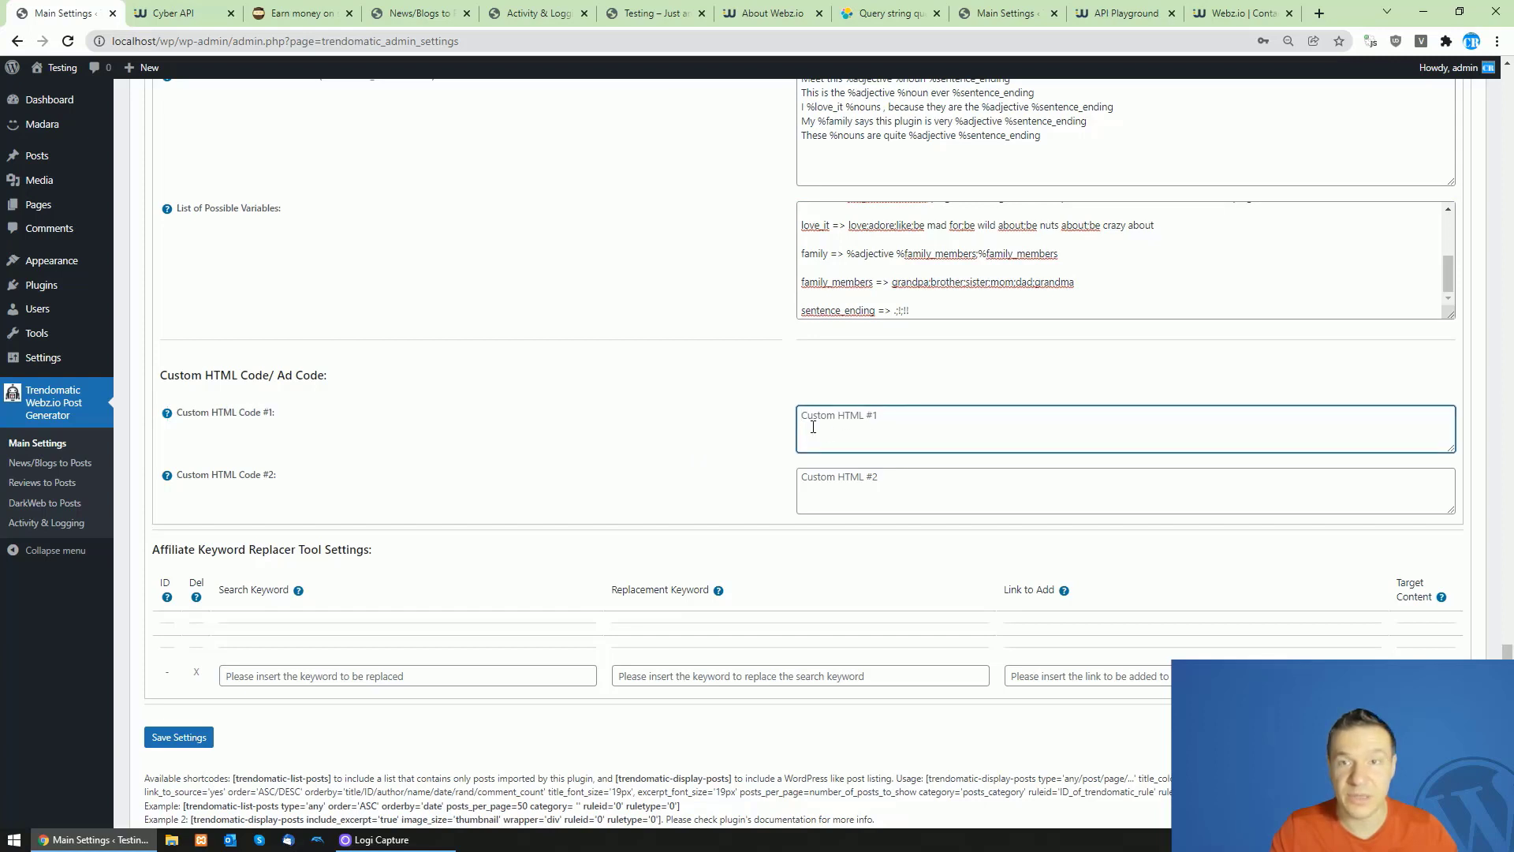
Step: Examine the Affiliate Keyword Replacer Tool's search keyword, replacement keyword and link fields, and its target content options
scroll(573, 532, down, 2)
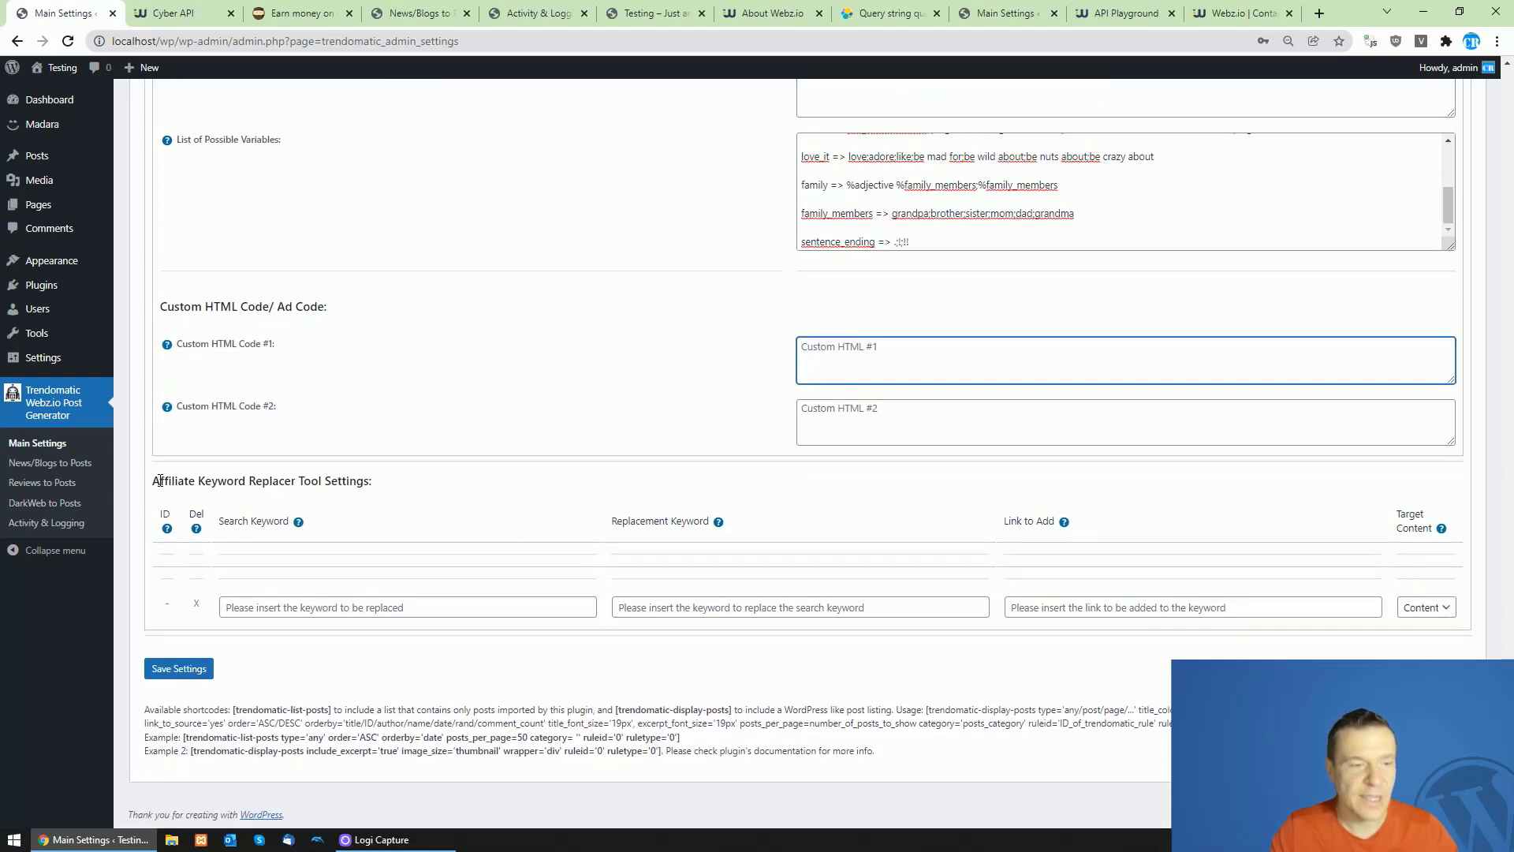
drag(153, 480, 370, 484)
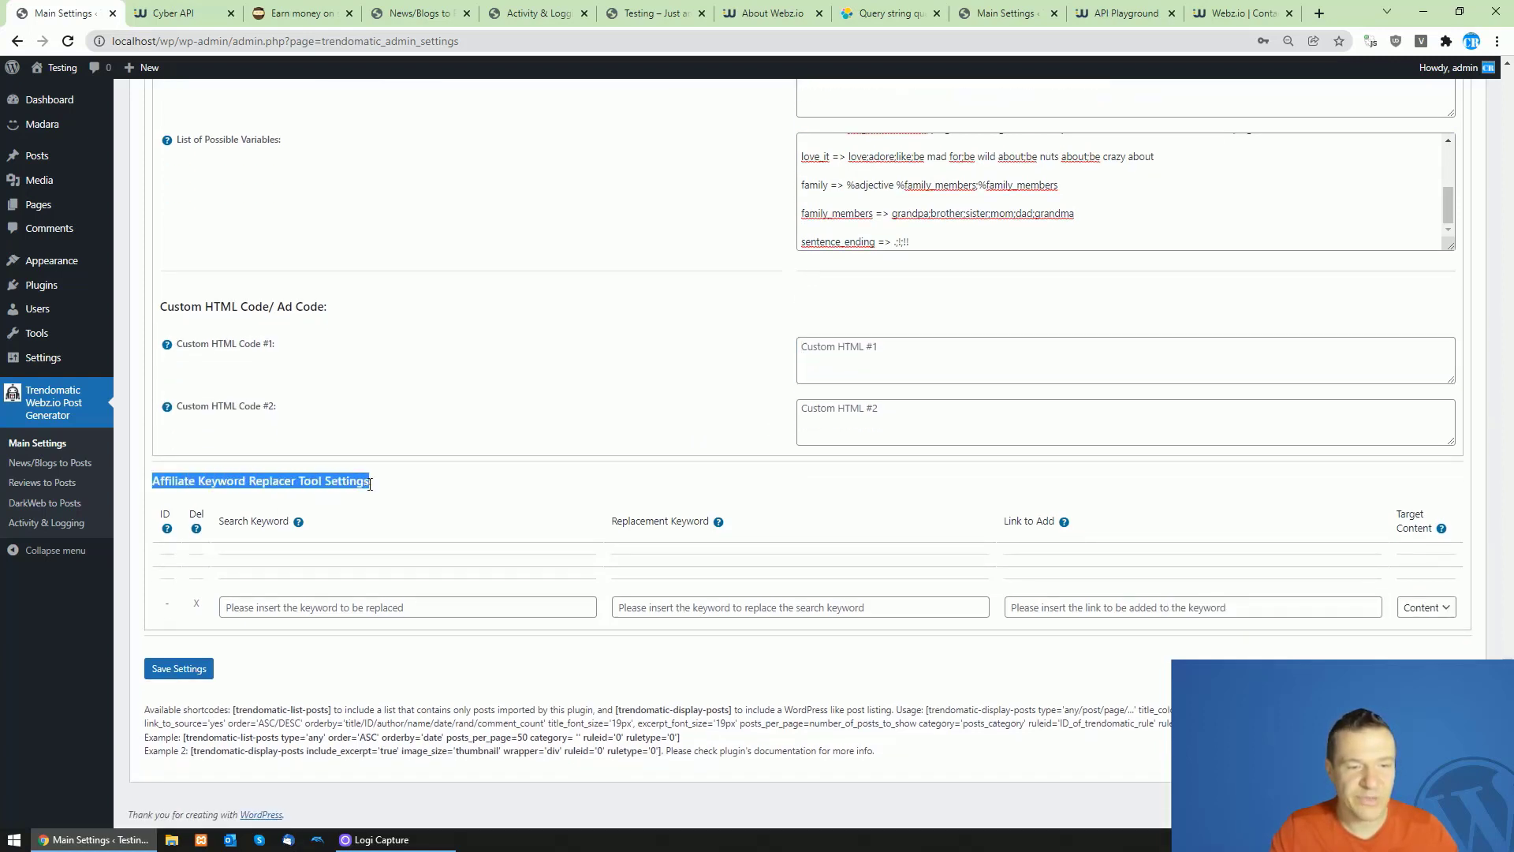
click(270, 608)
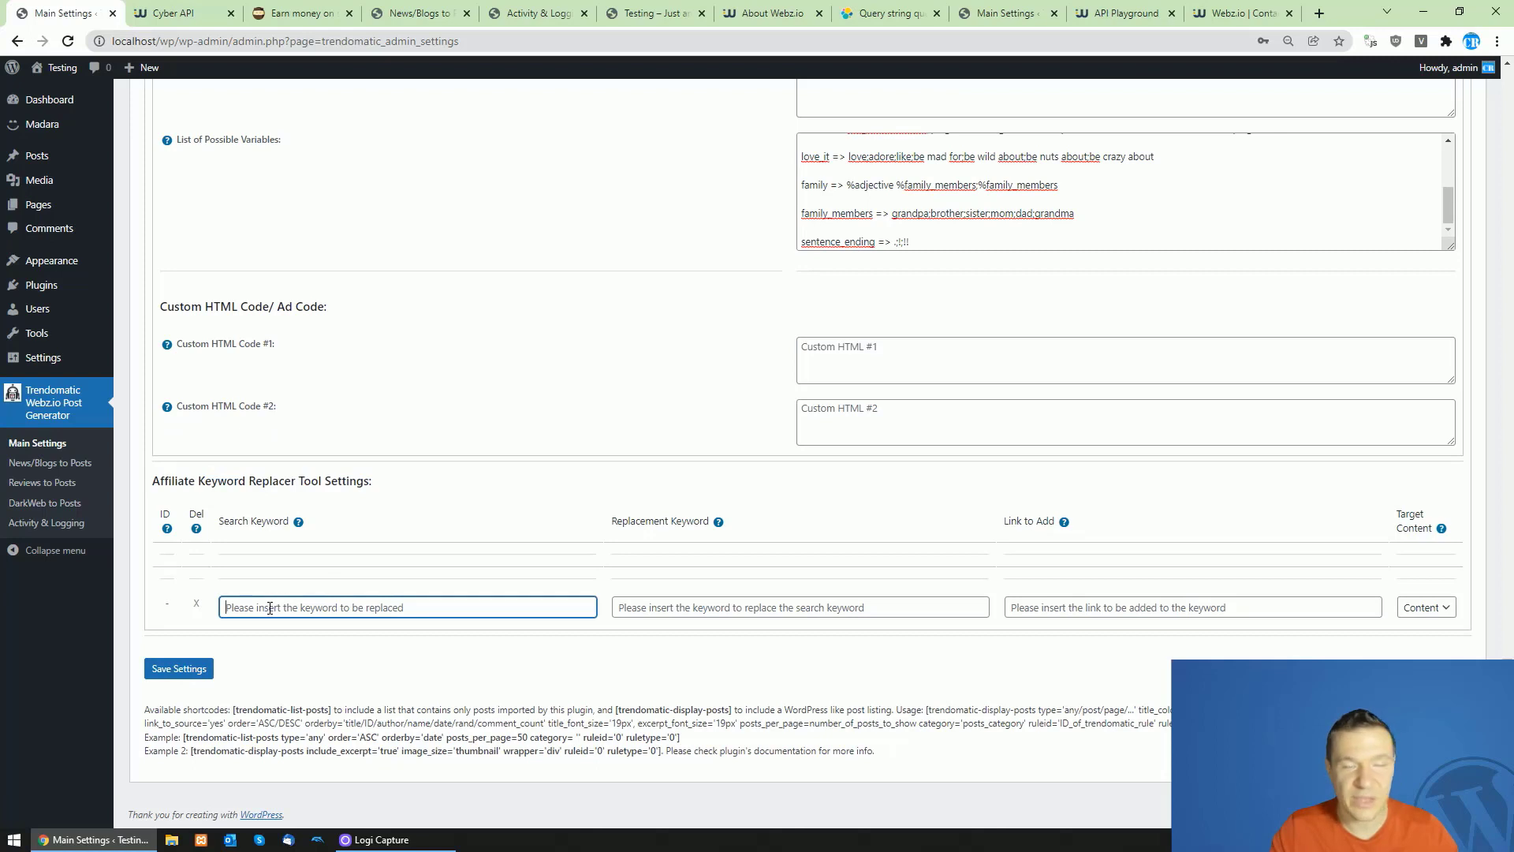
click(697, 612)
click(1047, 607)
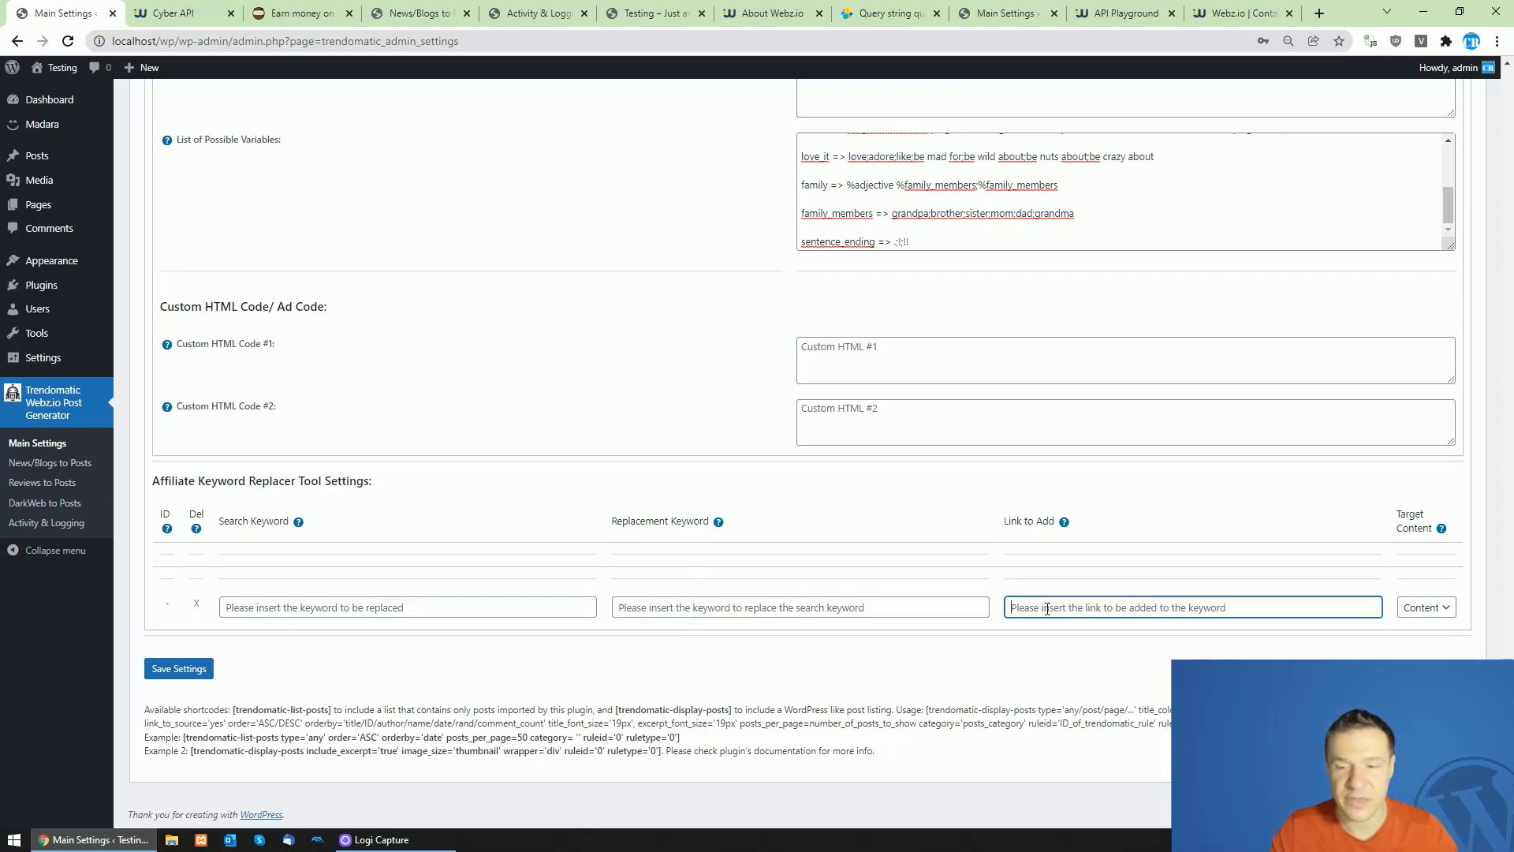
click(1425, 607)
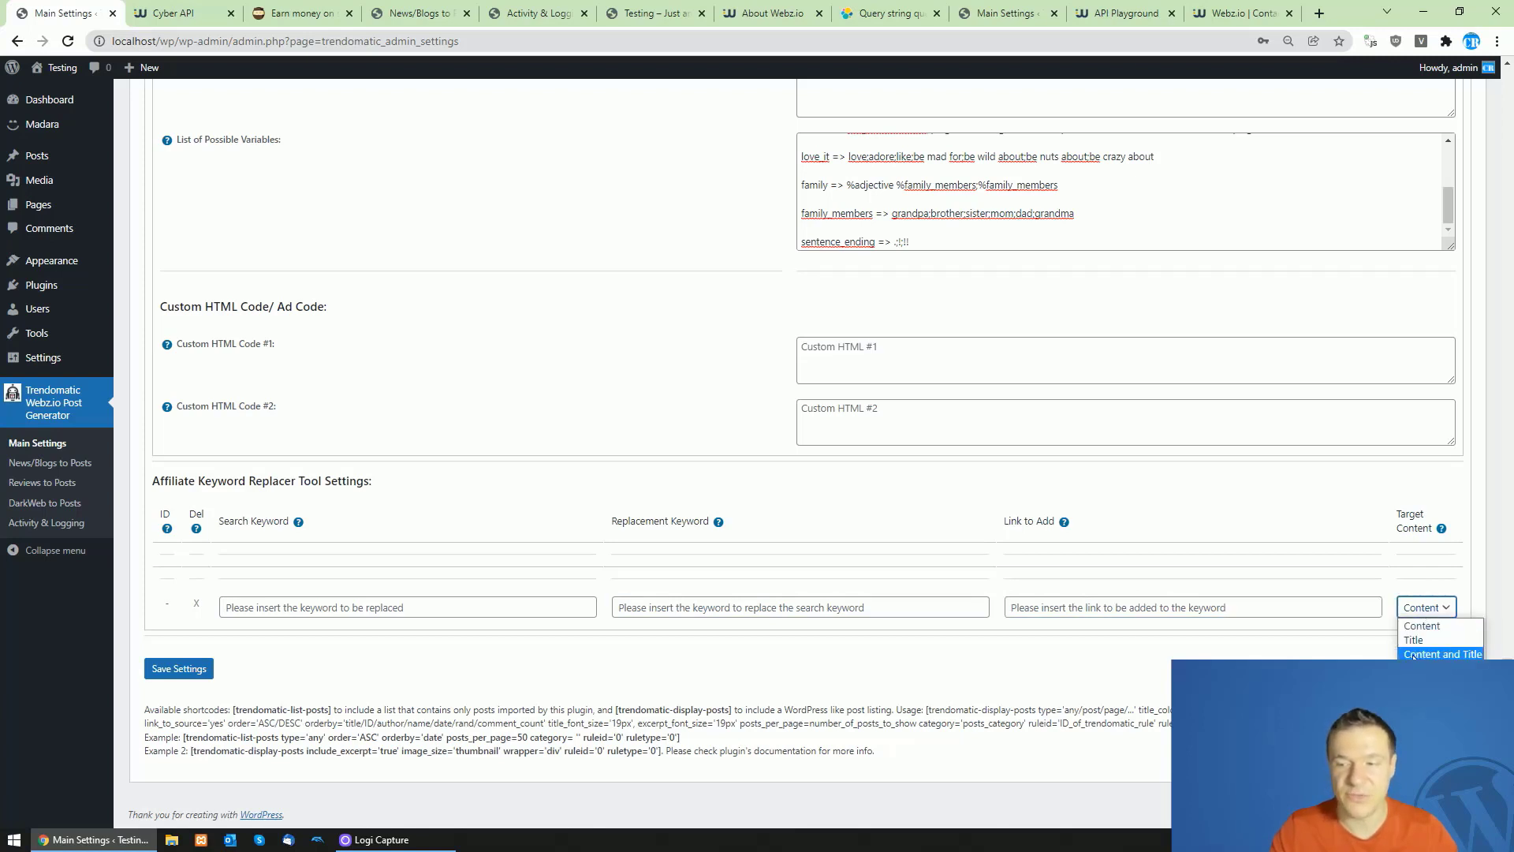
click(995, 653)
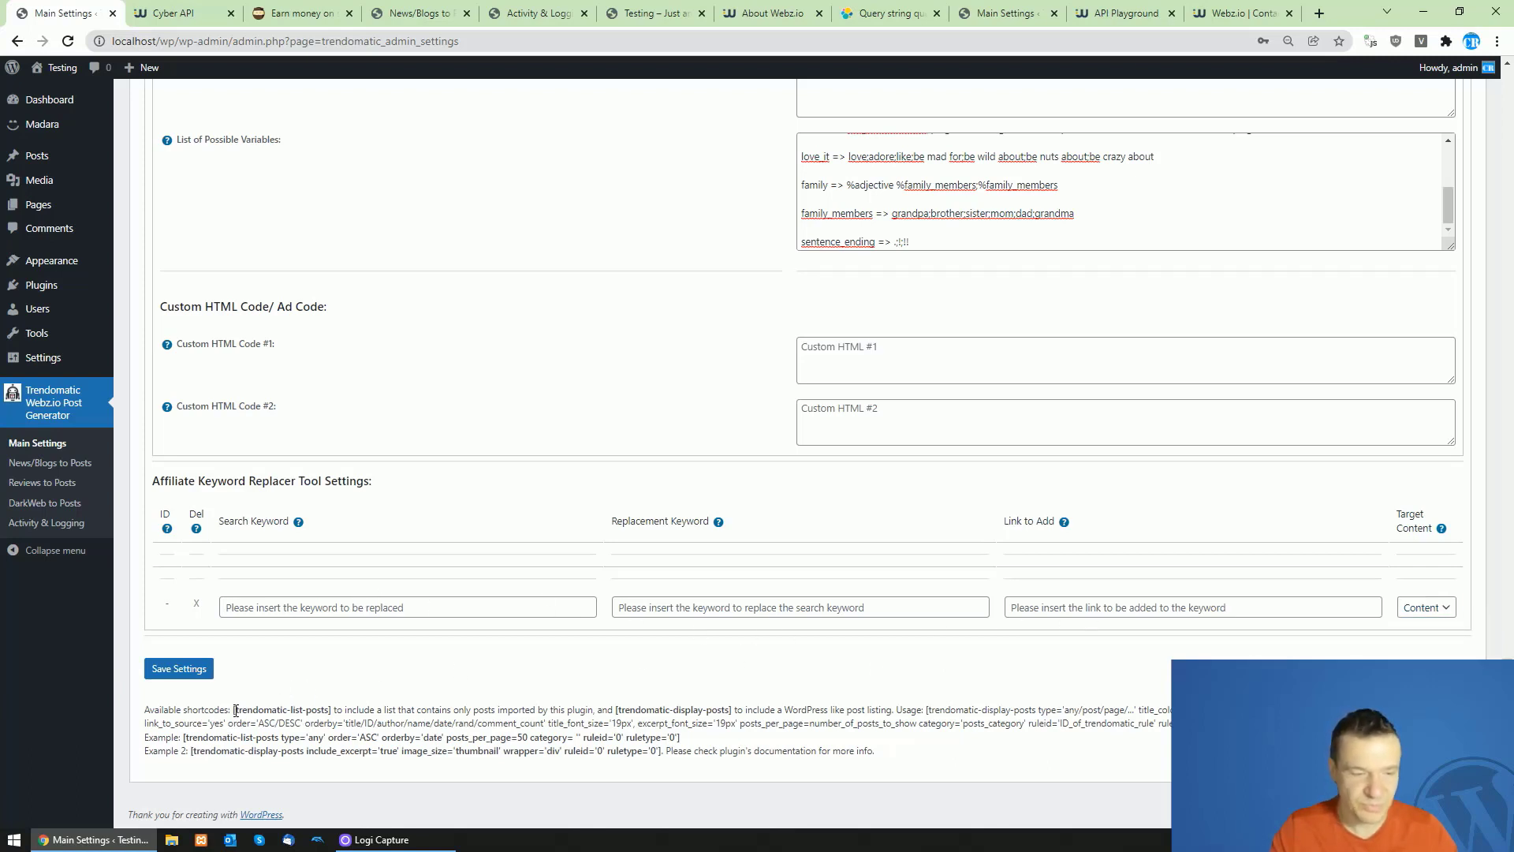
Step: Examine the [trendomatic-list-posts] and [trendomatic-display-posts] shortcodes described below the settings
drag(229, 709, 331, 709)
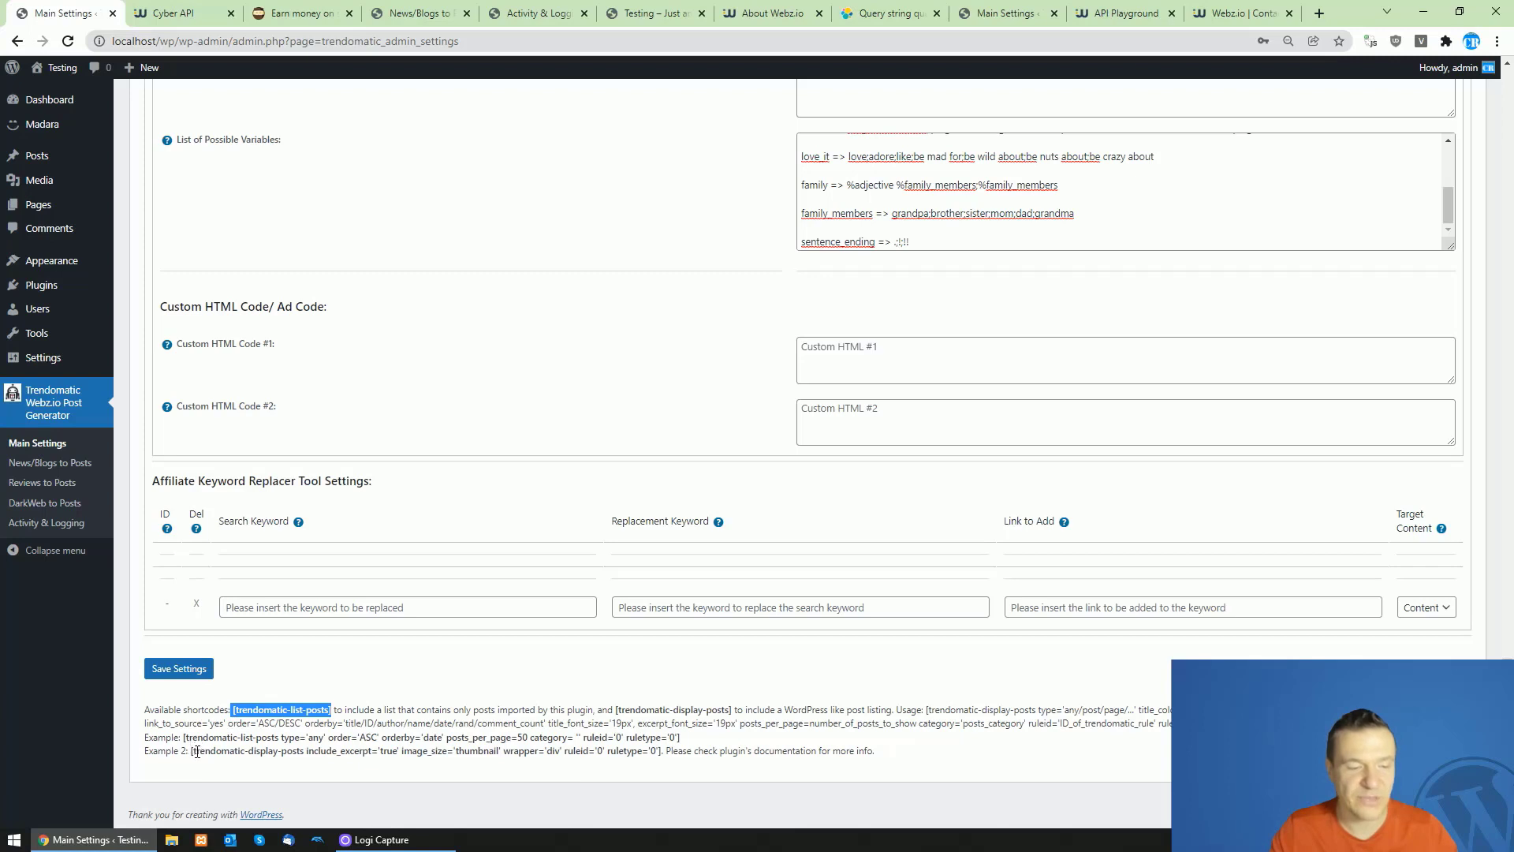
drag(620, 709, 738, 709)
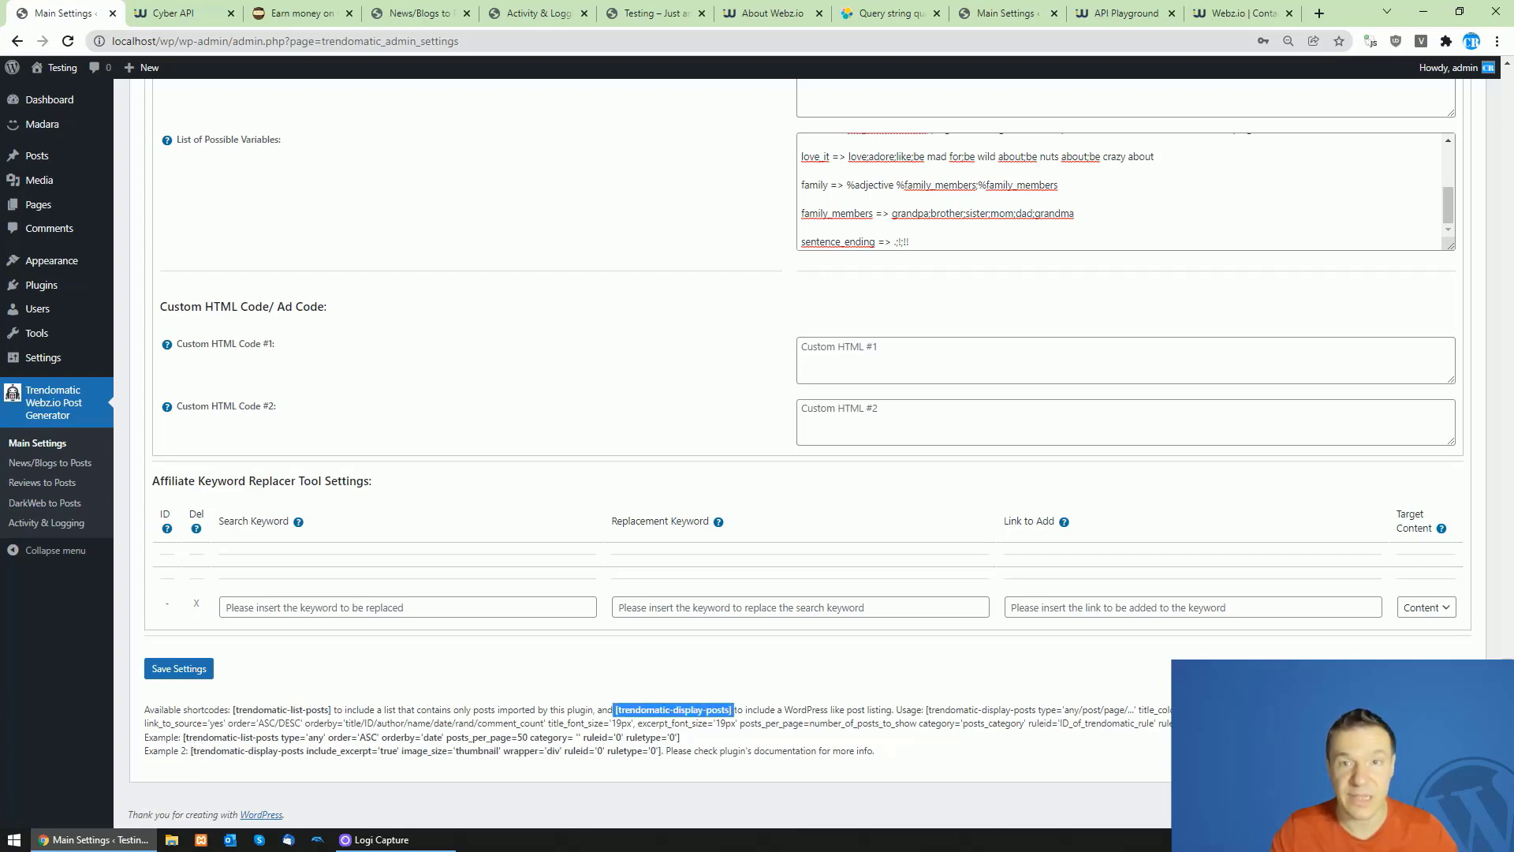
scroll(705, 593, up, 20)
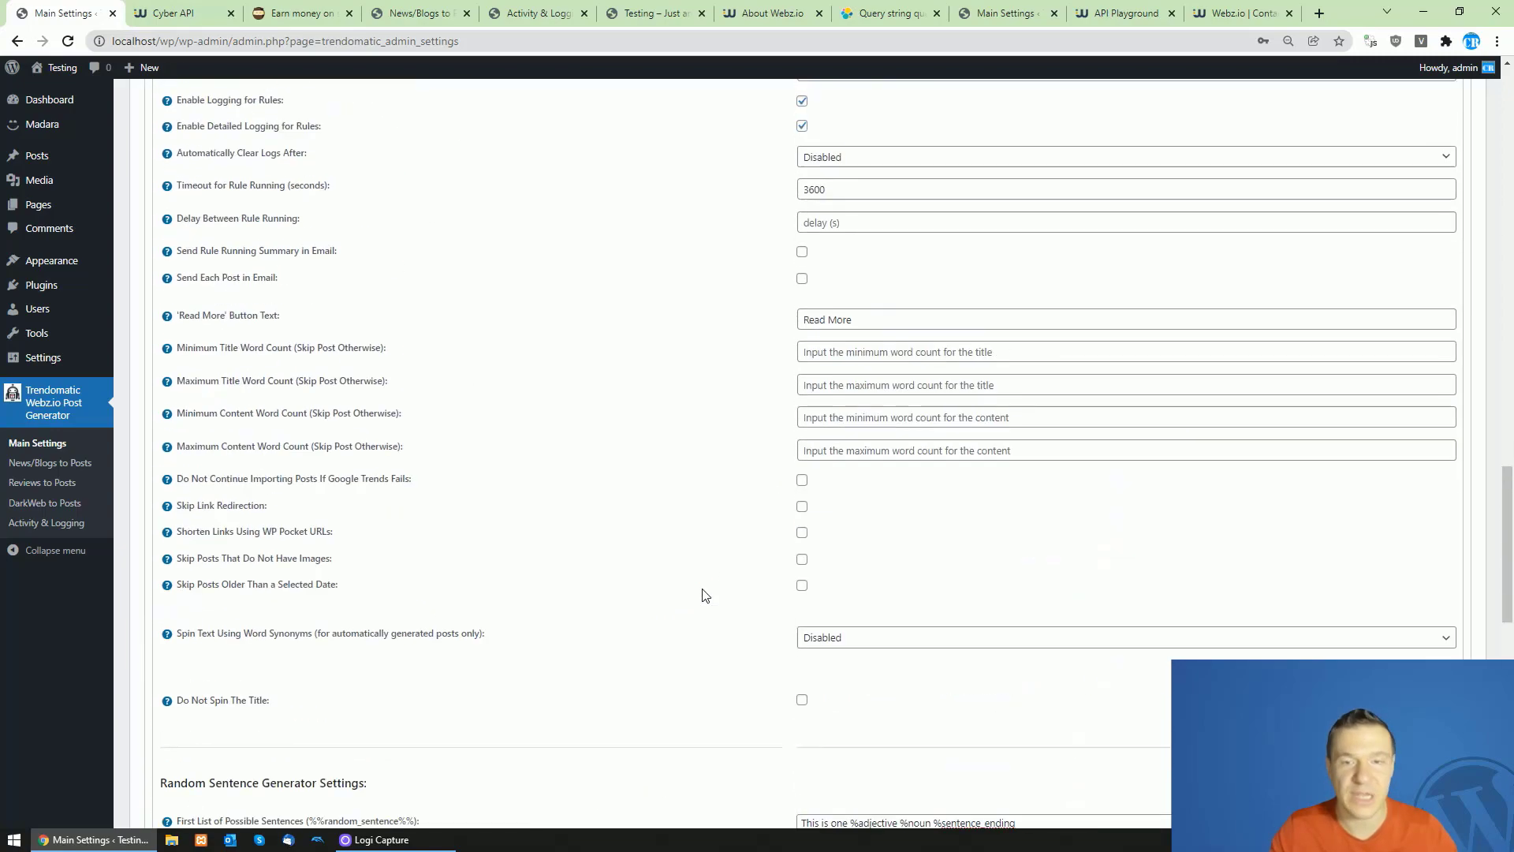
scroll(704, 594, up, 10)
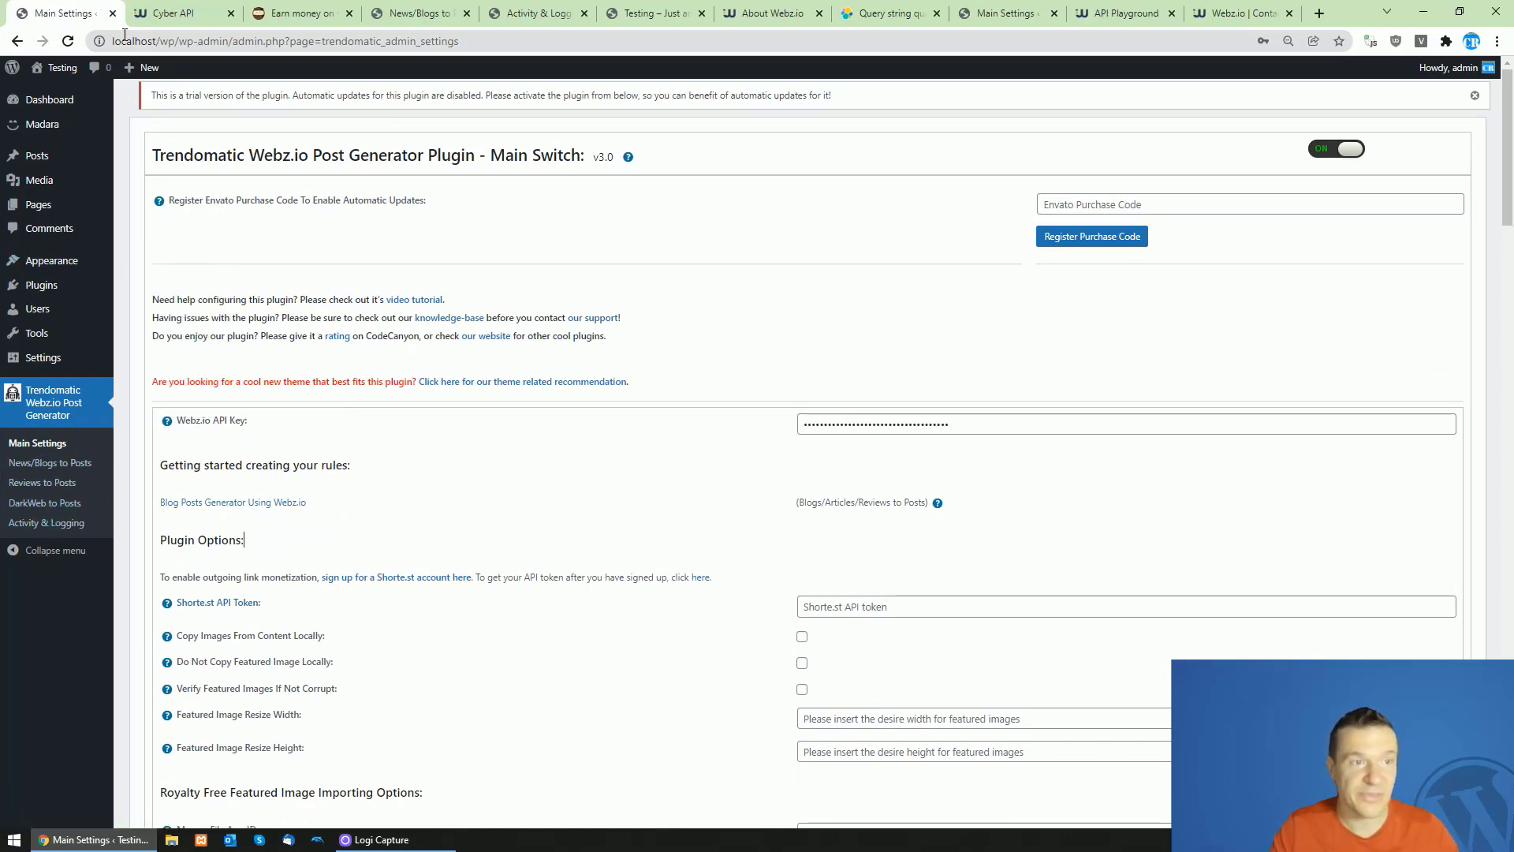
Step: View the Webz.io Cyber API documentation alongside the plugin's Main Settings, ending on Main Settings
click(170, 12)
click(67, 13)
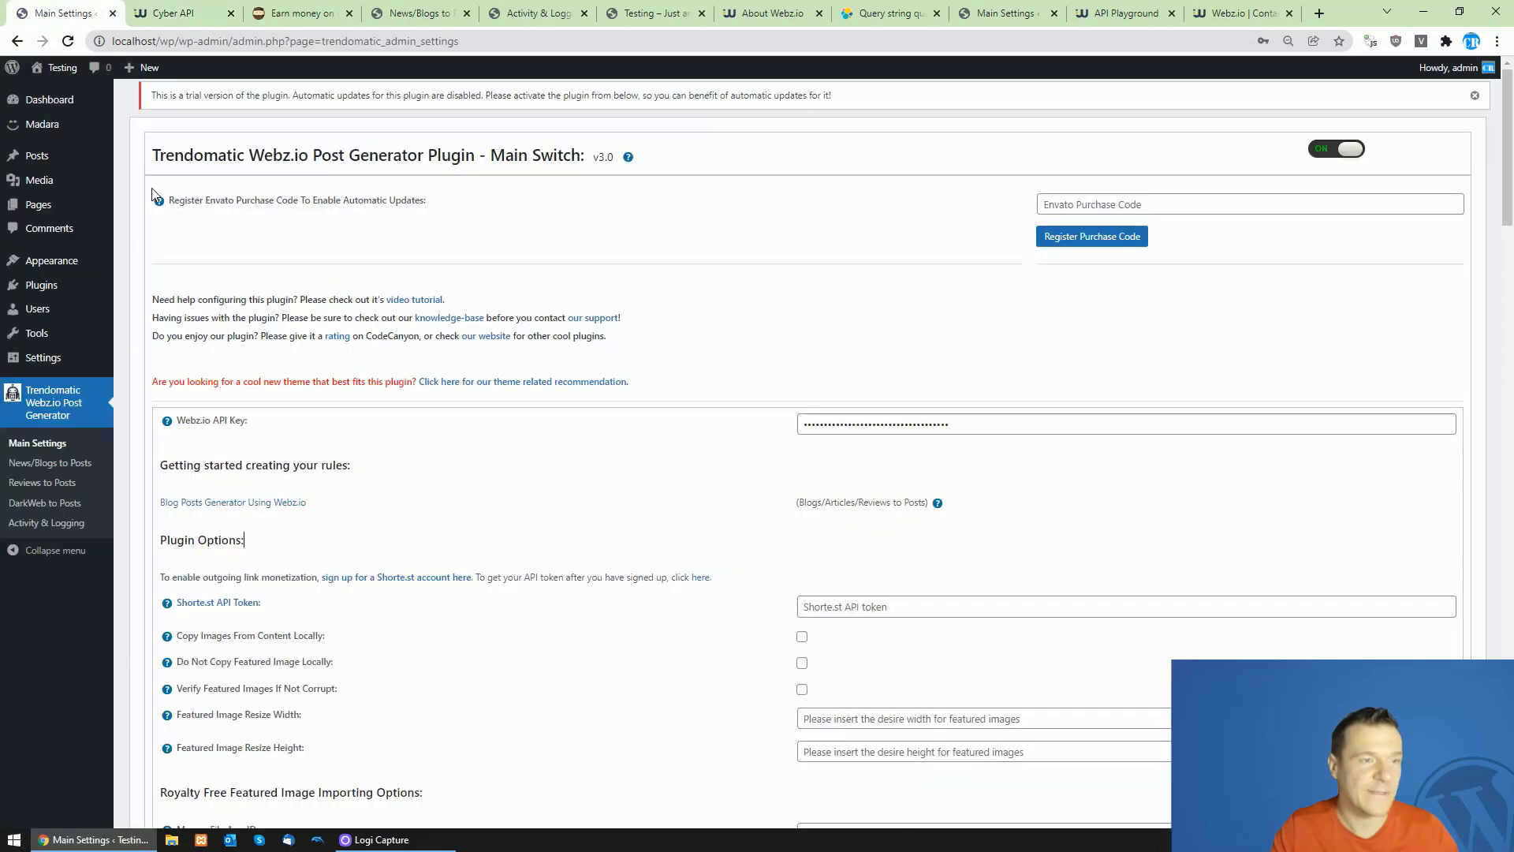
click(209, 11)
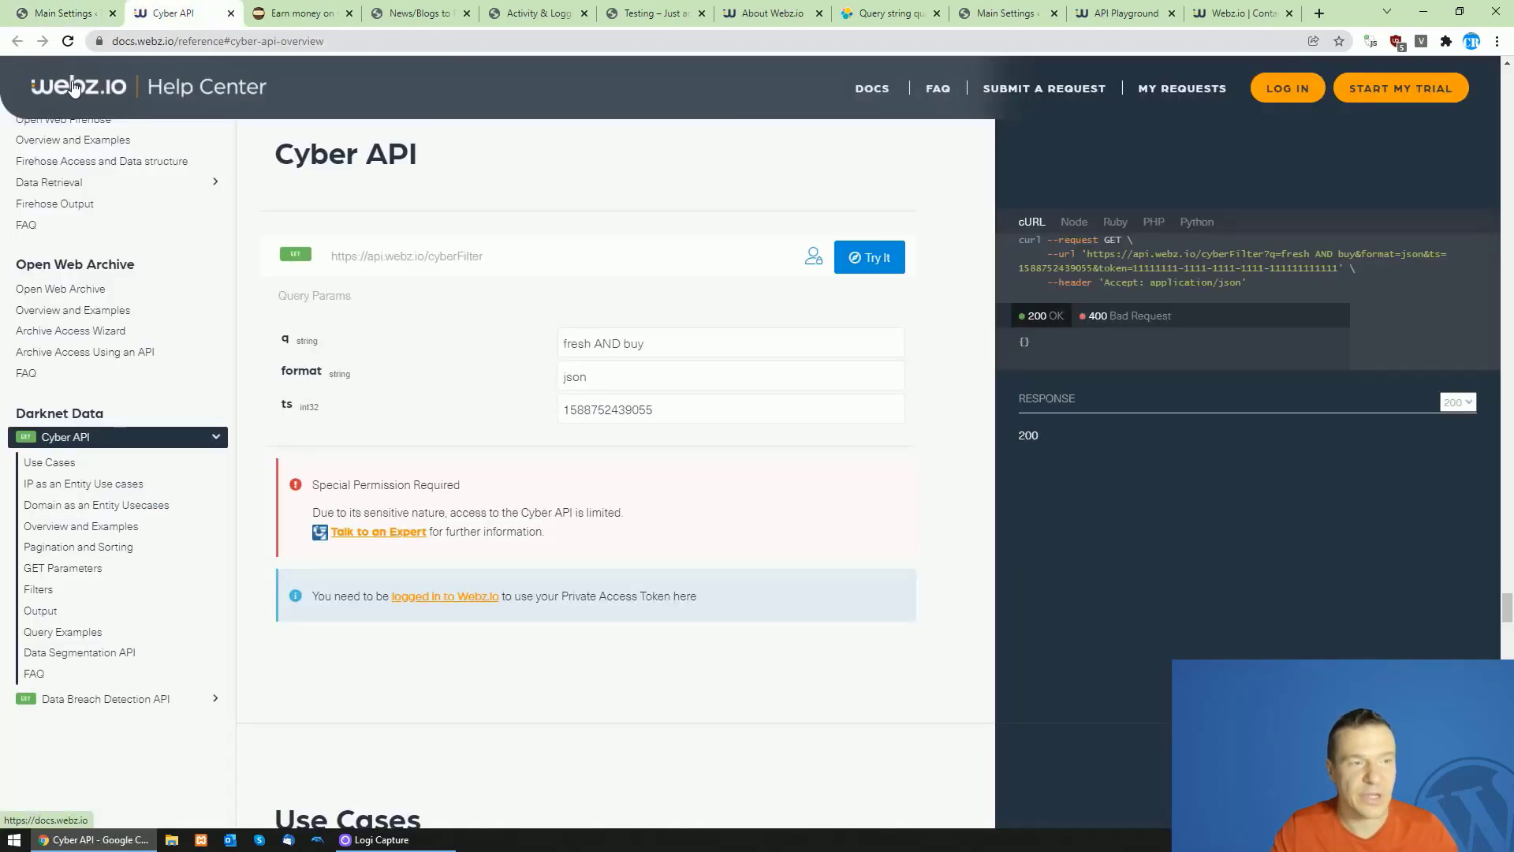
click(65, 13)
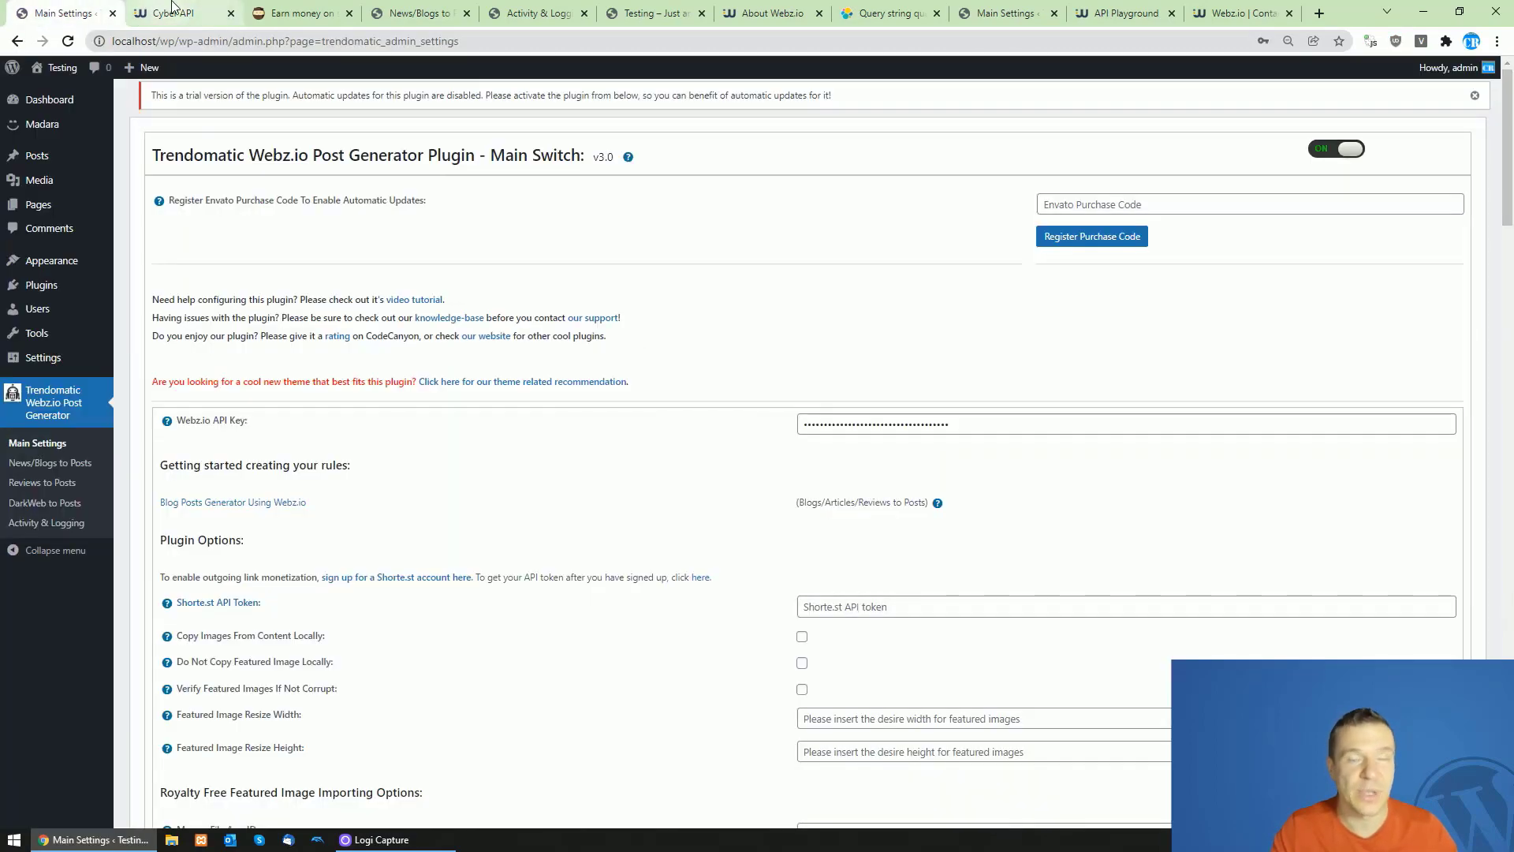
click(173, 9)
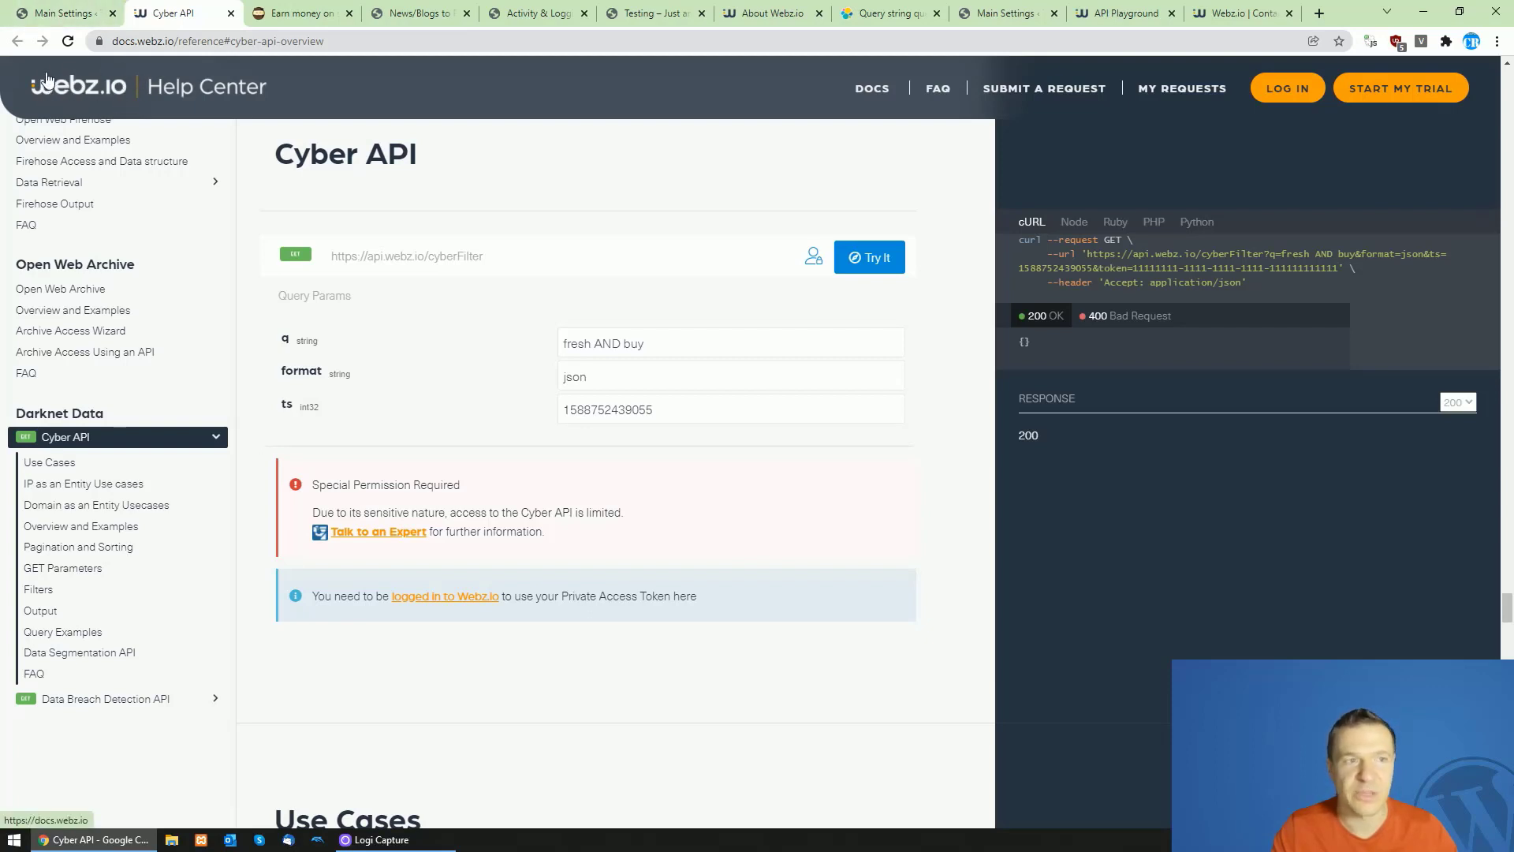
click(67, 14)
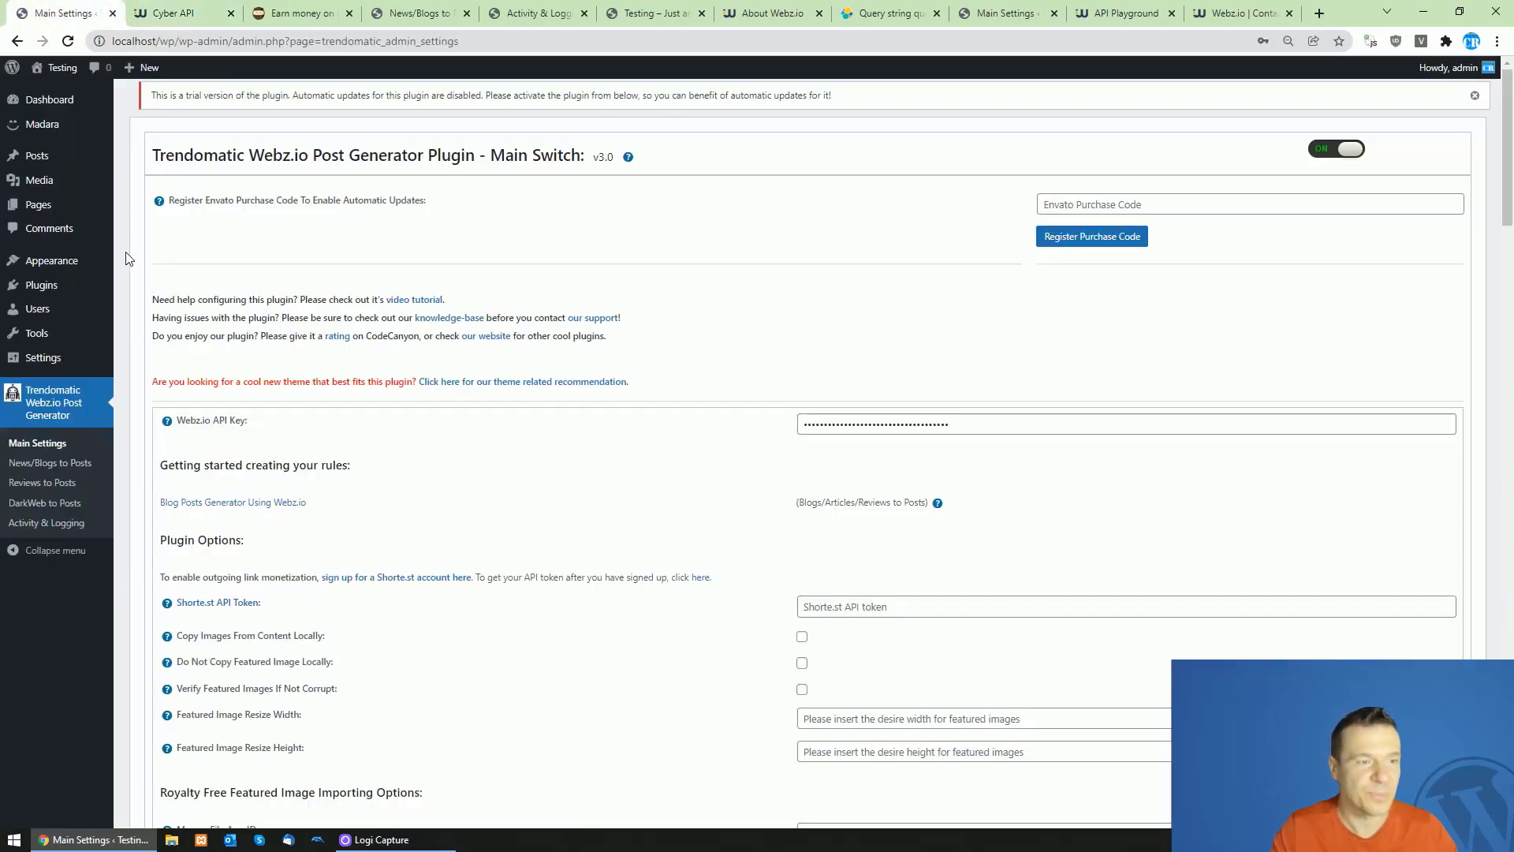